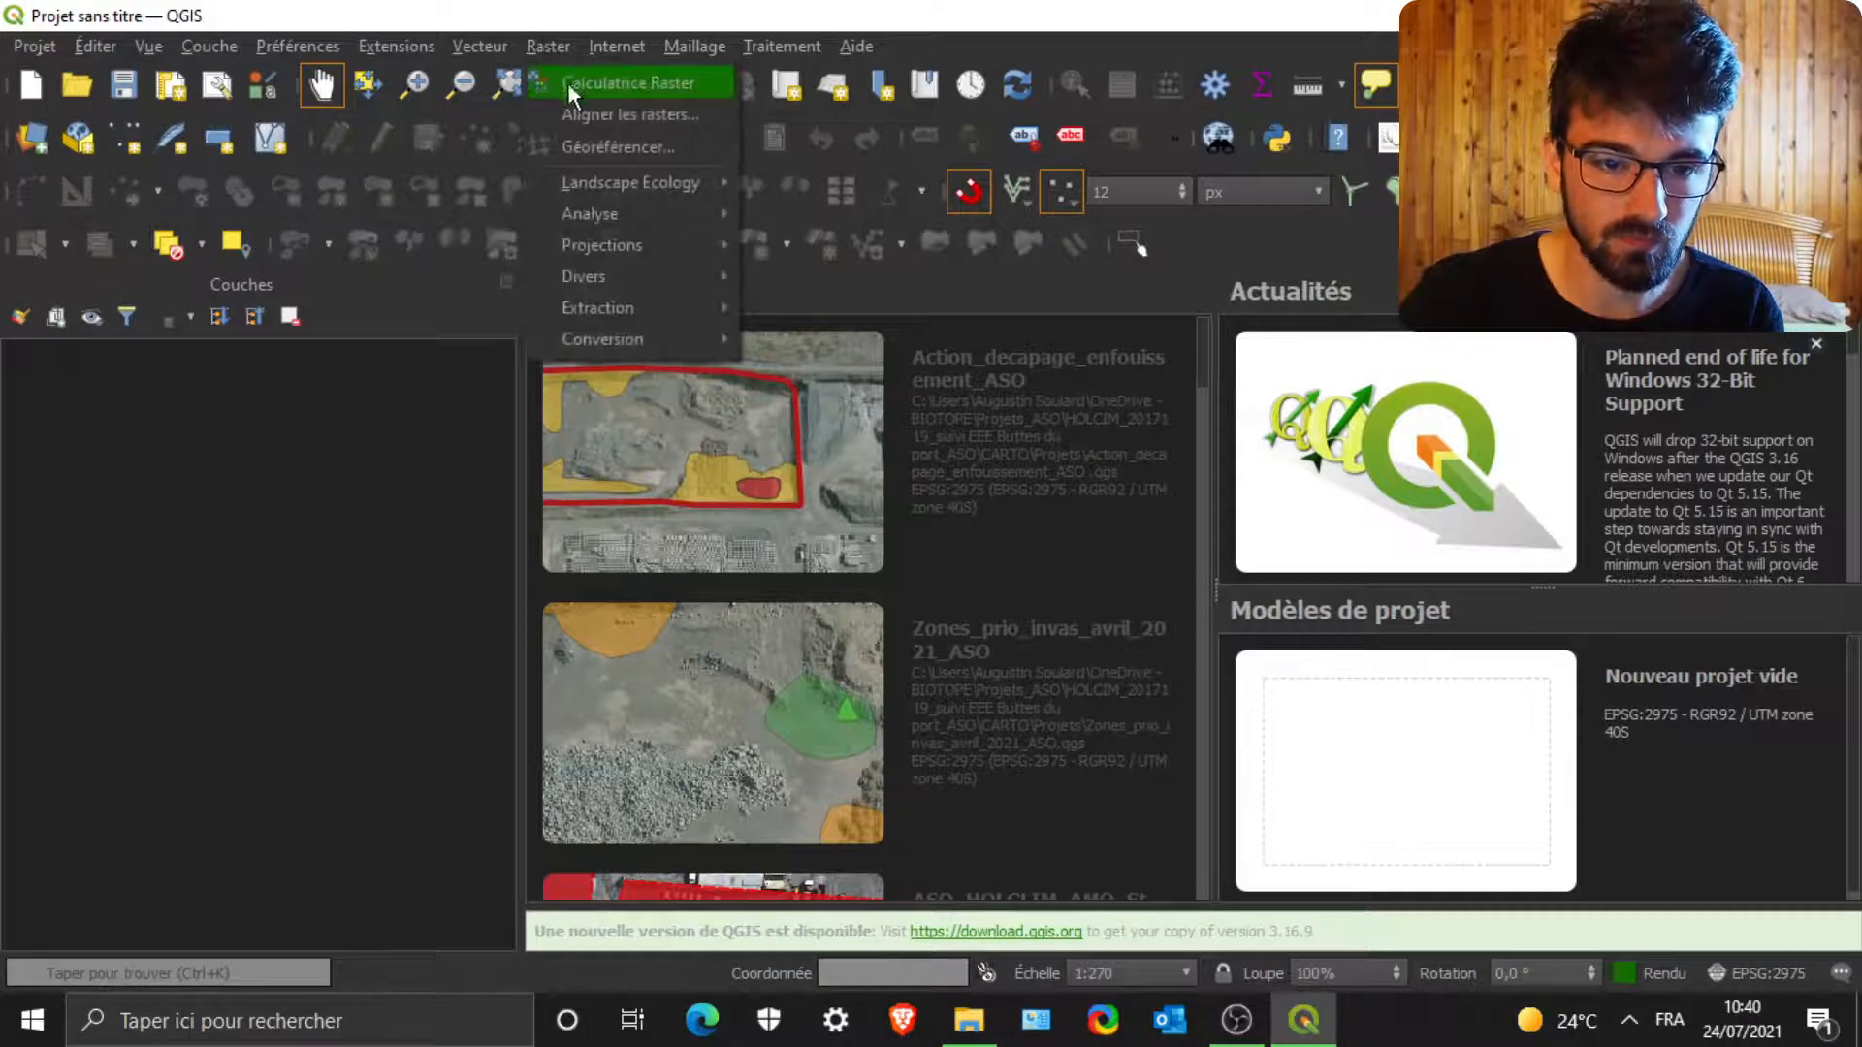
mouse_move(603, 186)
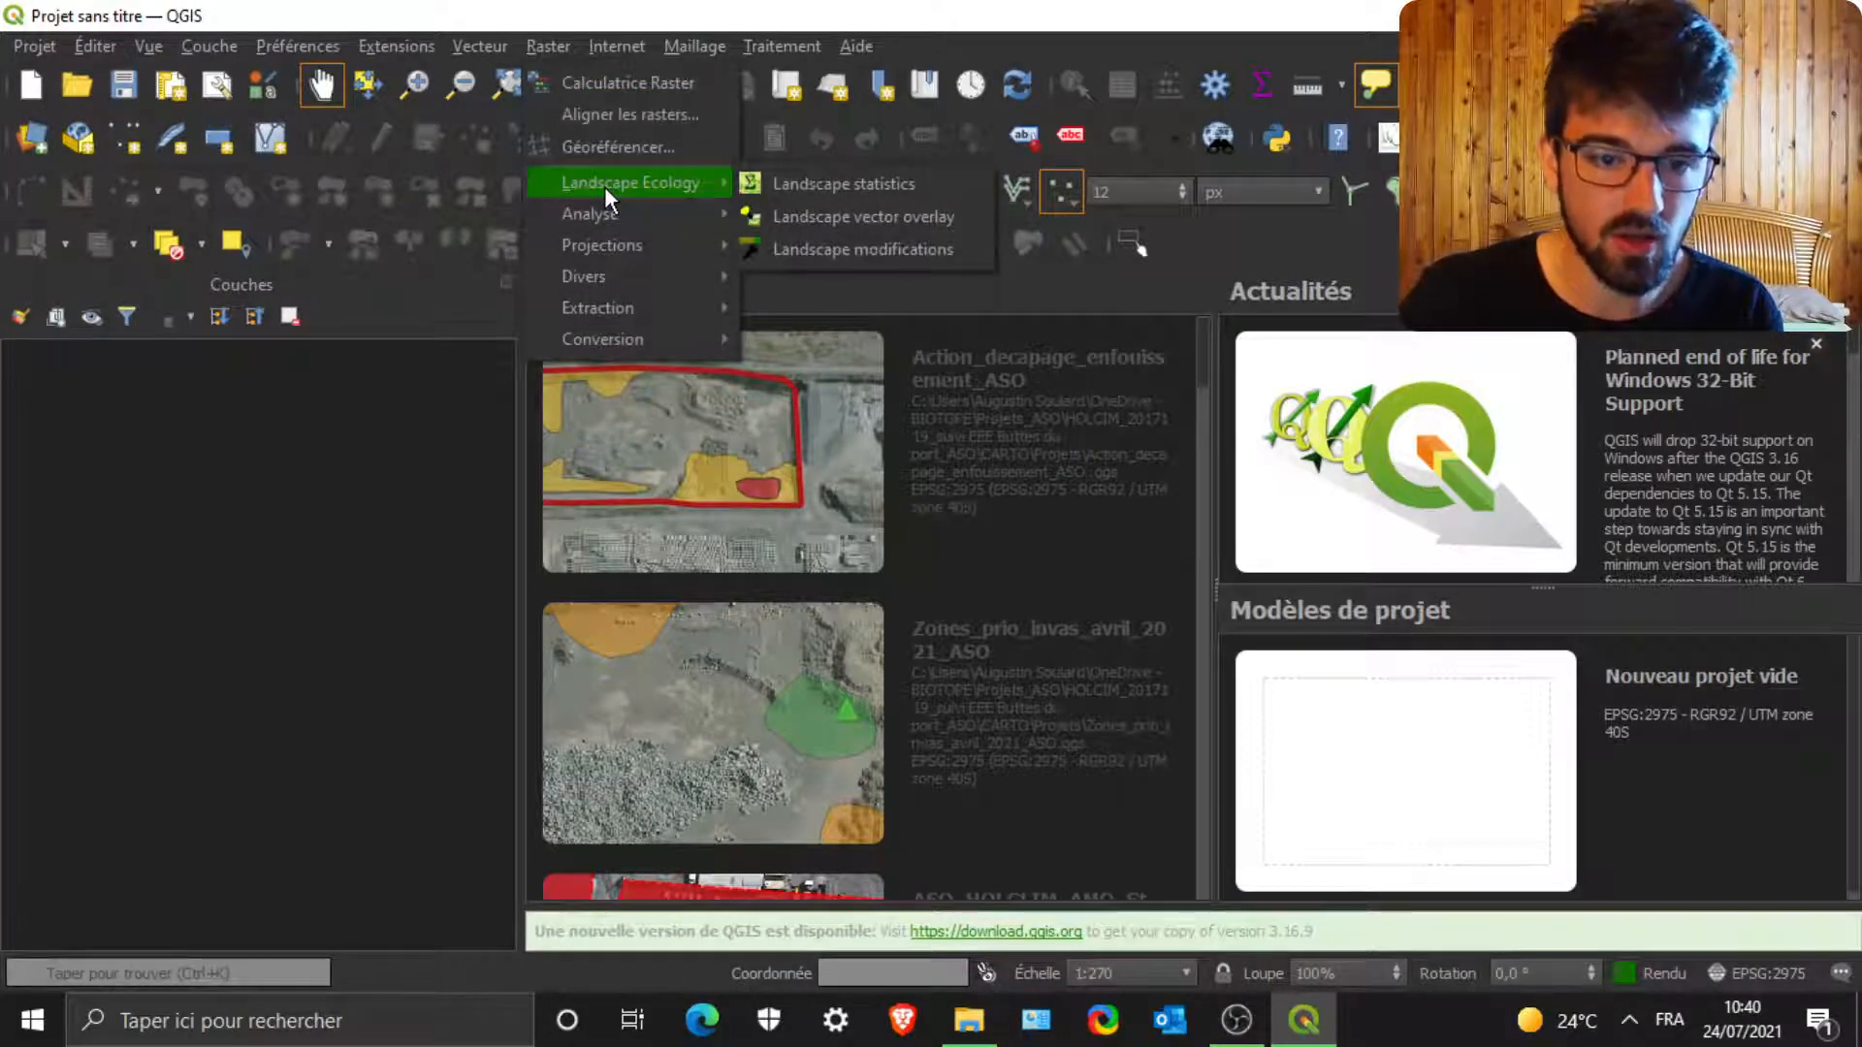
click(314, 514)
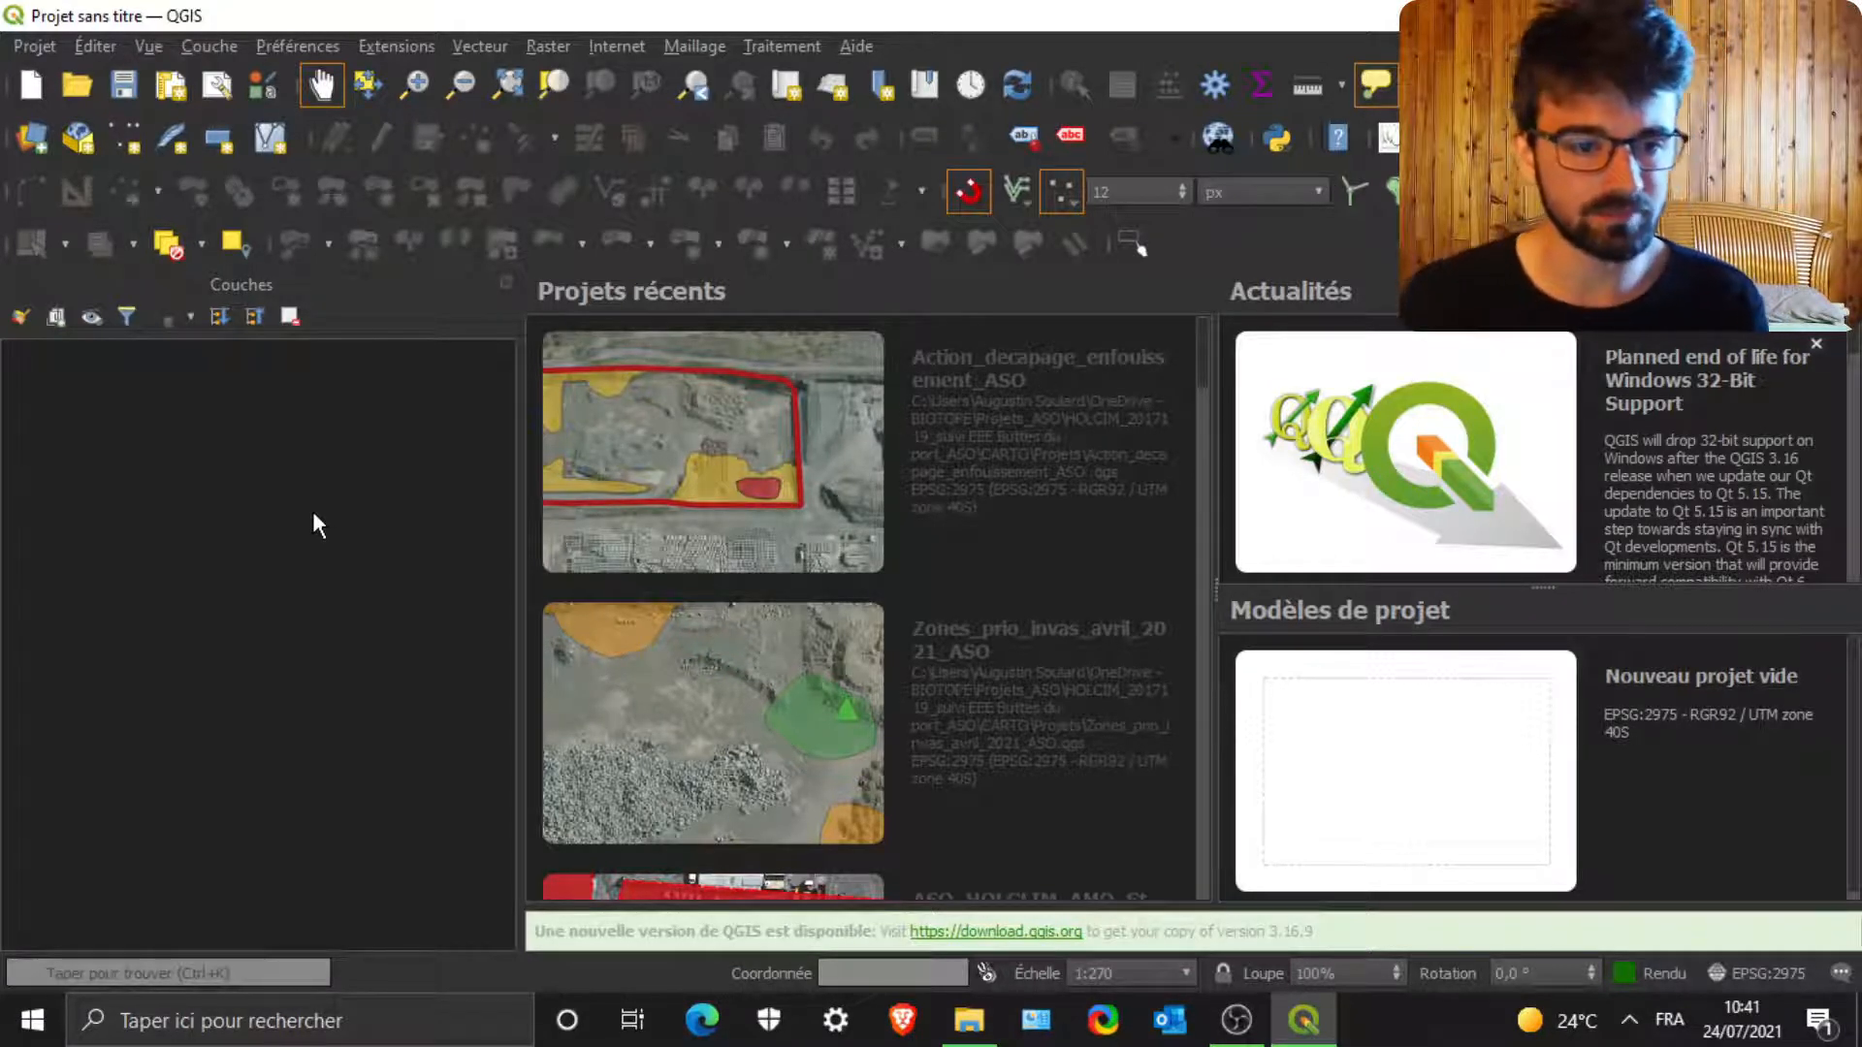
- Add the OpenStreetMap XYZ connection as a basemap layer and close the data source manager
click(32, 141)
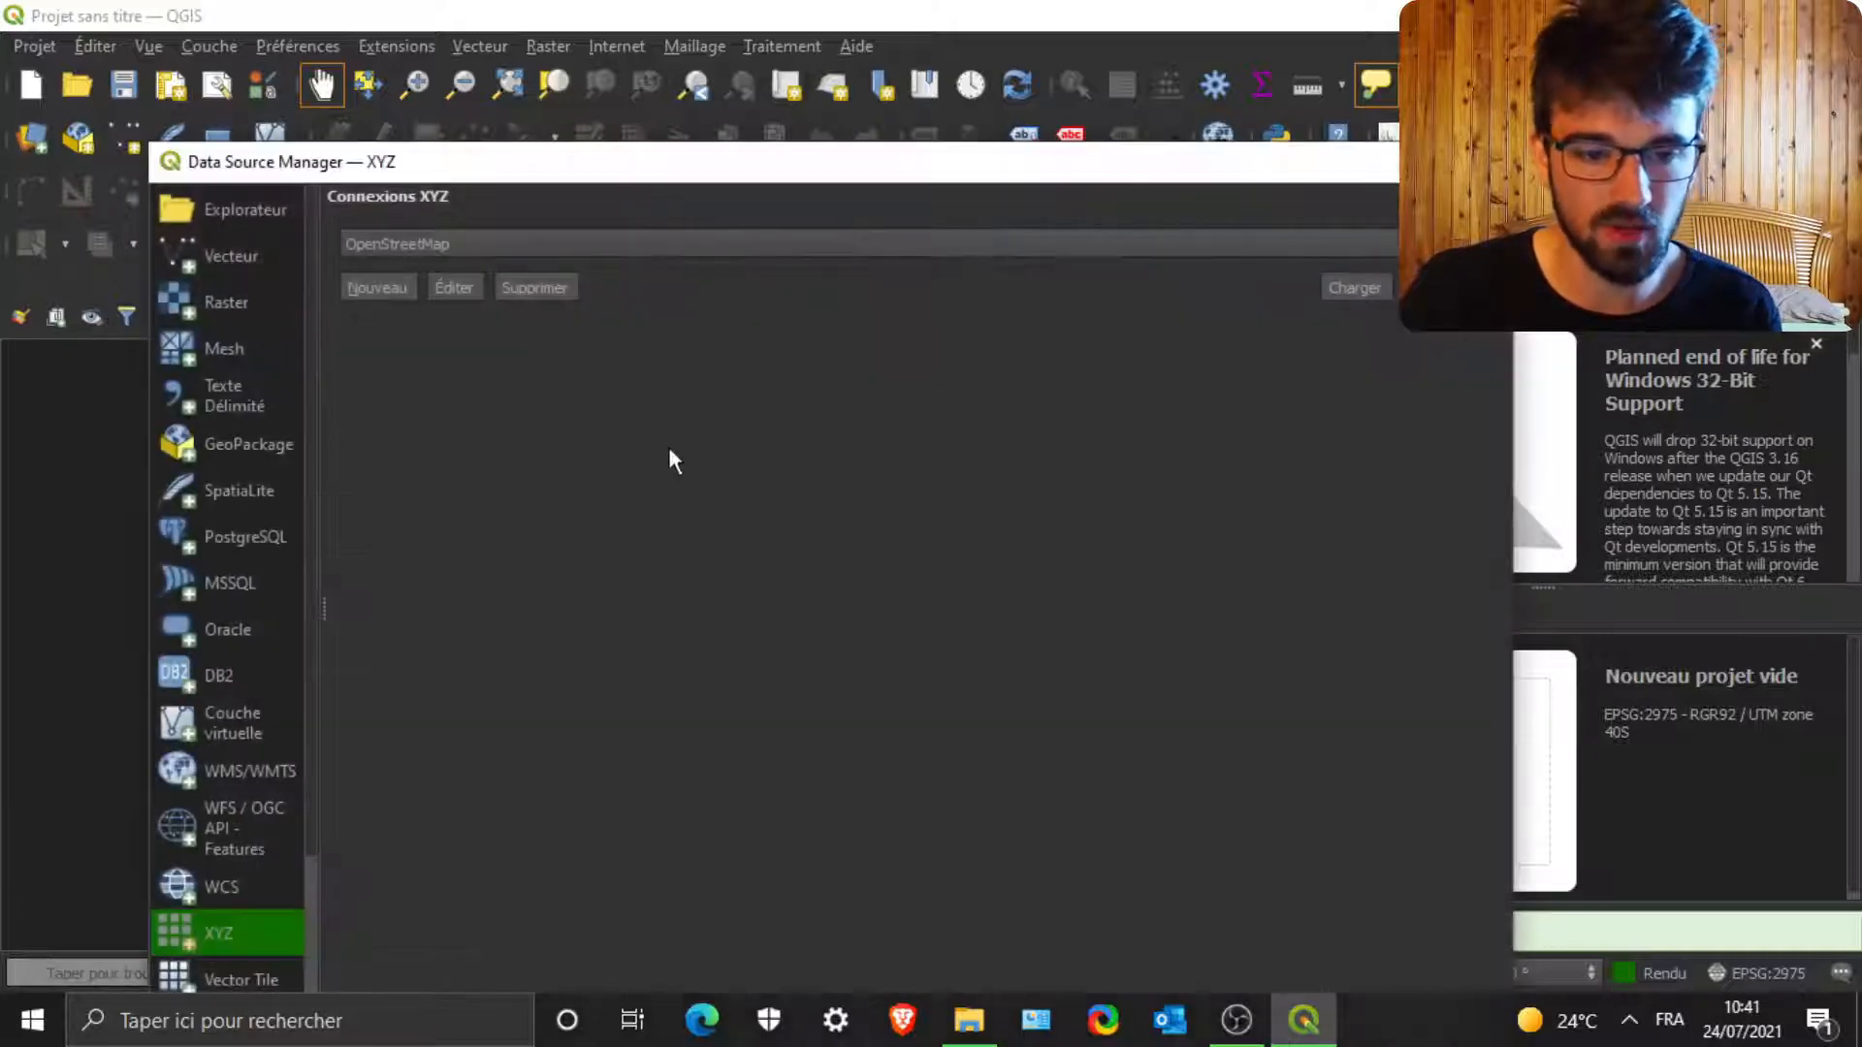
drag(705, 162, 609, 67)
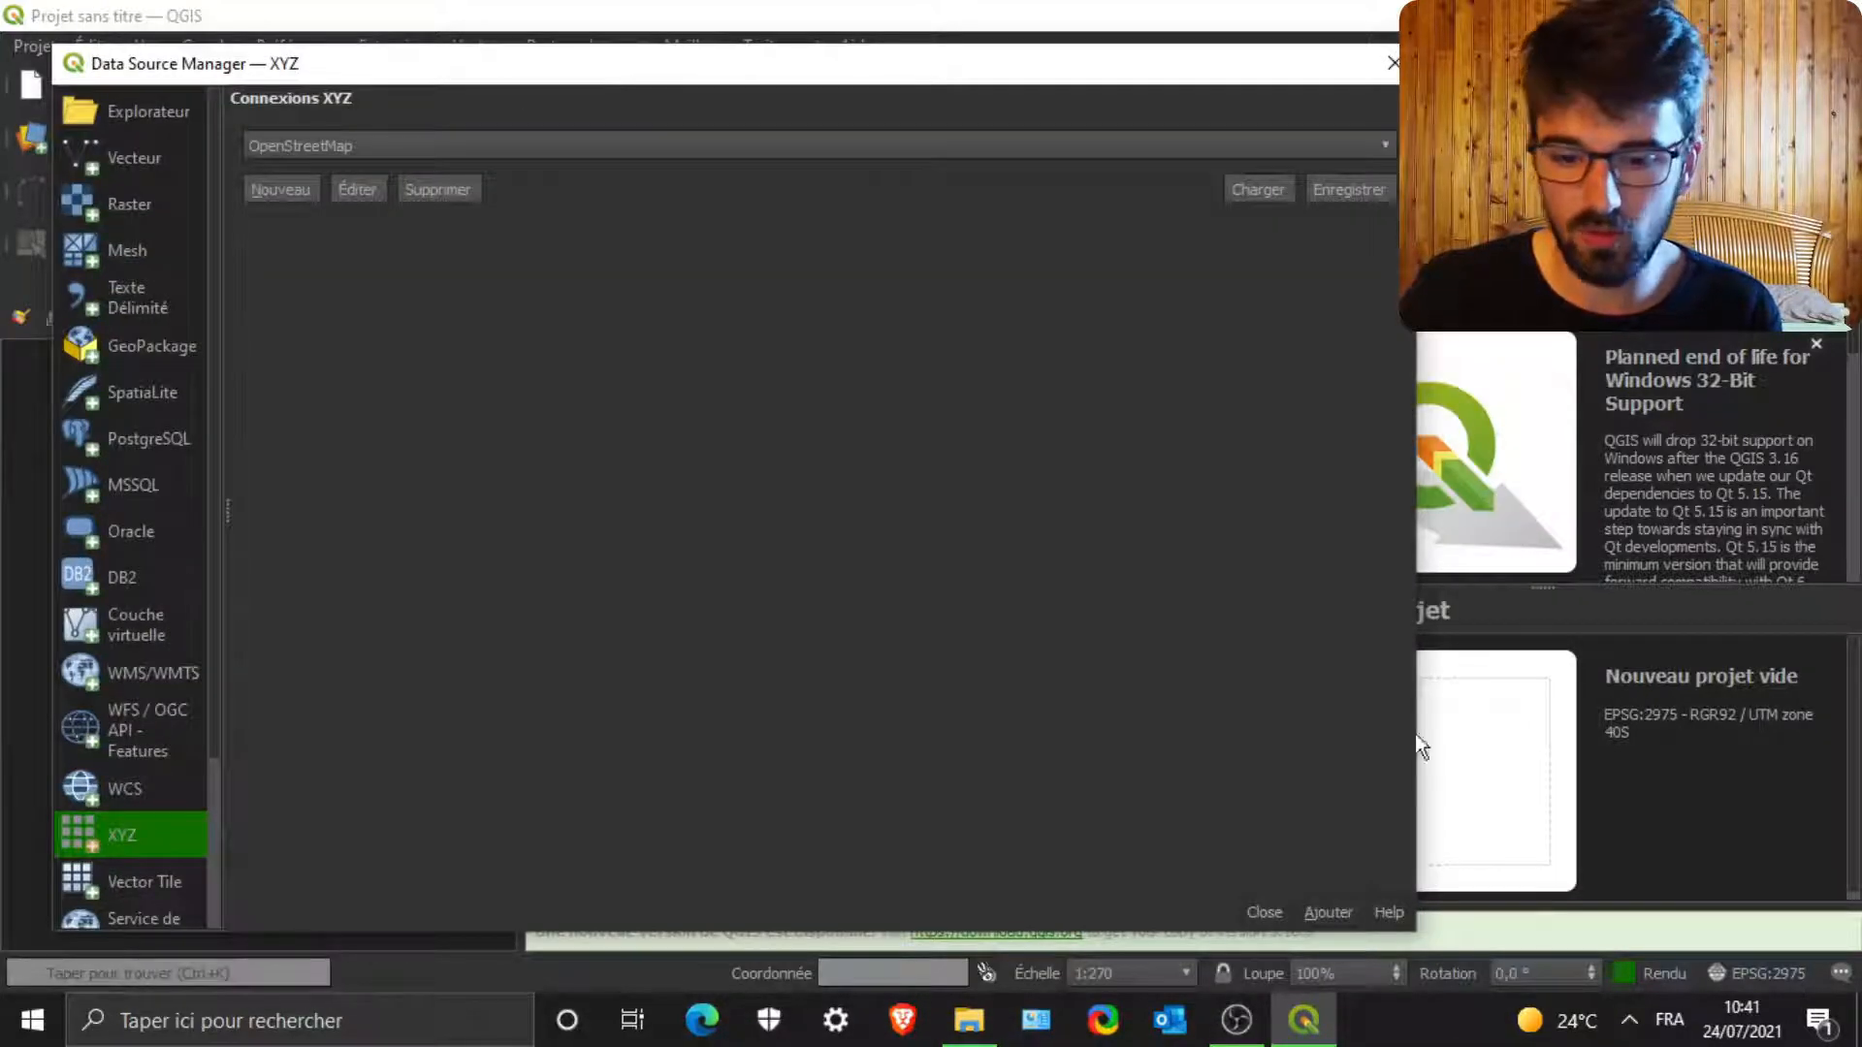
click(1329, 913)
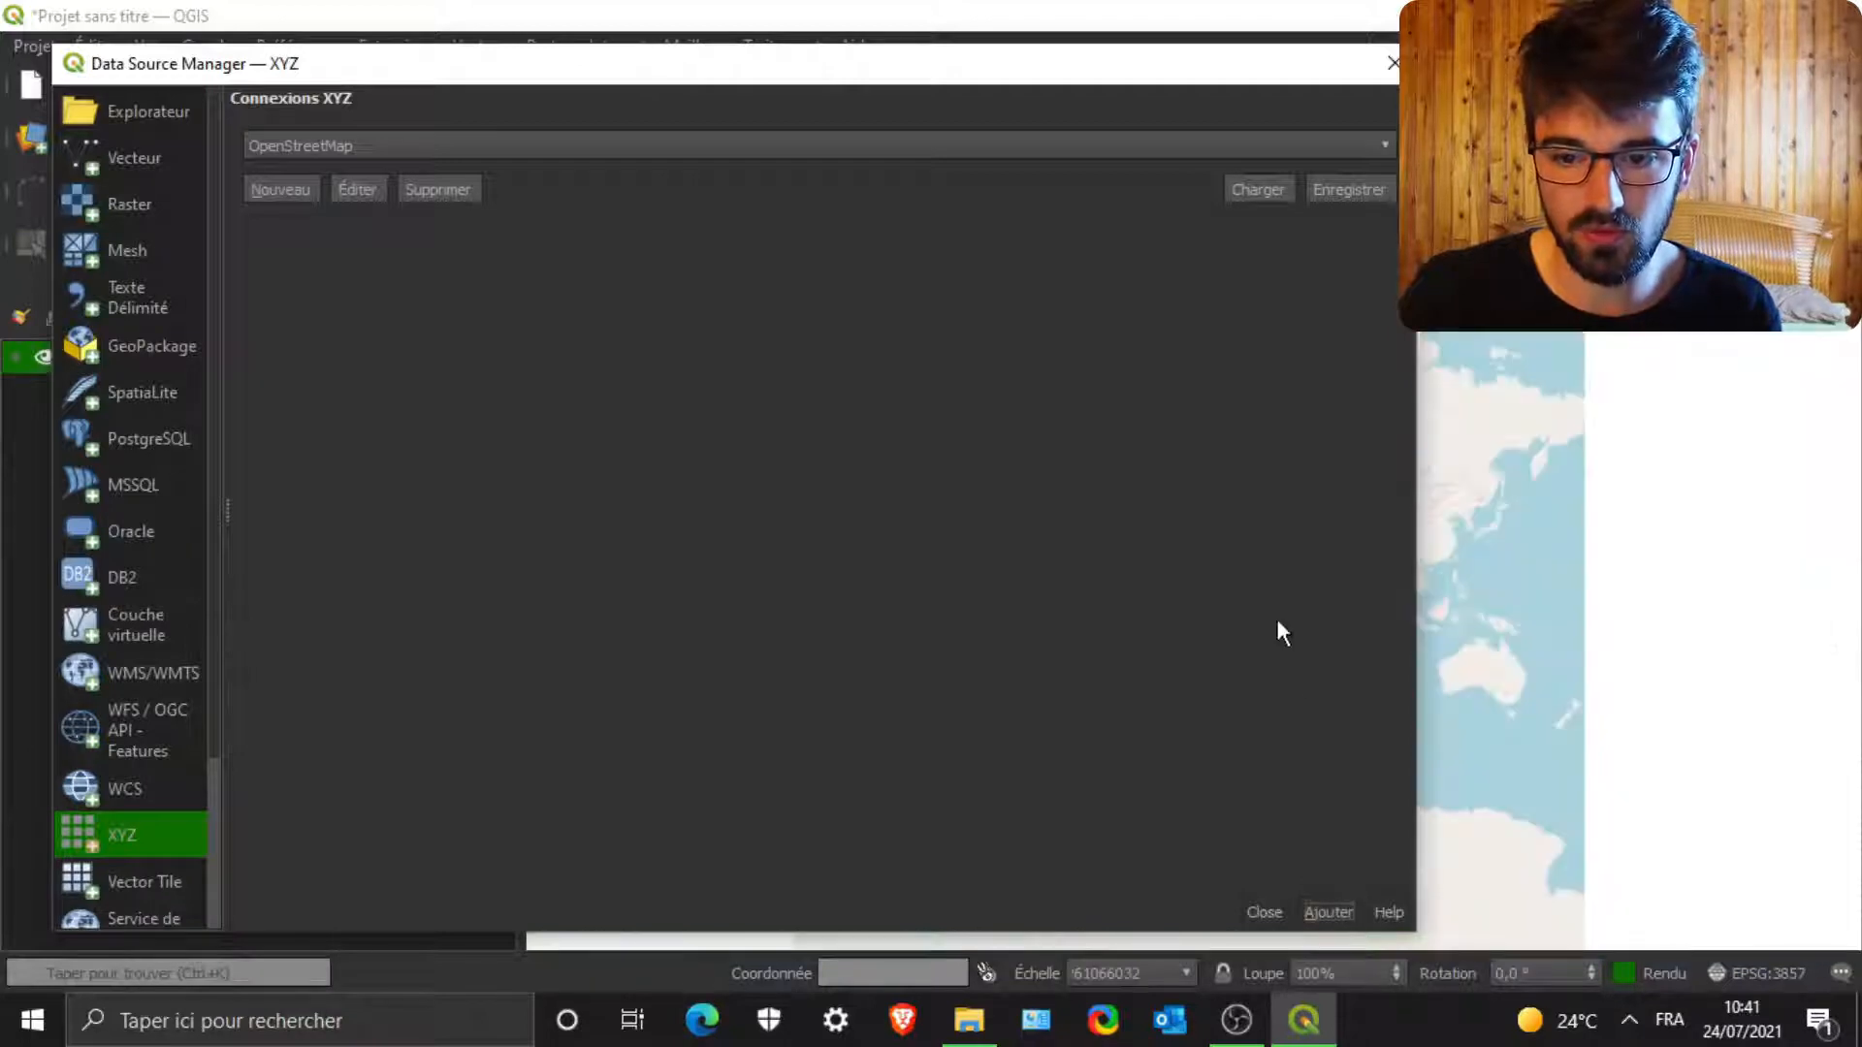
click(1392, 65)
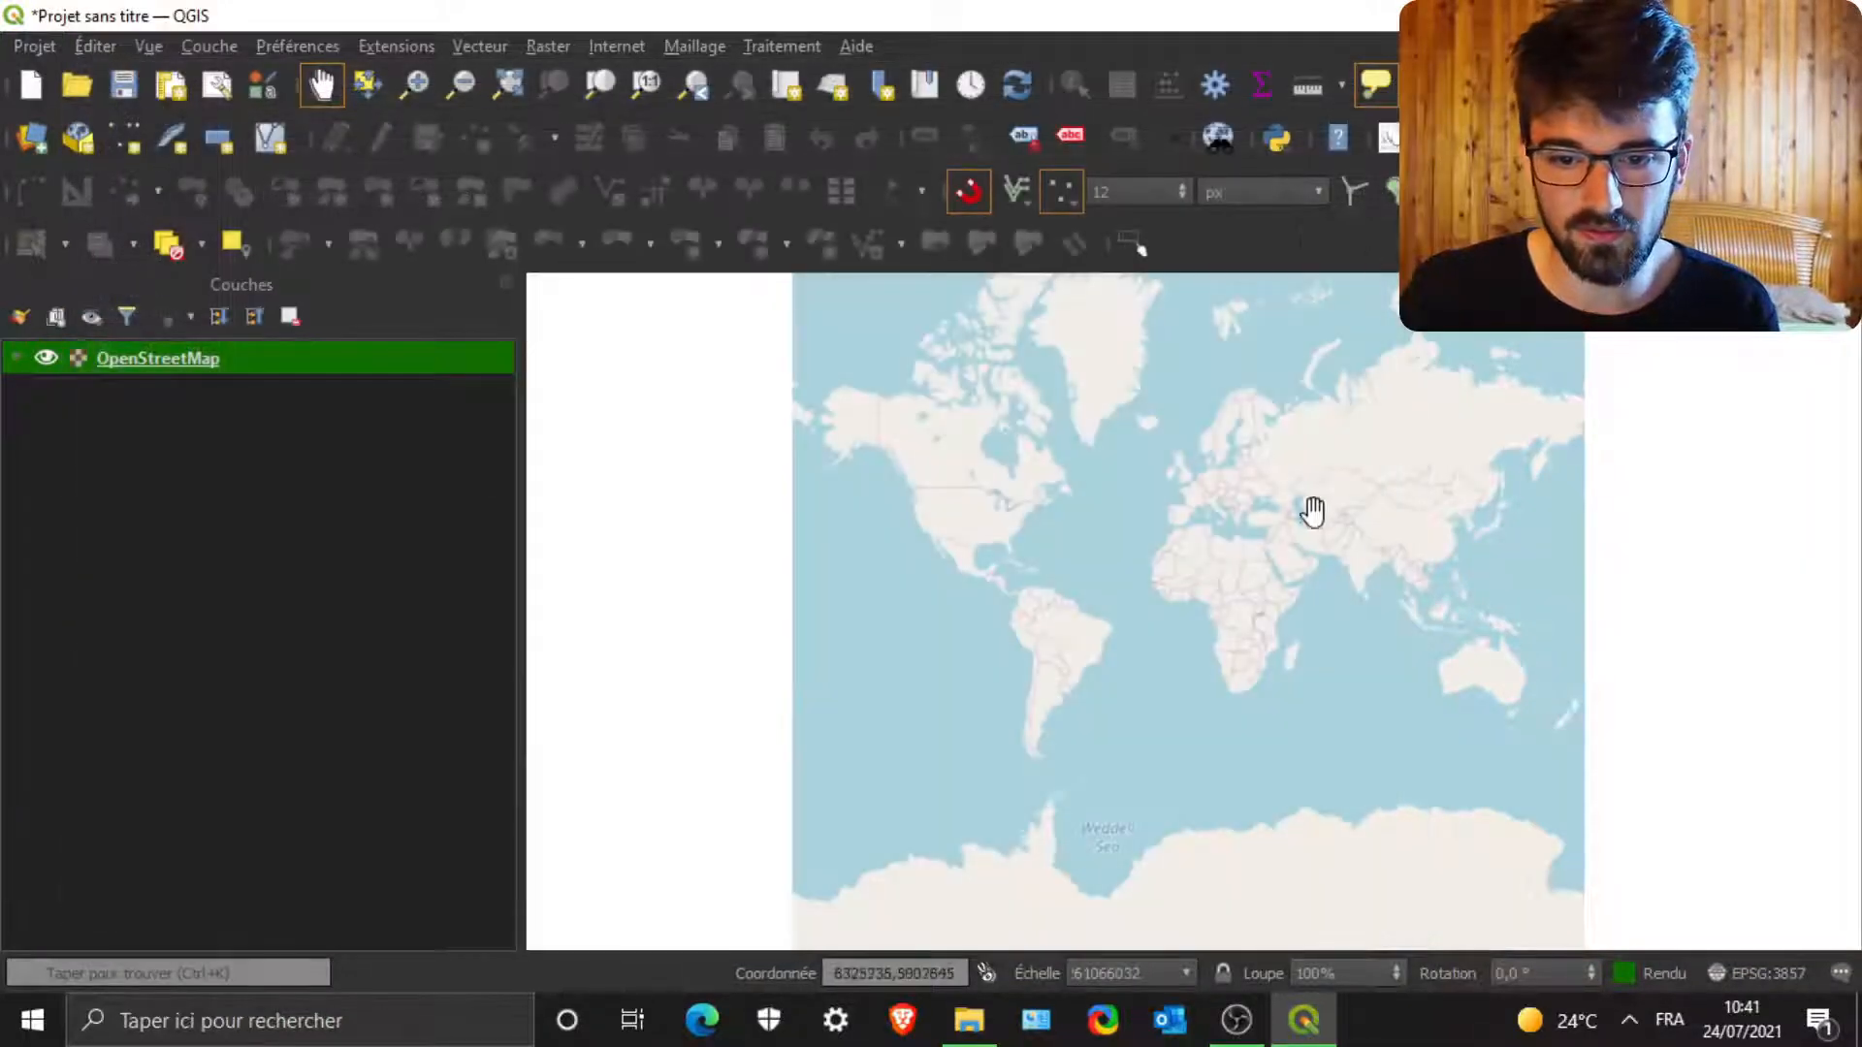
- Navigate the basemap to the island of La Réunion, east of Madagascar, so the whole island fills the view
scroll(1217, 495, up, 1)
scroll(1223, 482, up, 1)
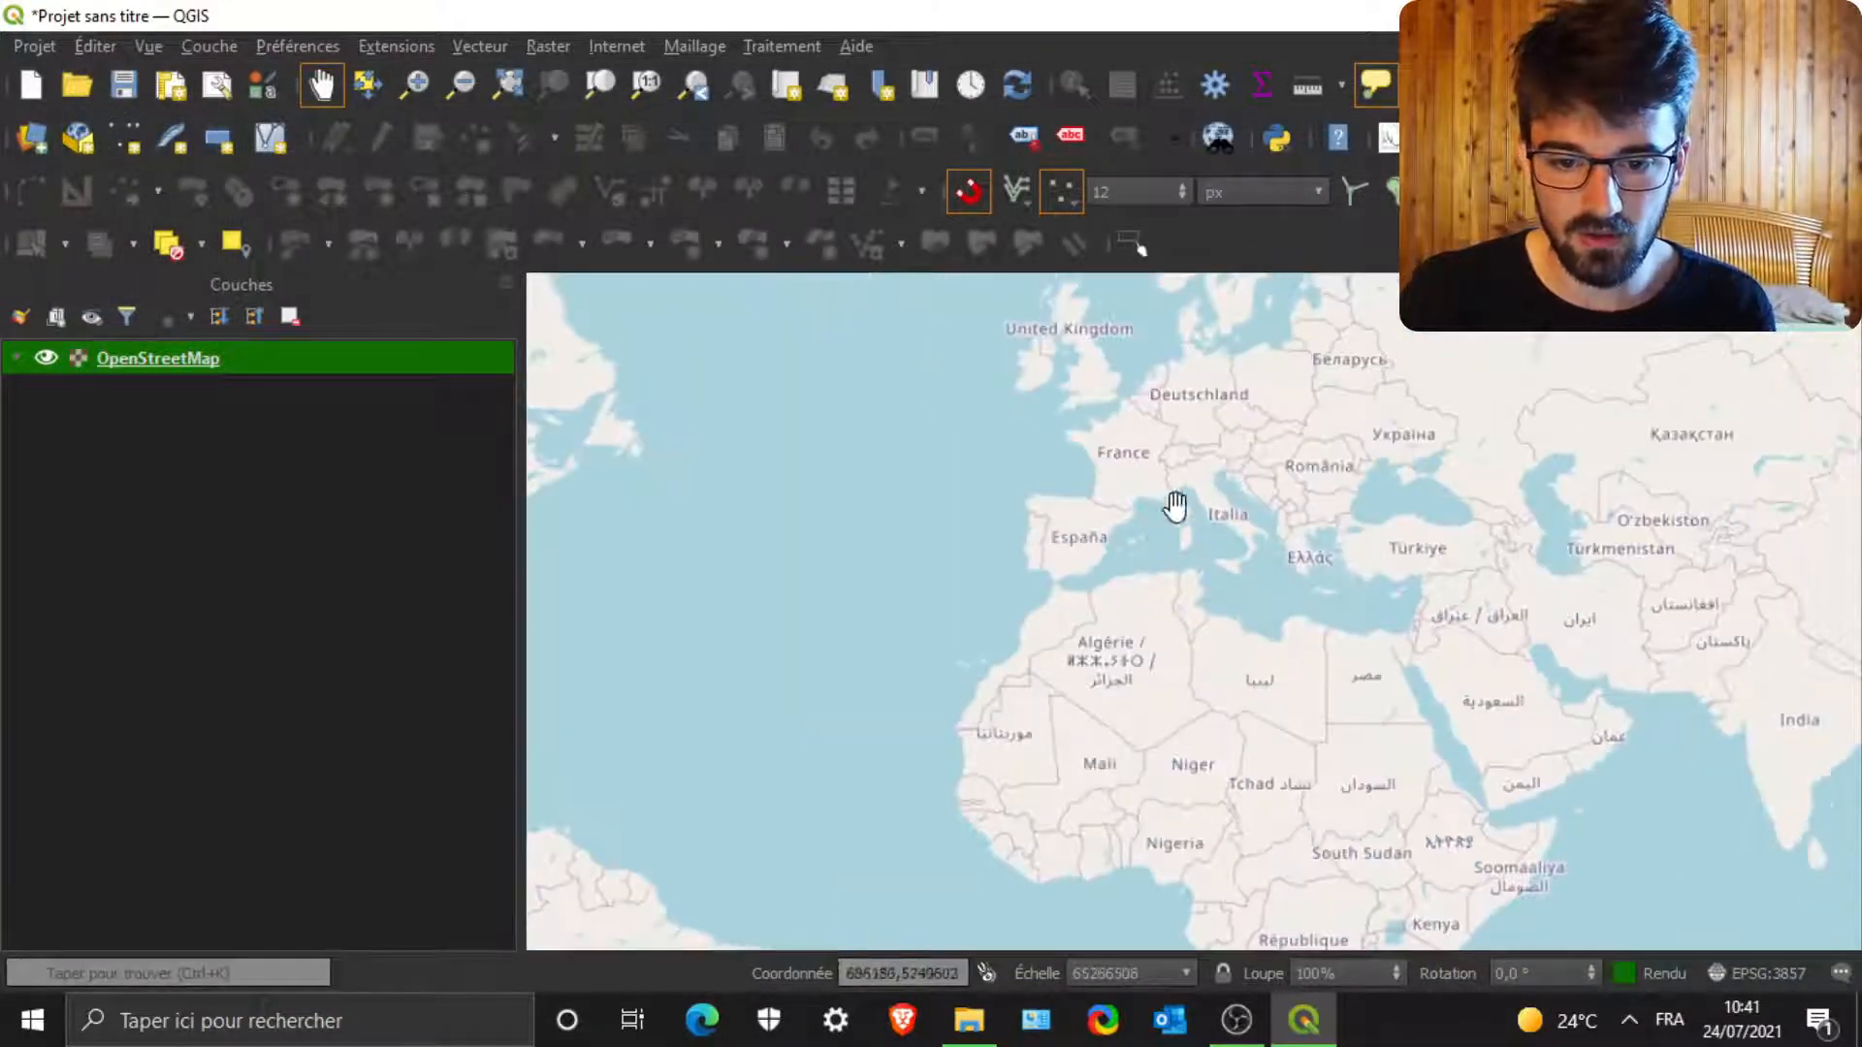
drag(1189, 775, 1067, 441)
drag(1403, 745, 1186, 423)
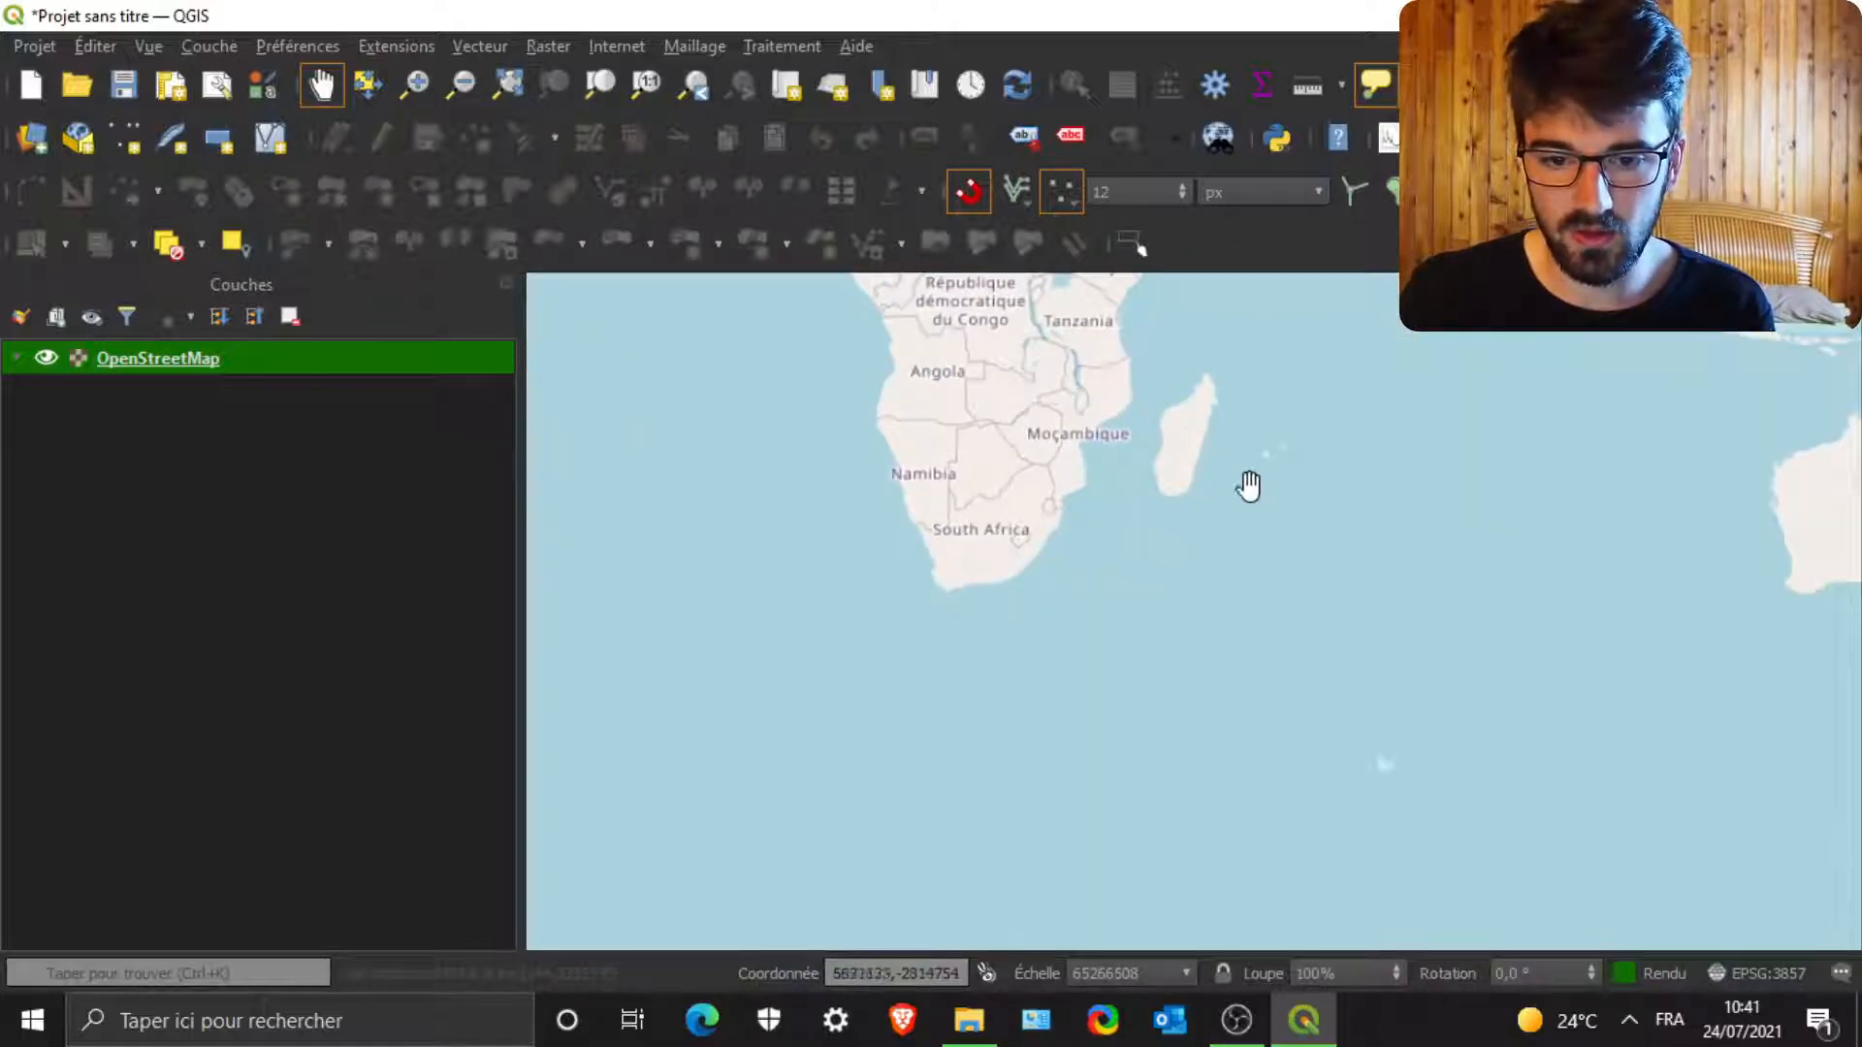
drag(1296, 448, 1101, 518)
scroll(1086, 526, up, 4)
scroll(1038, 403, up, 2)
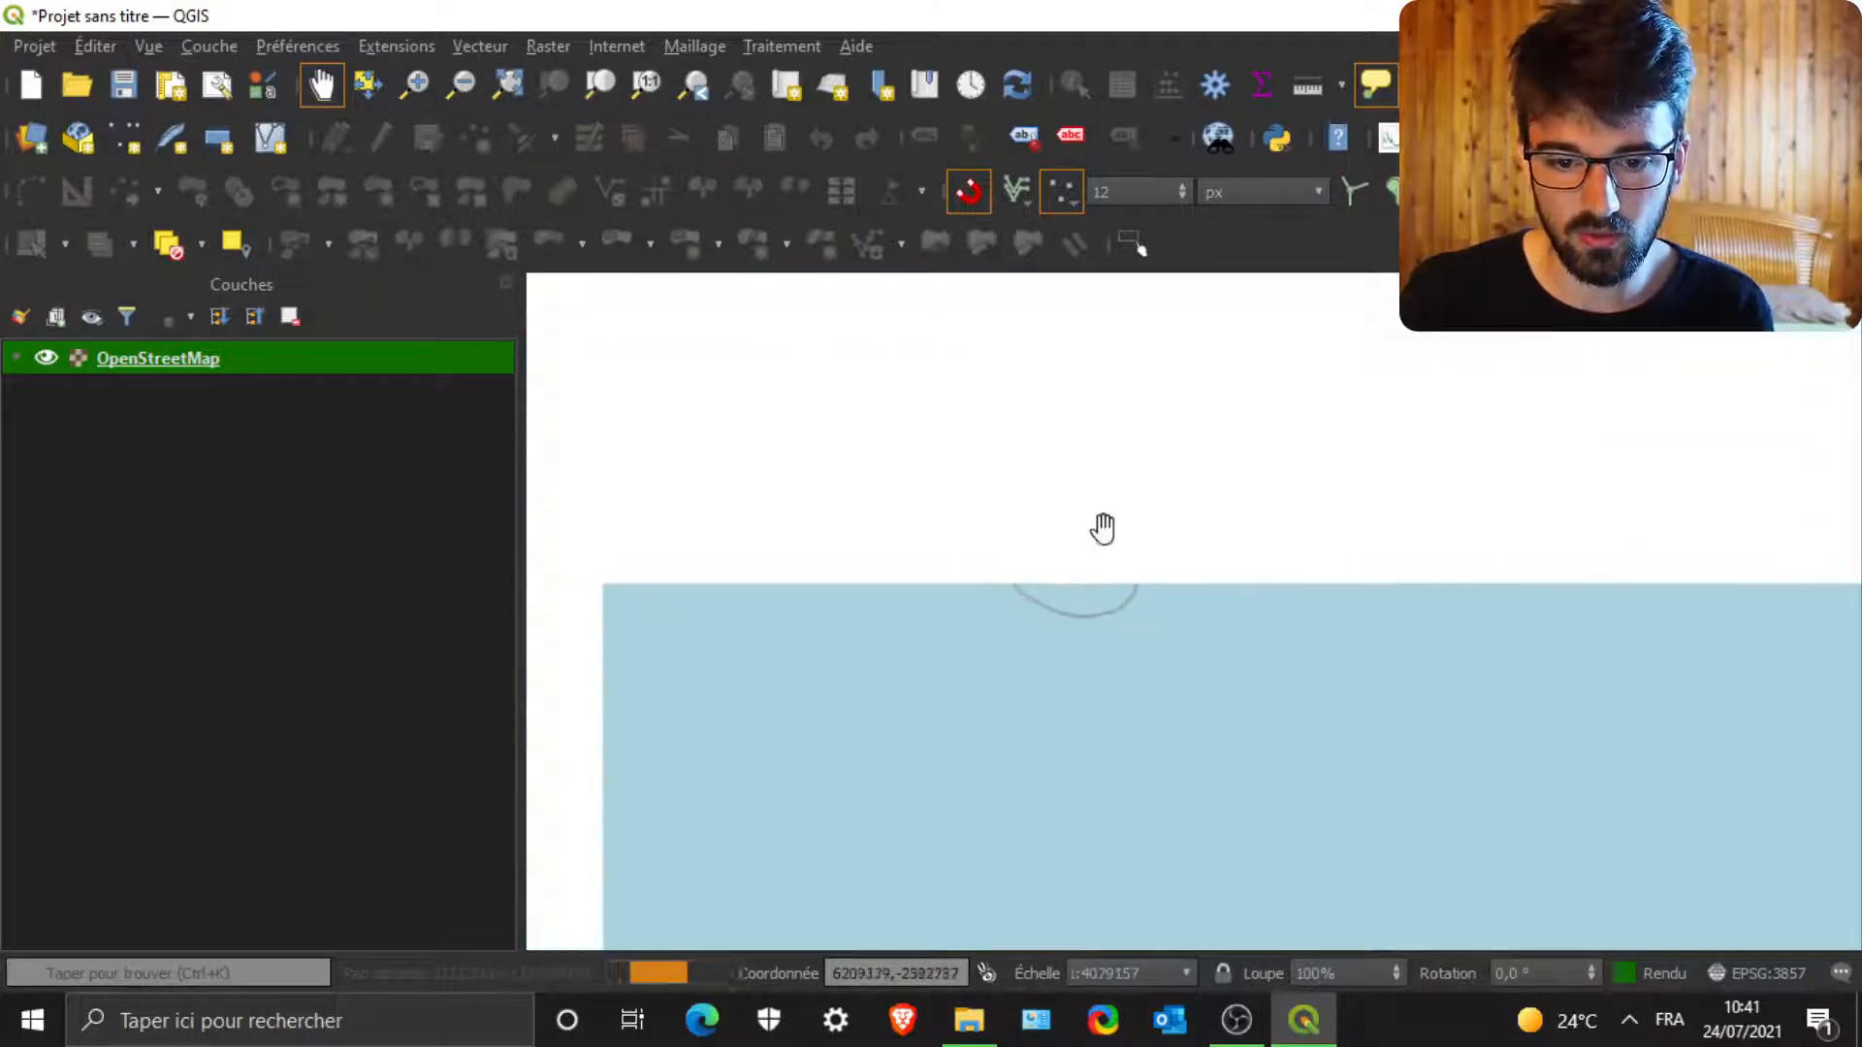
scroll(1014, 648, up, 1)
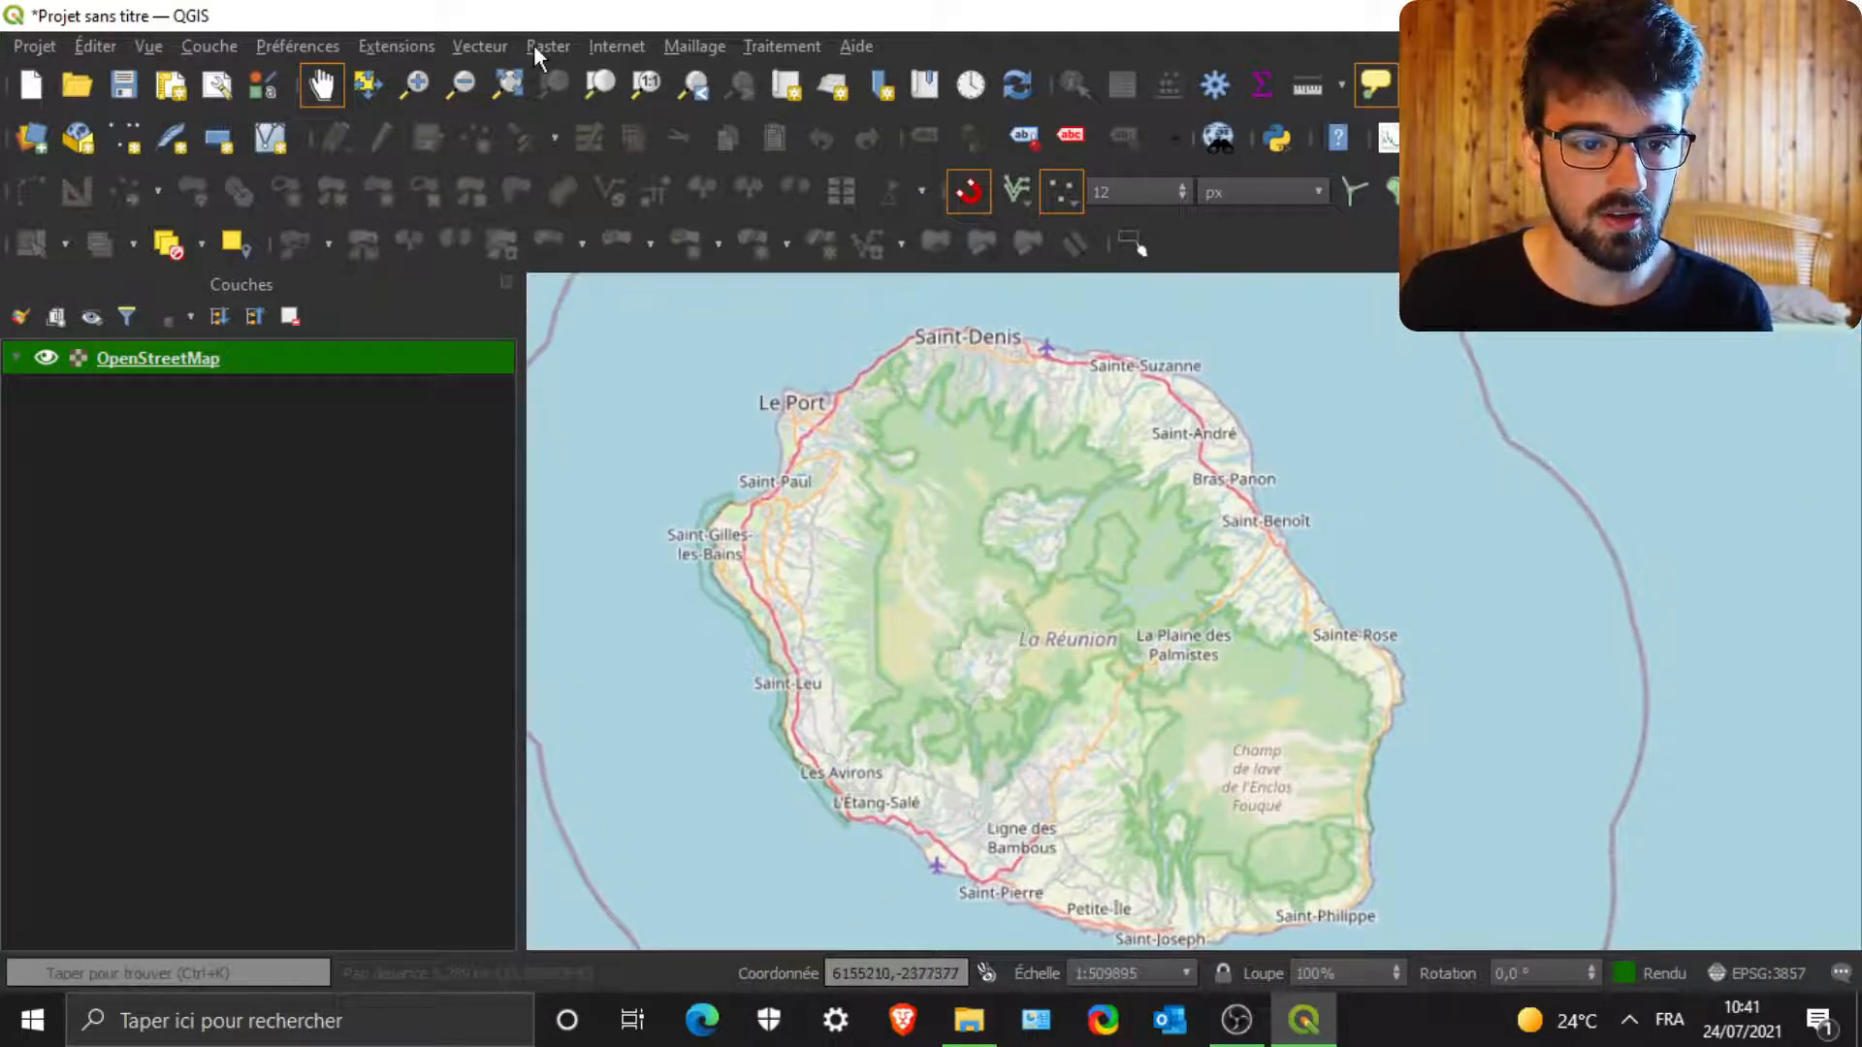
click(469, 39)
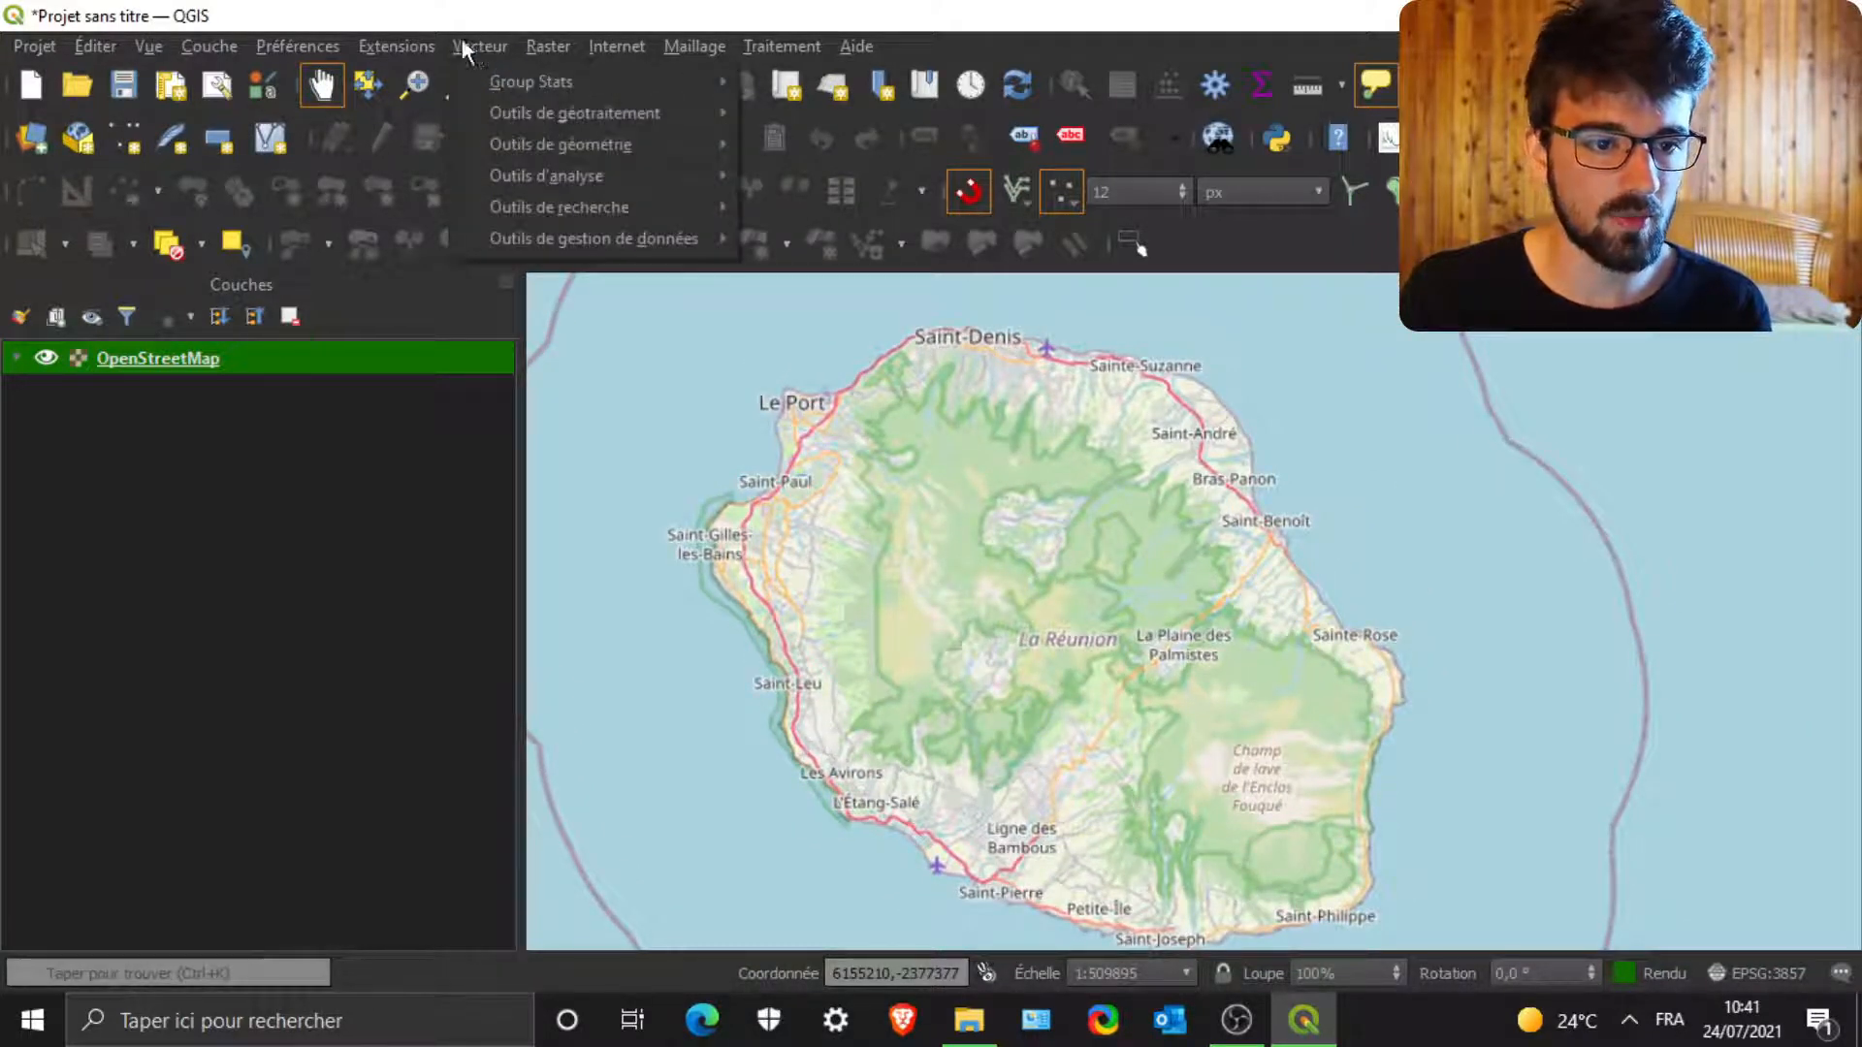
click(586, 599)
drag(1228, 534, 879, 391)
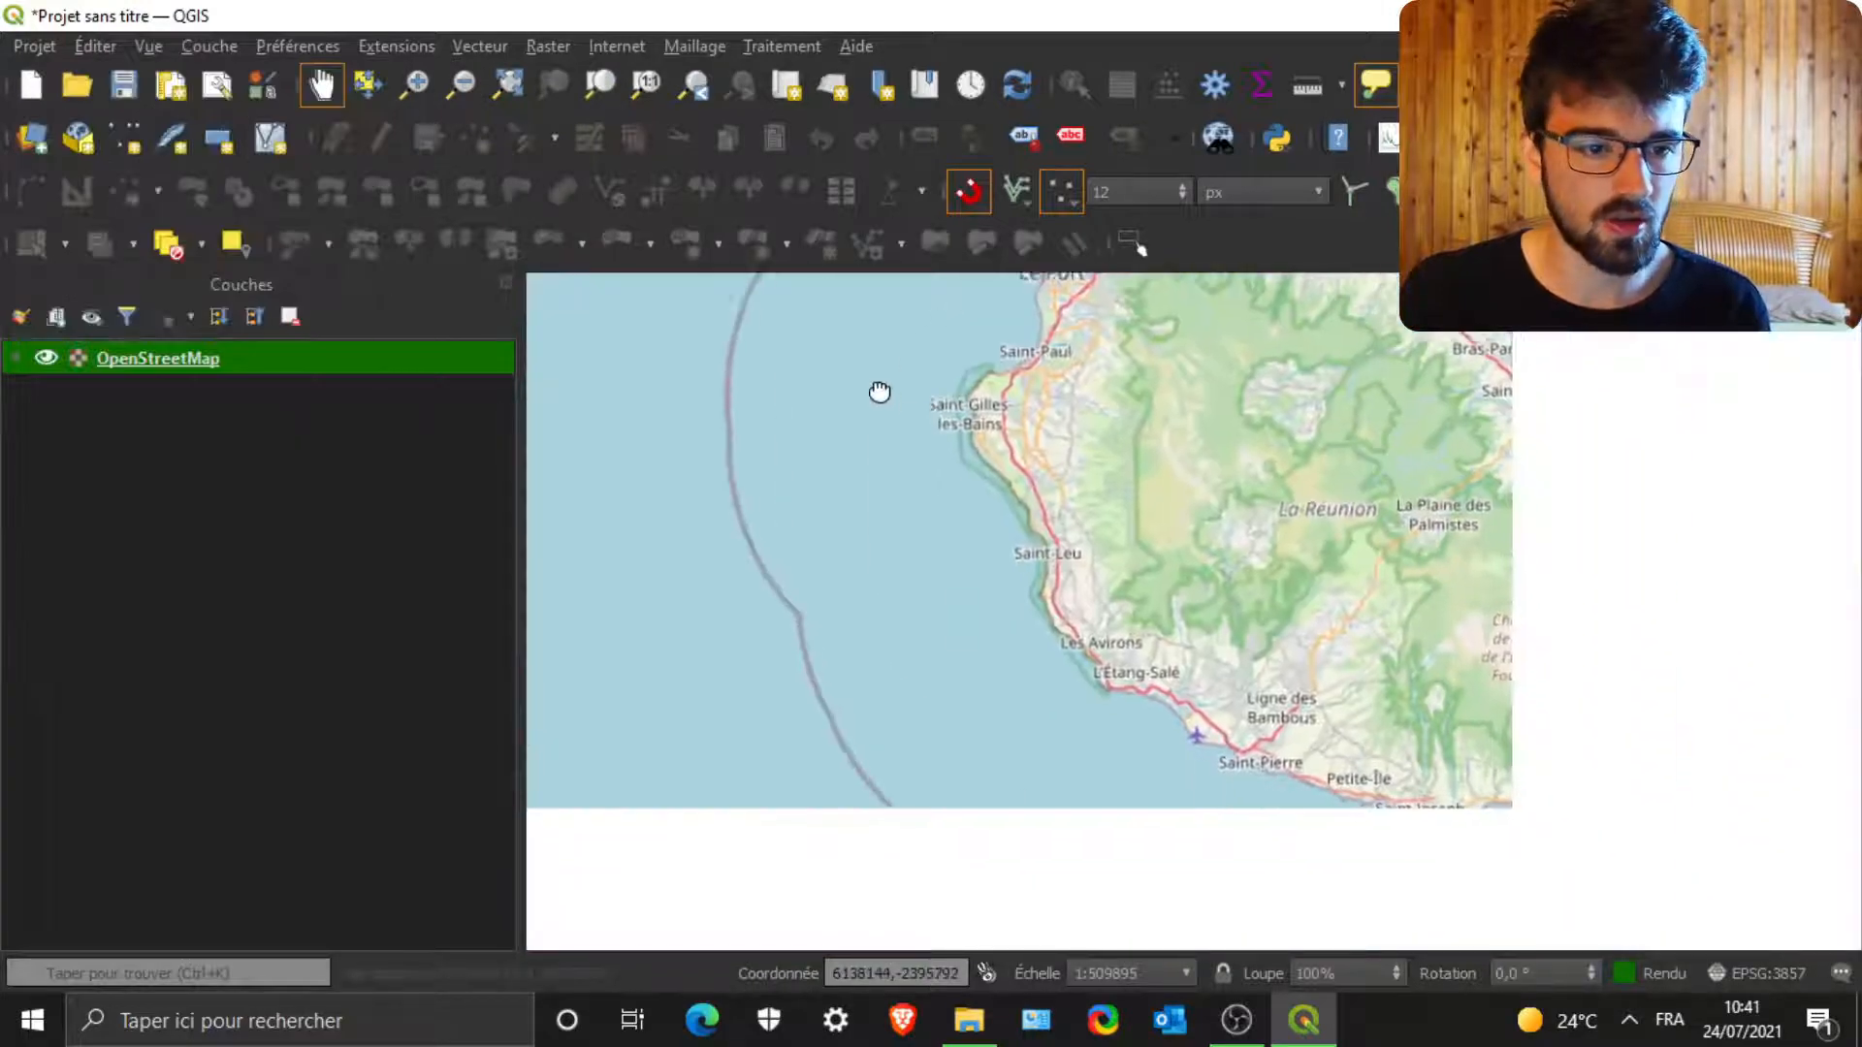
- Create a new shapefile layer with polygon geometry, saved as test in the Qgis_Landscape_ecology folder
click(126, 138)
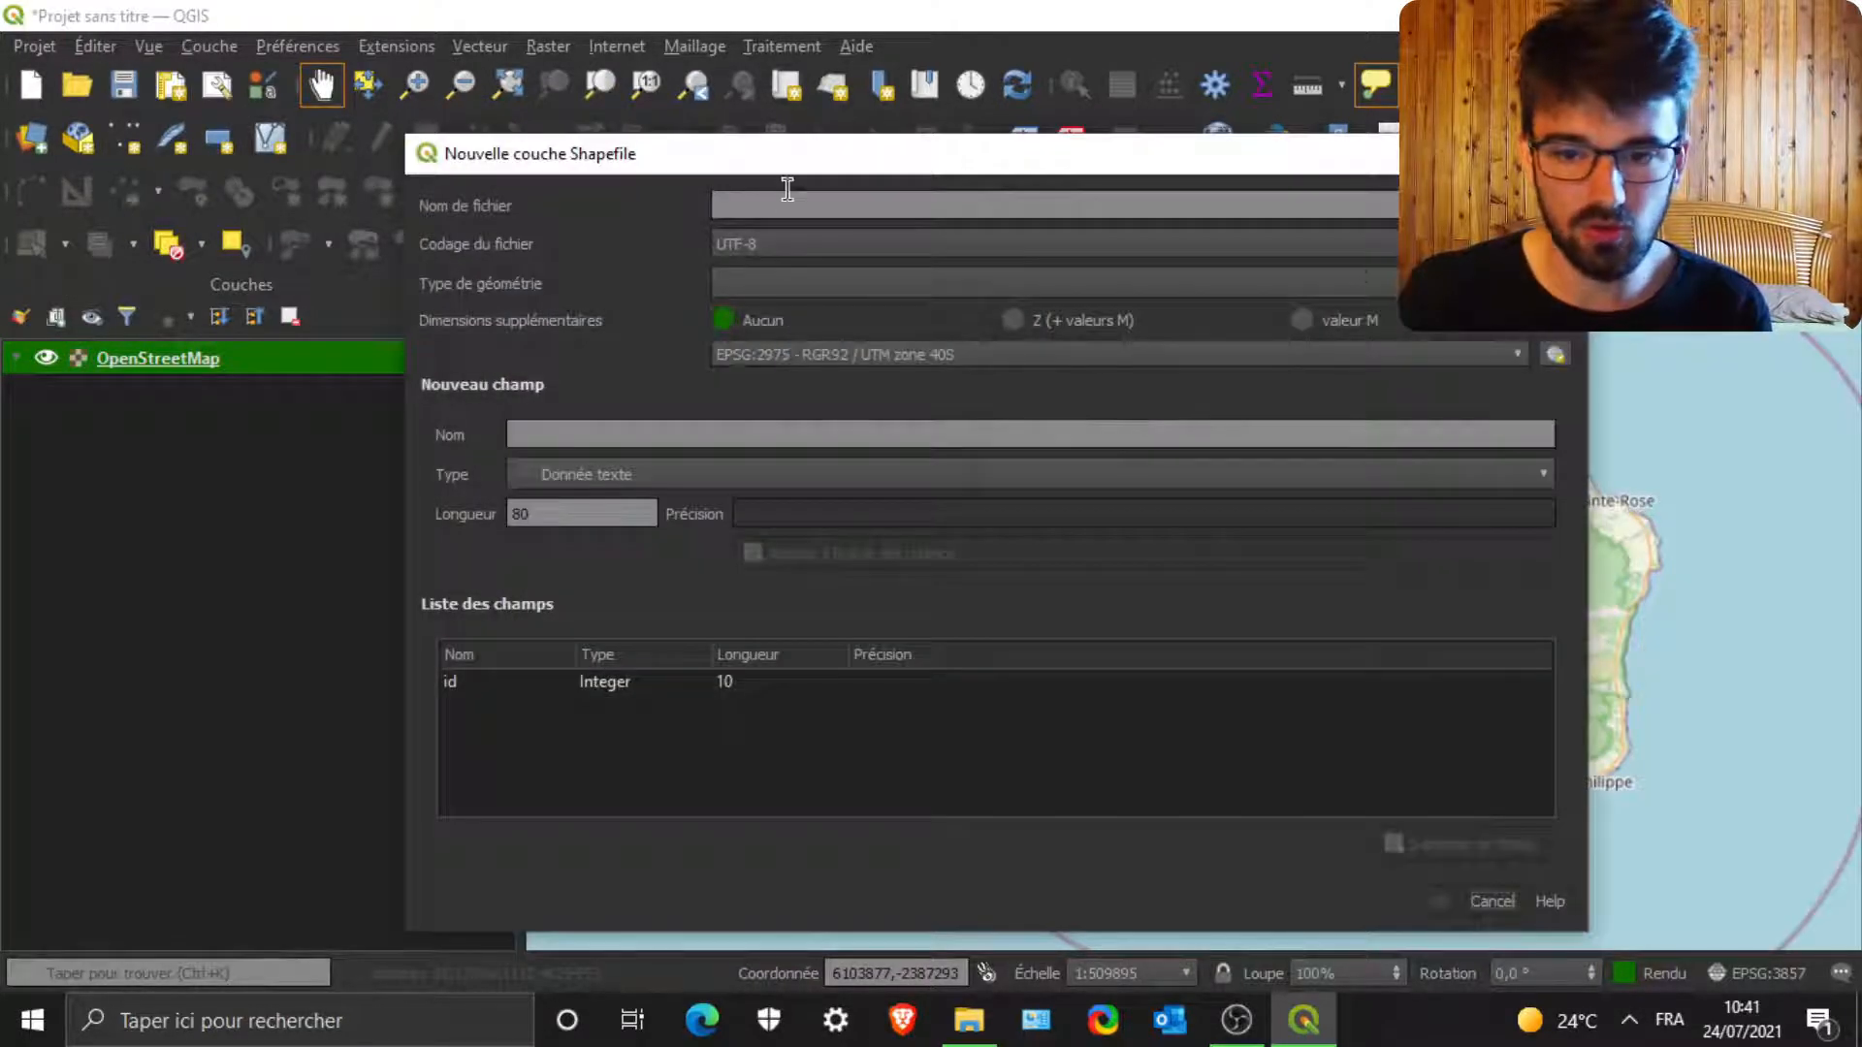
click(1555, 206)
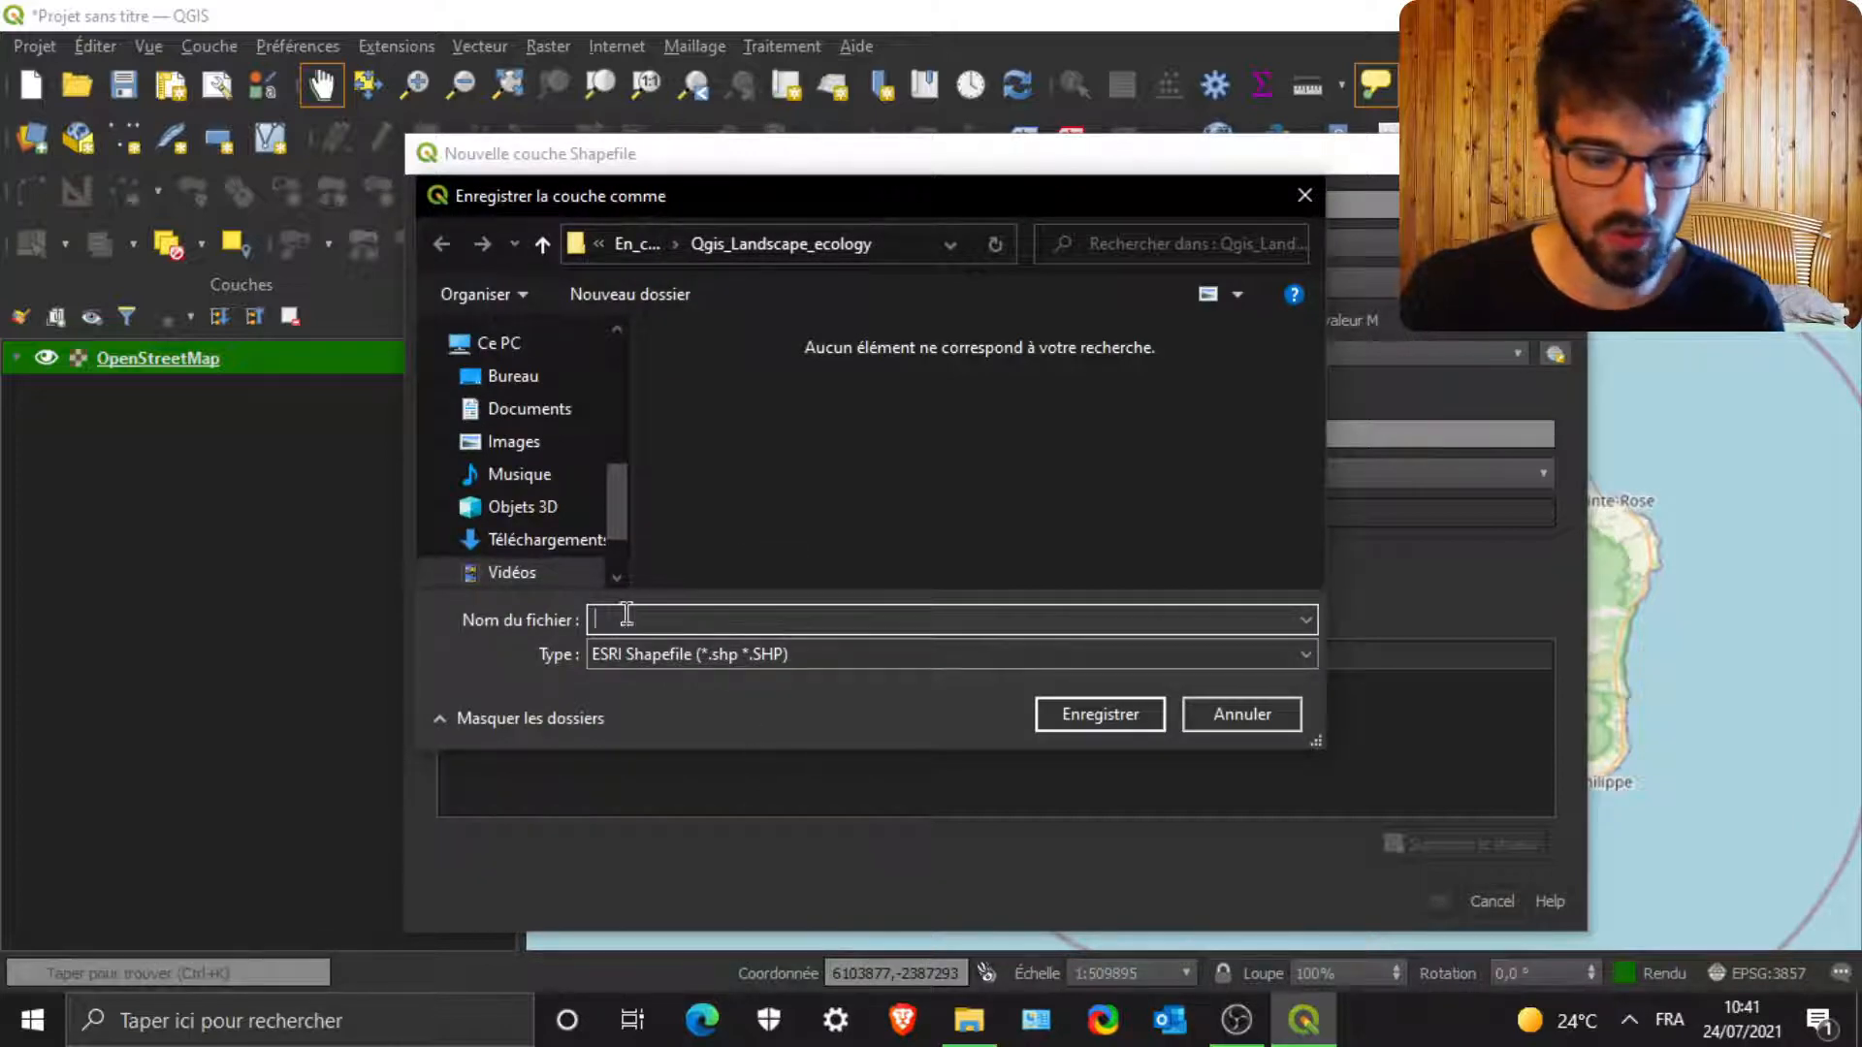
text(test)
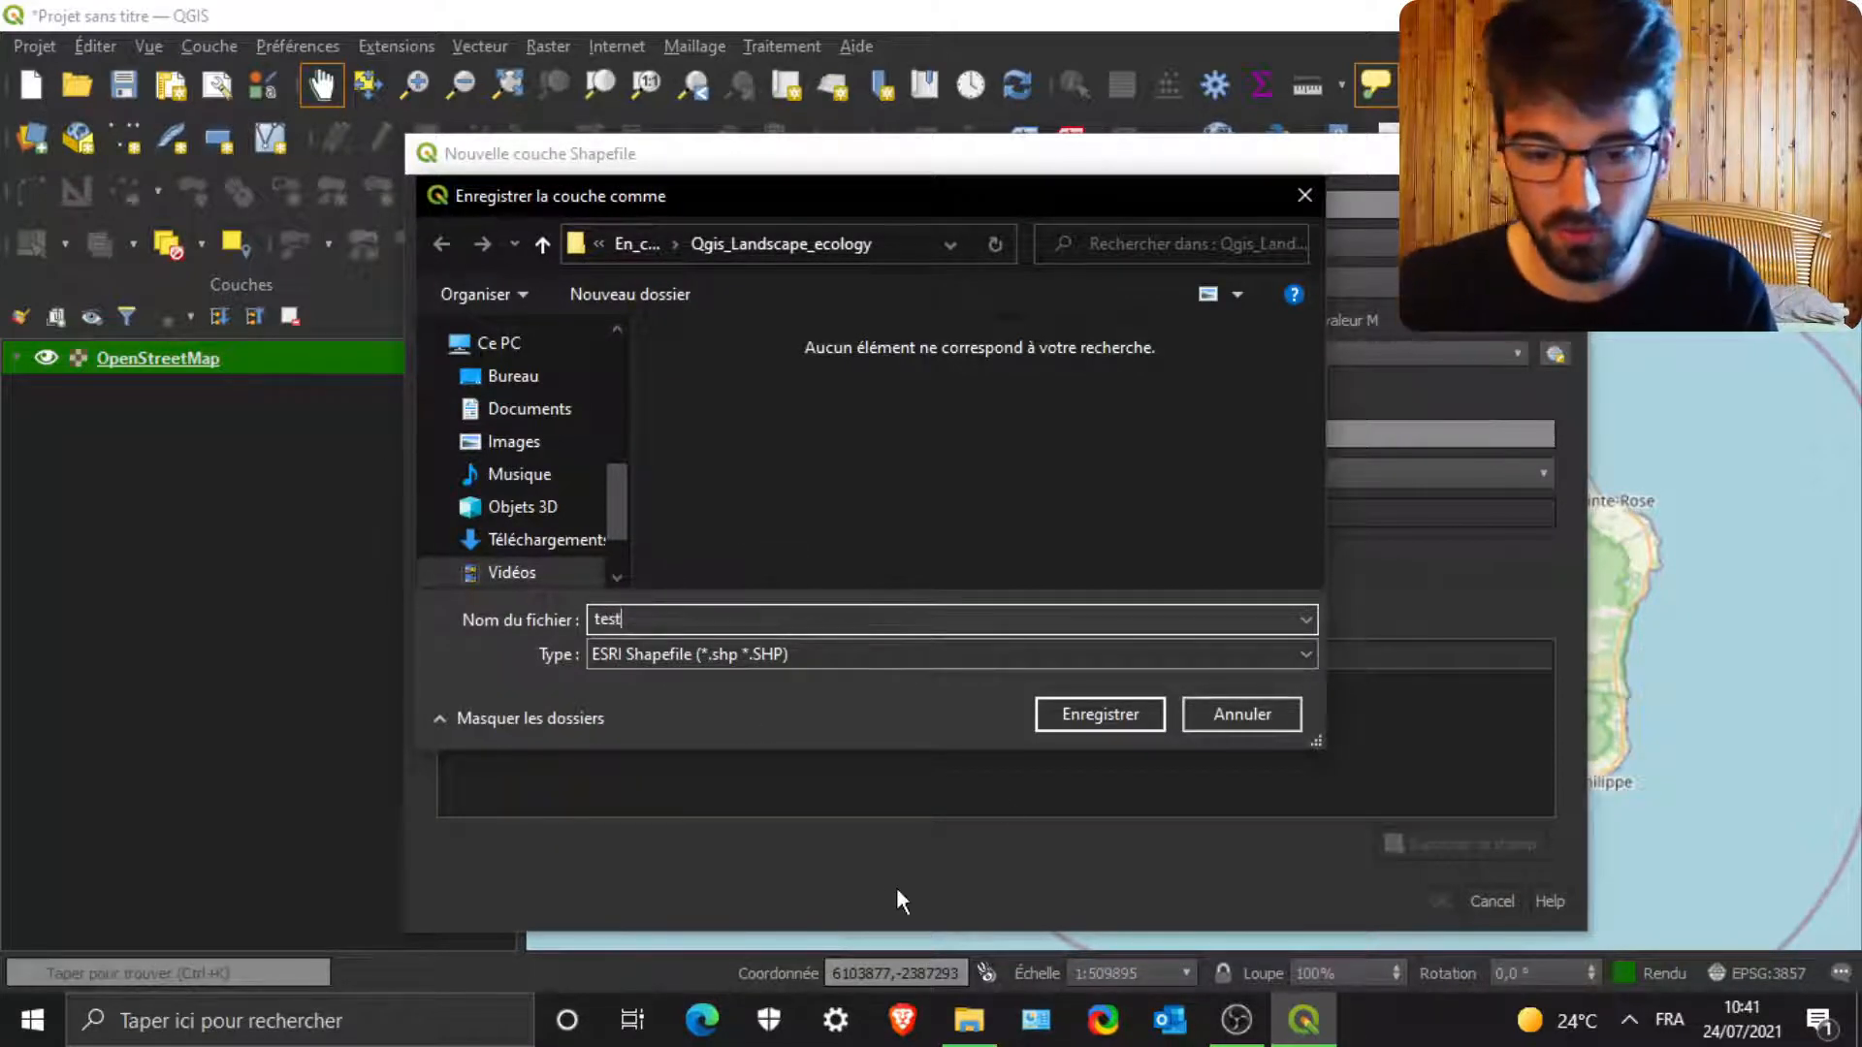
click(1106, 713)
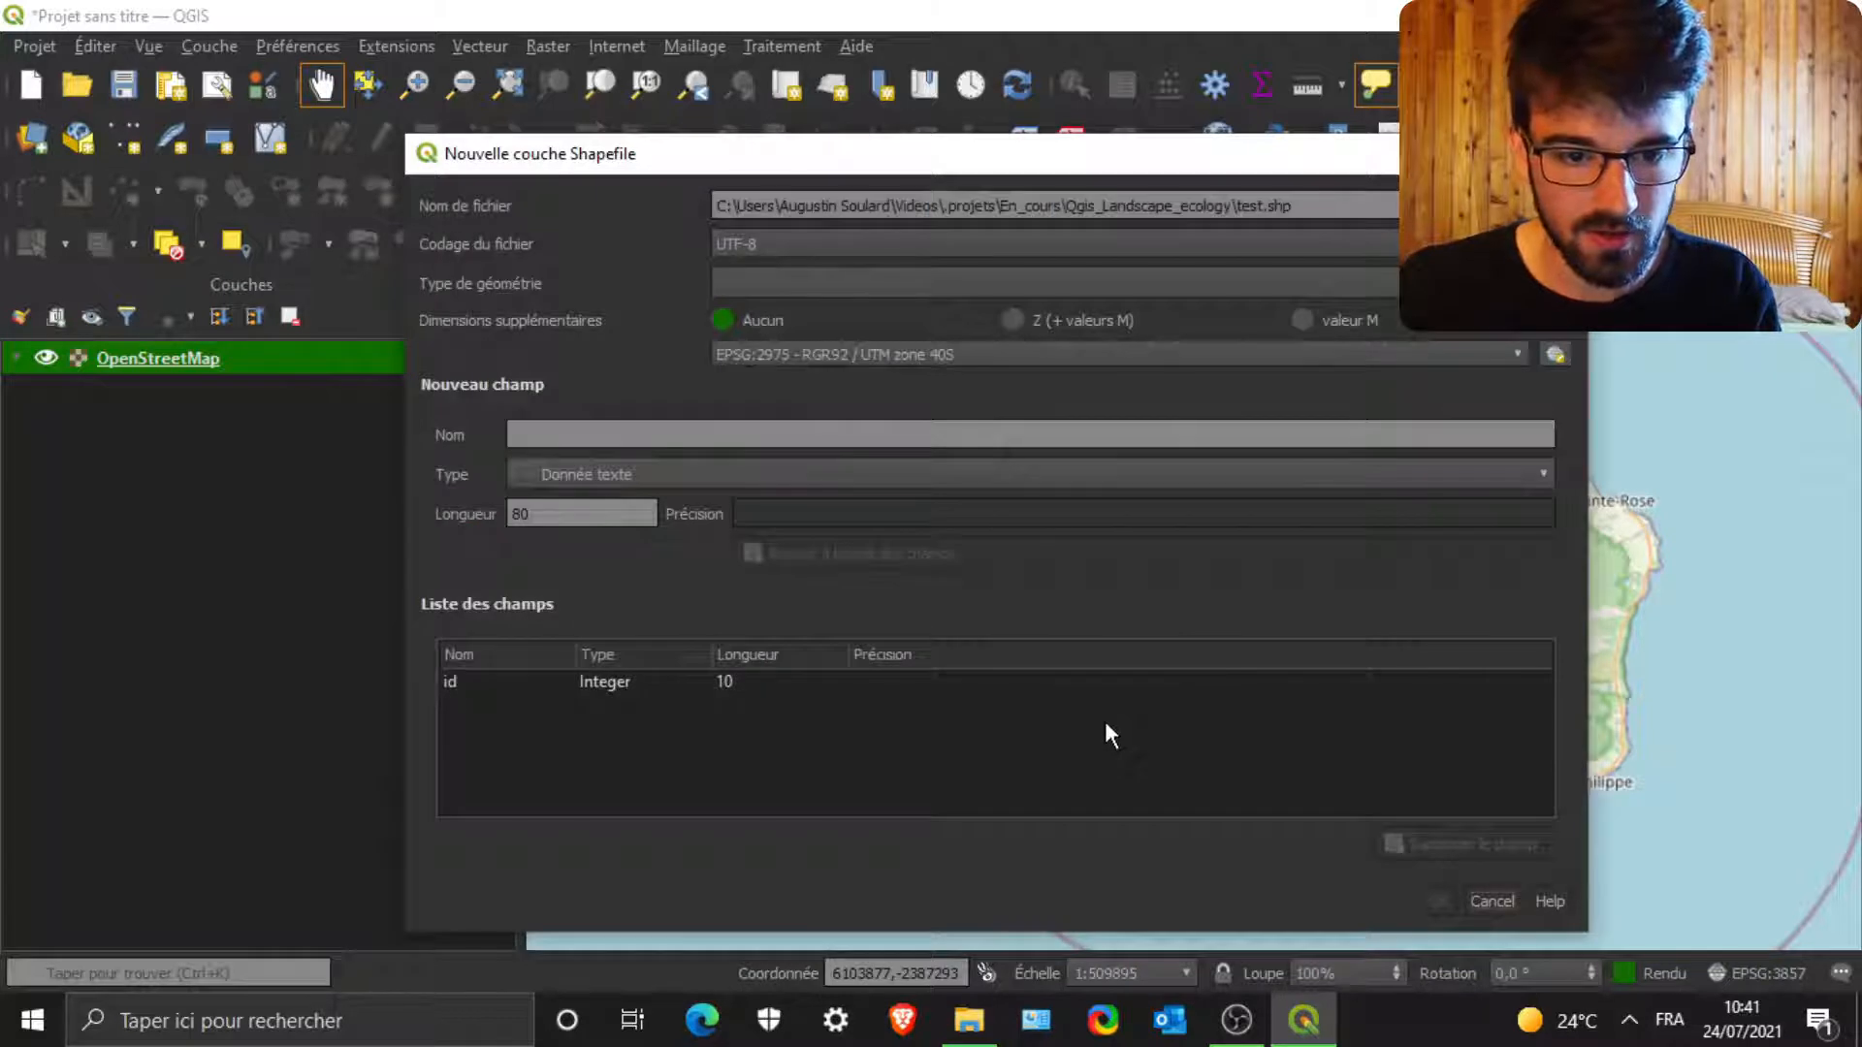
click(937, 286)
click(761, 421)
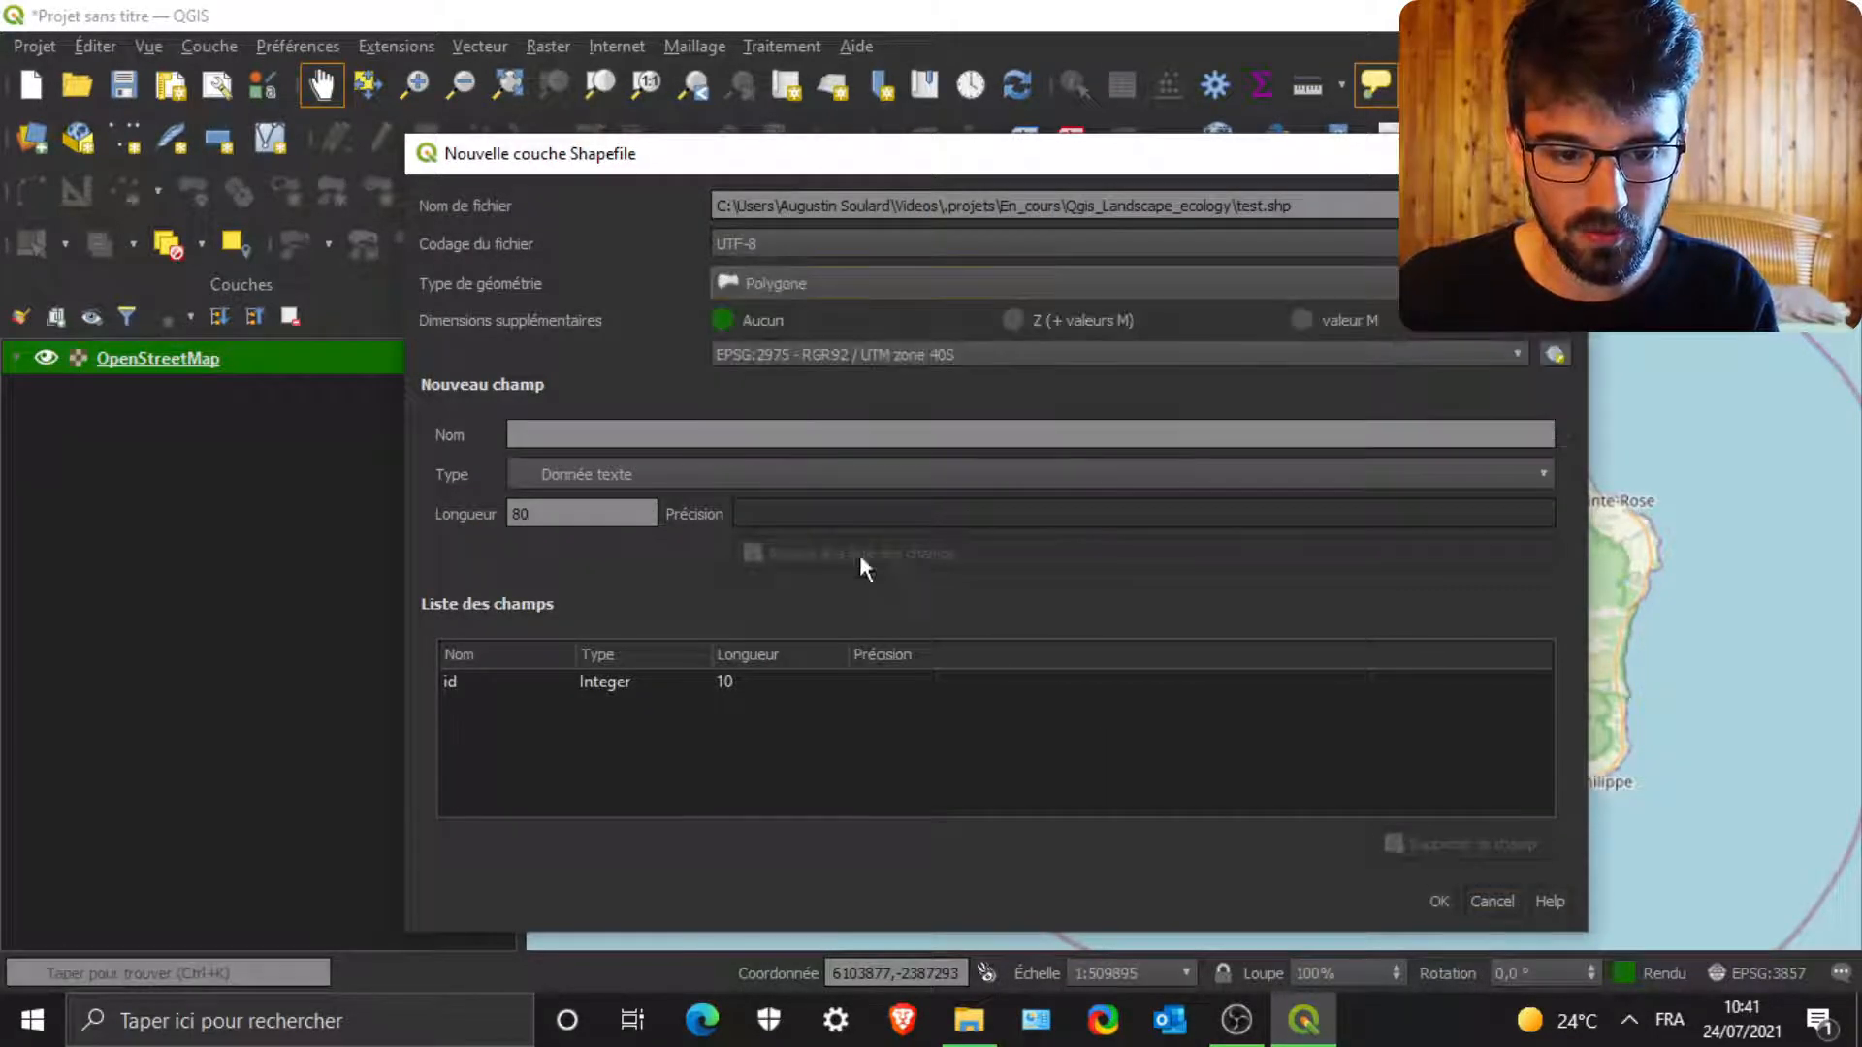
click(1442, 899)
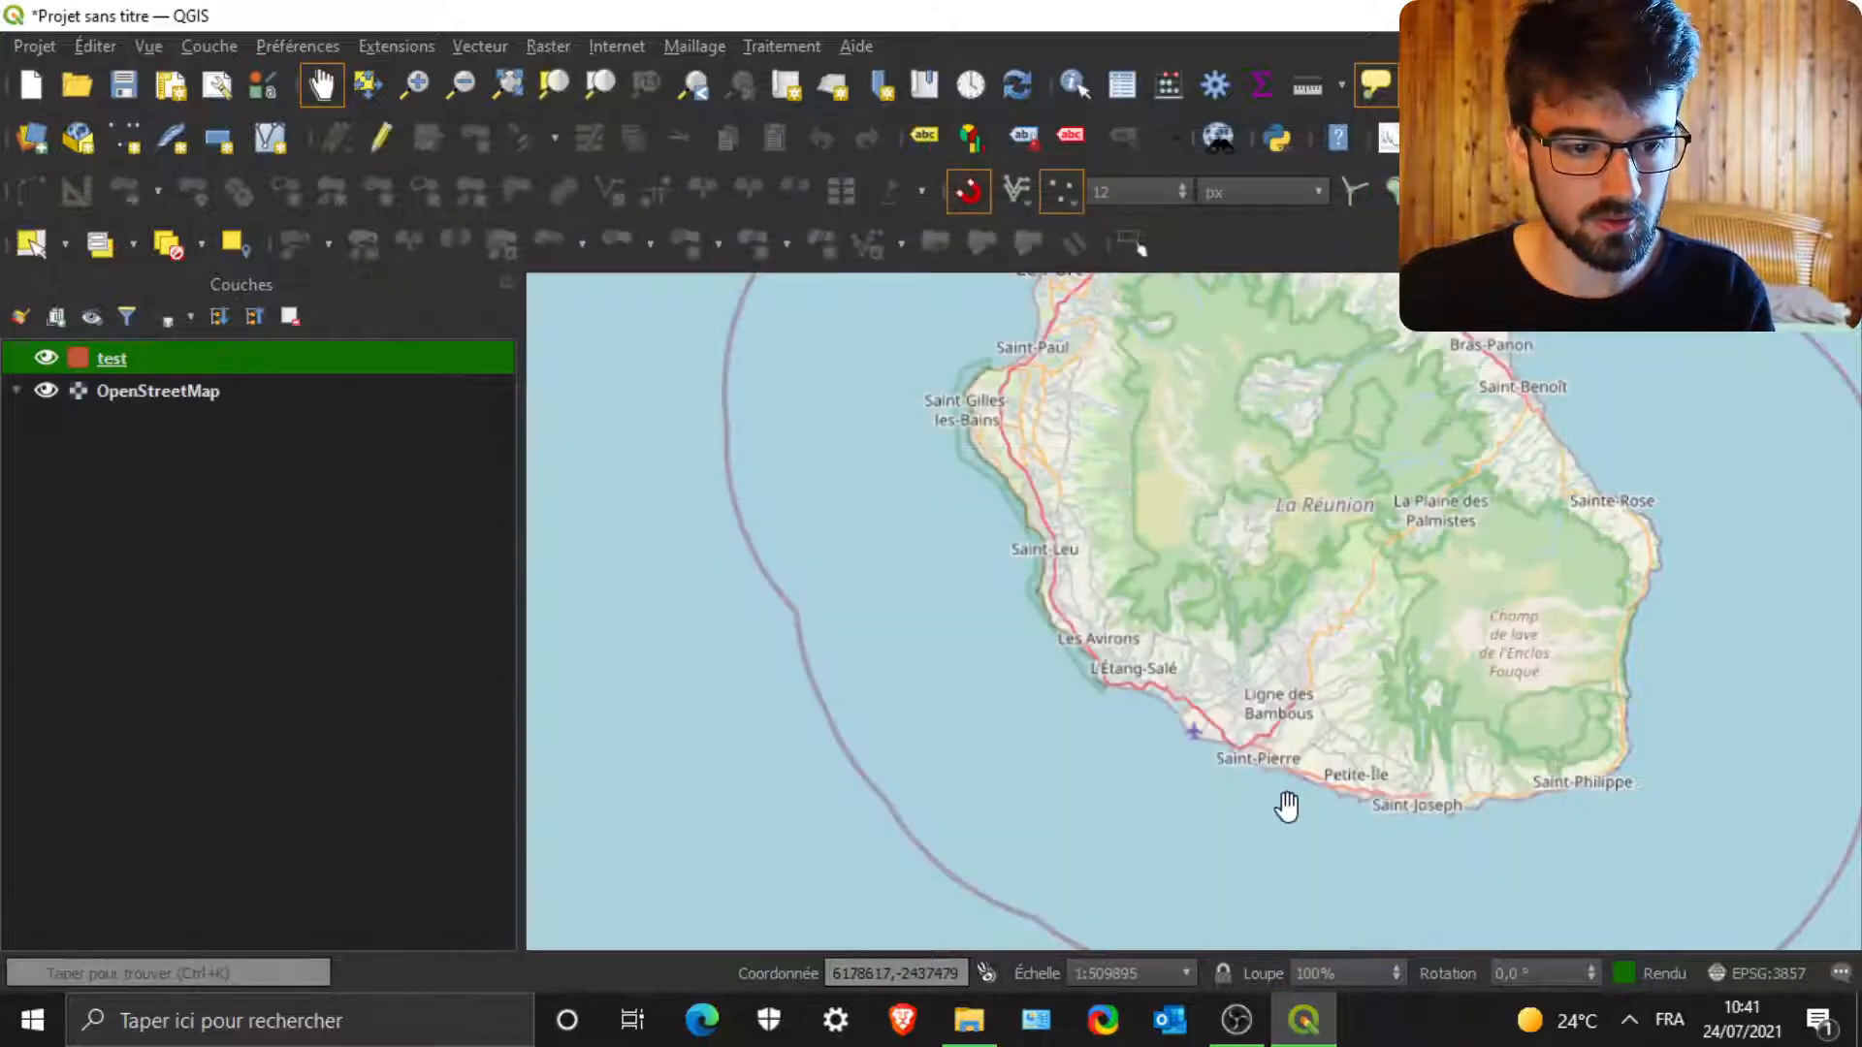
- Digitize a four-vertex polygon inland of Saint-Paul in the test layer, leaving its id empty, and open the layer's attribute table
drag(1147, 519, 1146, 550)
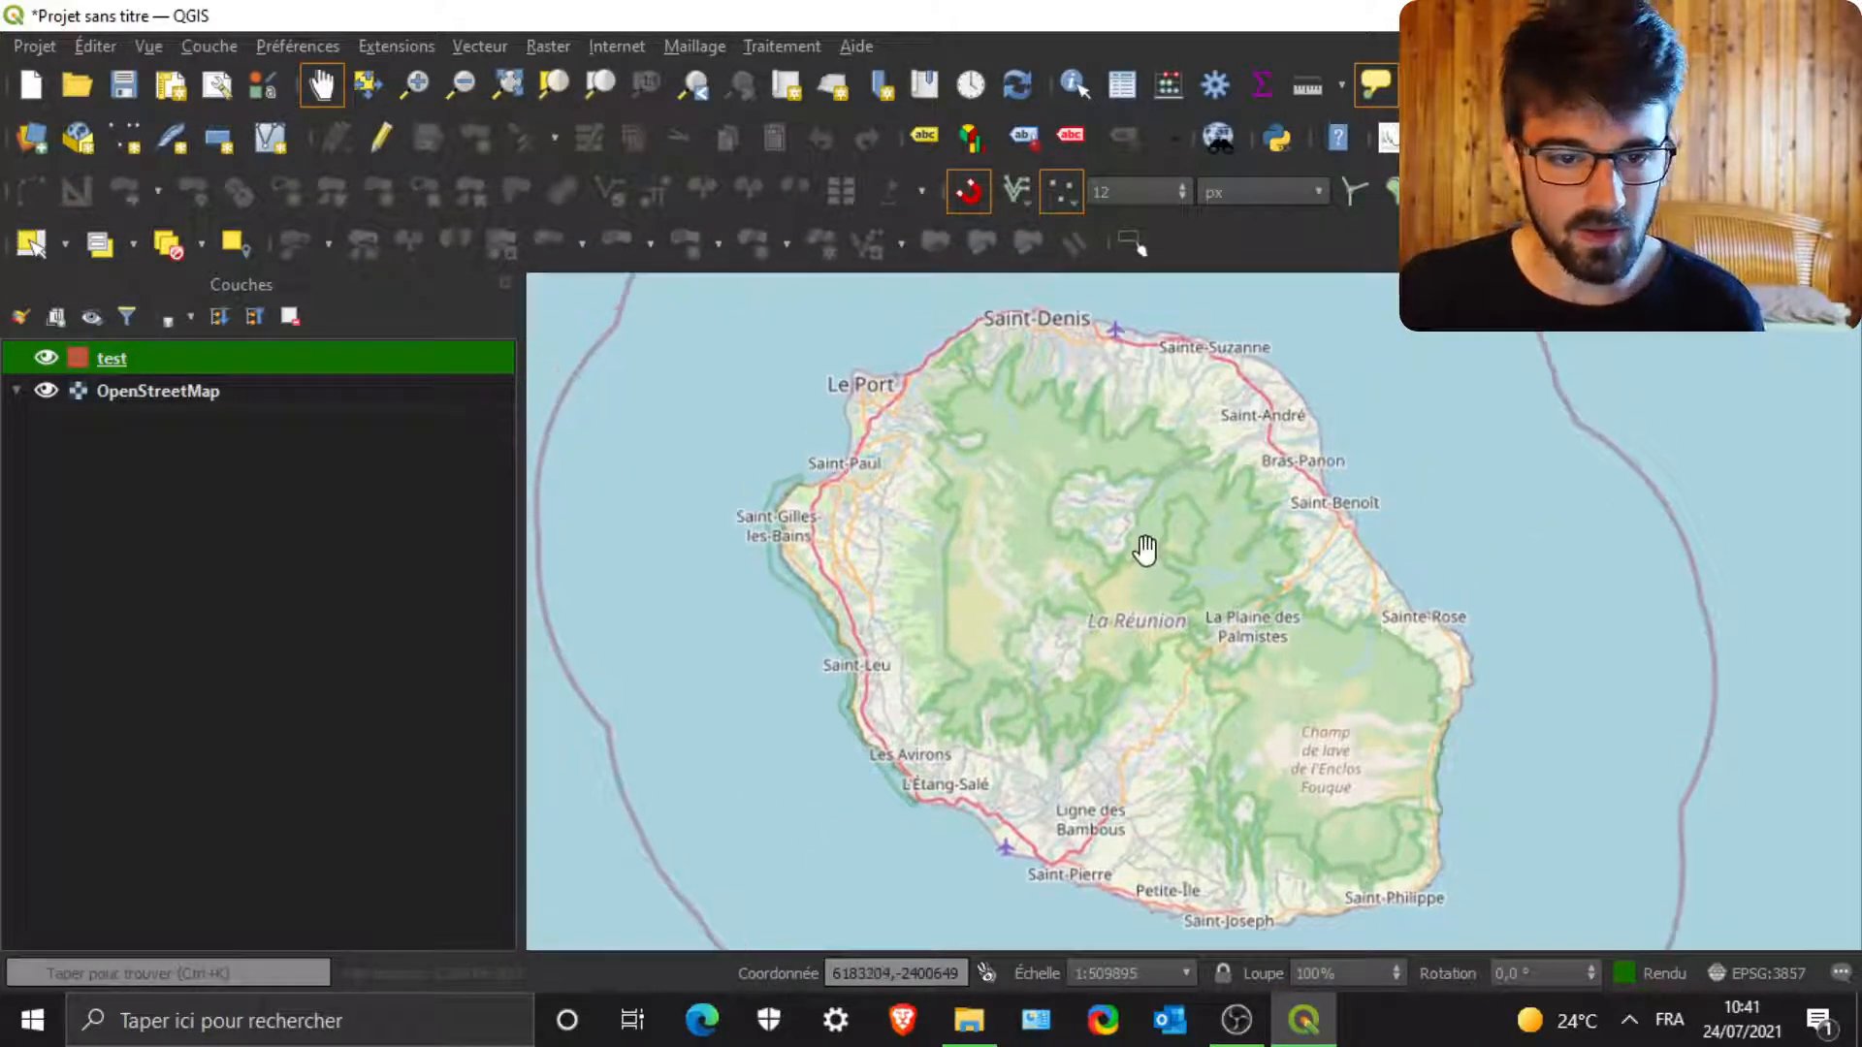
click(382, 133)
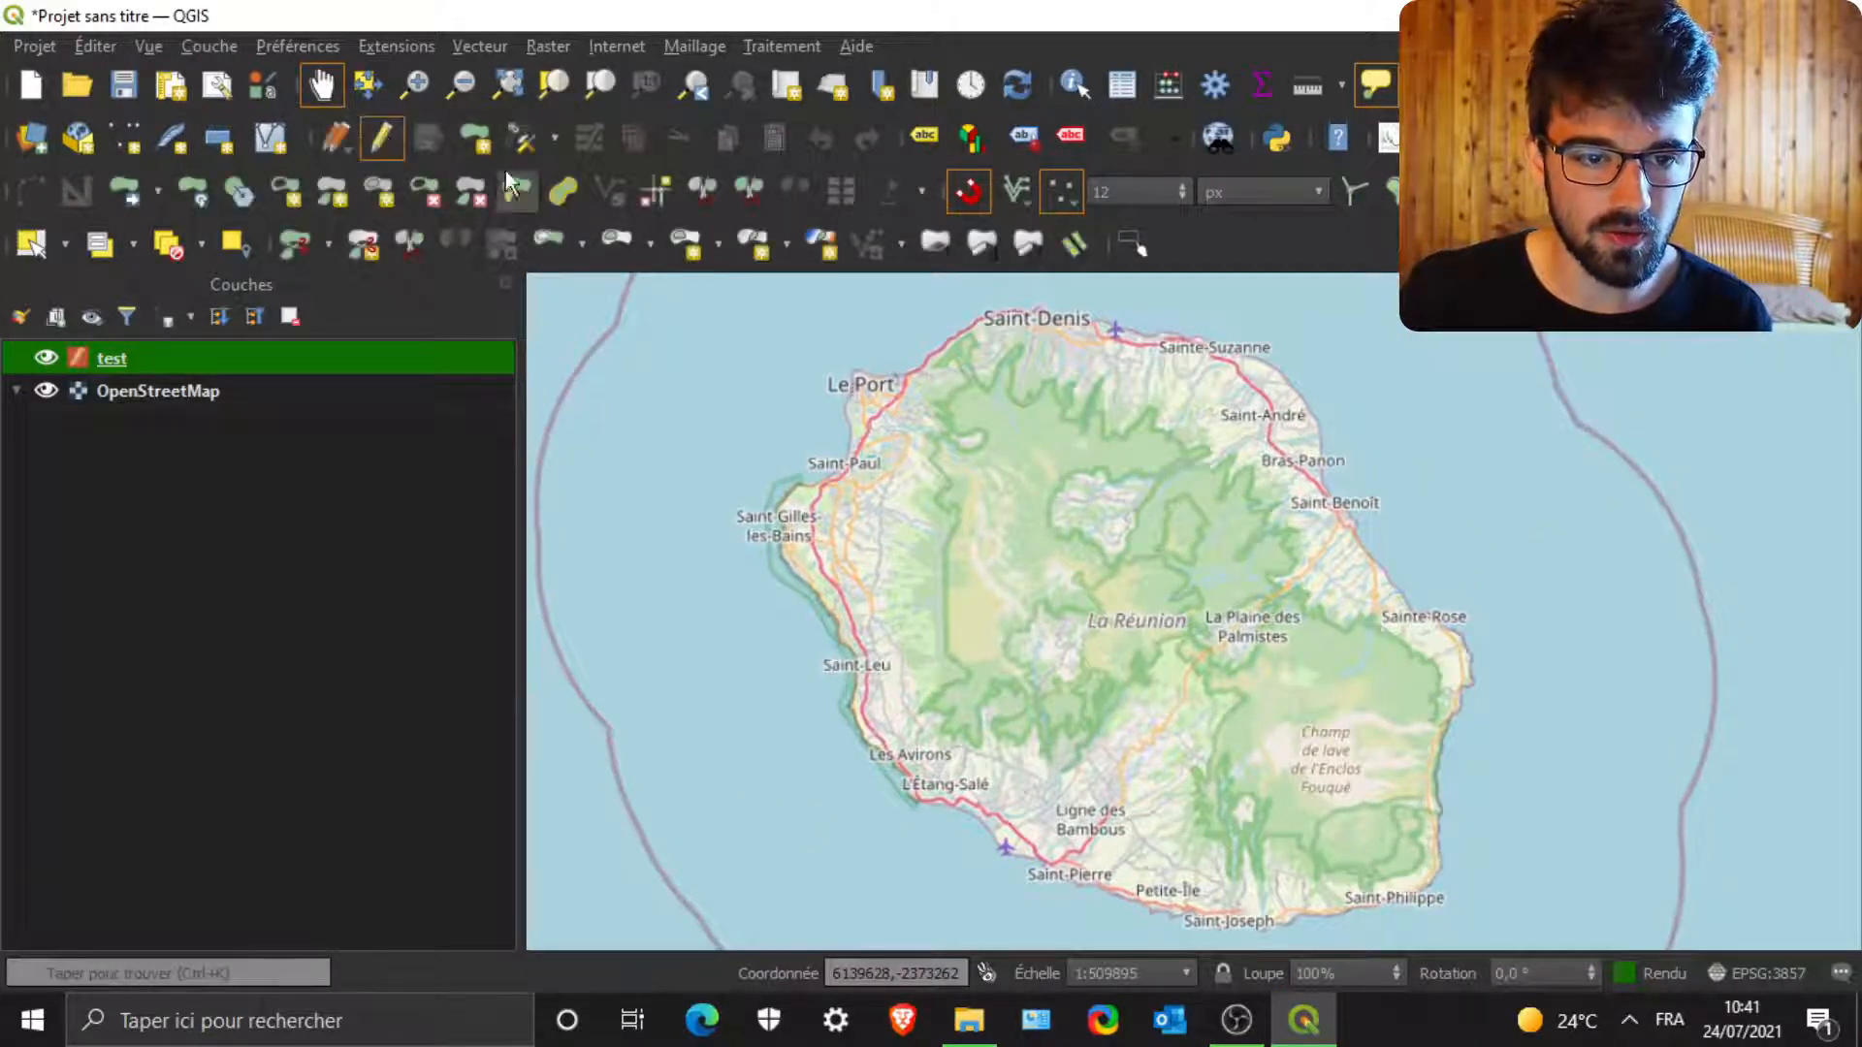
click(475, 138)
click(933, 493)
click(885, 529)
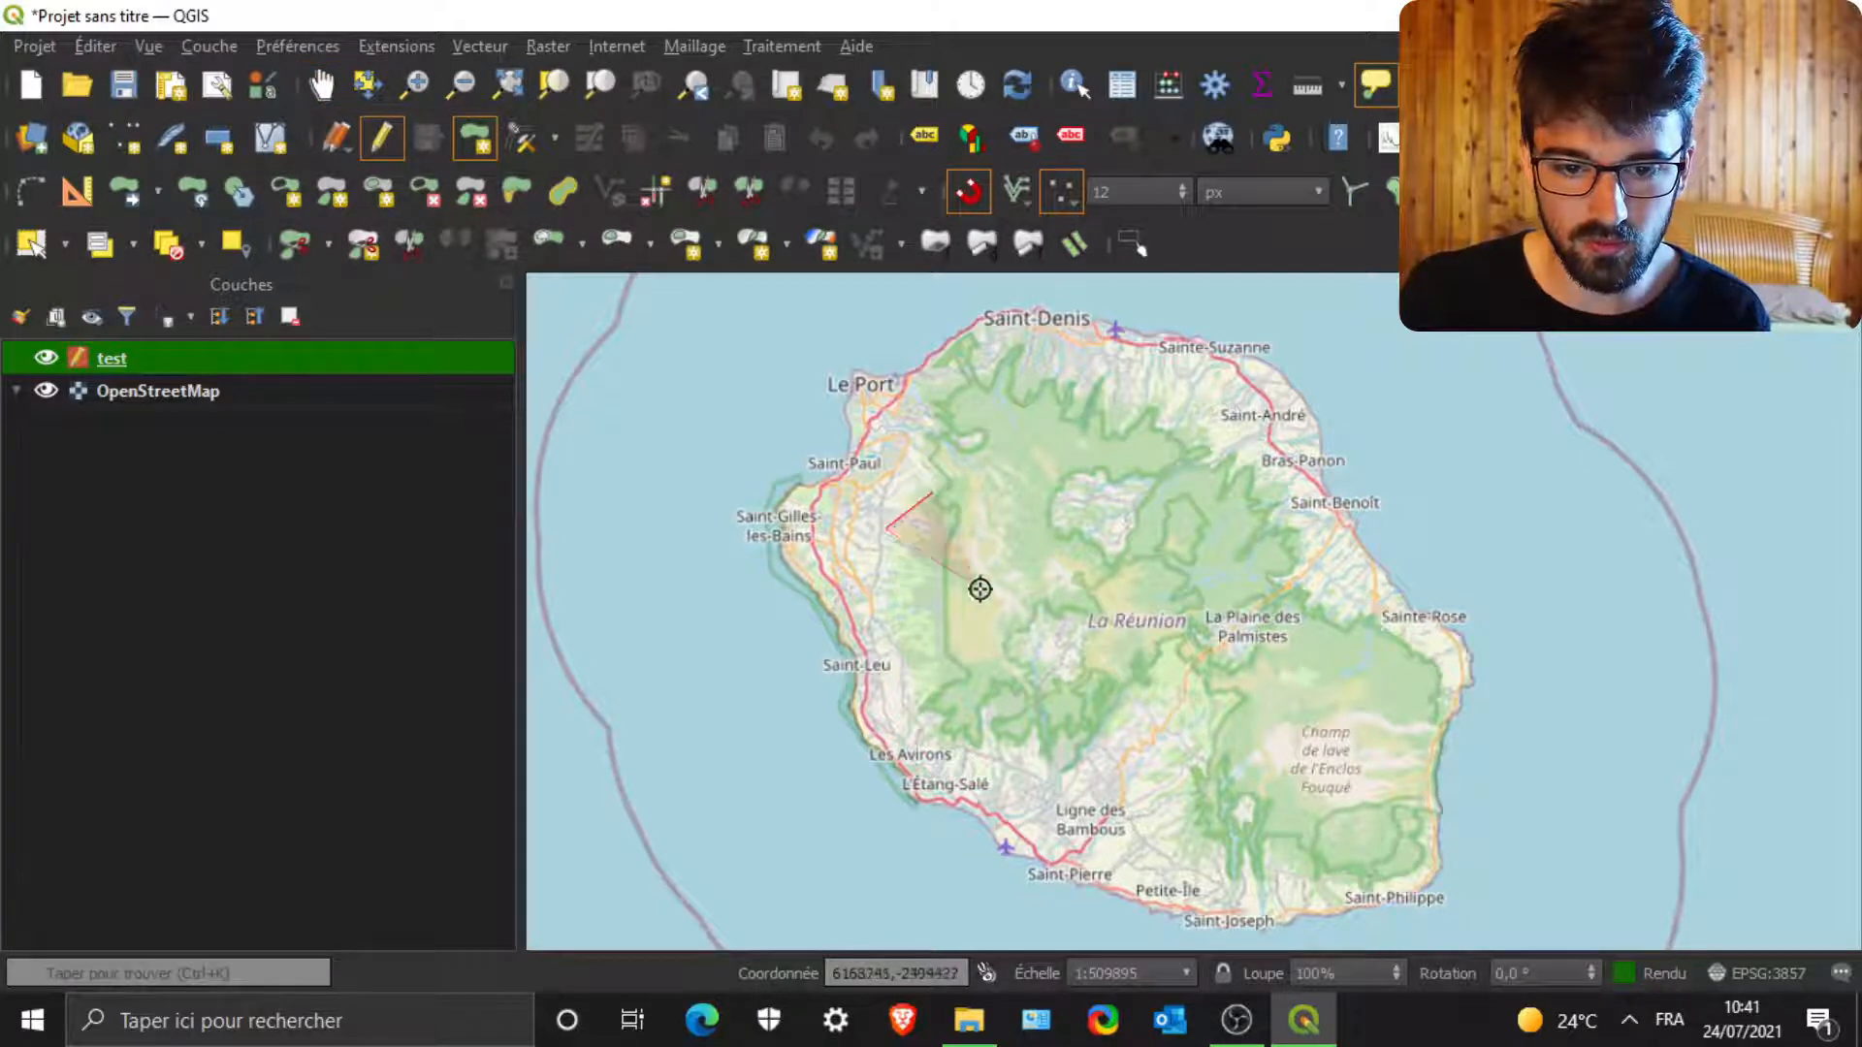
click(981, 588)
click(995, 497)
right_click(995, 497)
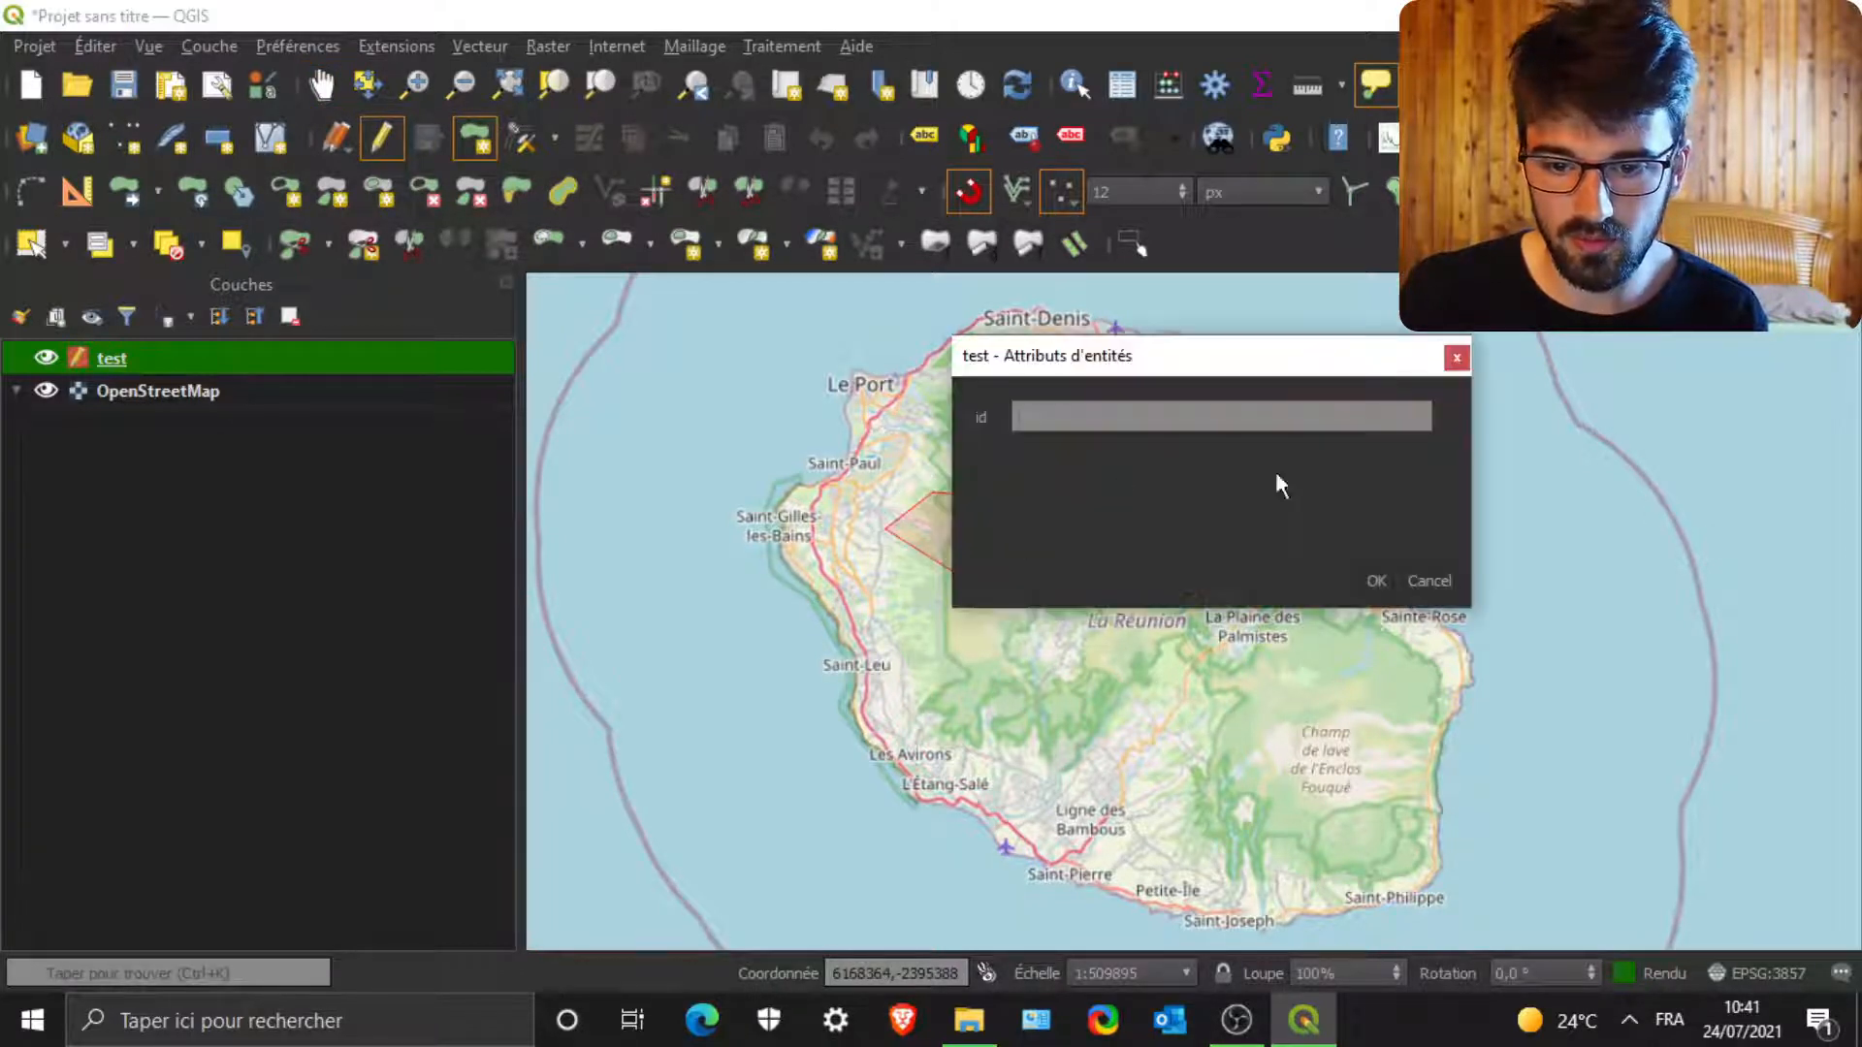
click(1377, 581)
key(F6)
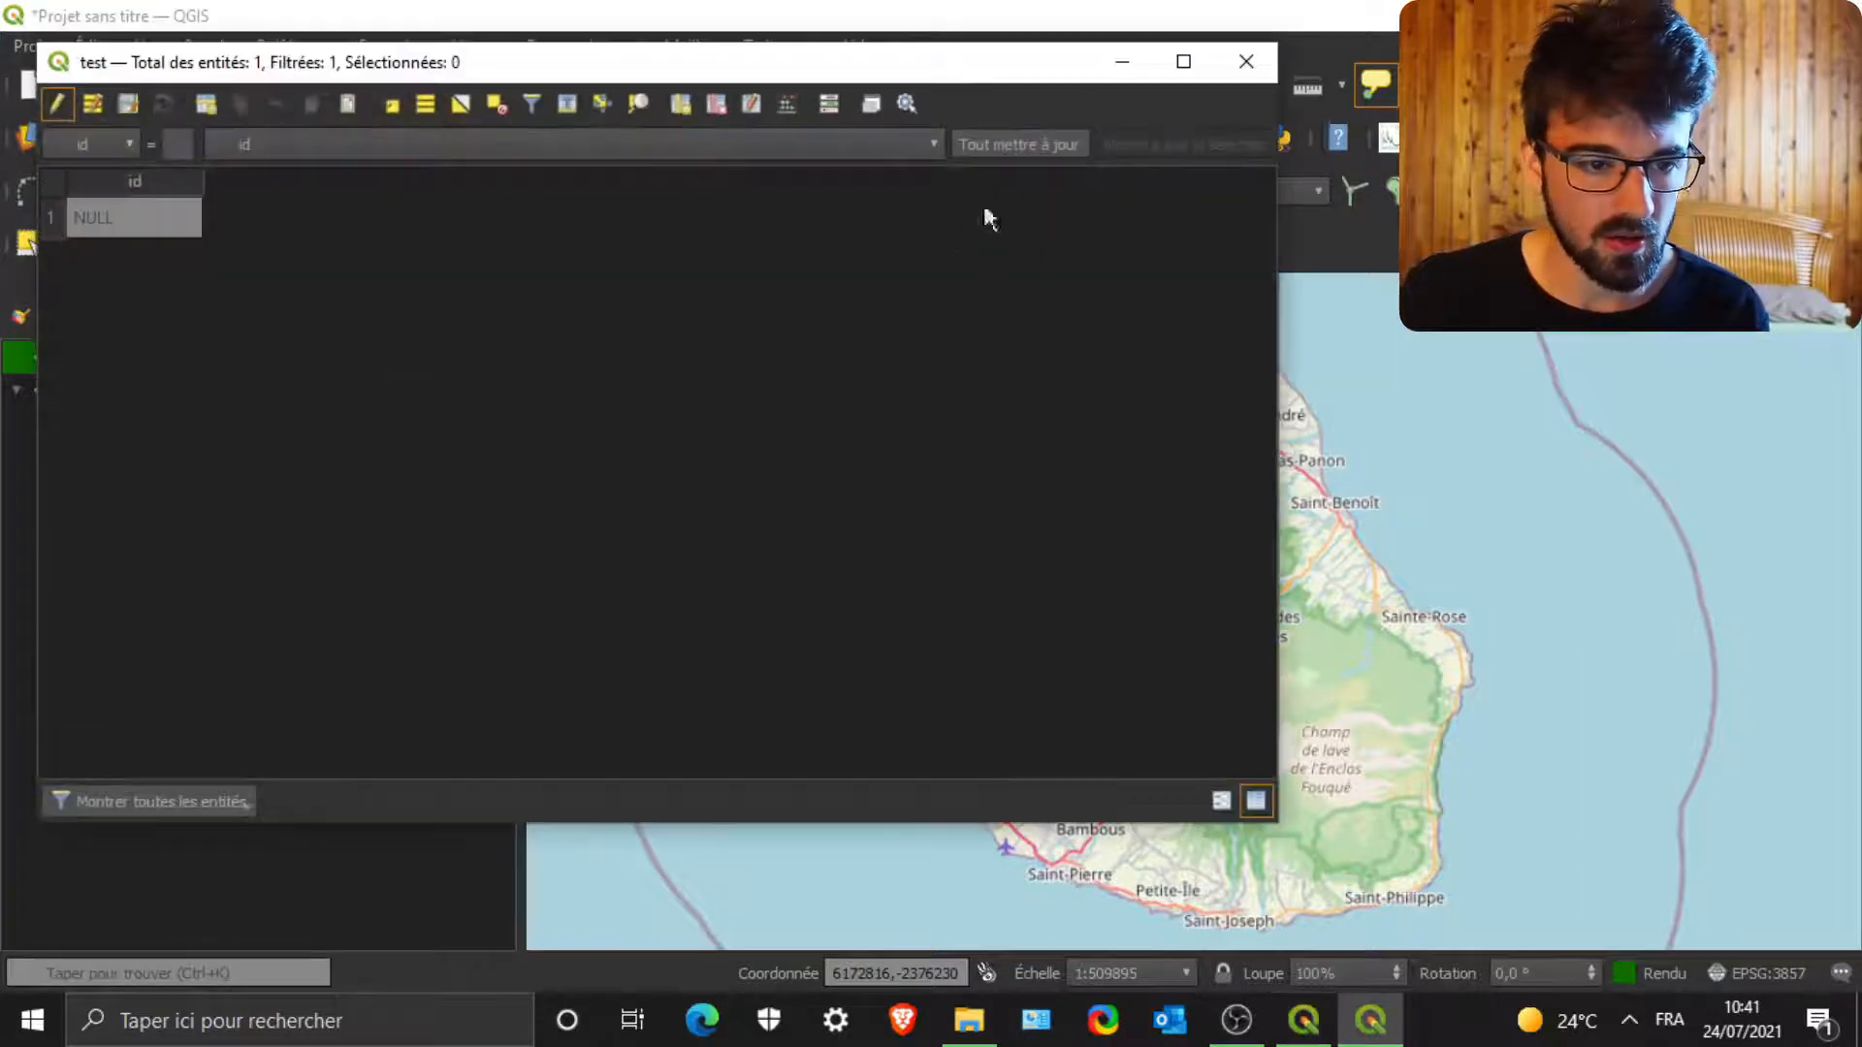
- Add an integer field named IDTYPO with length 10 to the test layer
click(691, 103)
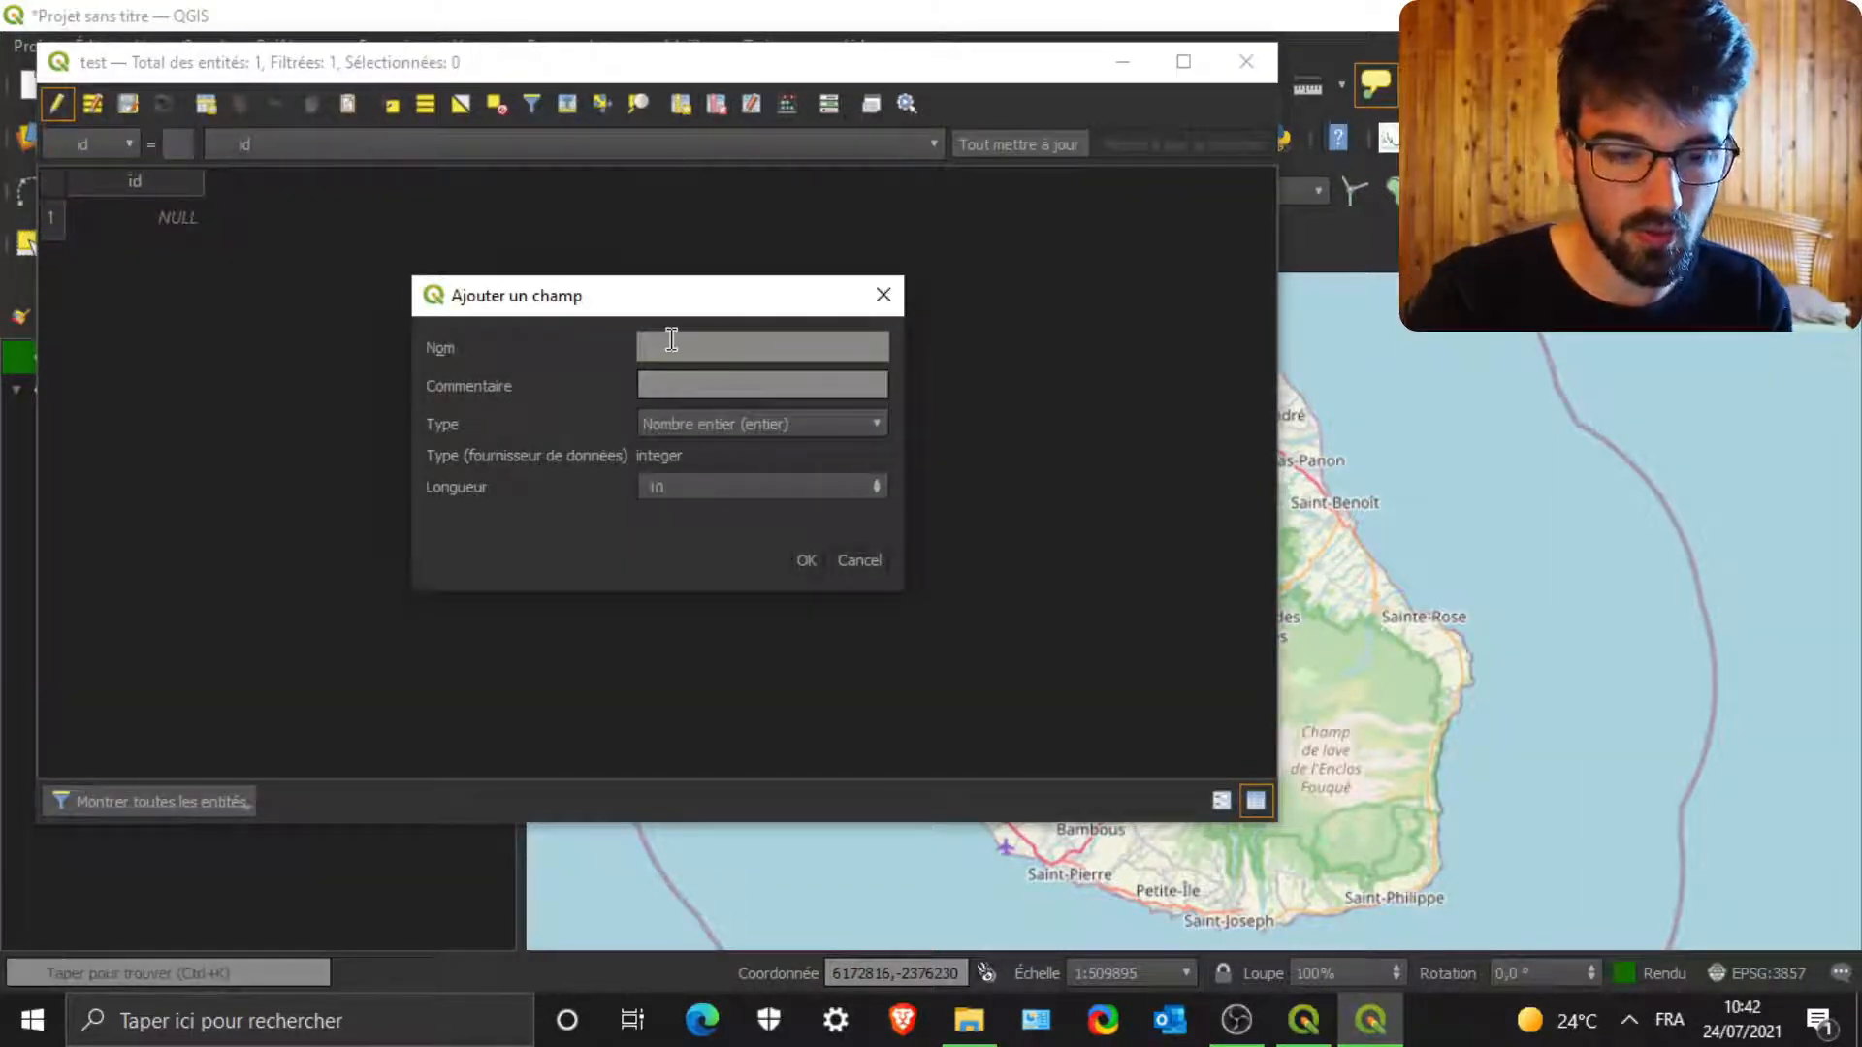
text(IDTYPO)
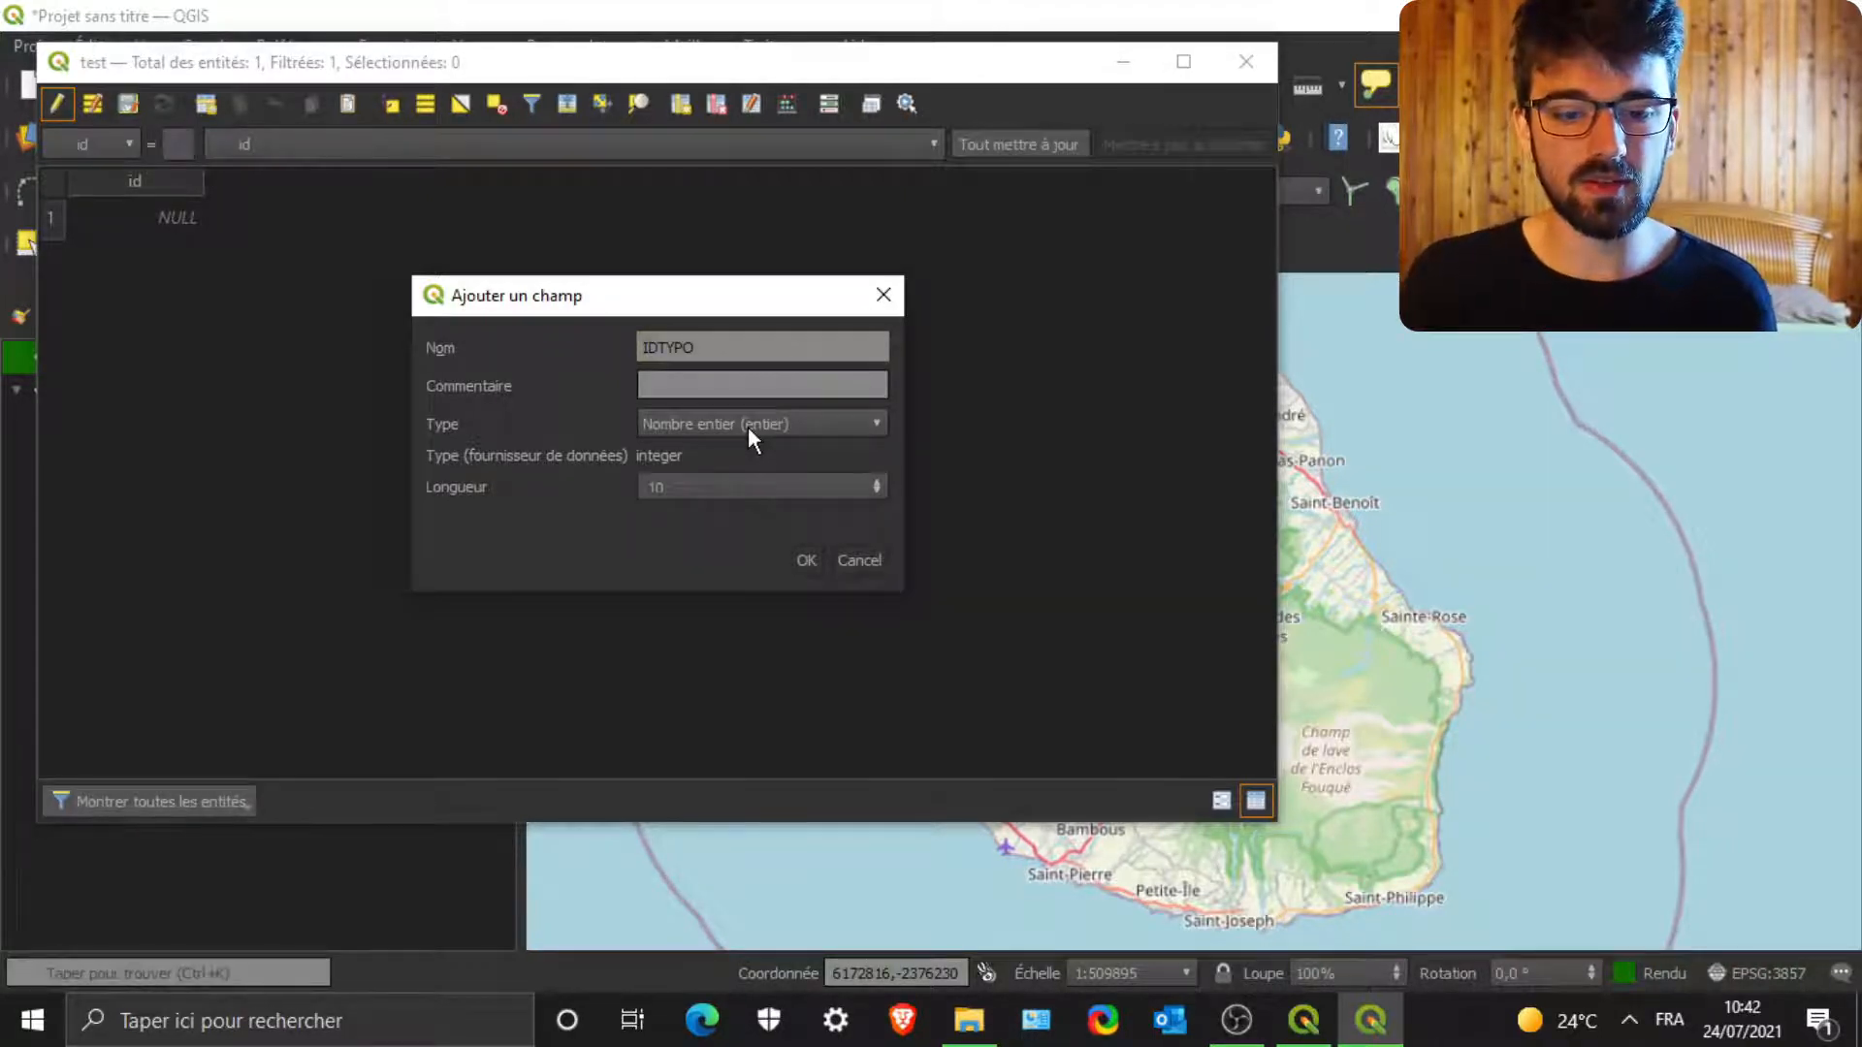
click(812, 565)
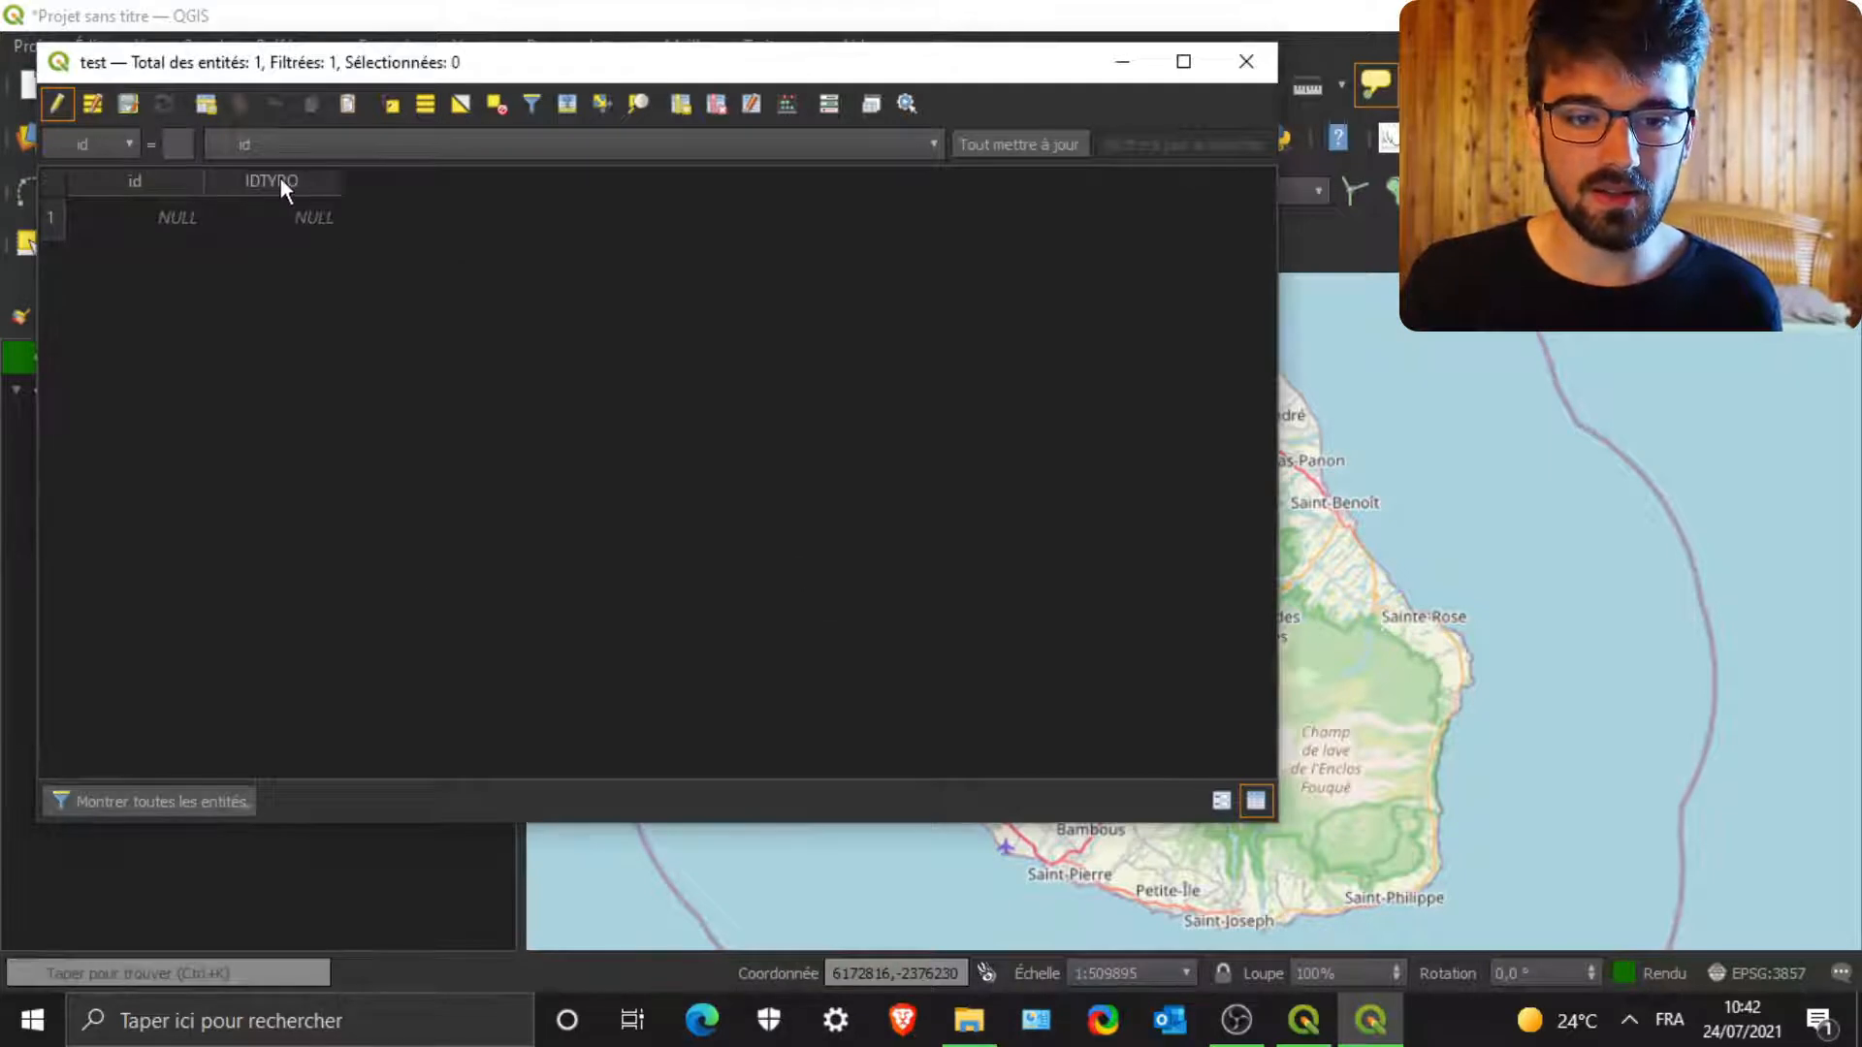
- Add a text field named TYPO with length 10 to the test layer
click(678, 102)
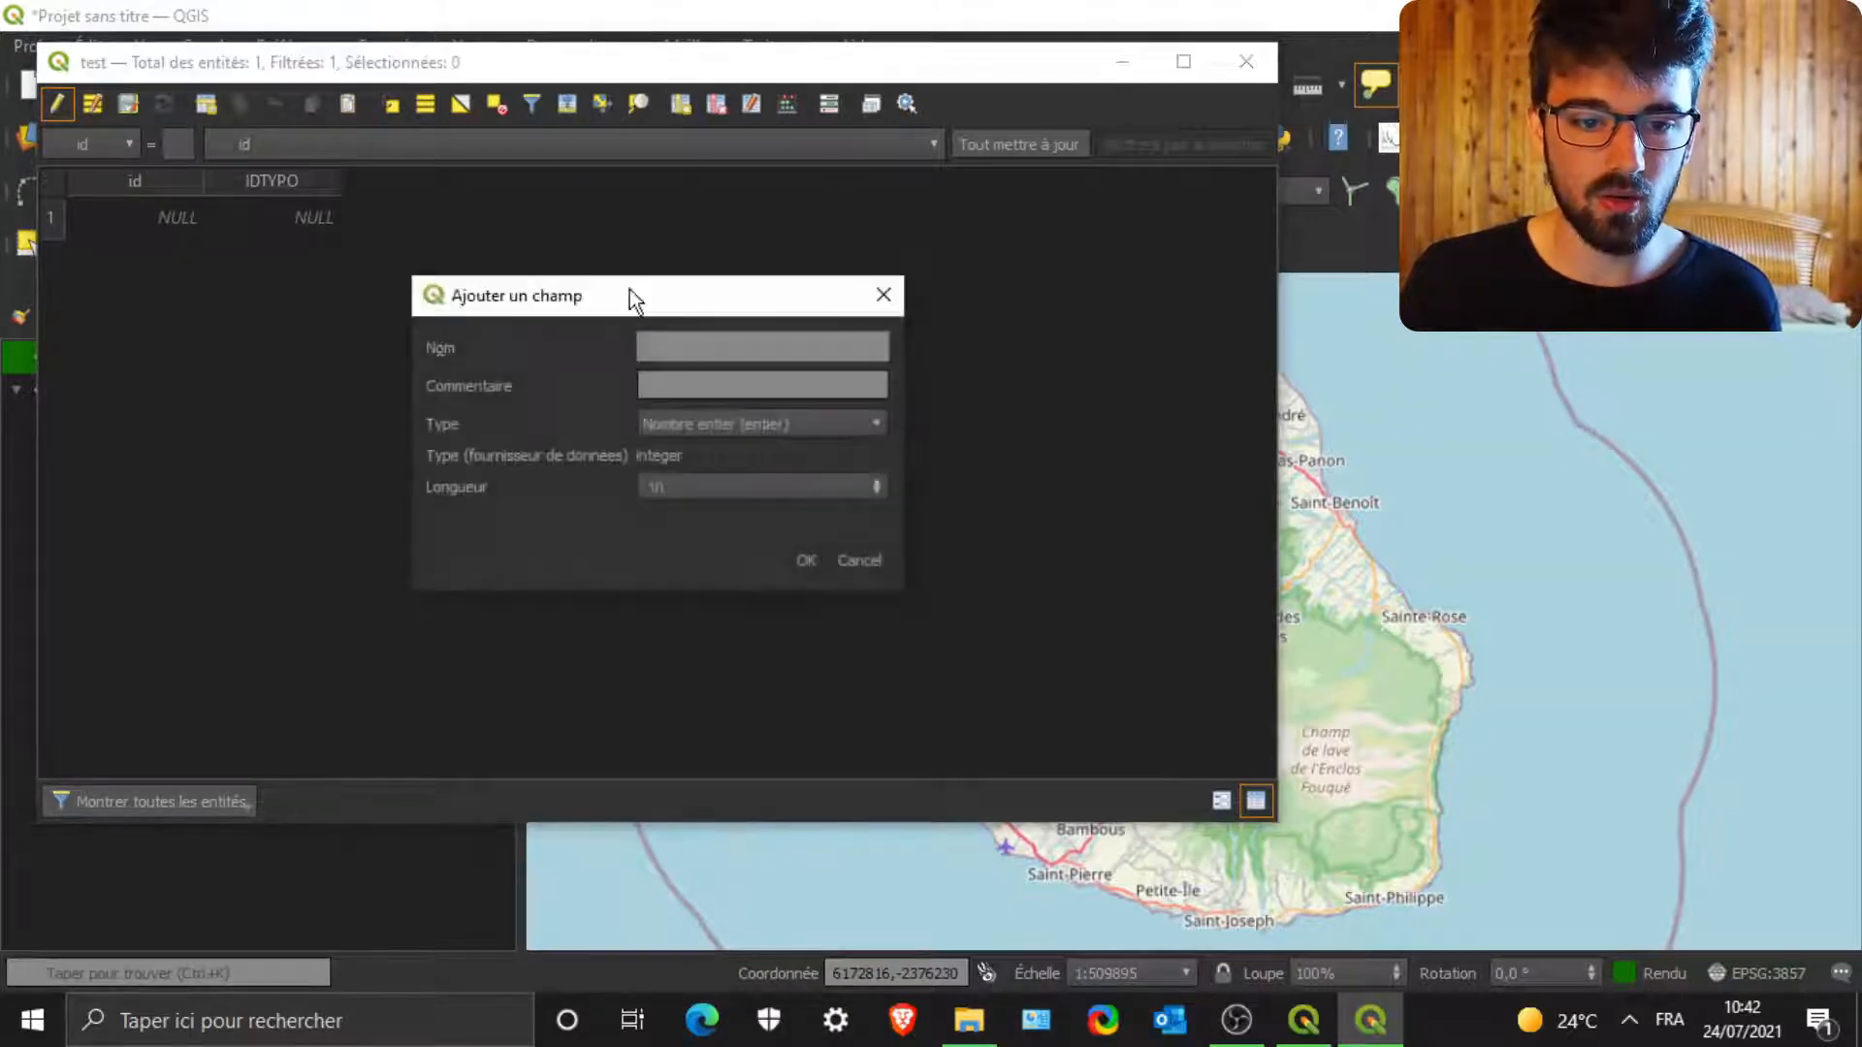
click(669, 384)
click(673, 347)
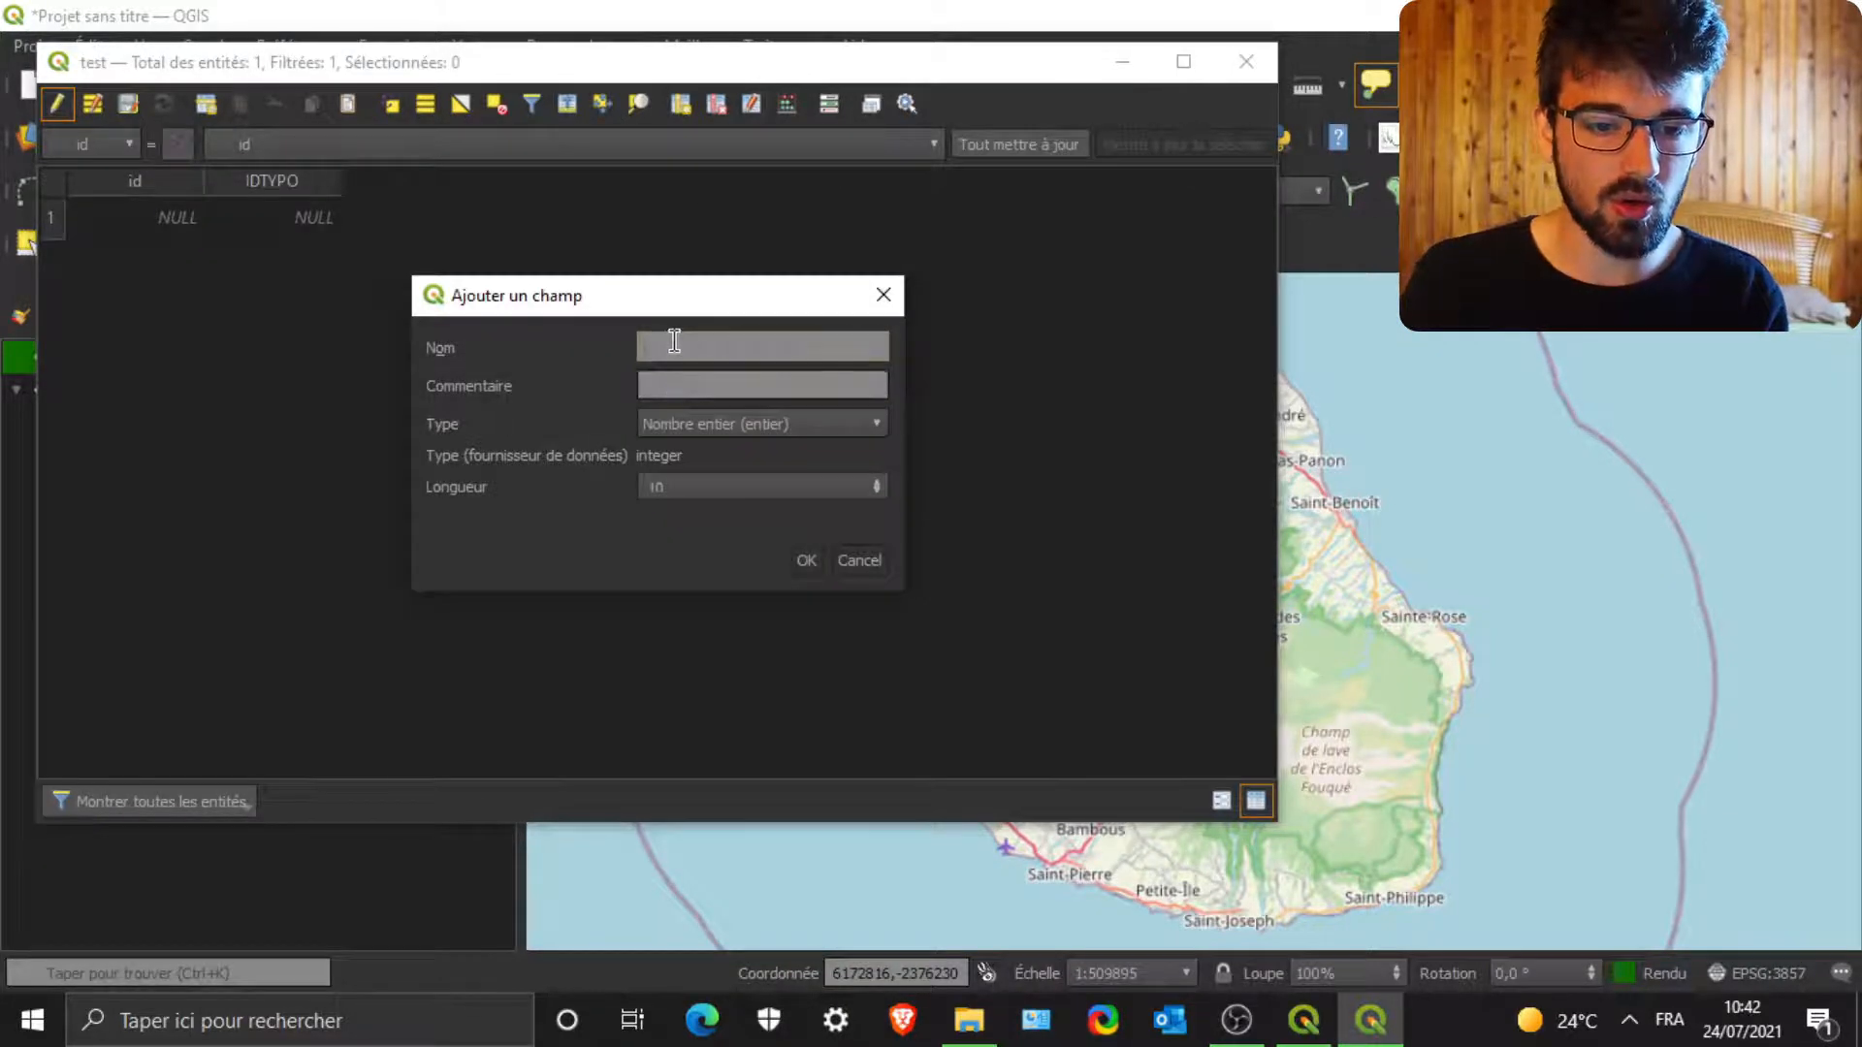
click(714, 433)
click(702, 526)
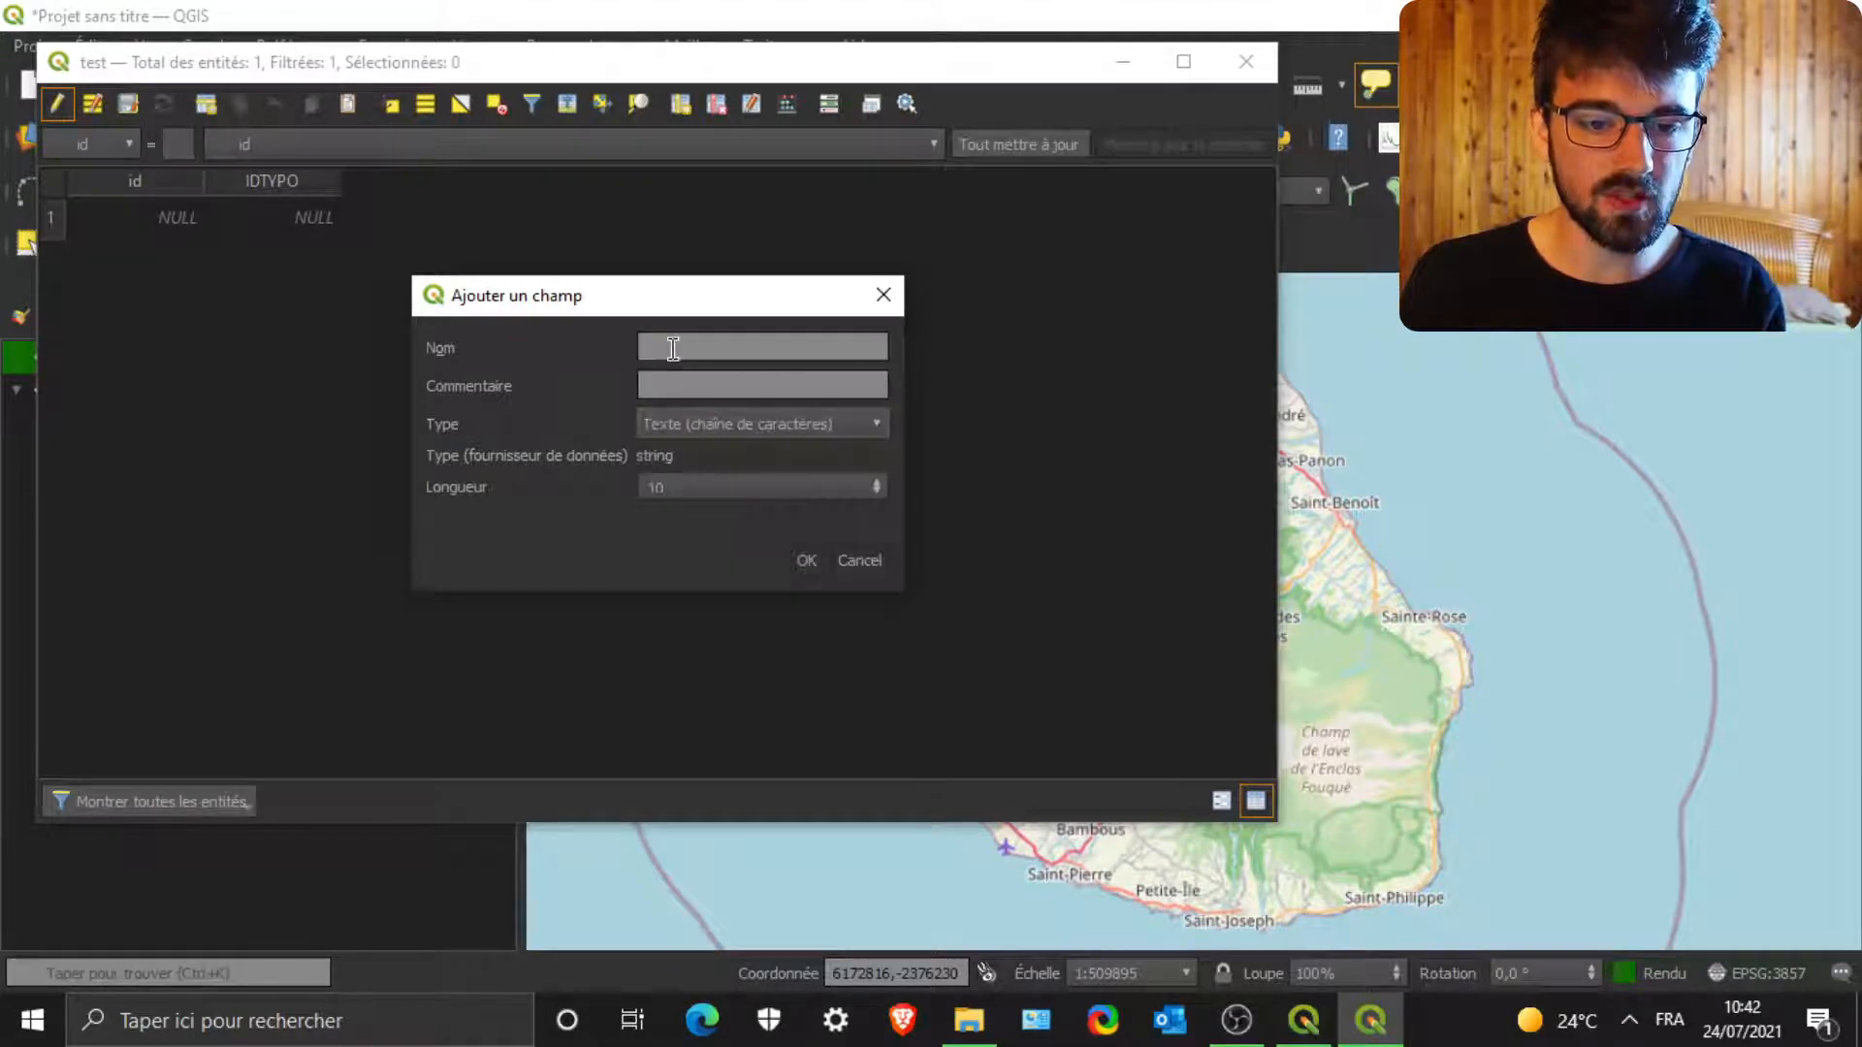
click(673, 347)
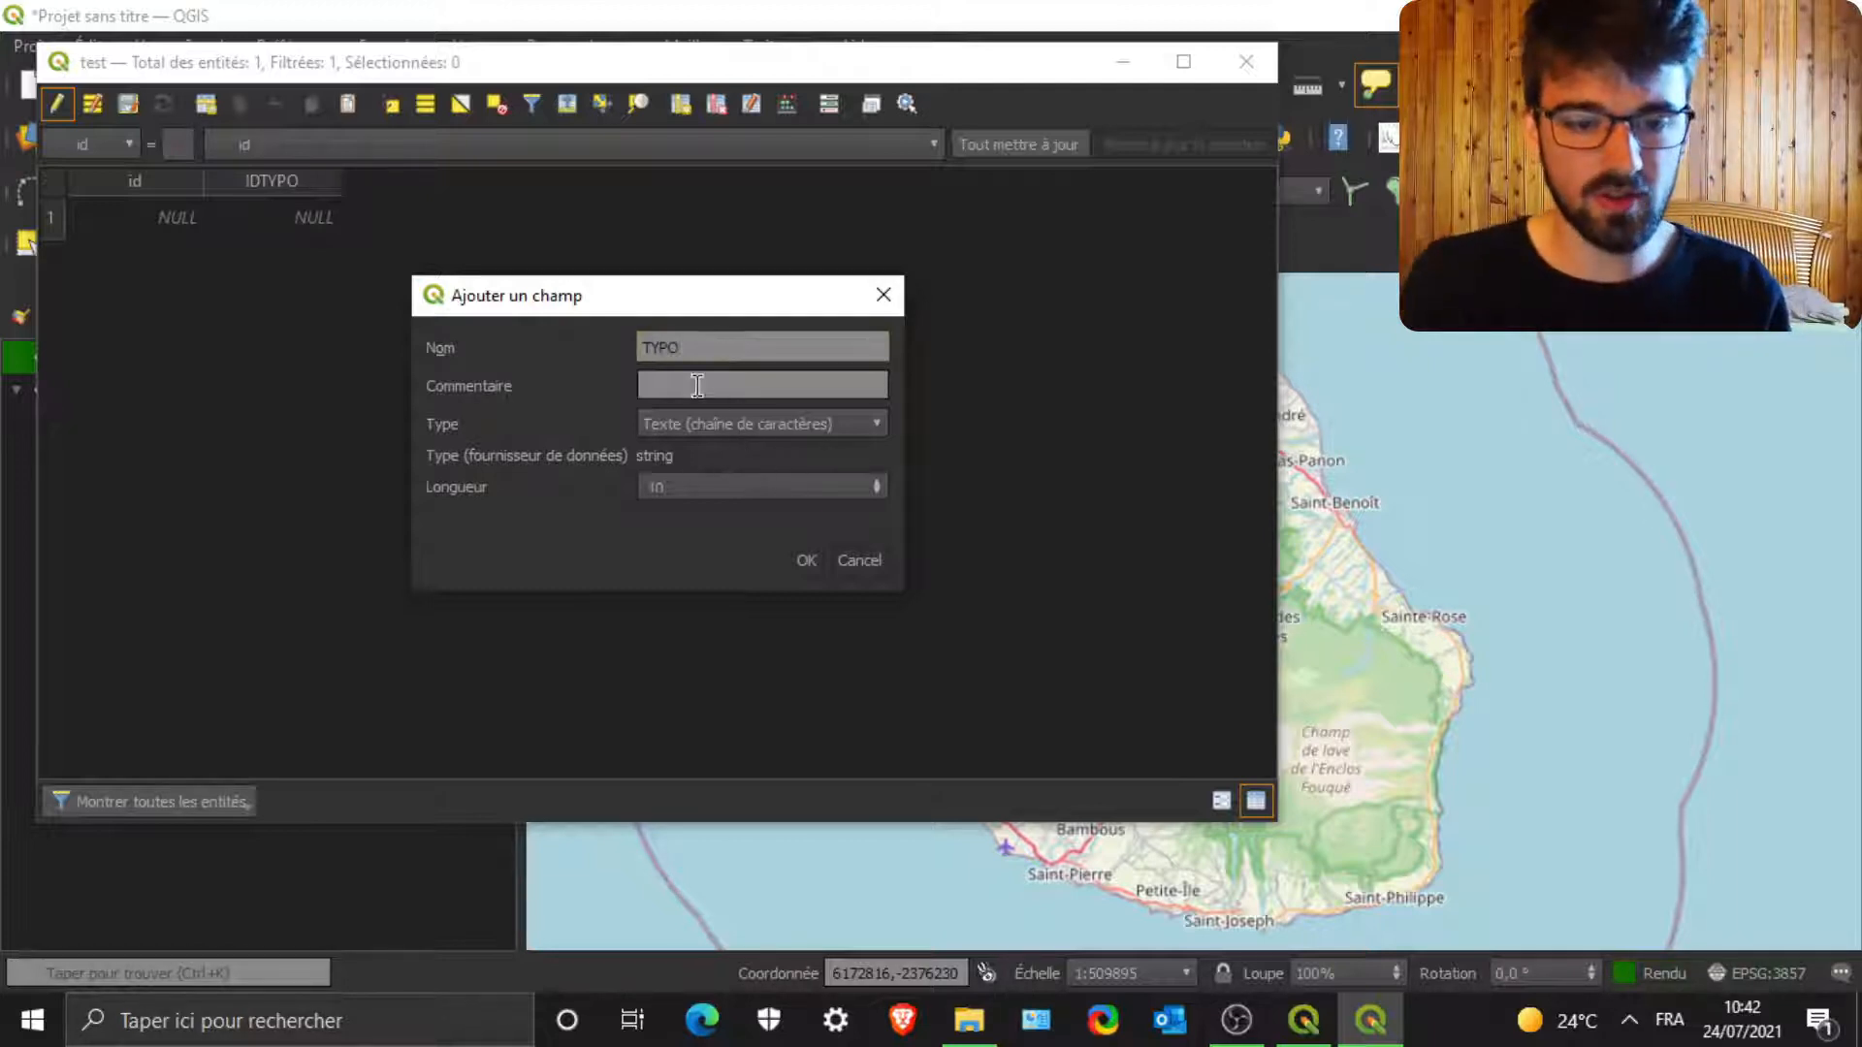
key(Tab)
click(801, 561)
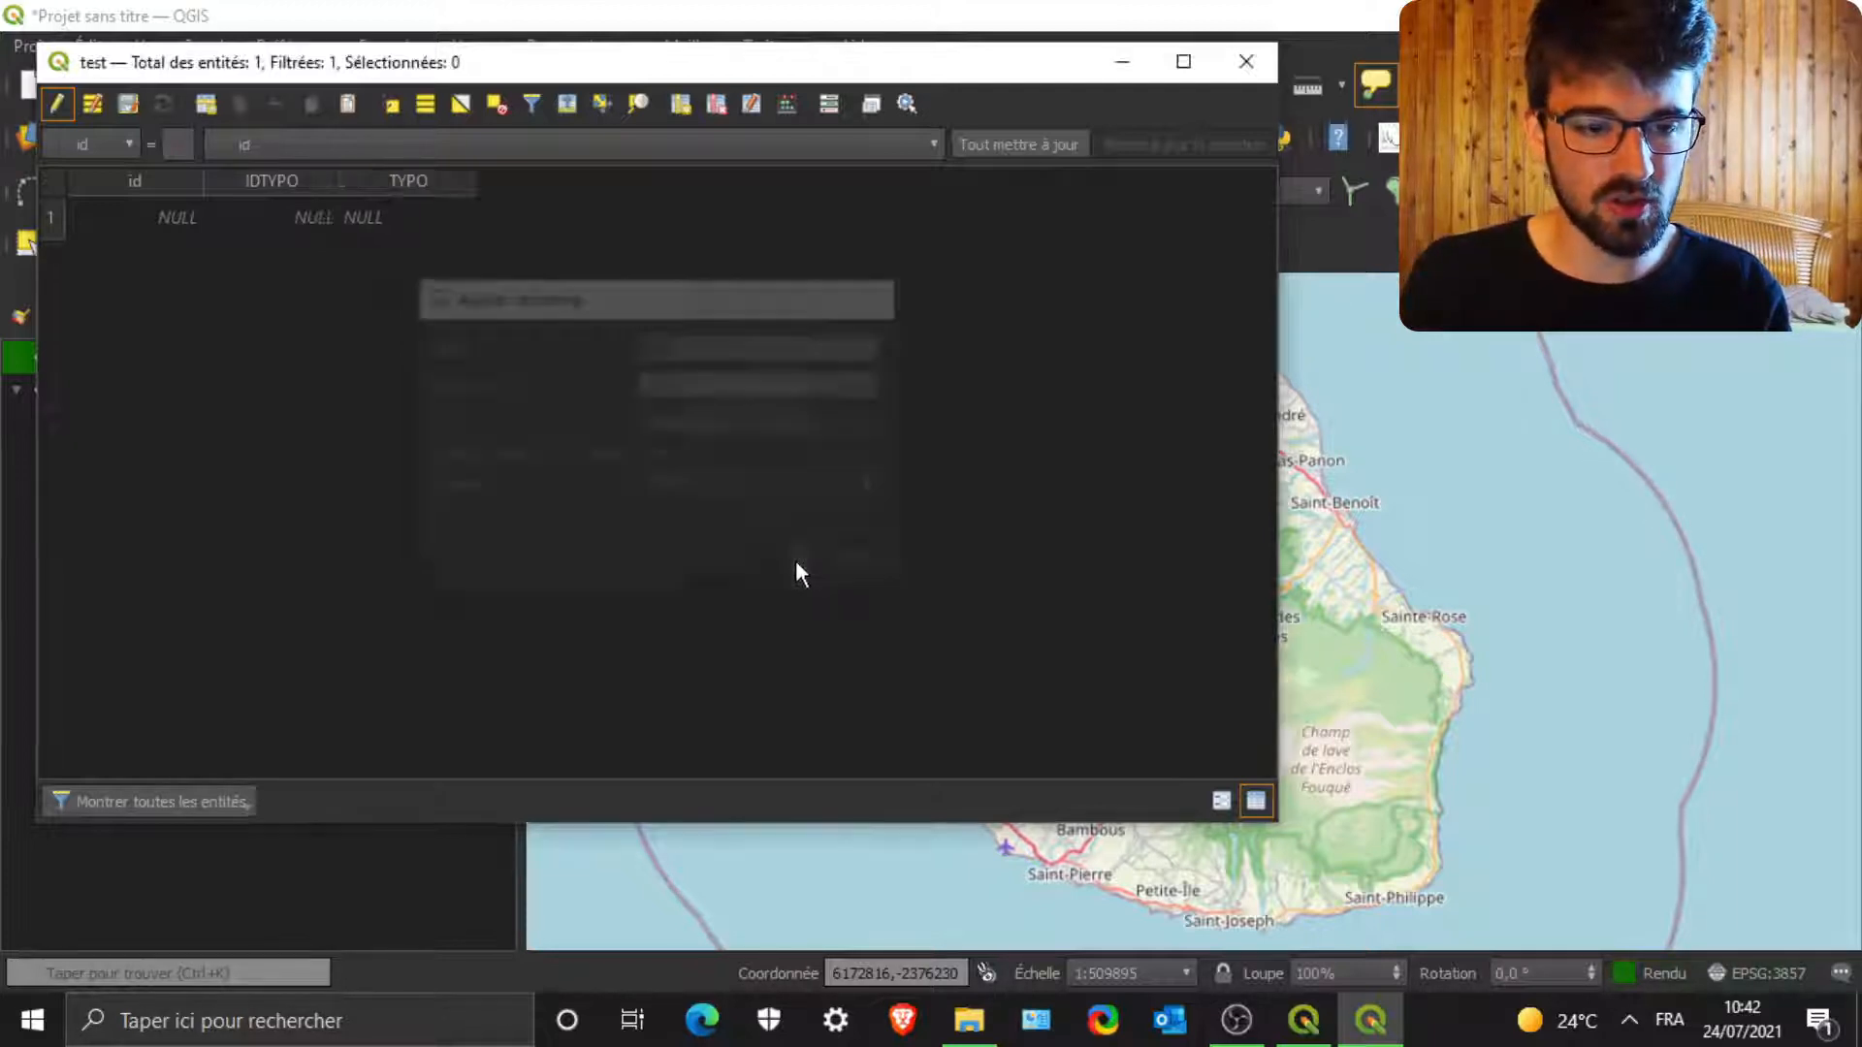
- Recreate the IDTYPO field of the test layer as a 64-bit integer with length 10
double_click(424, 217)
double_click(255, 216)
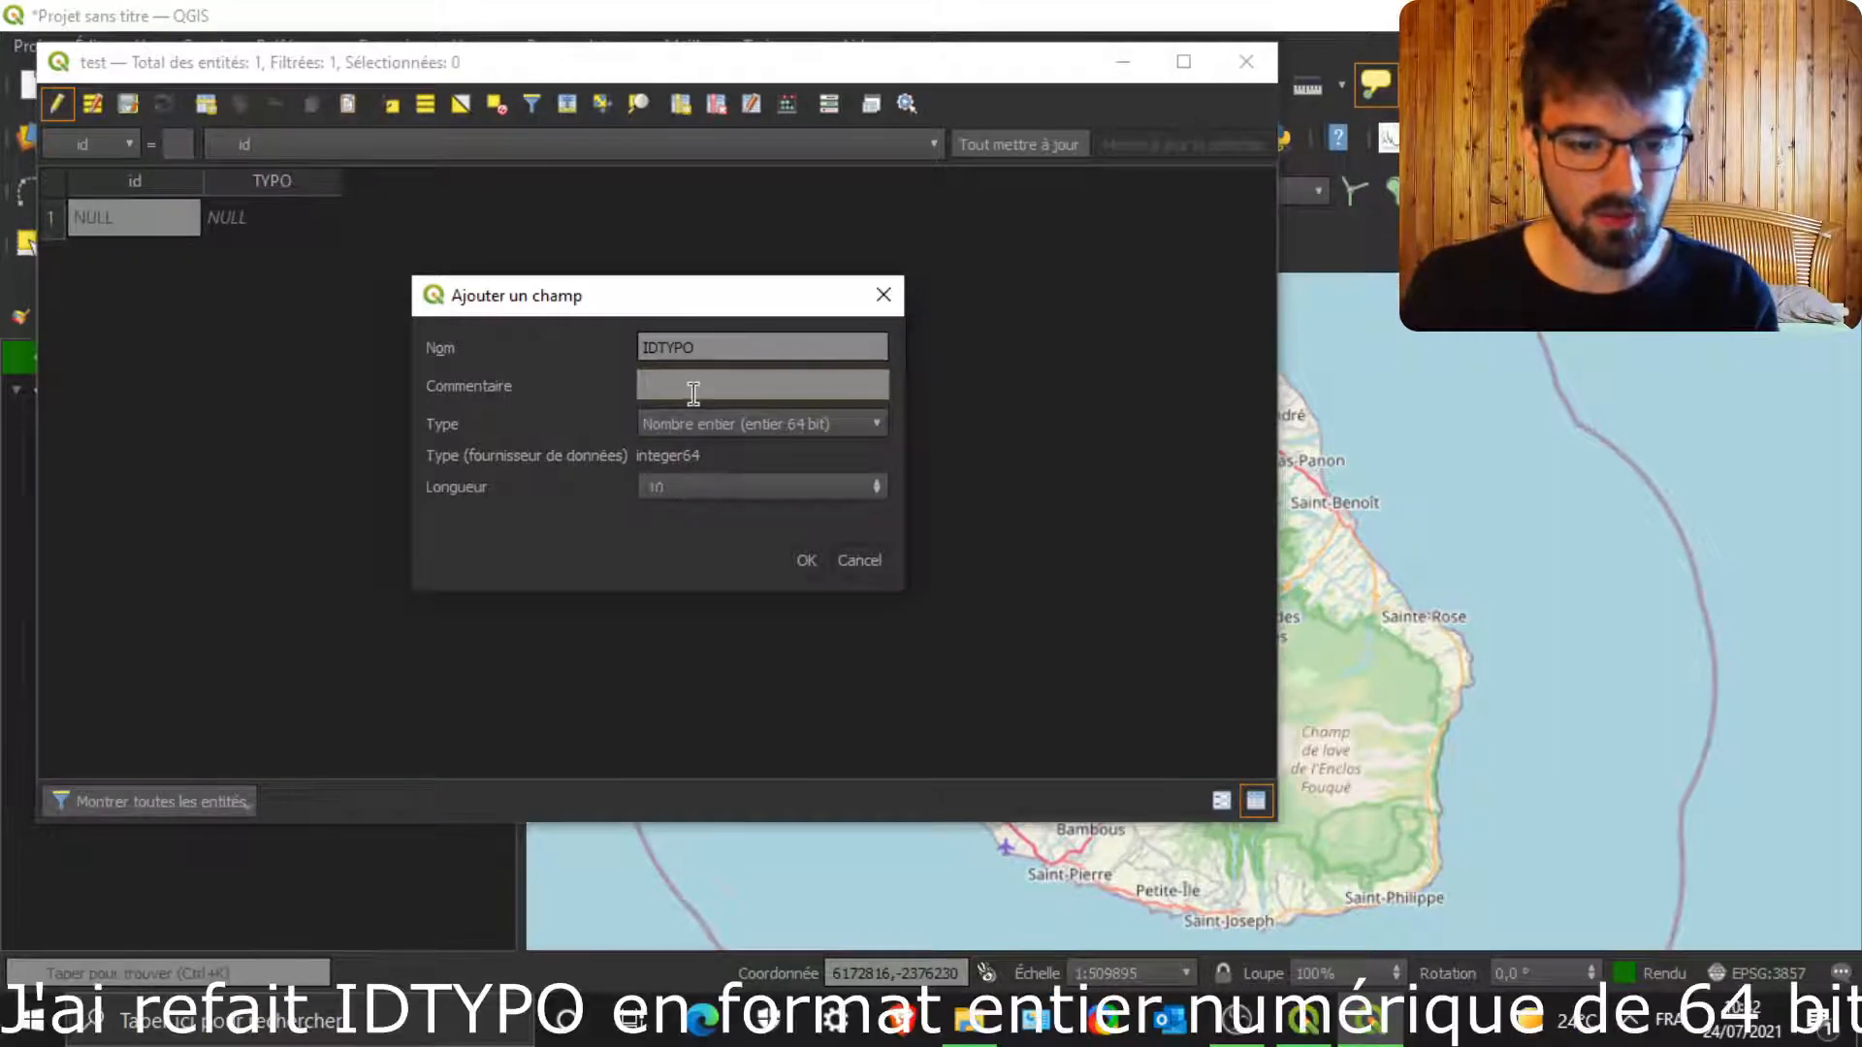
click(804, 560)
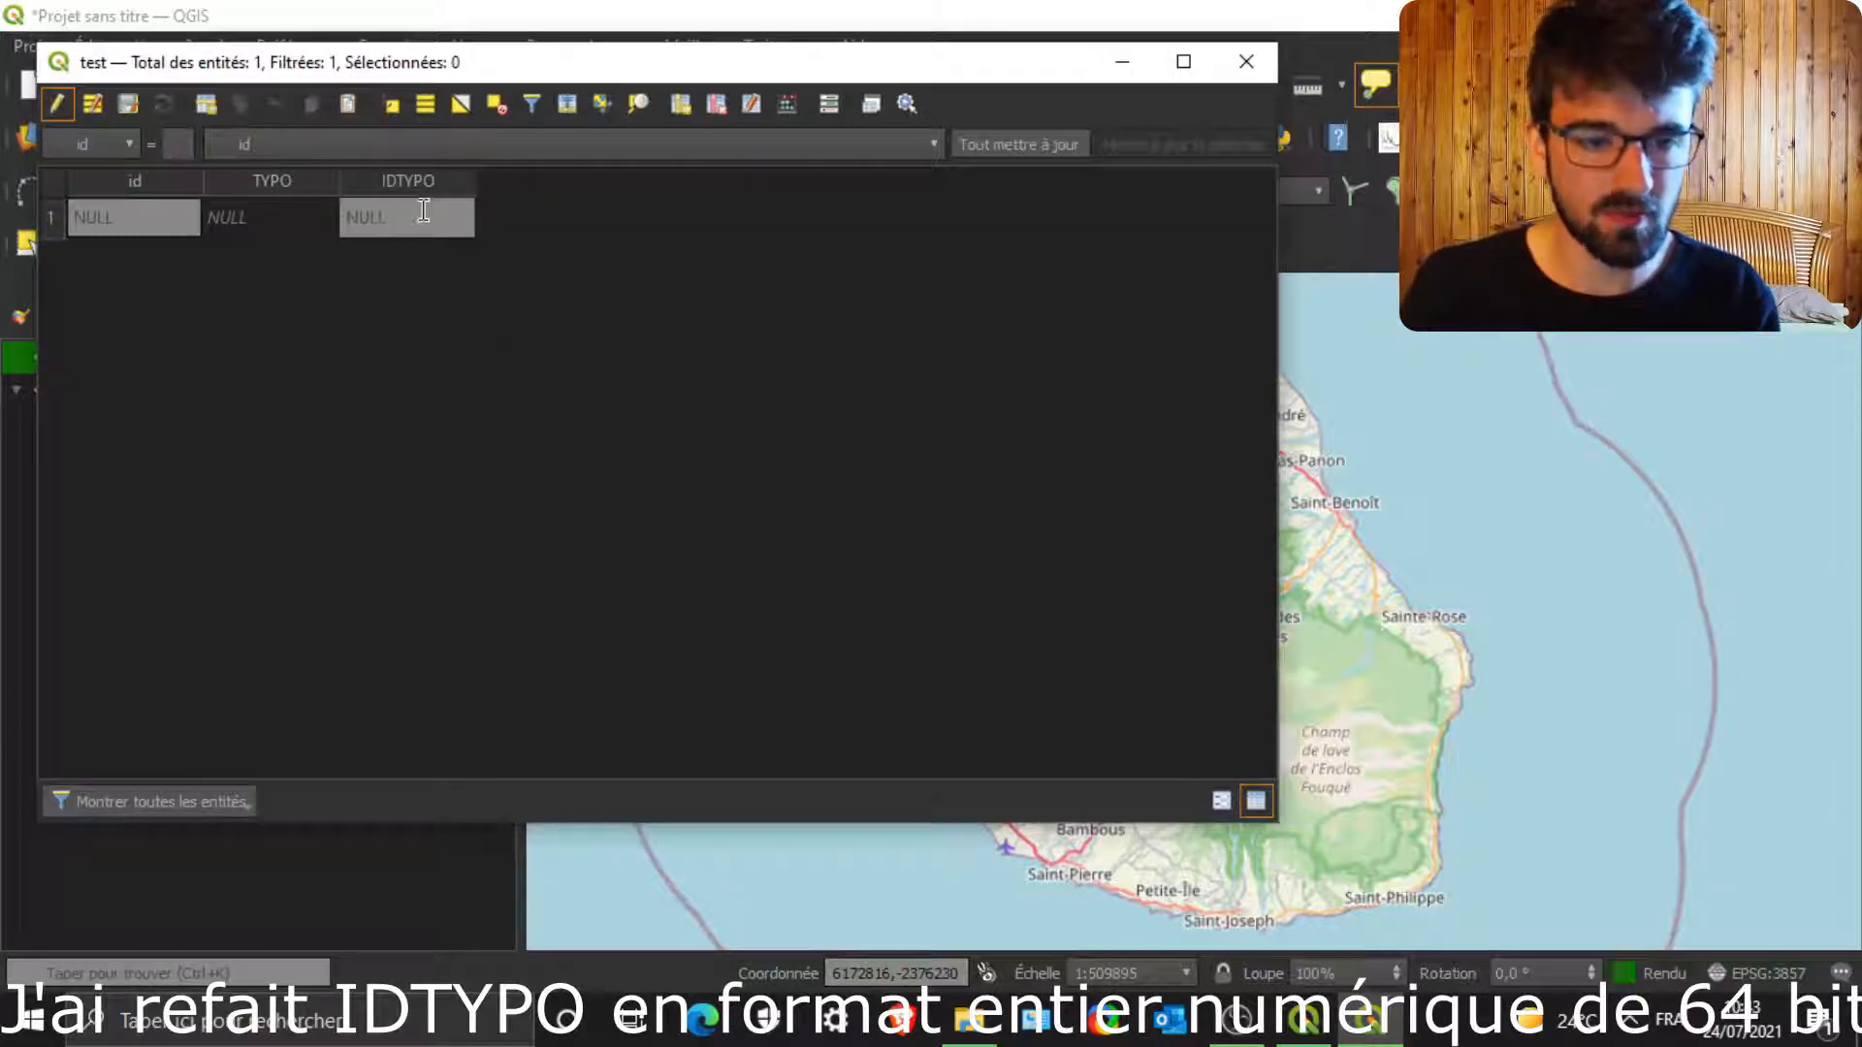
- Set the first polygon's TYPO to Forêt and IDTYPO to 1 in the attribute table, and close the table
double_click(306, 223)
text(Fo)
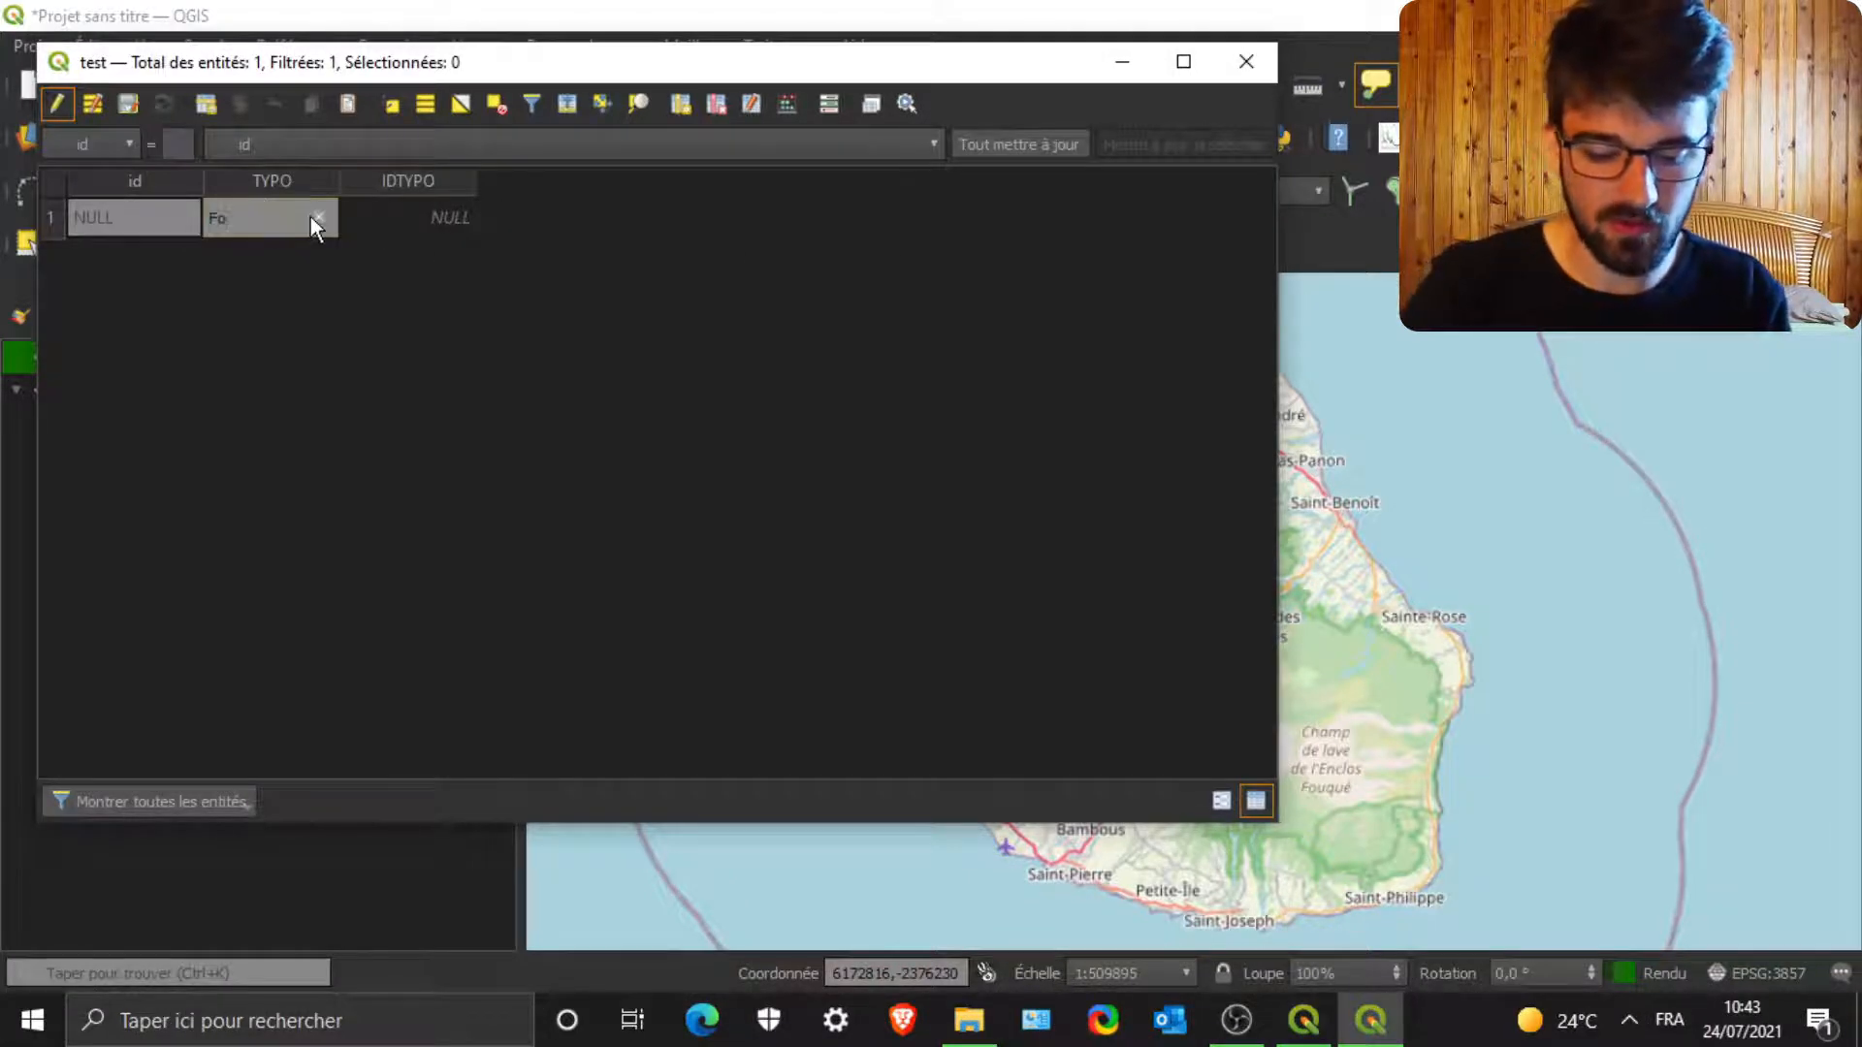
text(rêt)
double_click(432, 217)
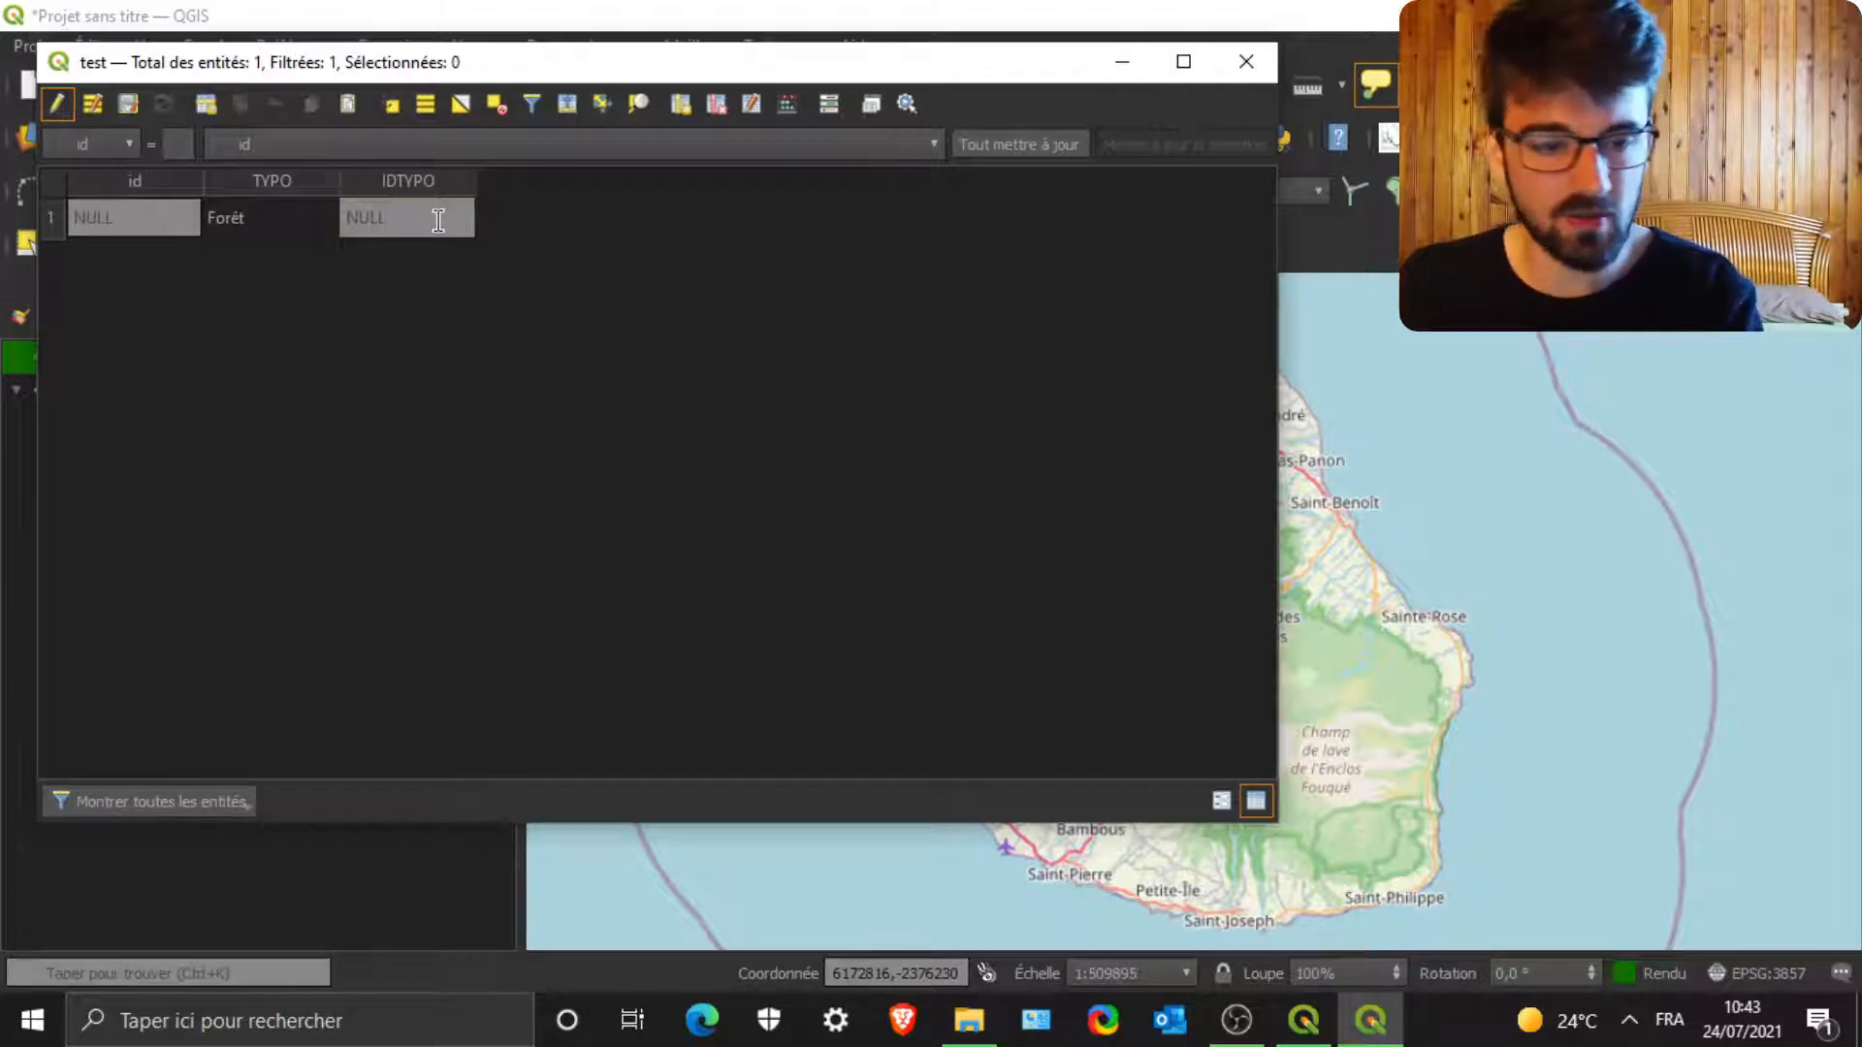
text(1)
key(Return)
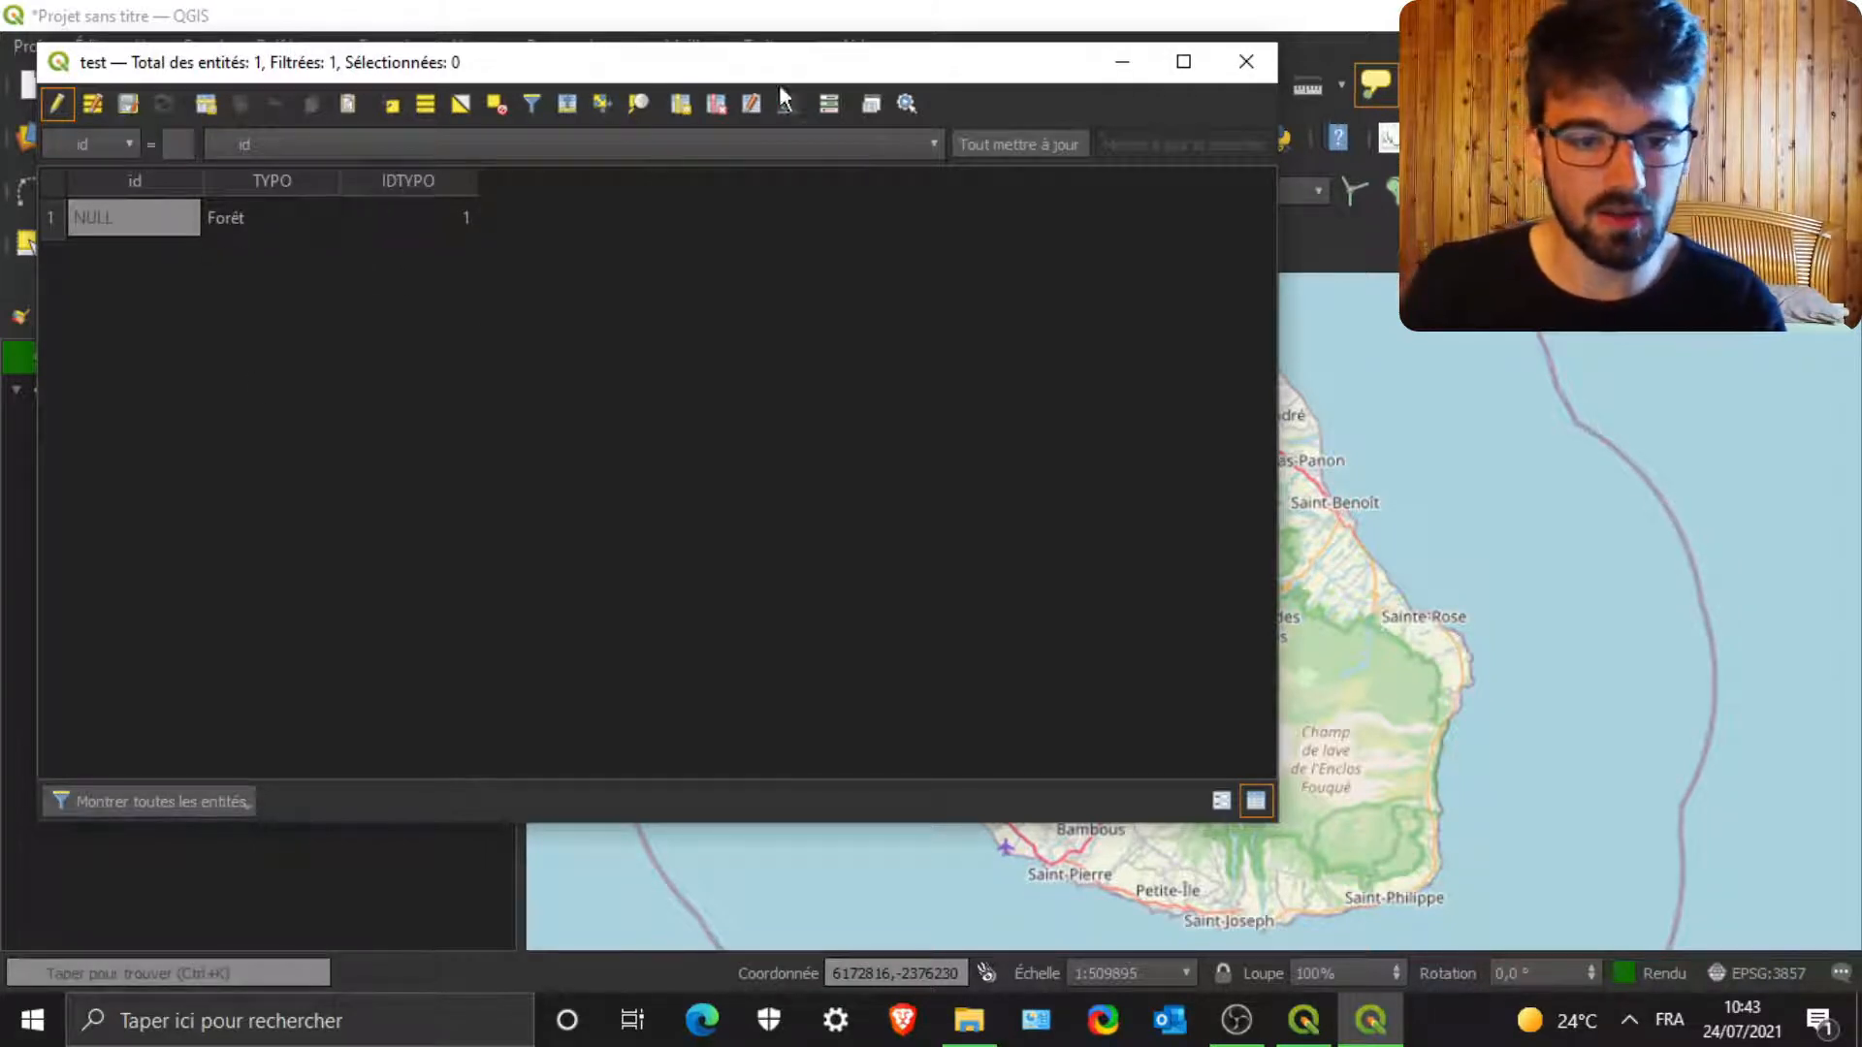
click(1246, 61)
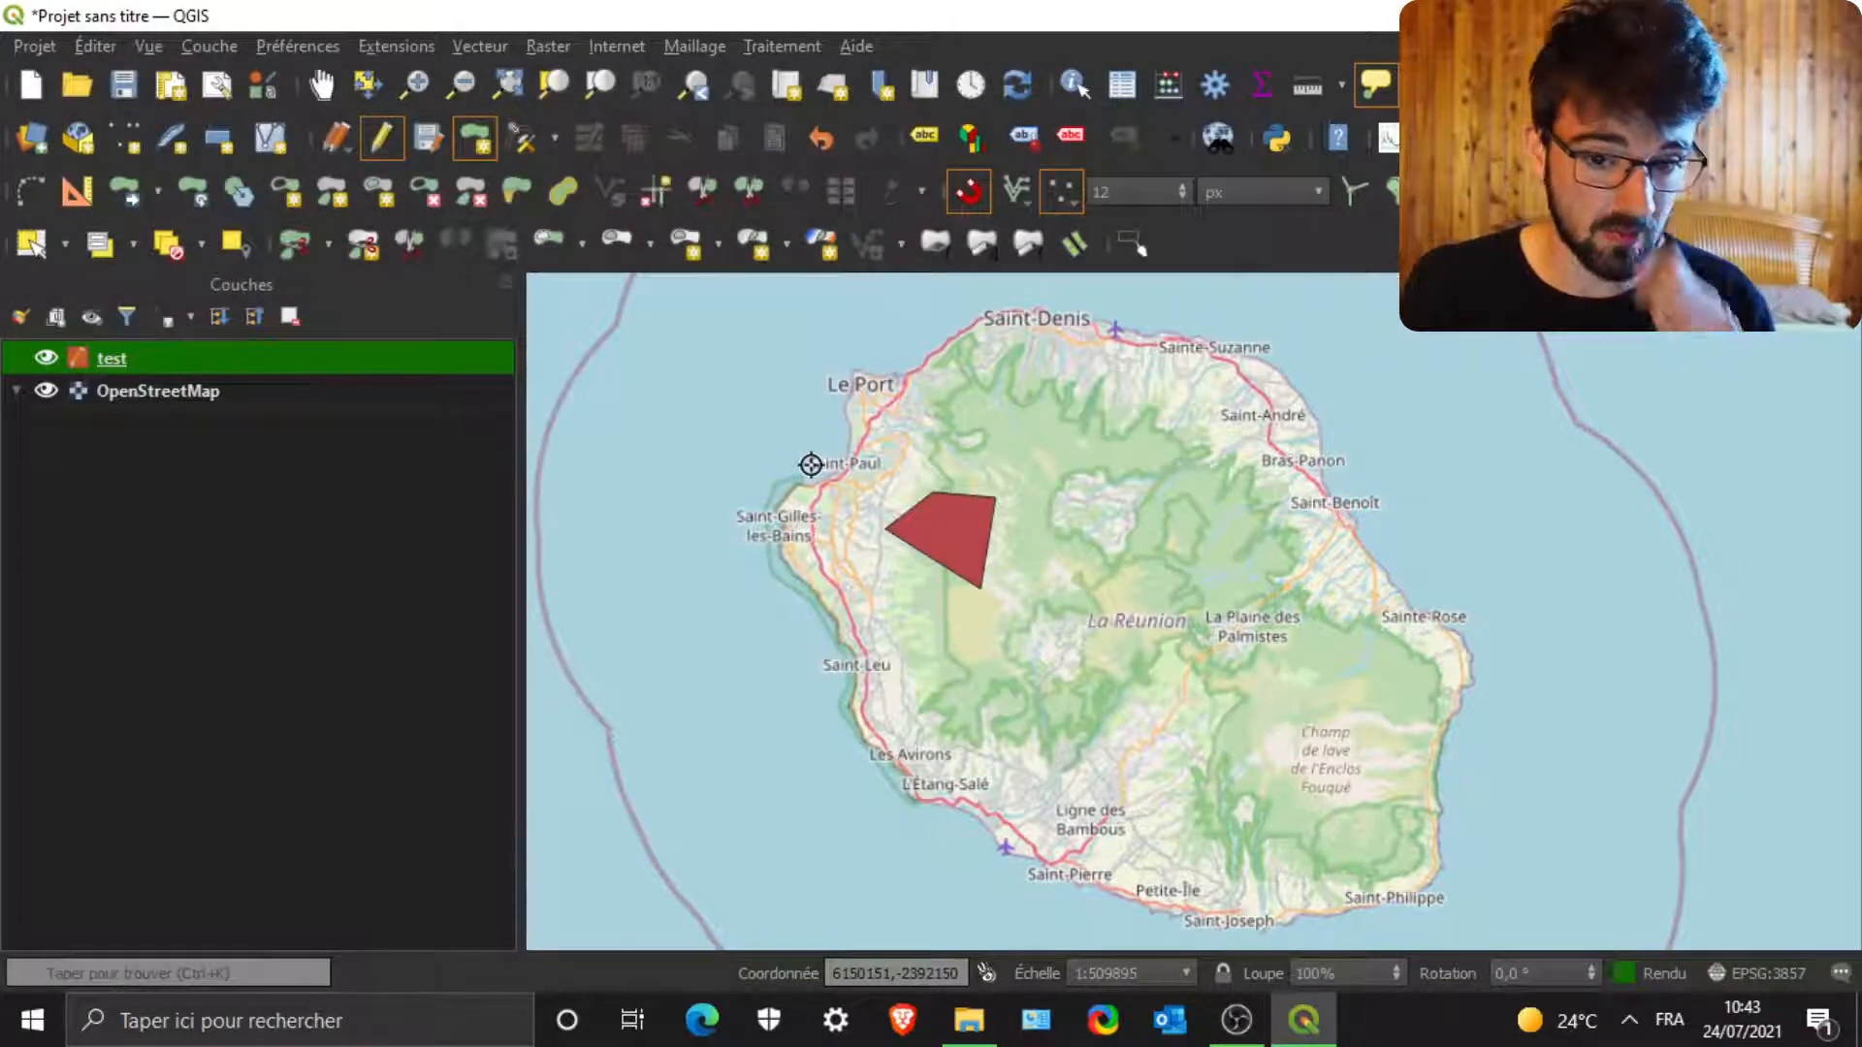
- Digitize a six-vertex polygon adjoining the first polygon's east side, snapping its ends to the shared edge's two vertices
scroll(1043, 495, up, 1)
click(947, 498)
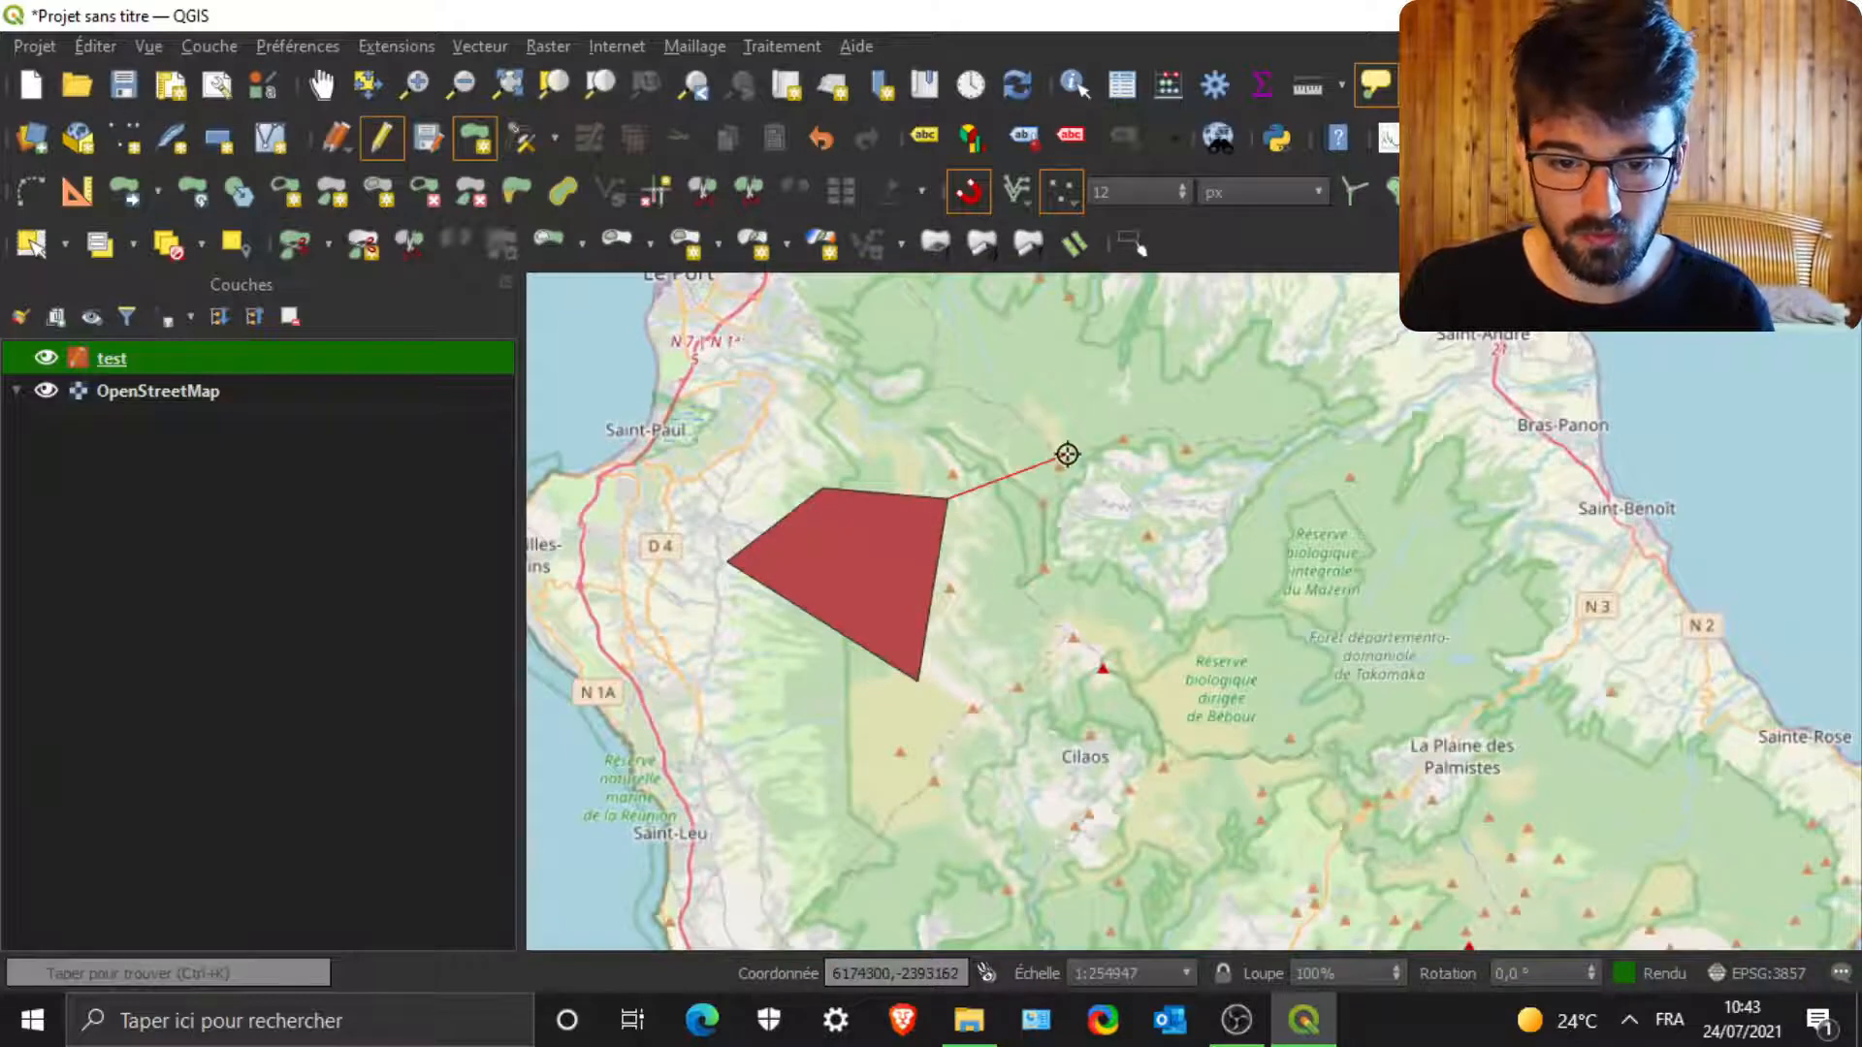
click(1068, 454)
click(1081, 530)
click(1047, 614)
click(979, 663)
click(918, 677)
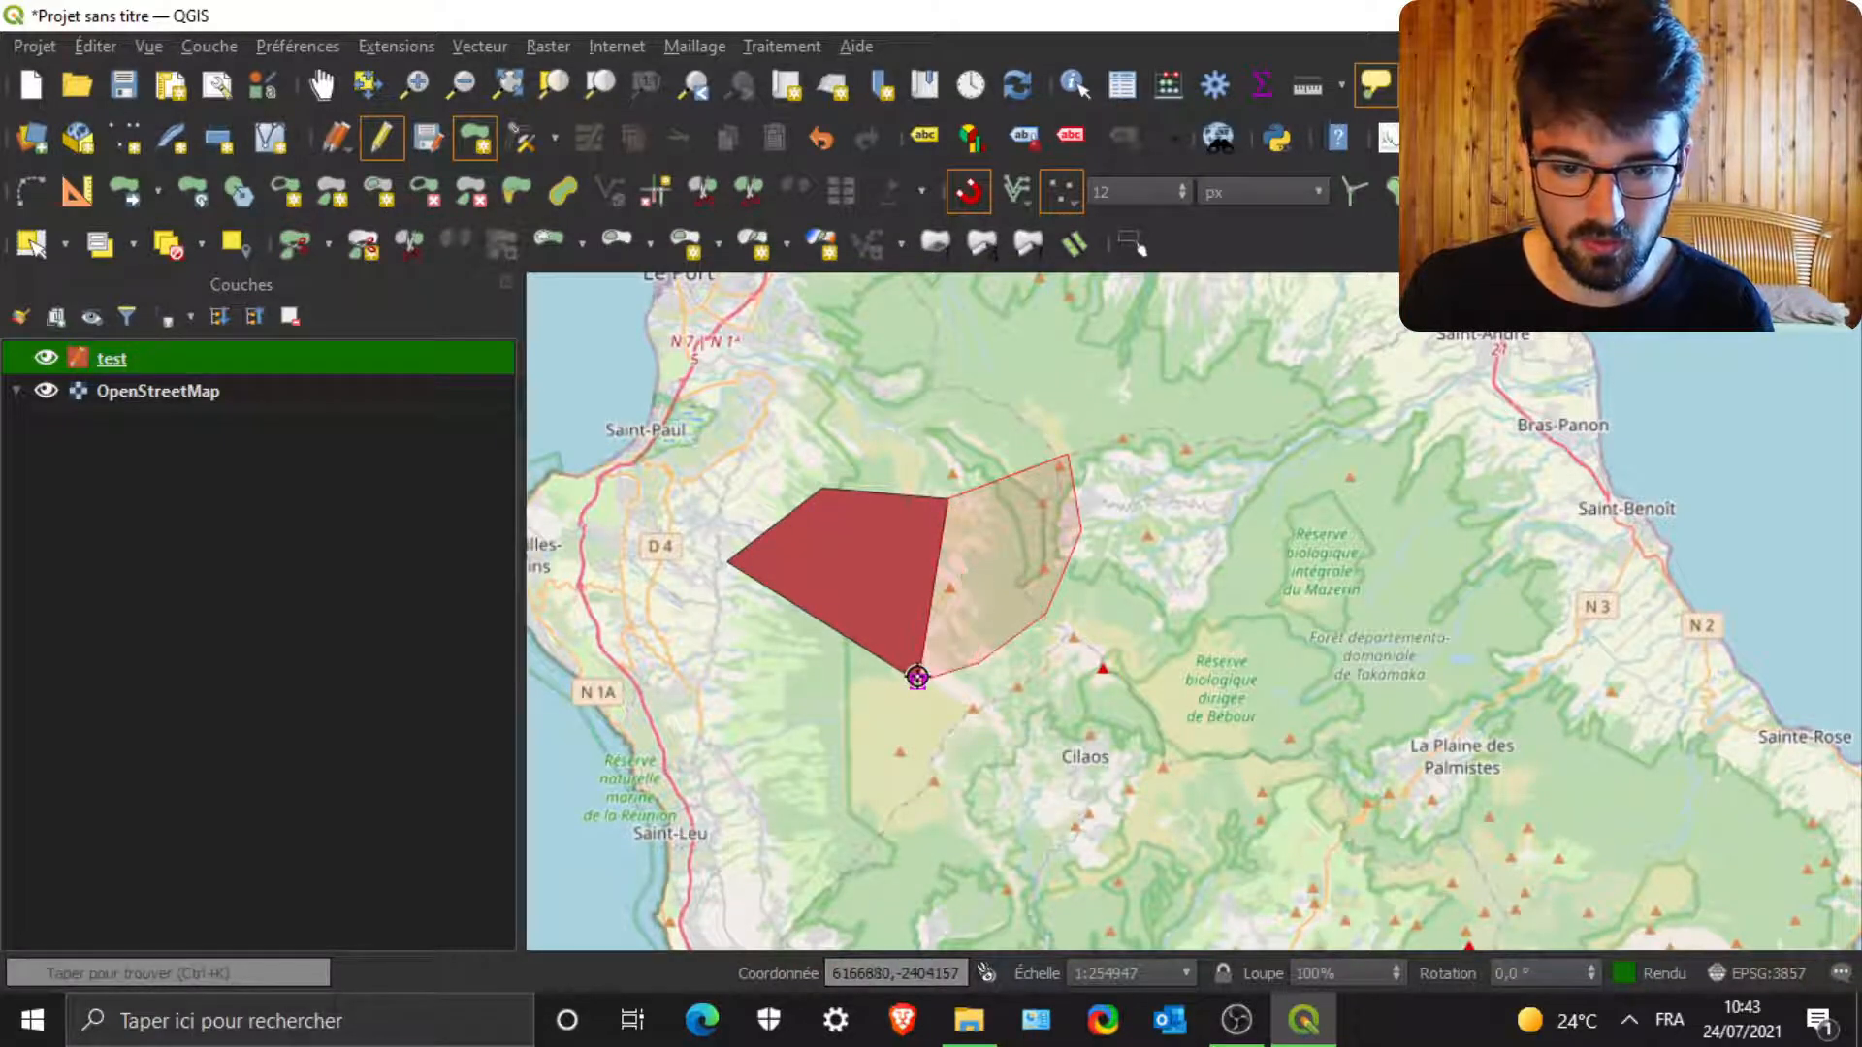
right_click(918, 677)
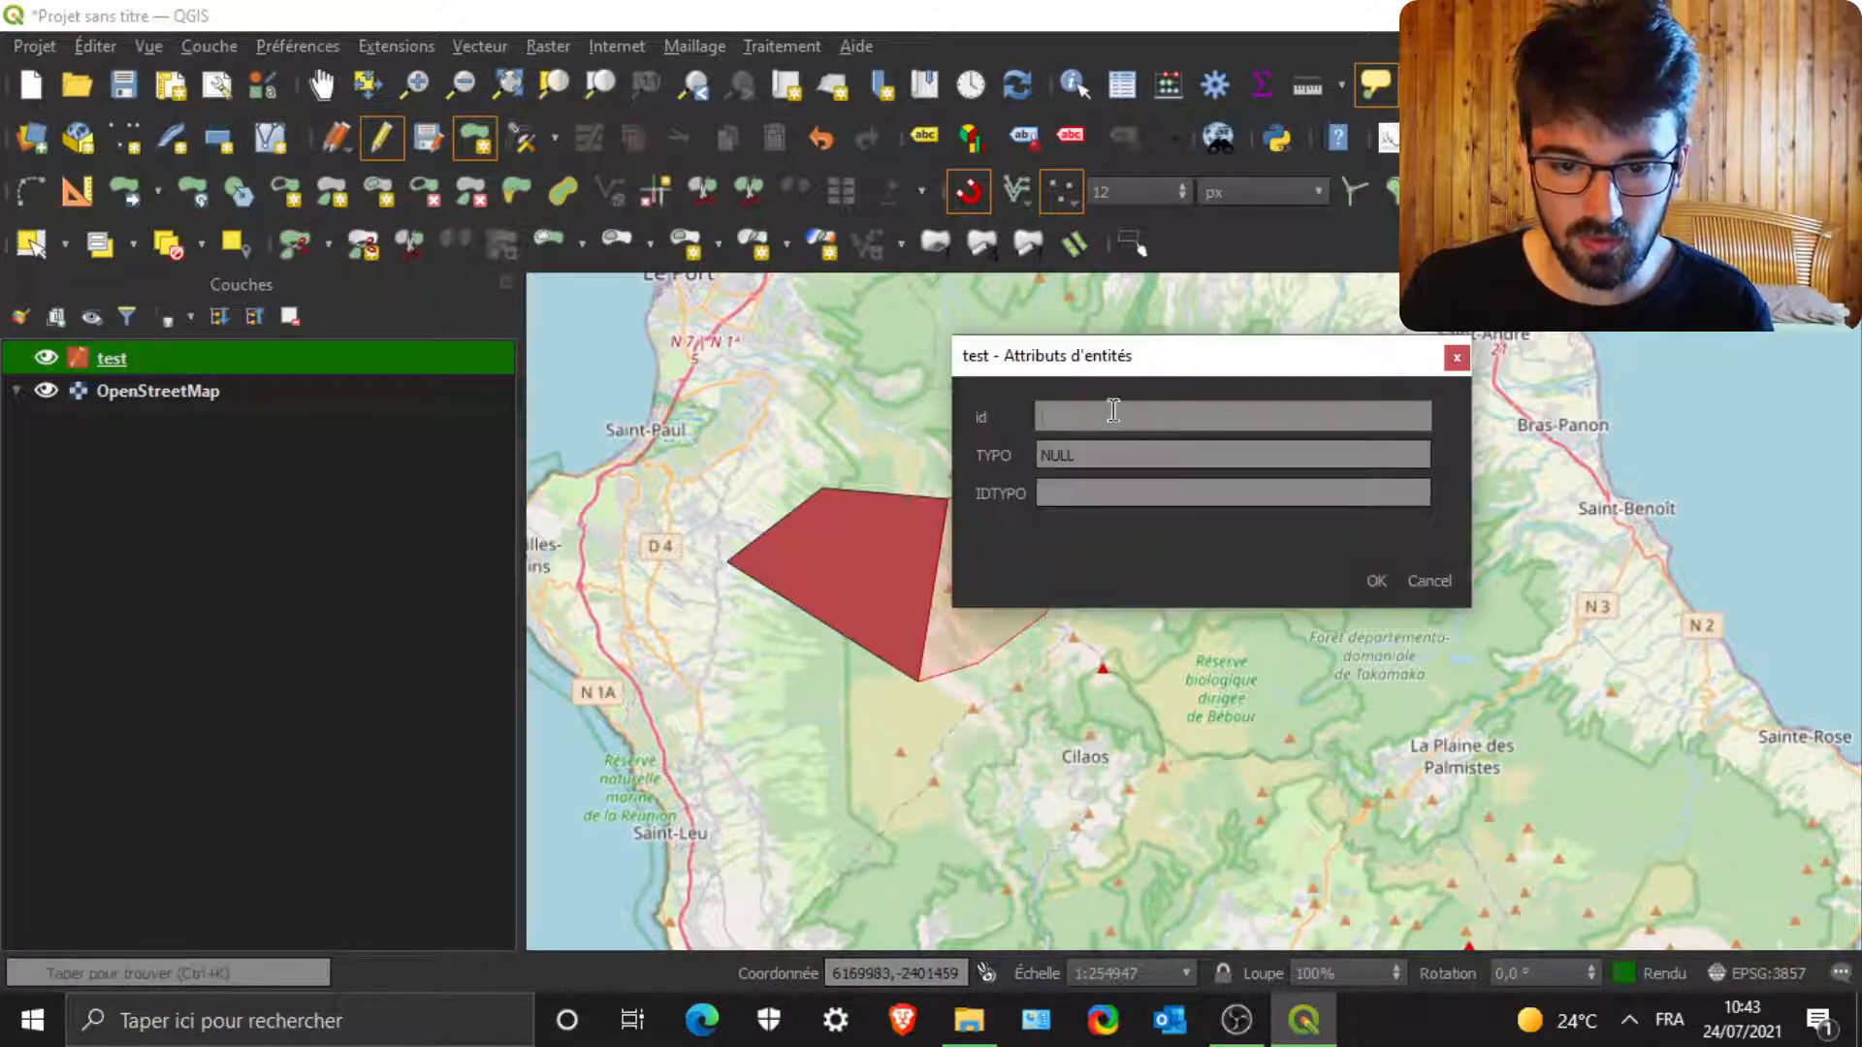
- Give the polygon east of the first one the TYPO Champs and IDTYPO 2, leaving its id empty
click(1090, 461)
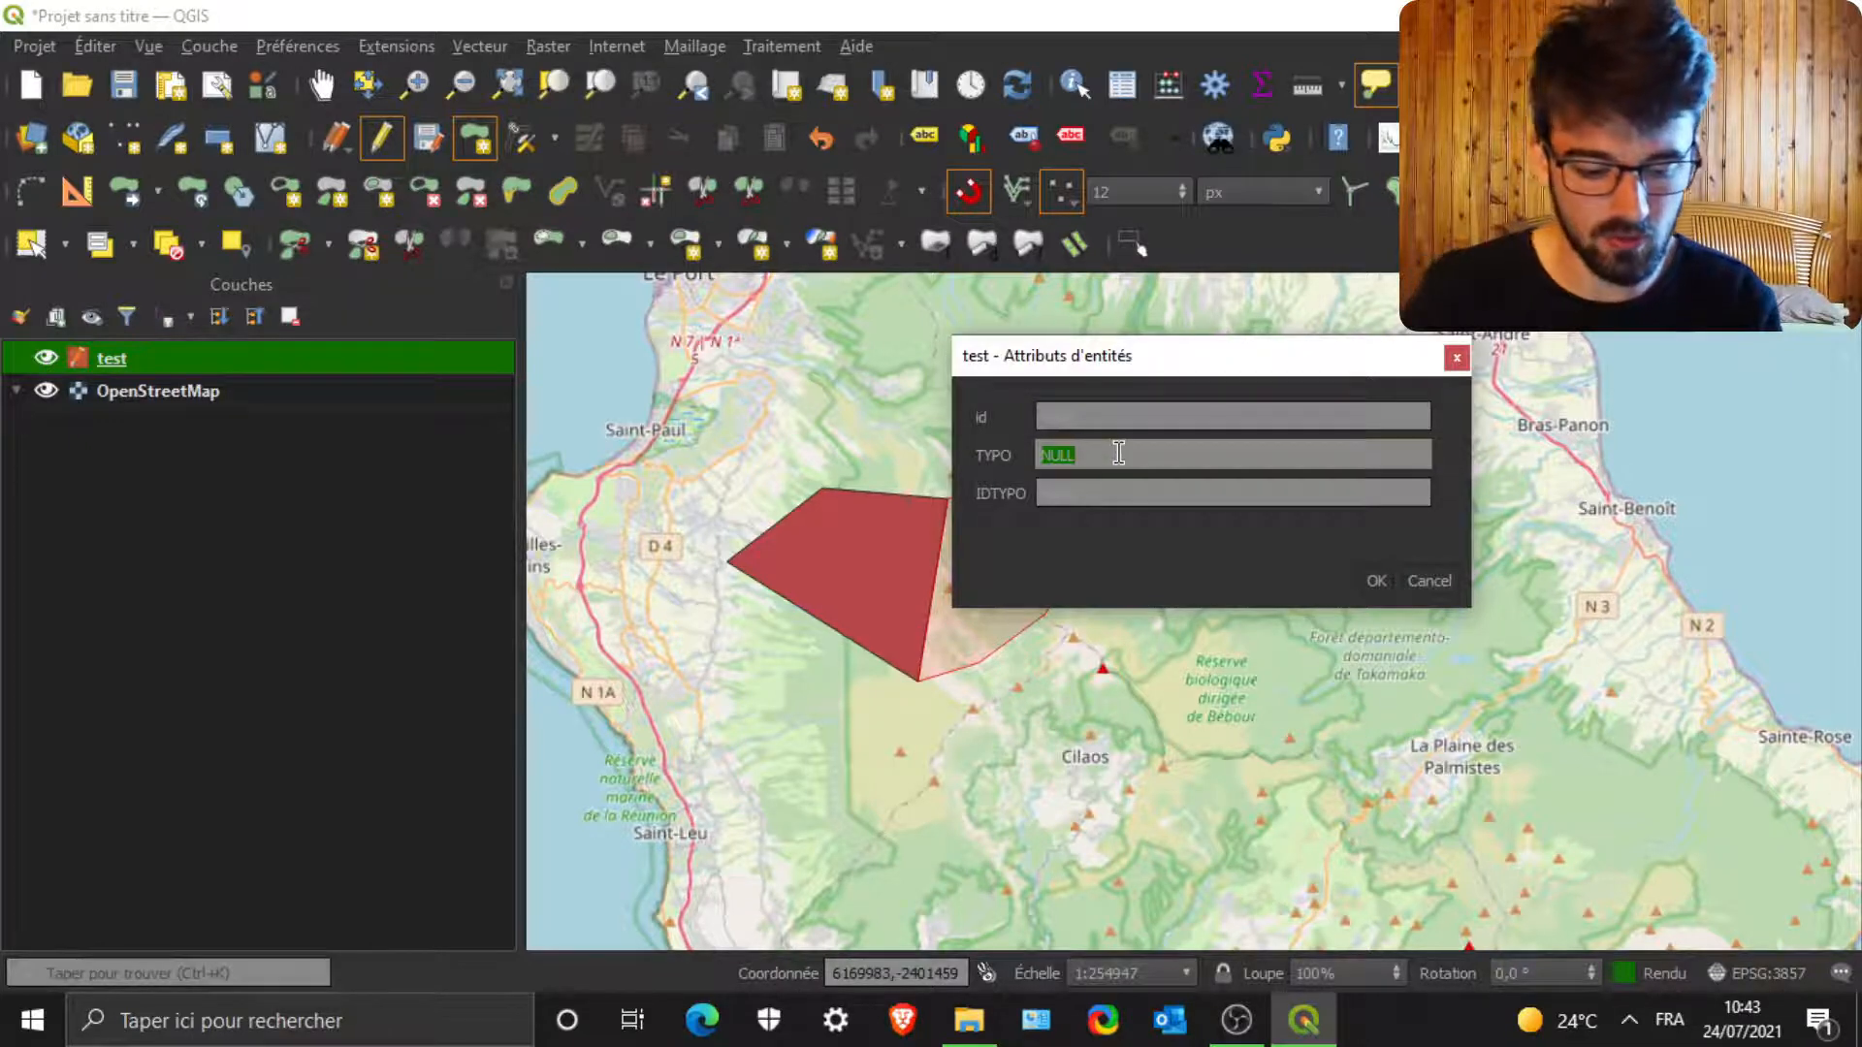
text(Champ)
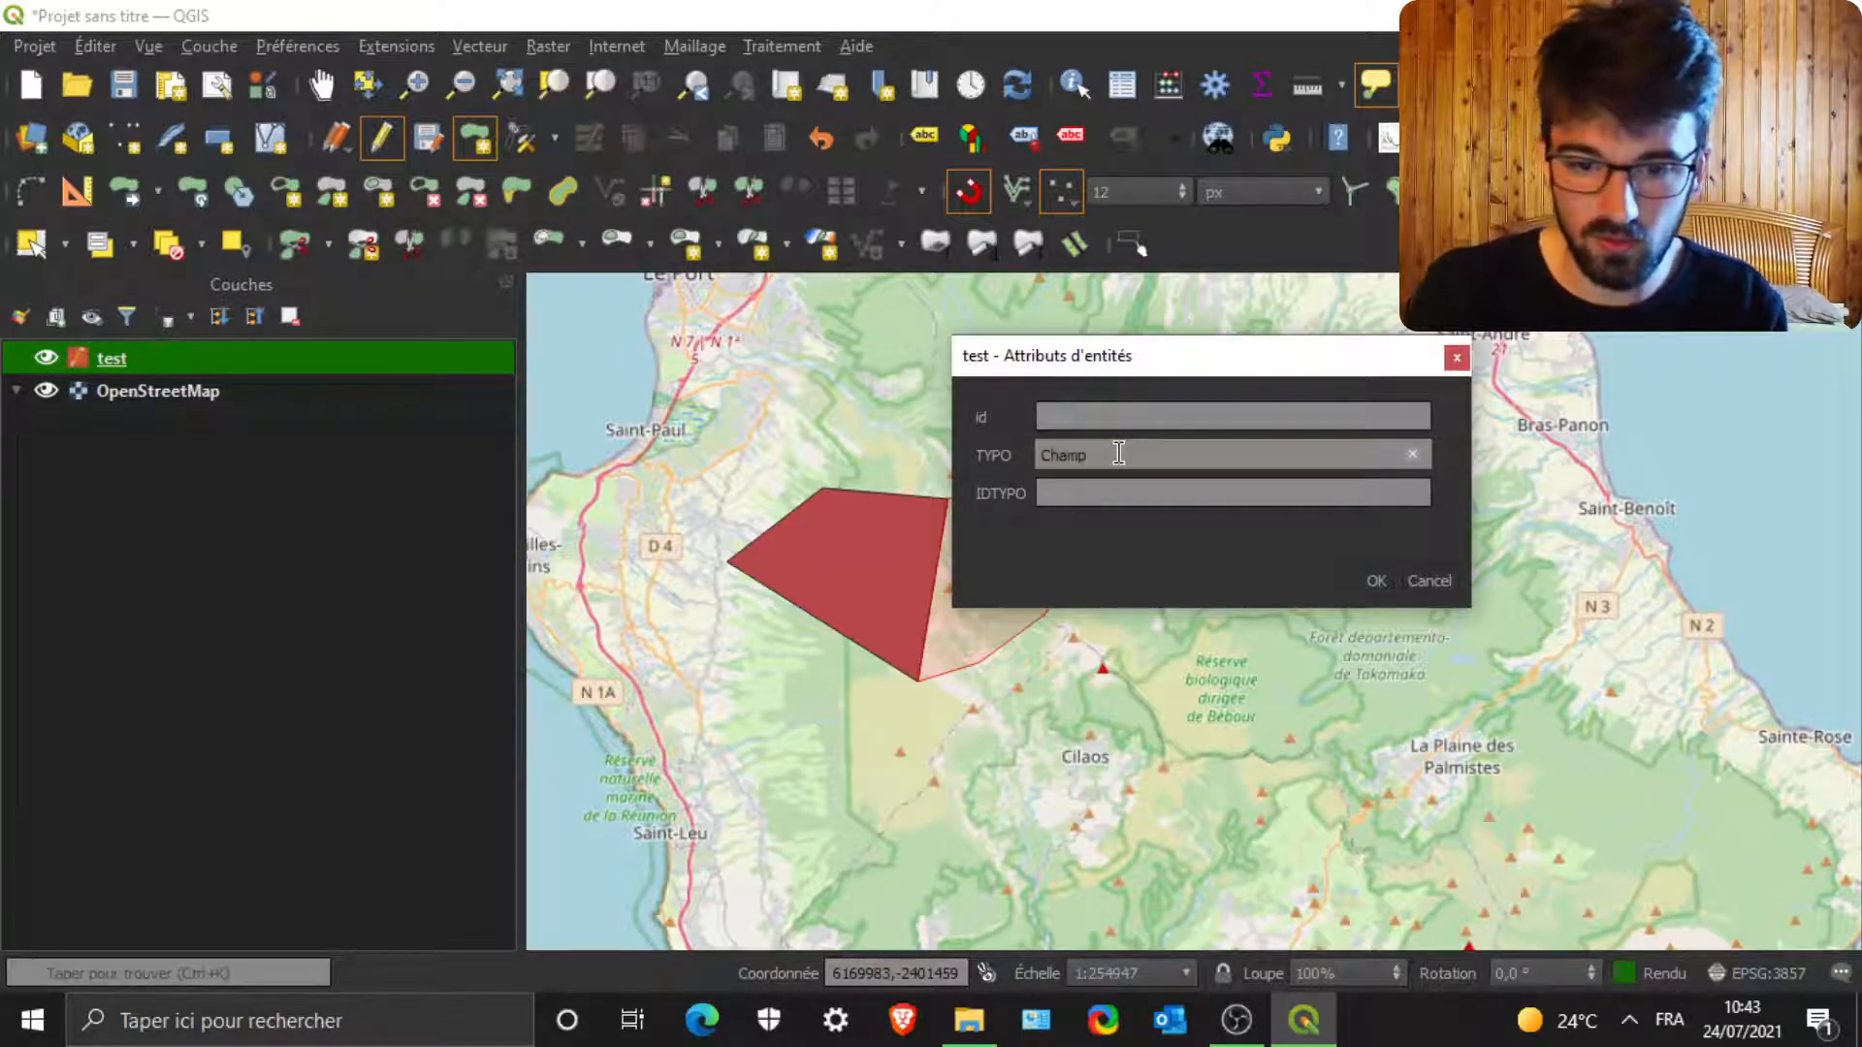
text(s)
click(1164, 497)
text(2)
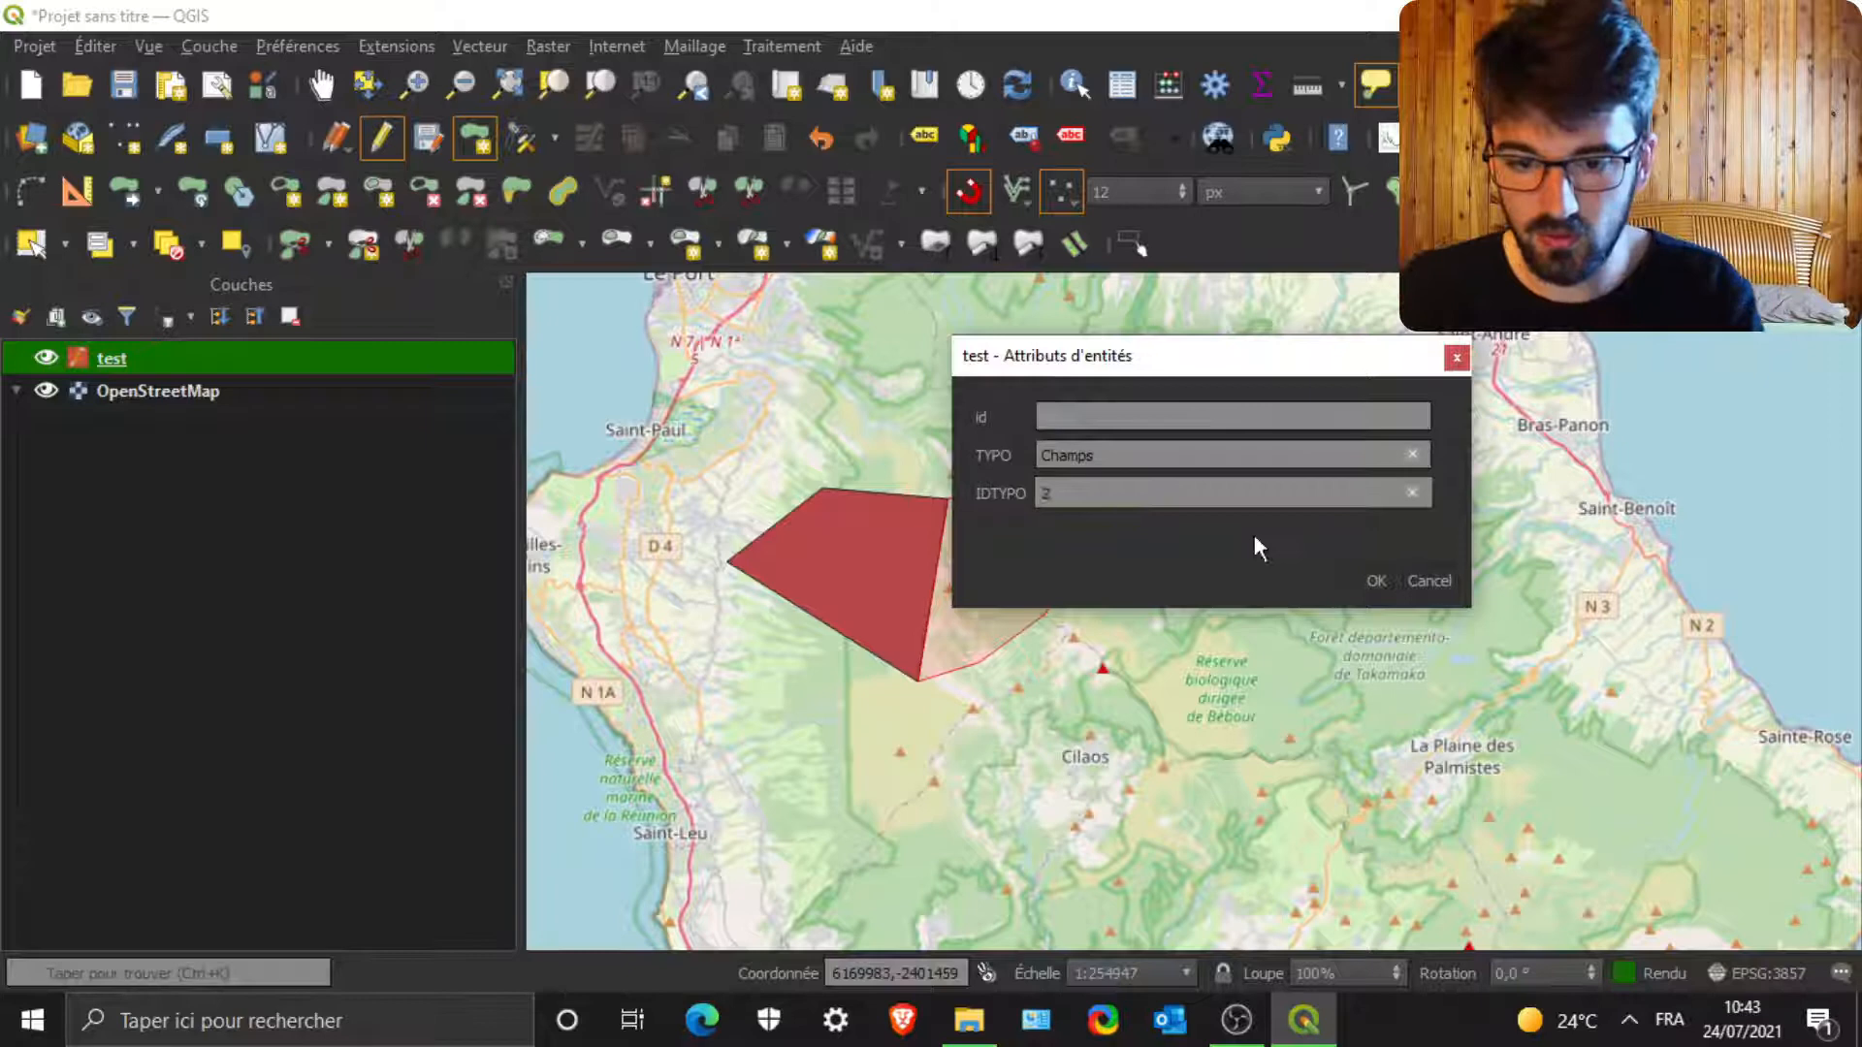
click(1377, 580)
- Digitize a large polygon around Cilaos that follows the Champs polygon's south-eastern edge and meets the first polygon's southern vertex
scroll(855, 750, down, 1)
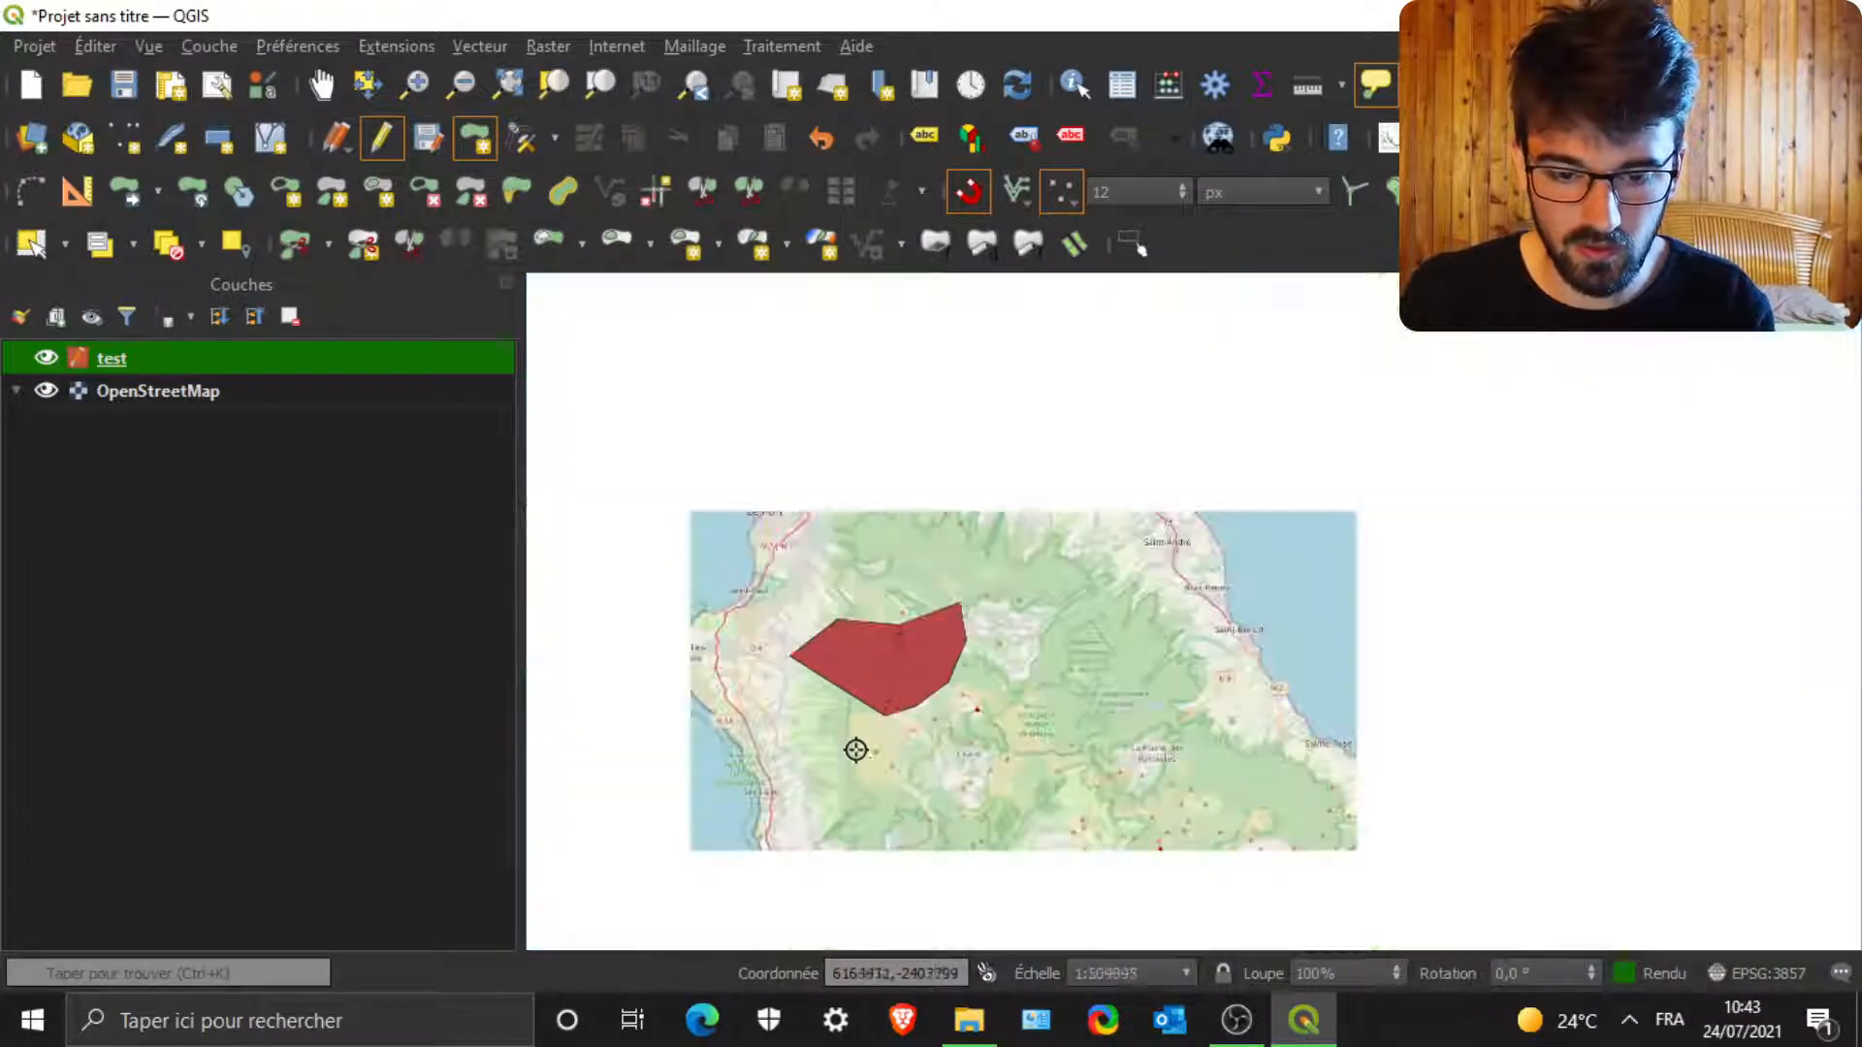
scroll(856, 749, up, 1)
click(931, 629)
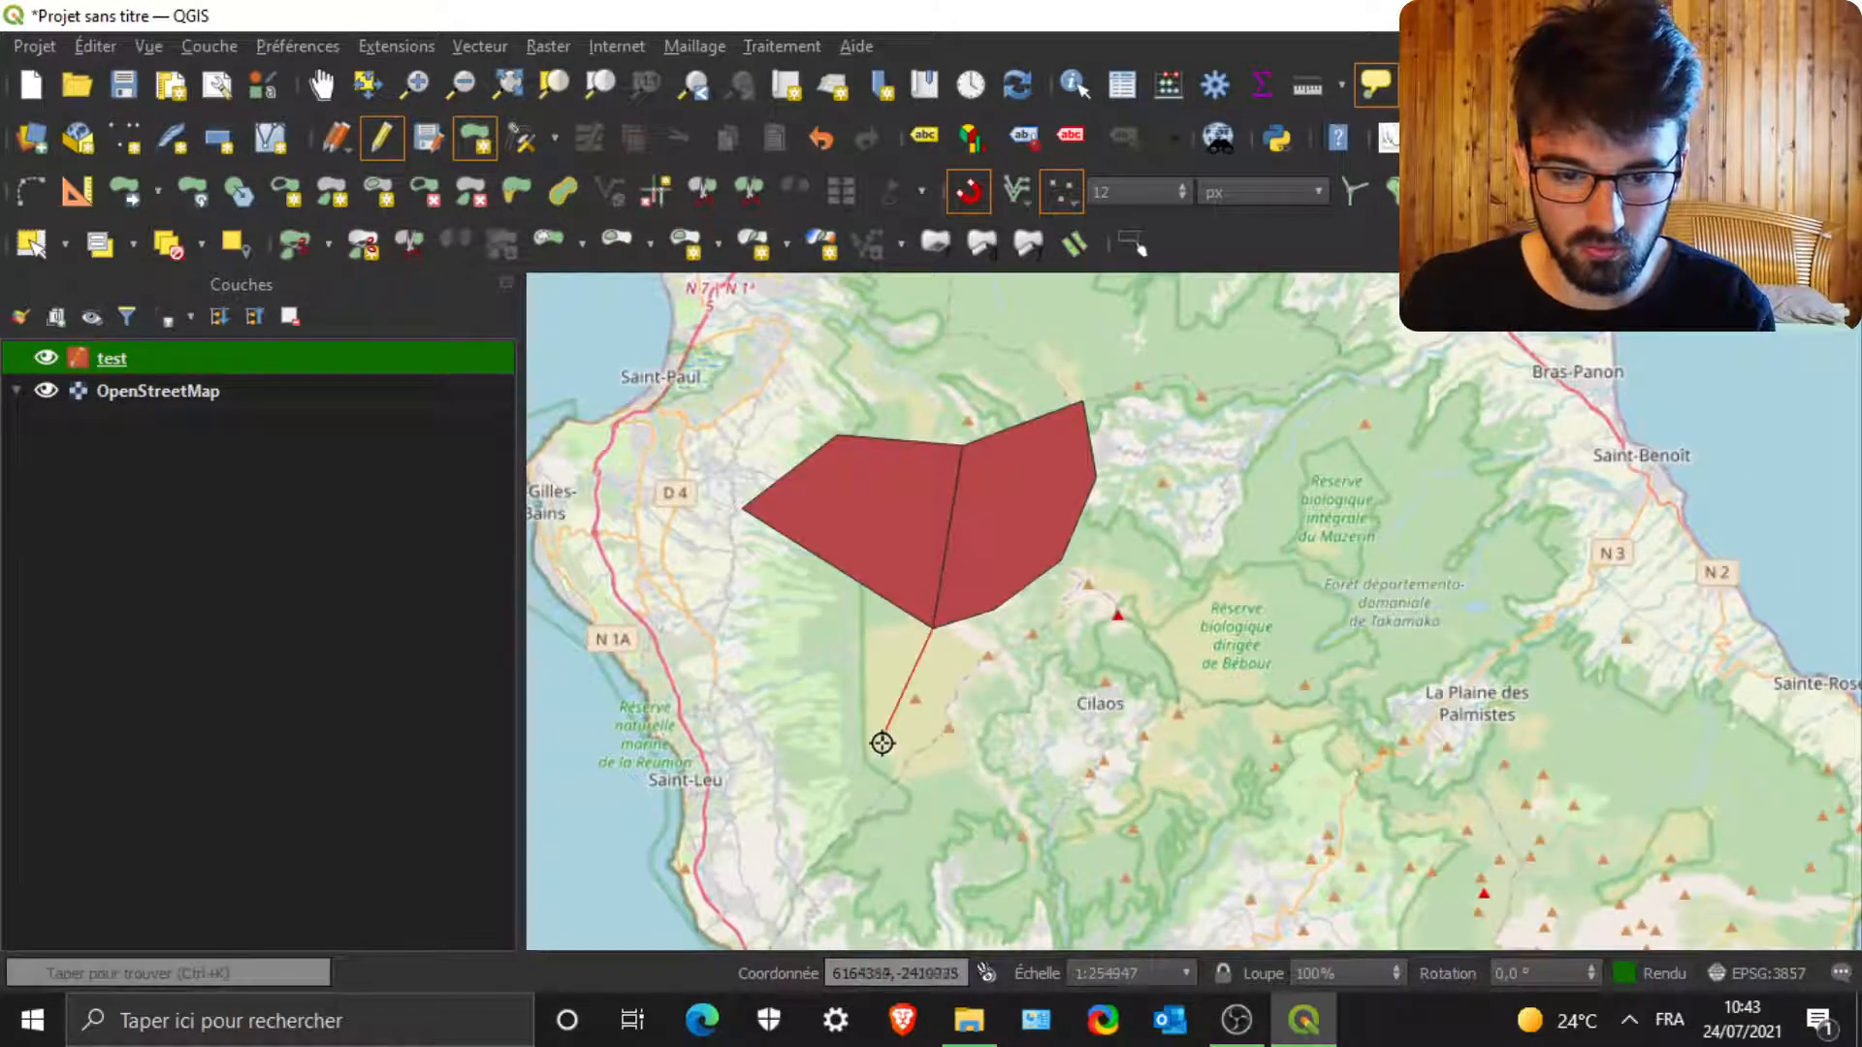
click(881, 741)
click(938, 776)
click(1054, 774)
click(1155, 745)
click(1242, 561)
click(1211, 467)
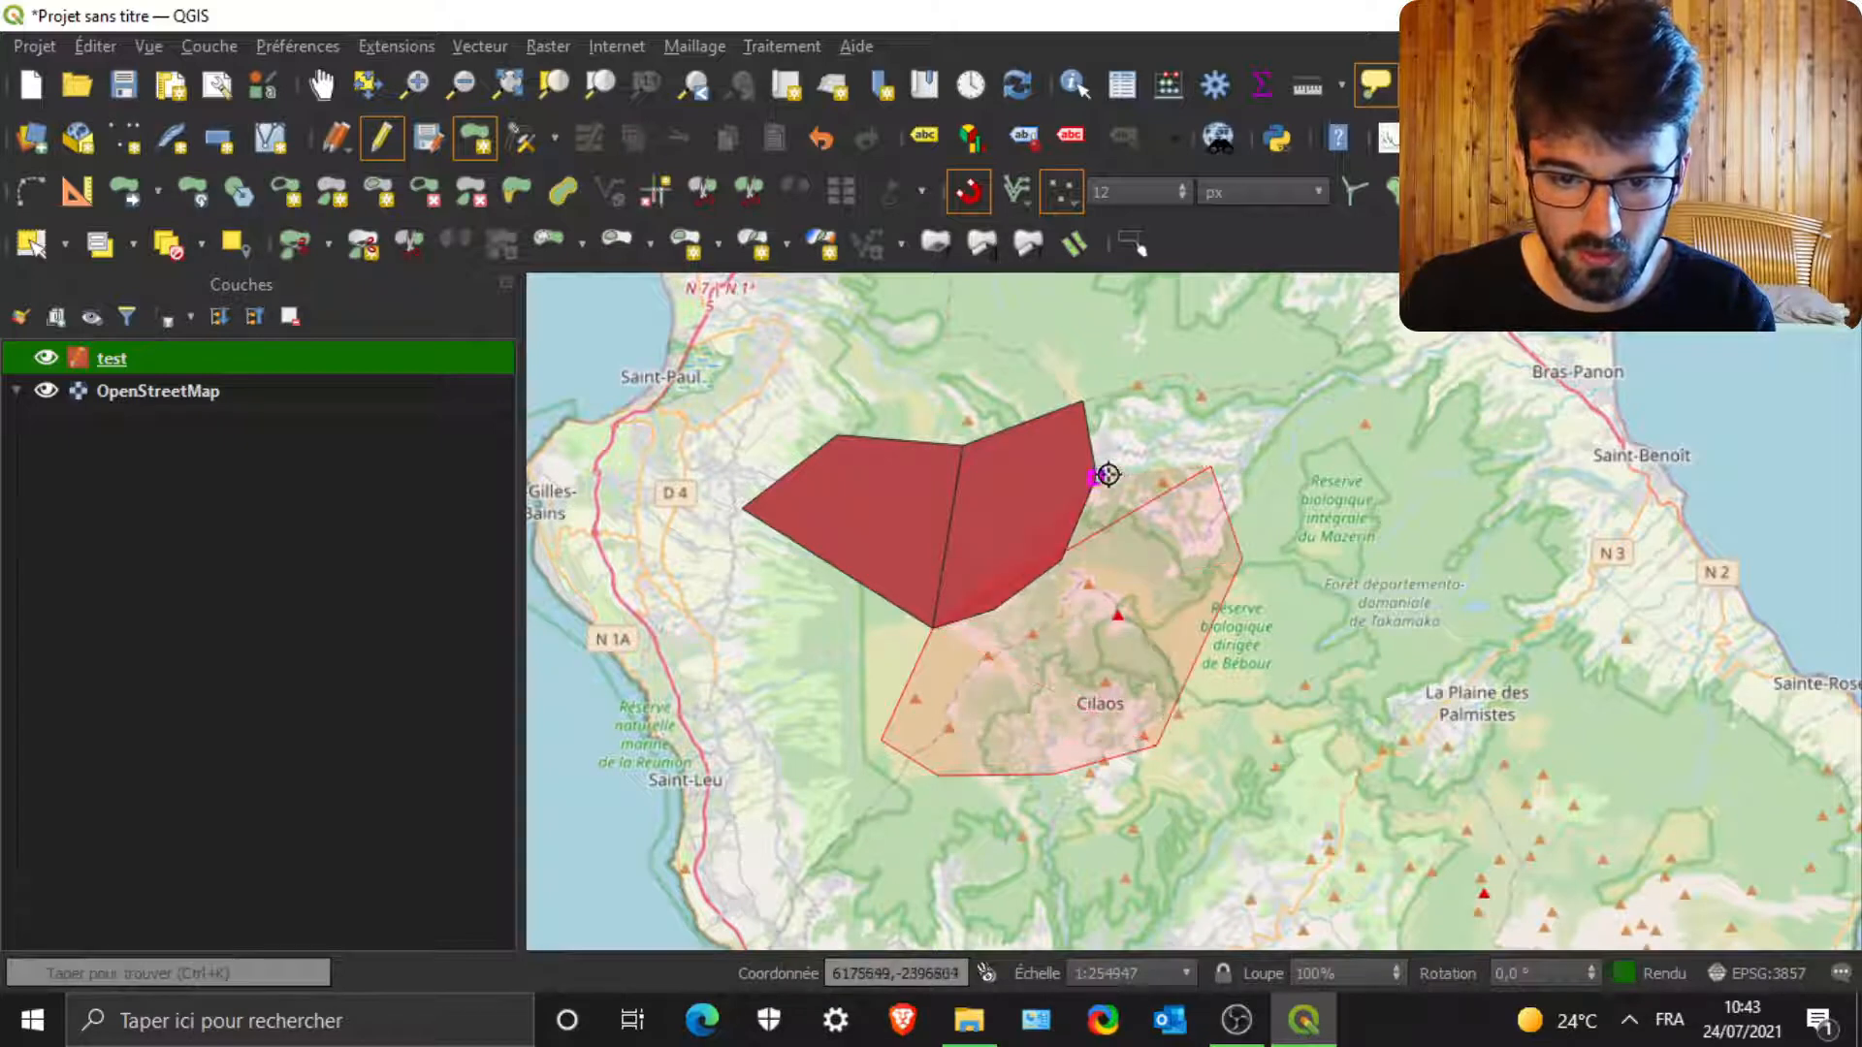
click(1097, 476)
right_click(989, 612)
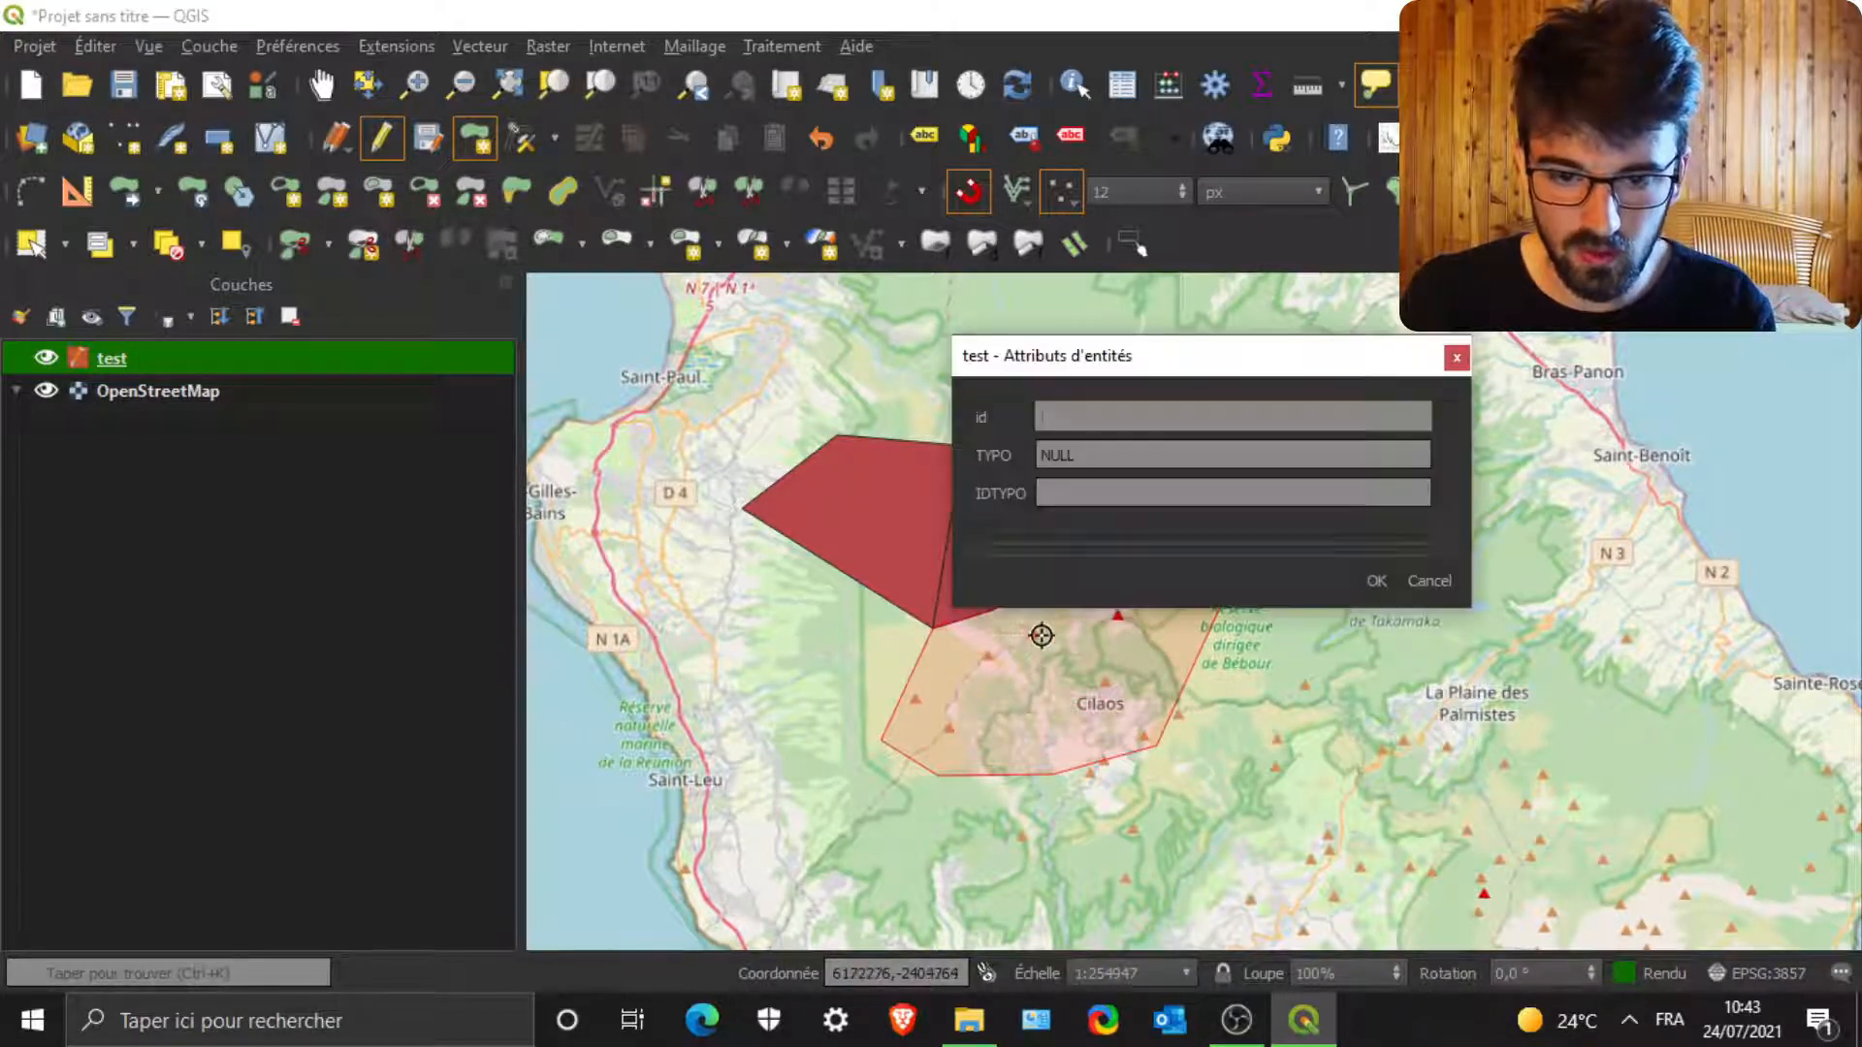
- Give the large Cilaos polygon the TYPO Forêt and IDTYPO 1, leaving its id empty
click(1106, 464)
double_click(1106, 464)
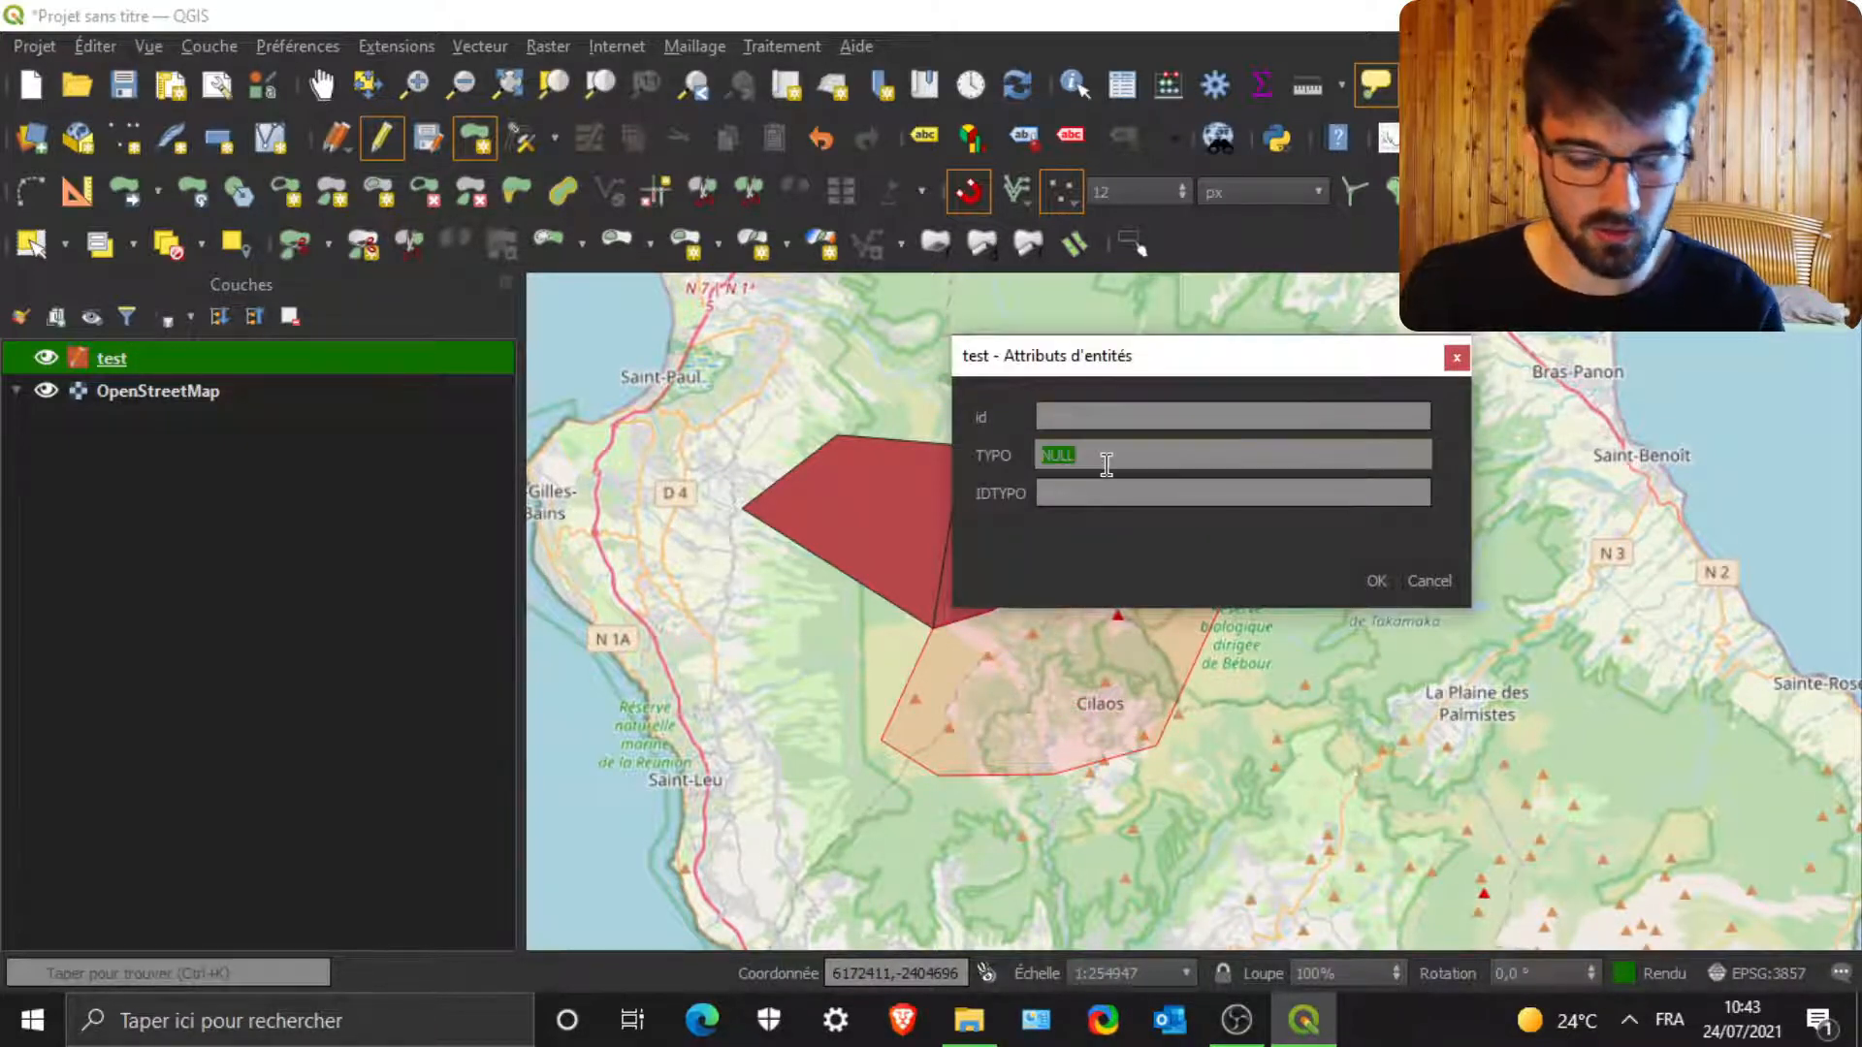
text(Forêt)
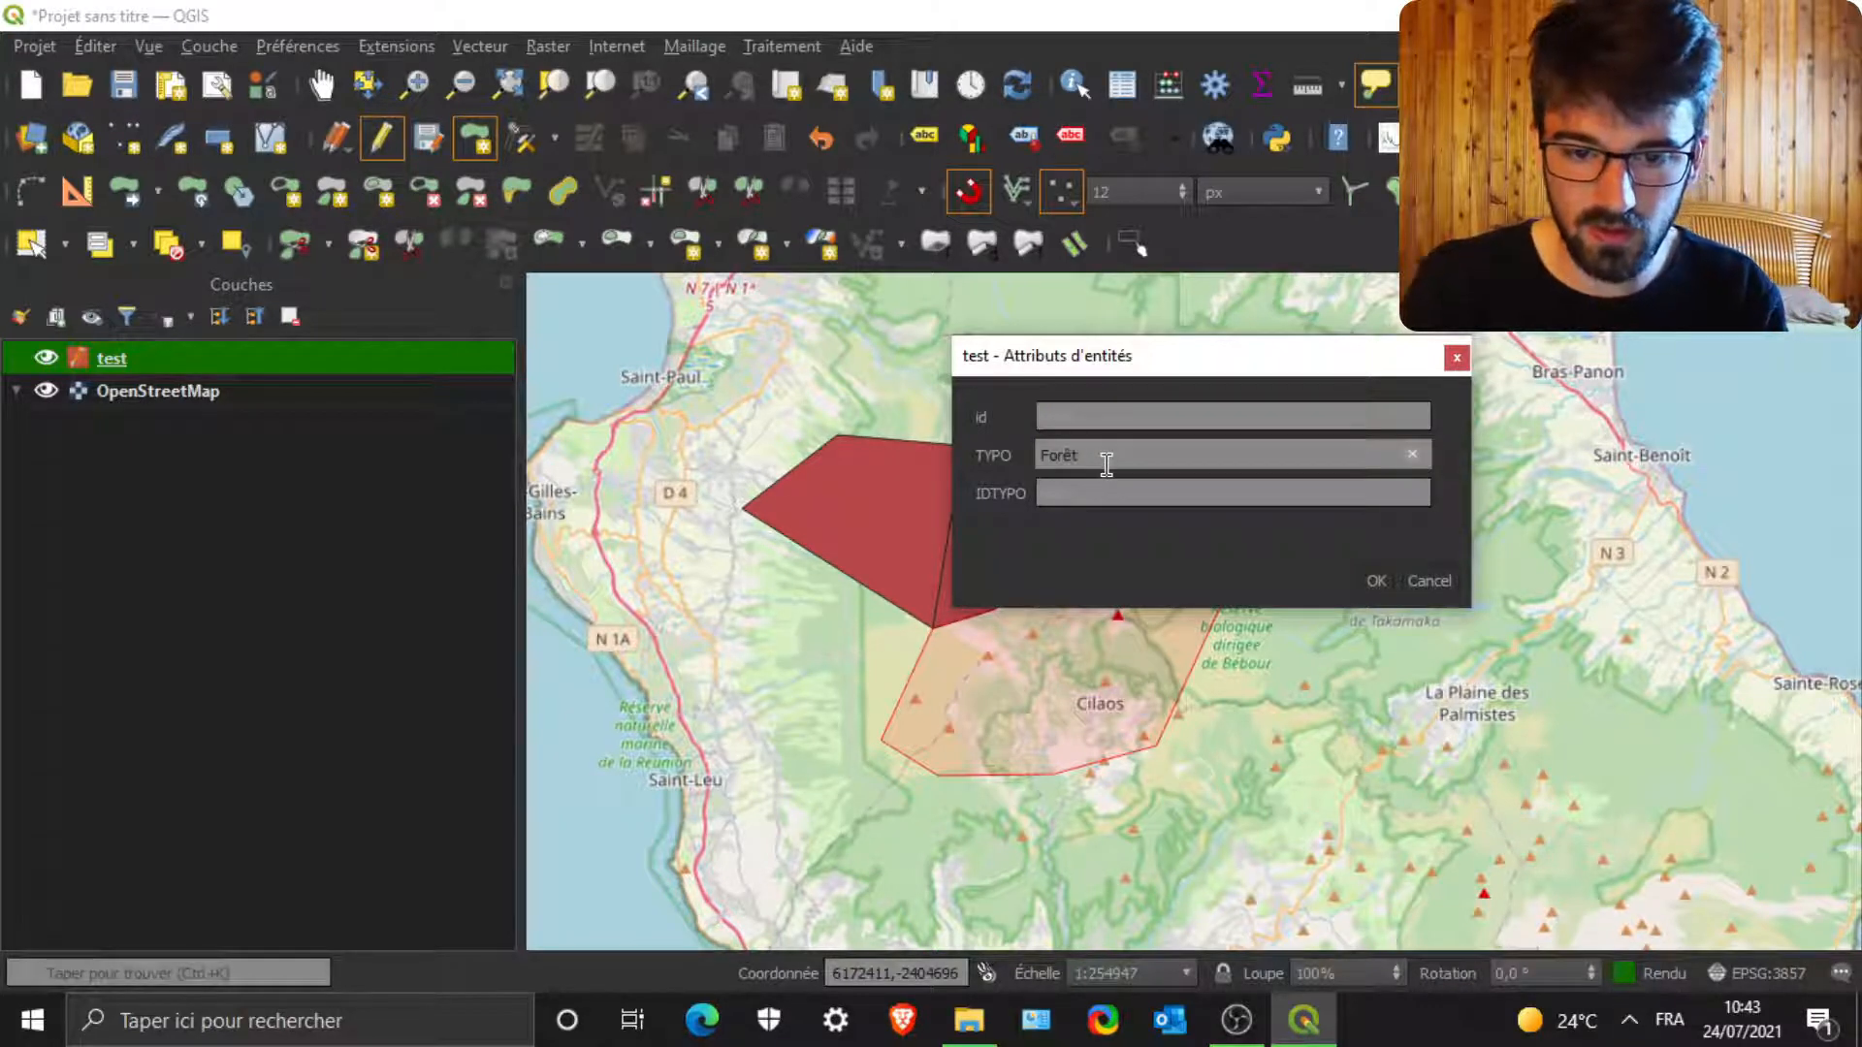
key(Tab)
text(1)
click(1377, 579)
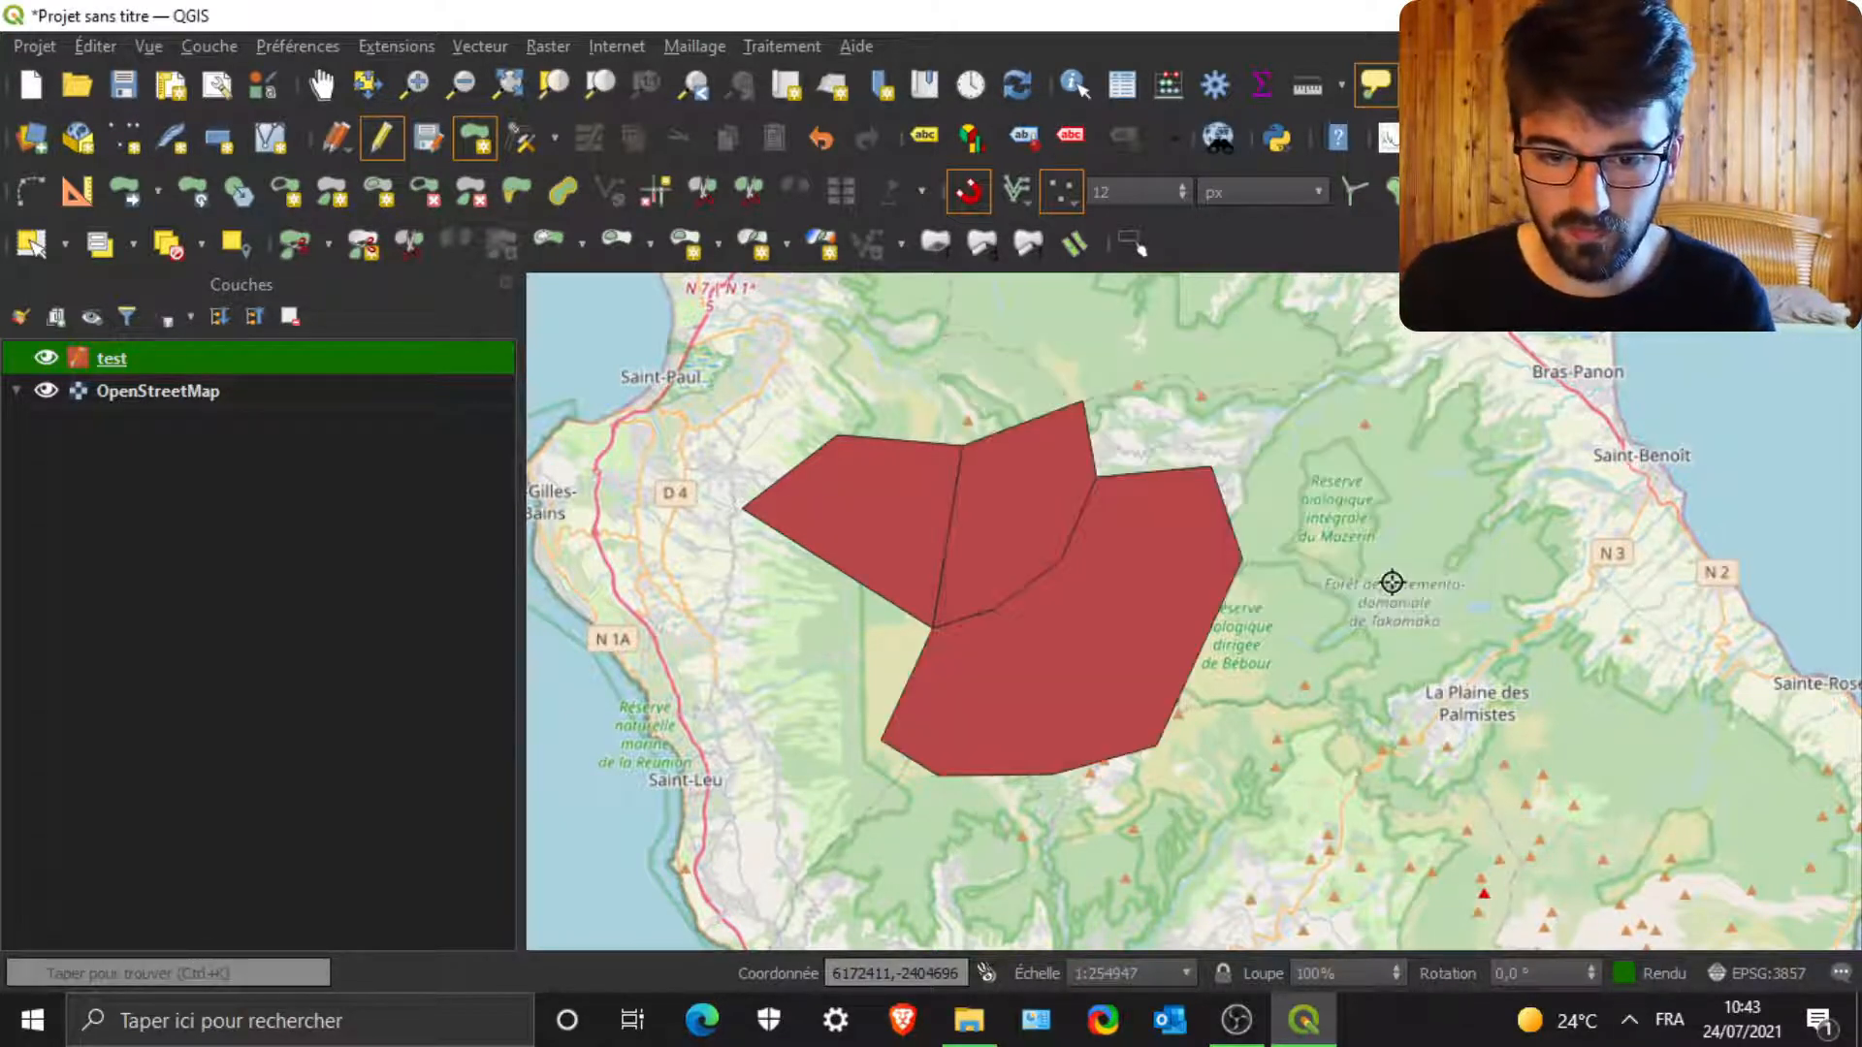
- Digitize a small five-vertex polygon south of Saint-Denis, snapped to the Champs polygon's northernmost vertex
scroll(1092, 748, down, 2)
scroll(1196, 449, up, 2)
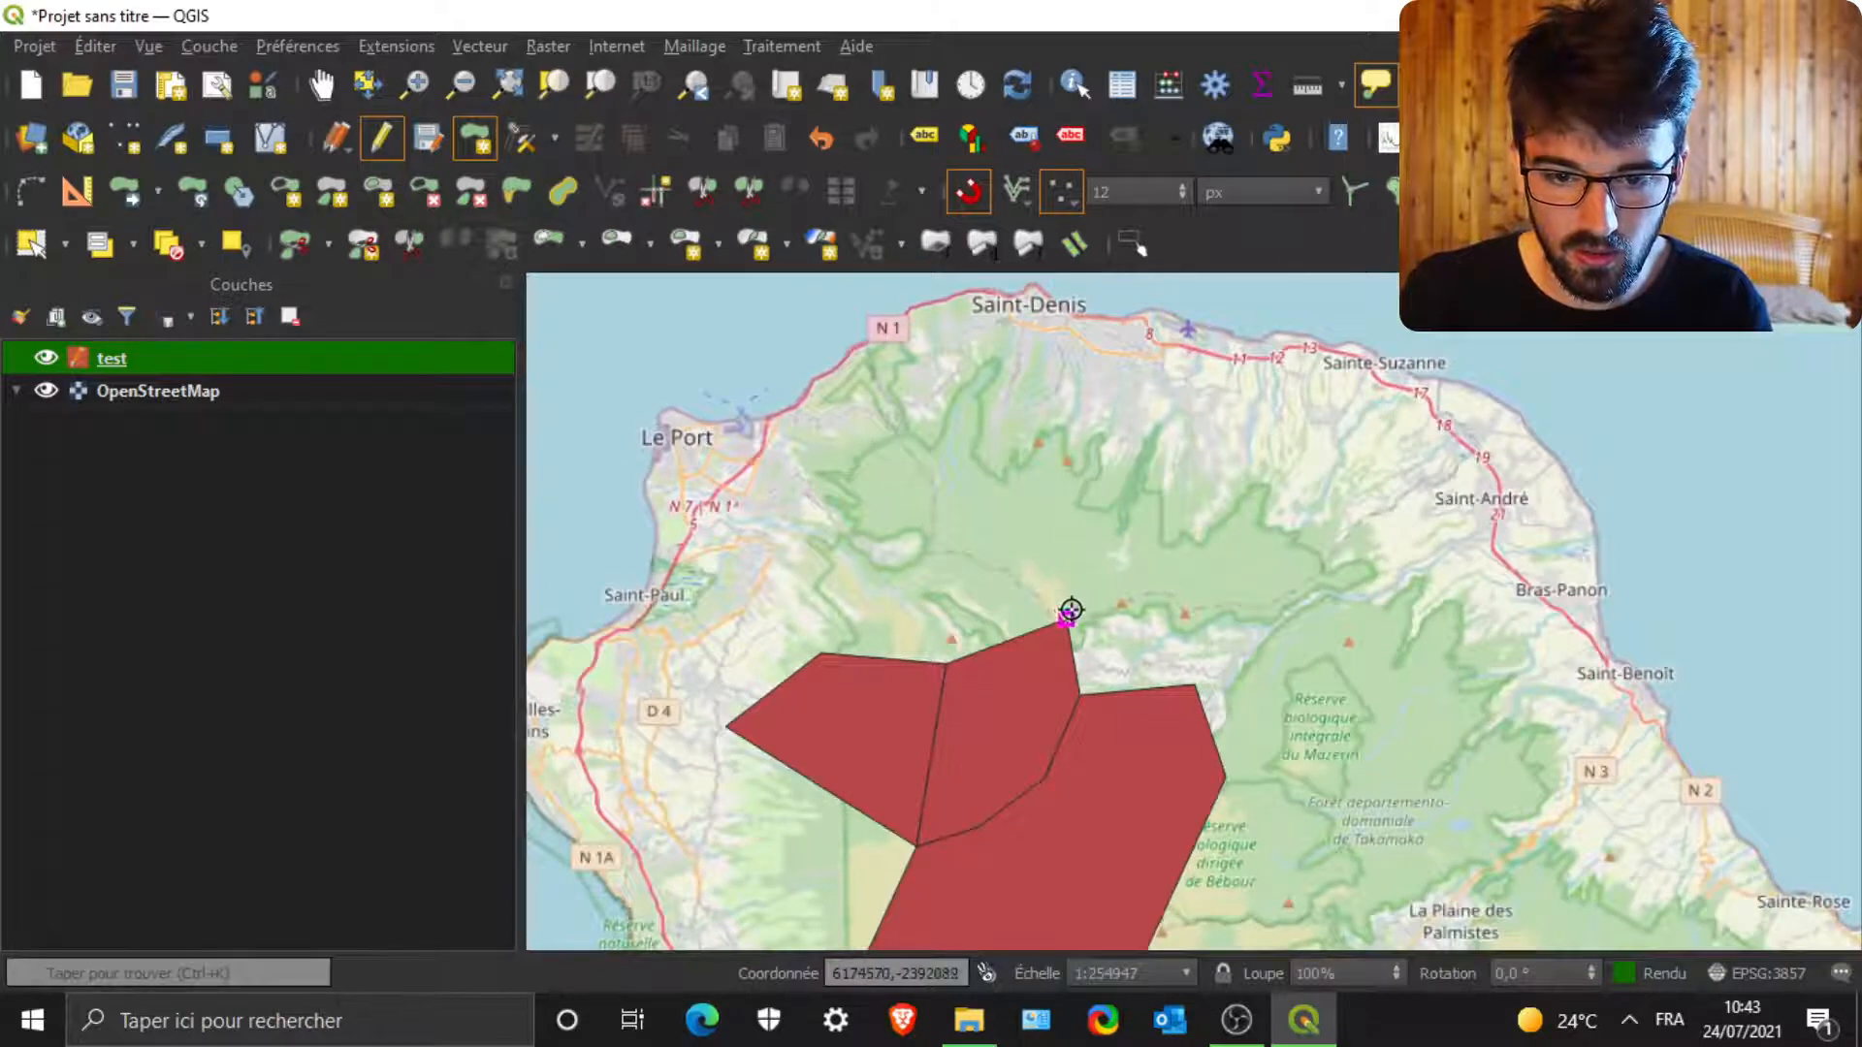
click(1025, 501)
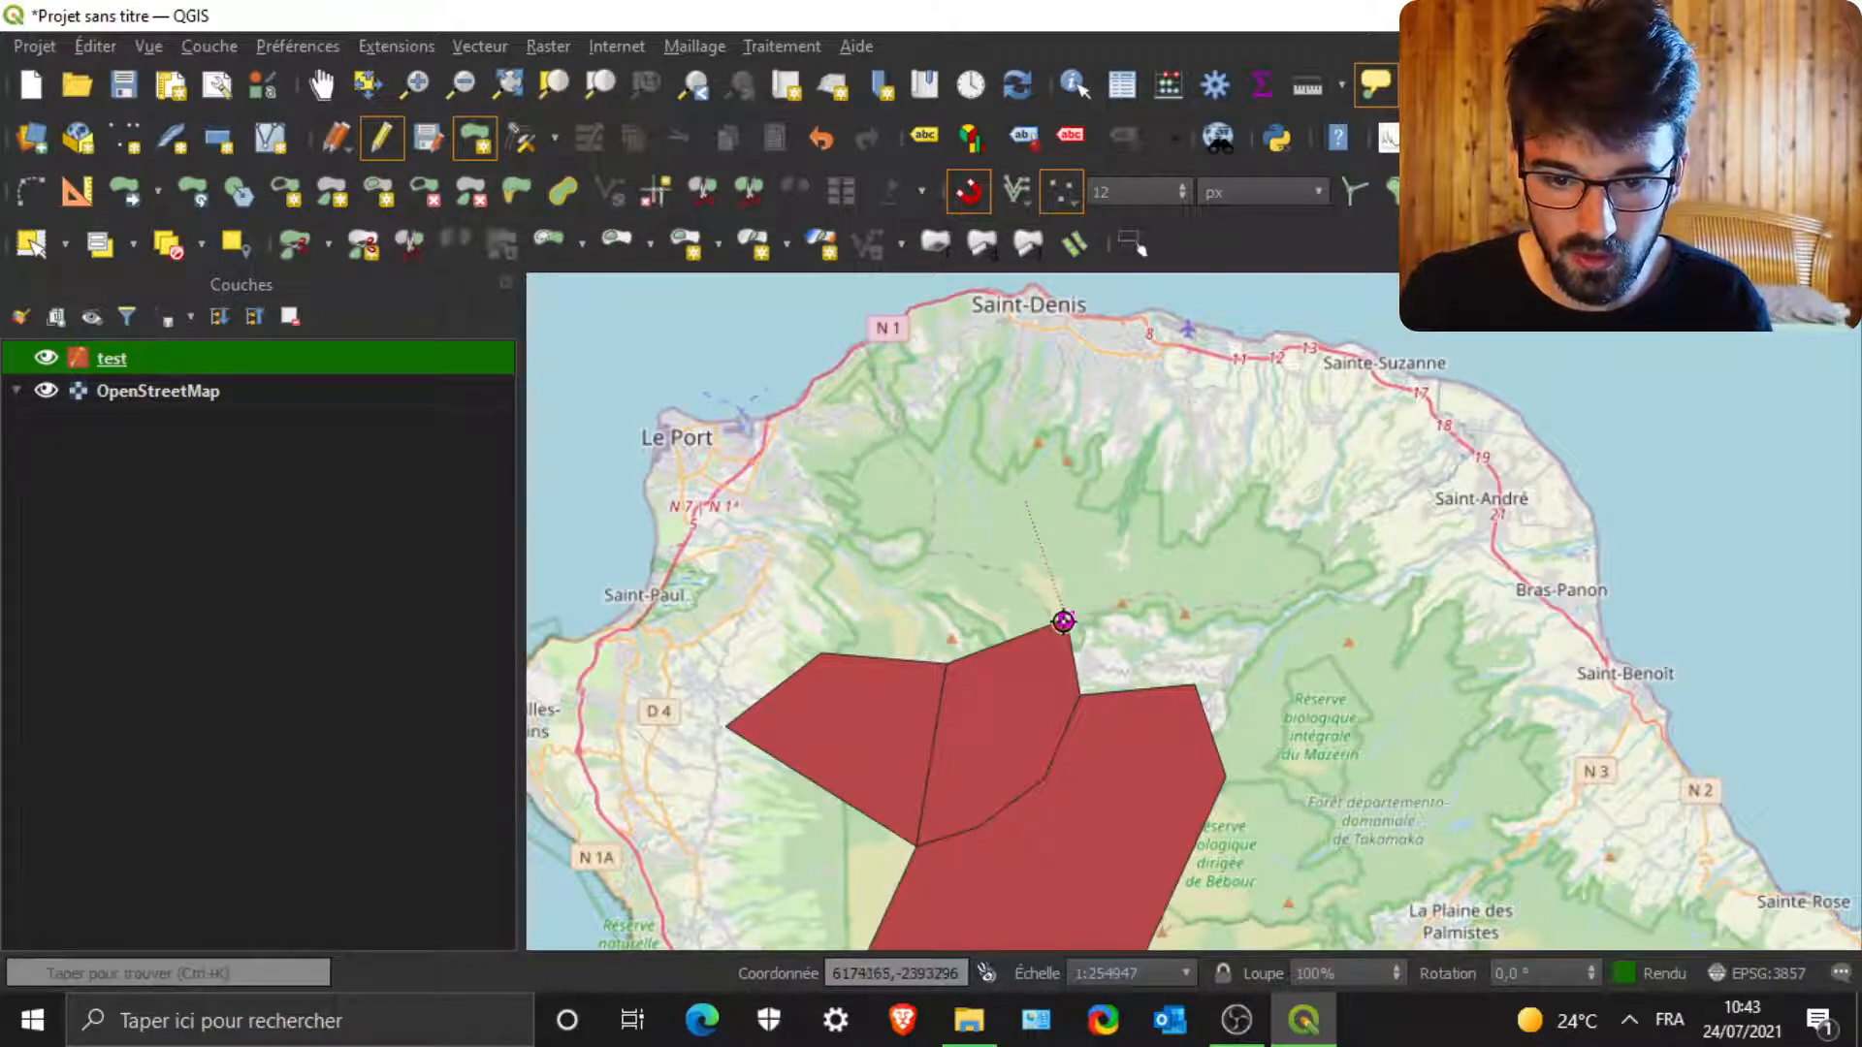
click(1064, 615)
click(1151, 586)
right_click(1103, 466)
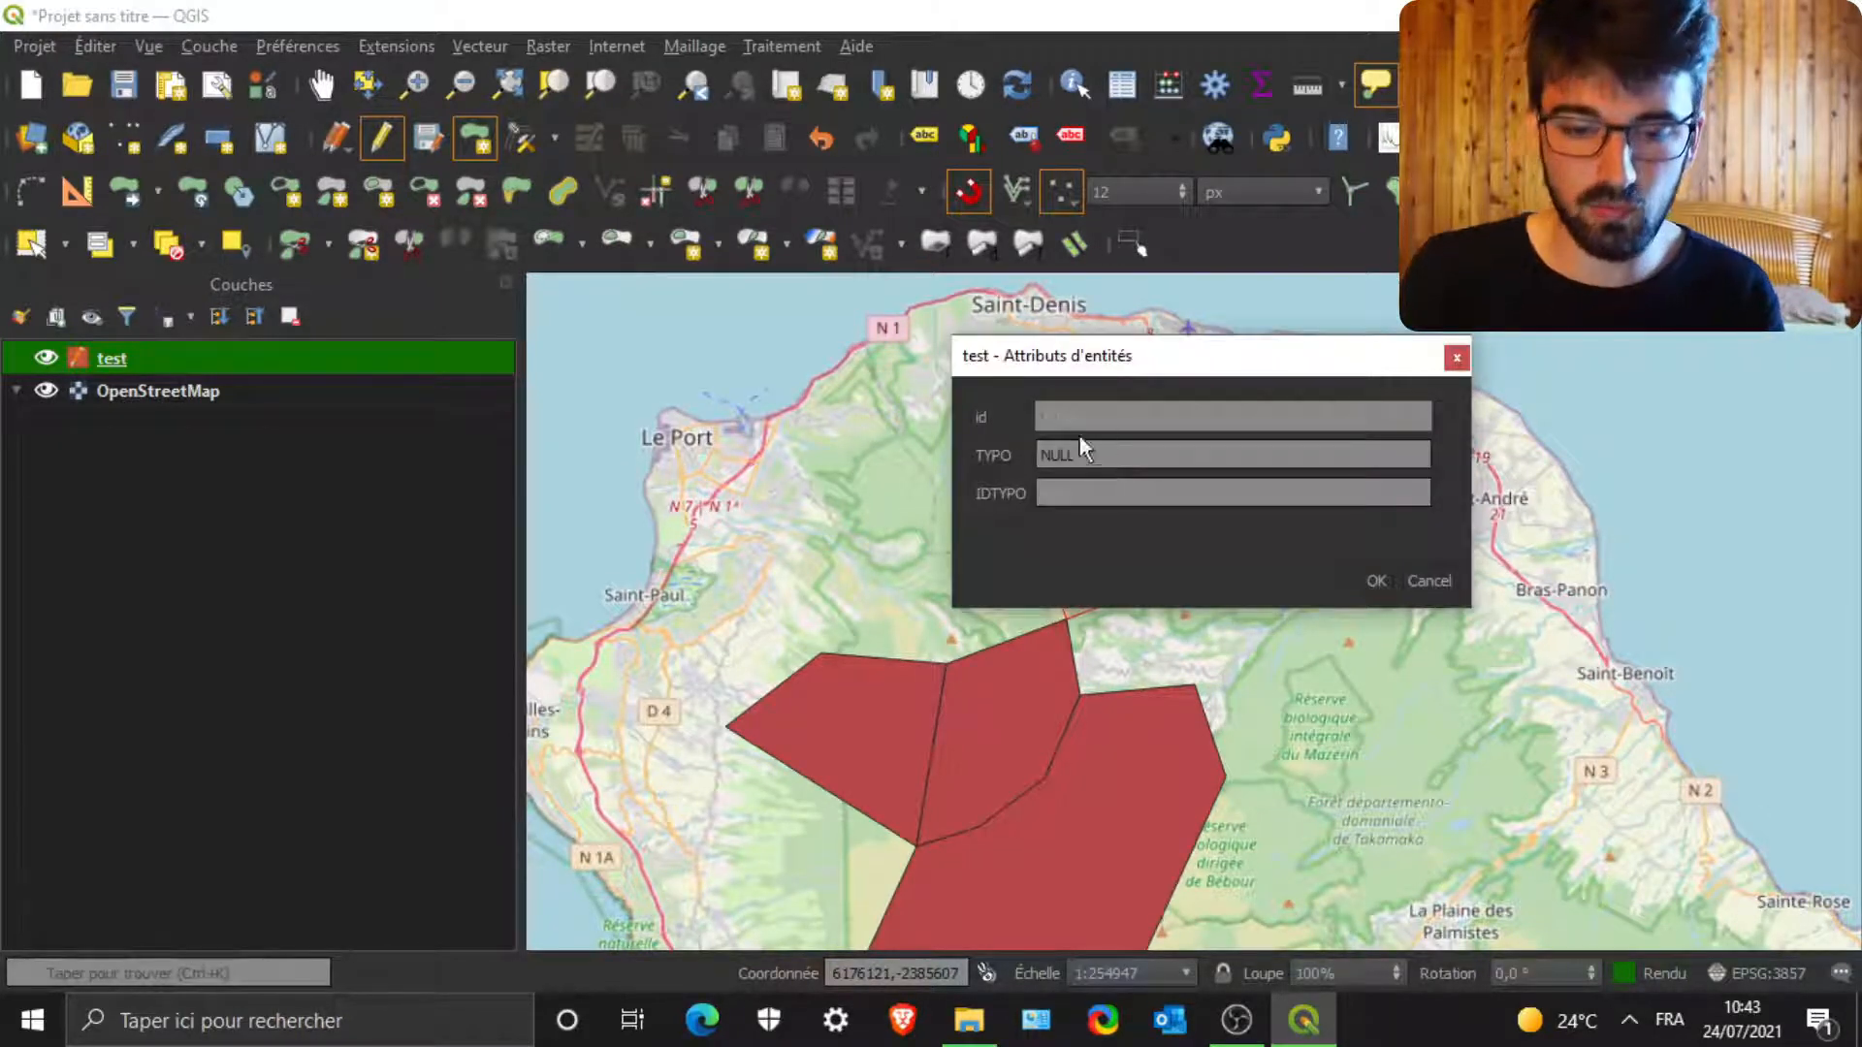
- Give the small northern polygon the TYPO Ville and IDTYPO 3, leaving its id empty
click(1120, 459)
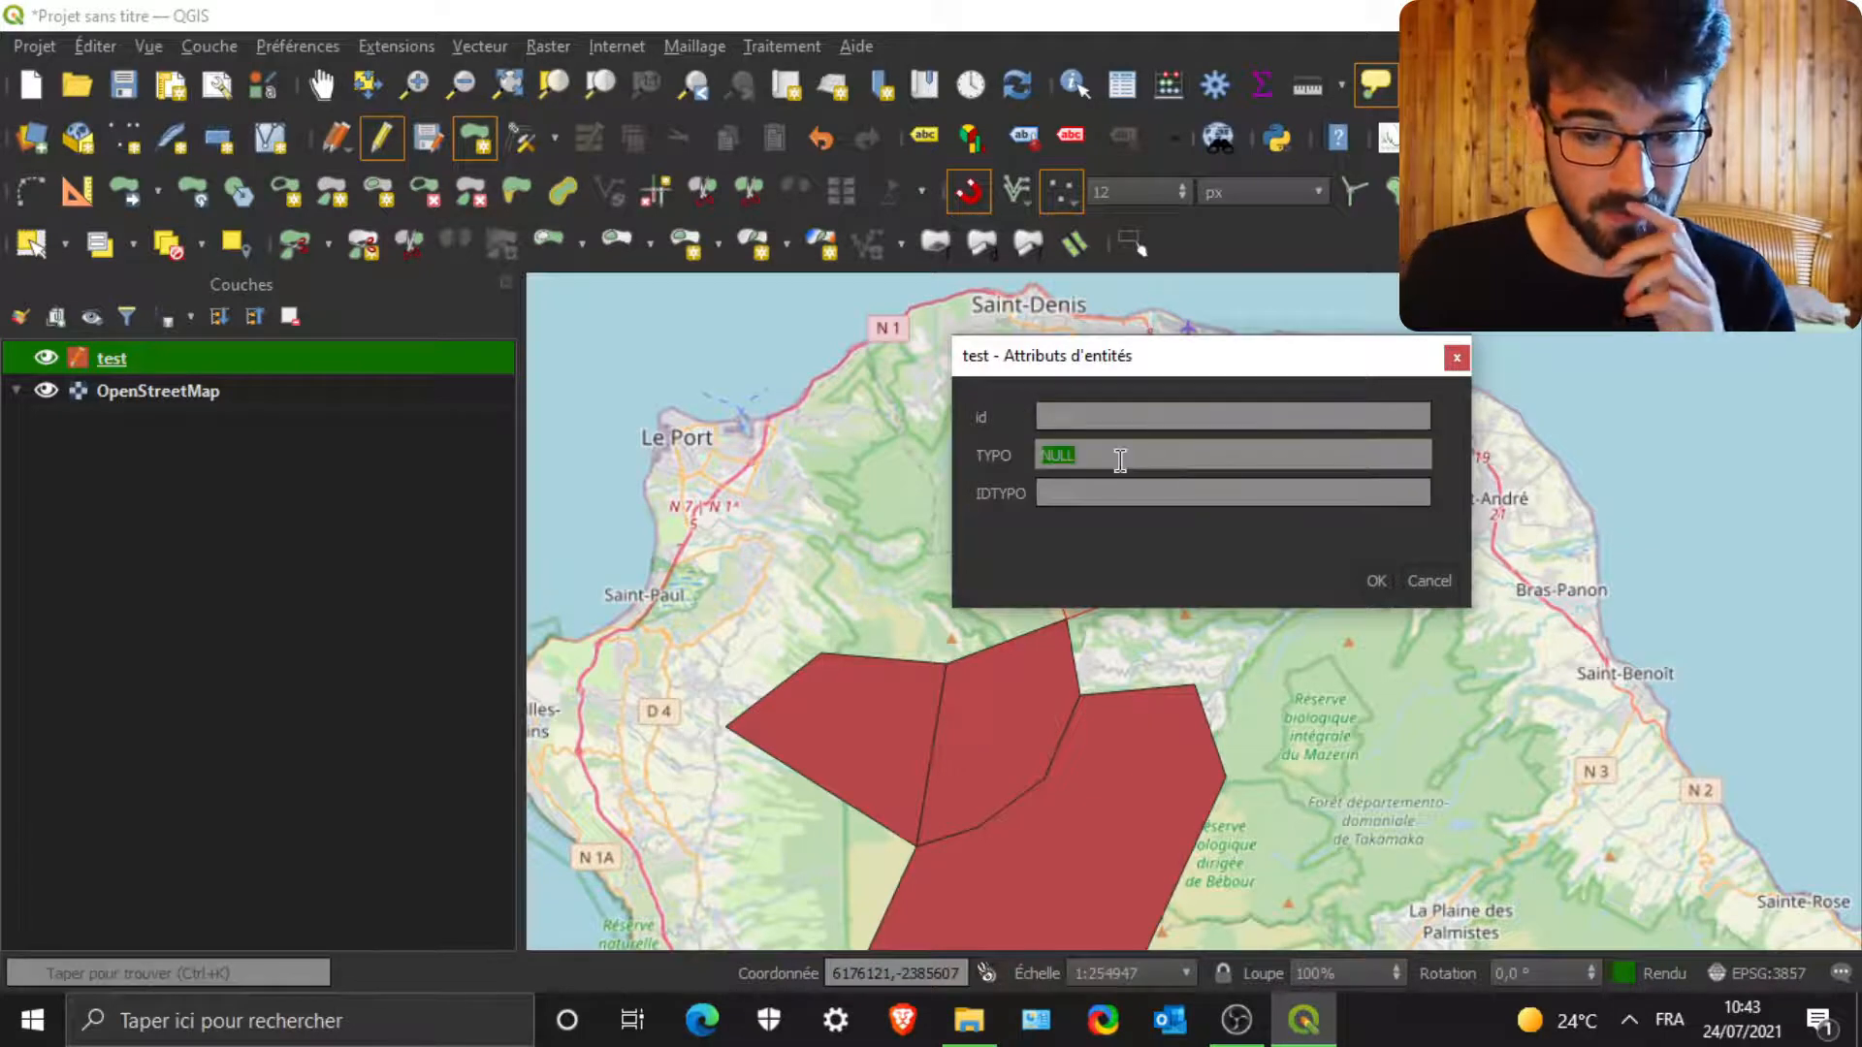
text(Ville)
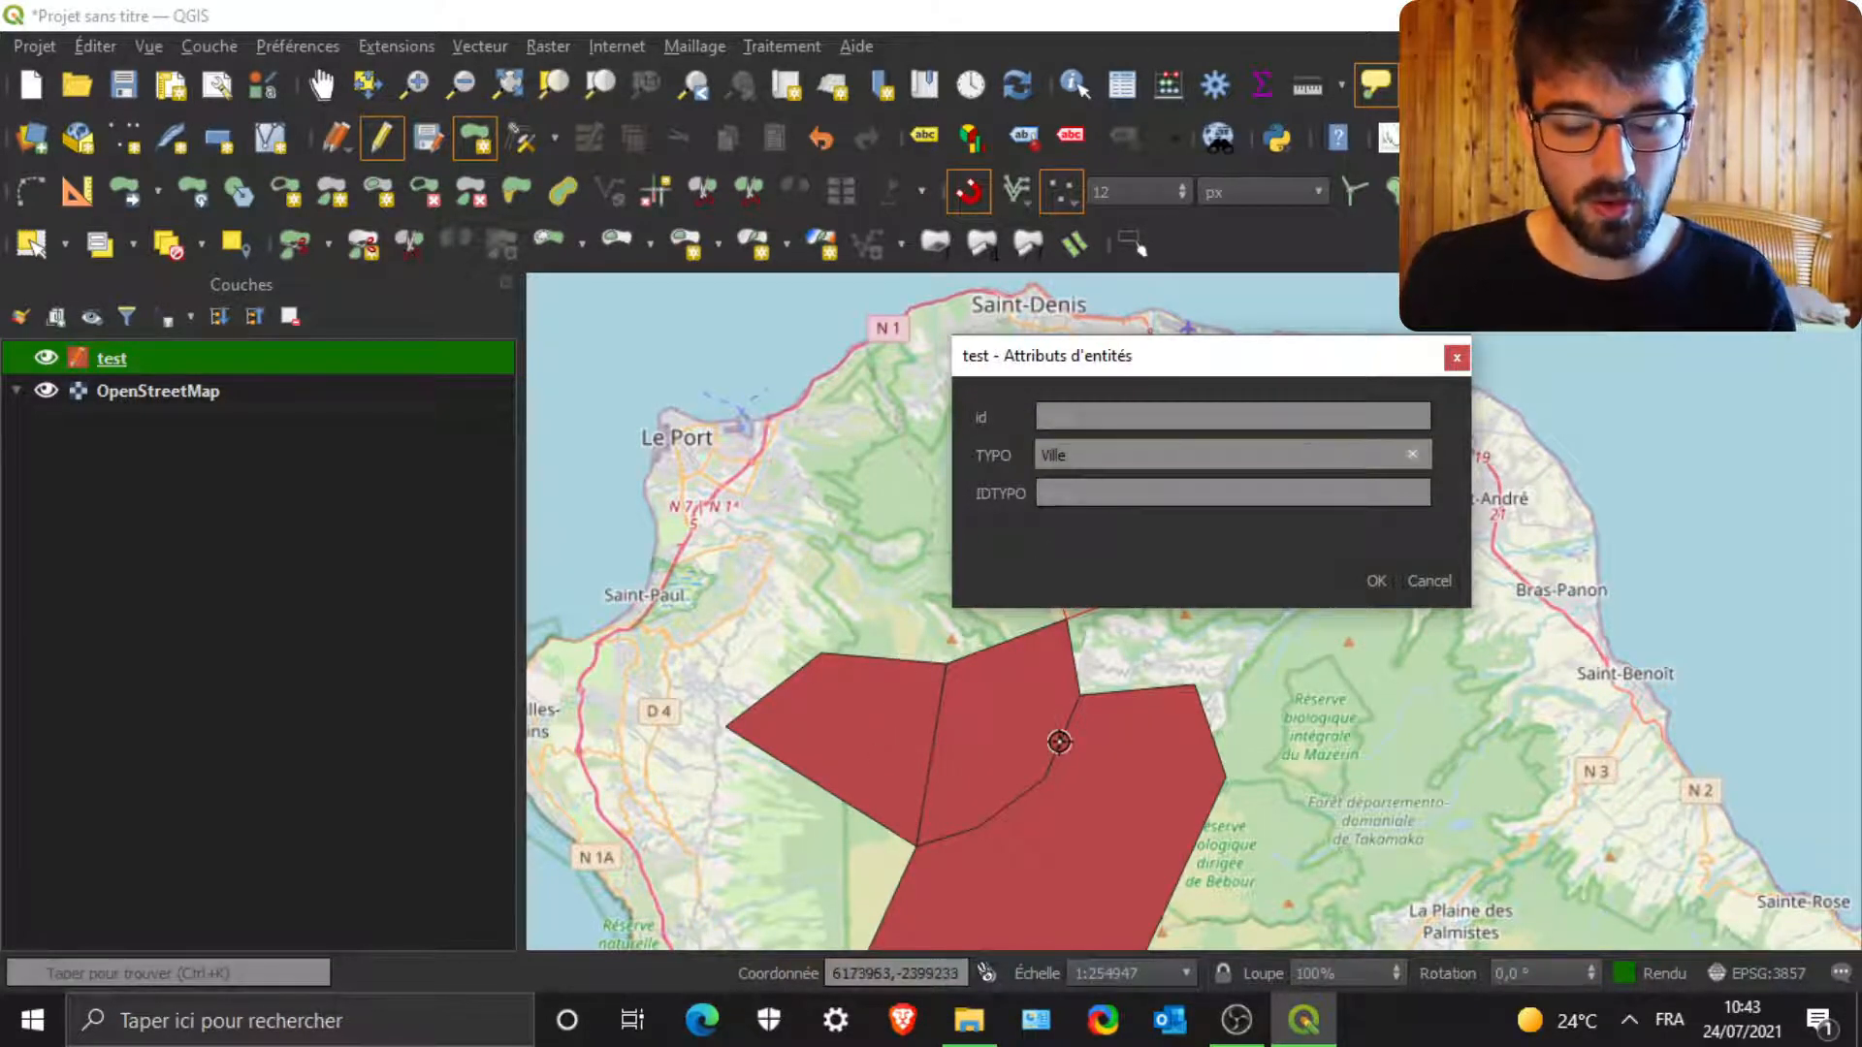
click(1060, 496)
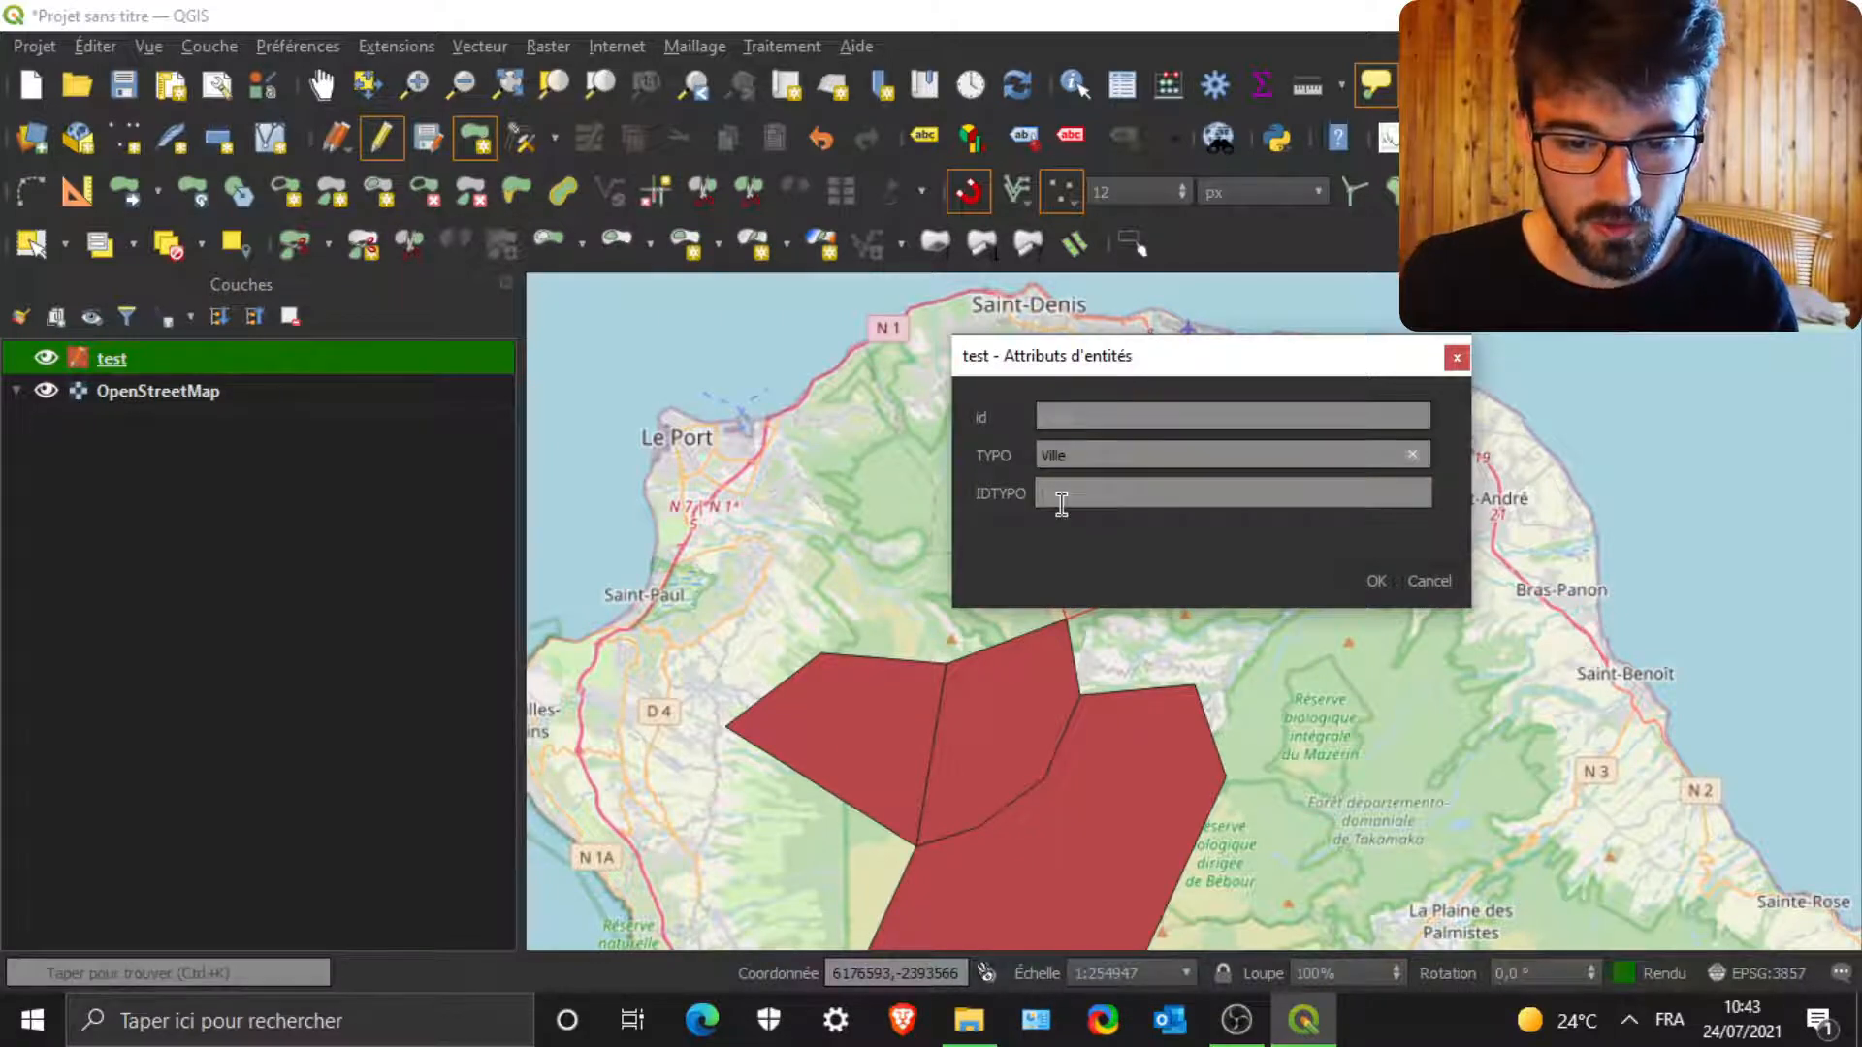
text(3)
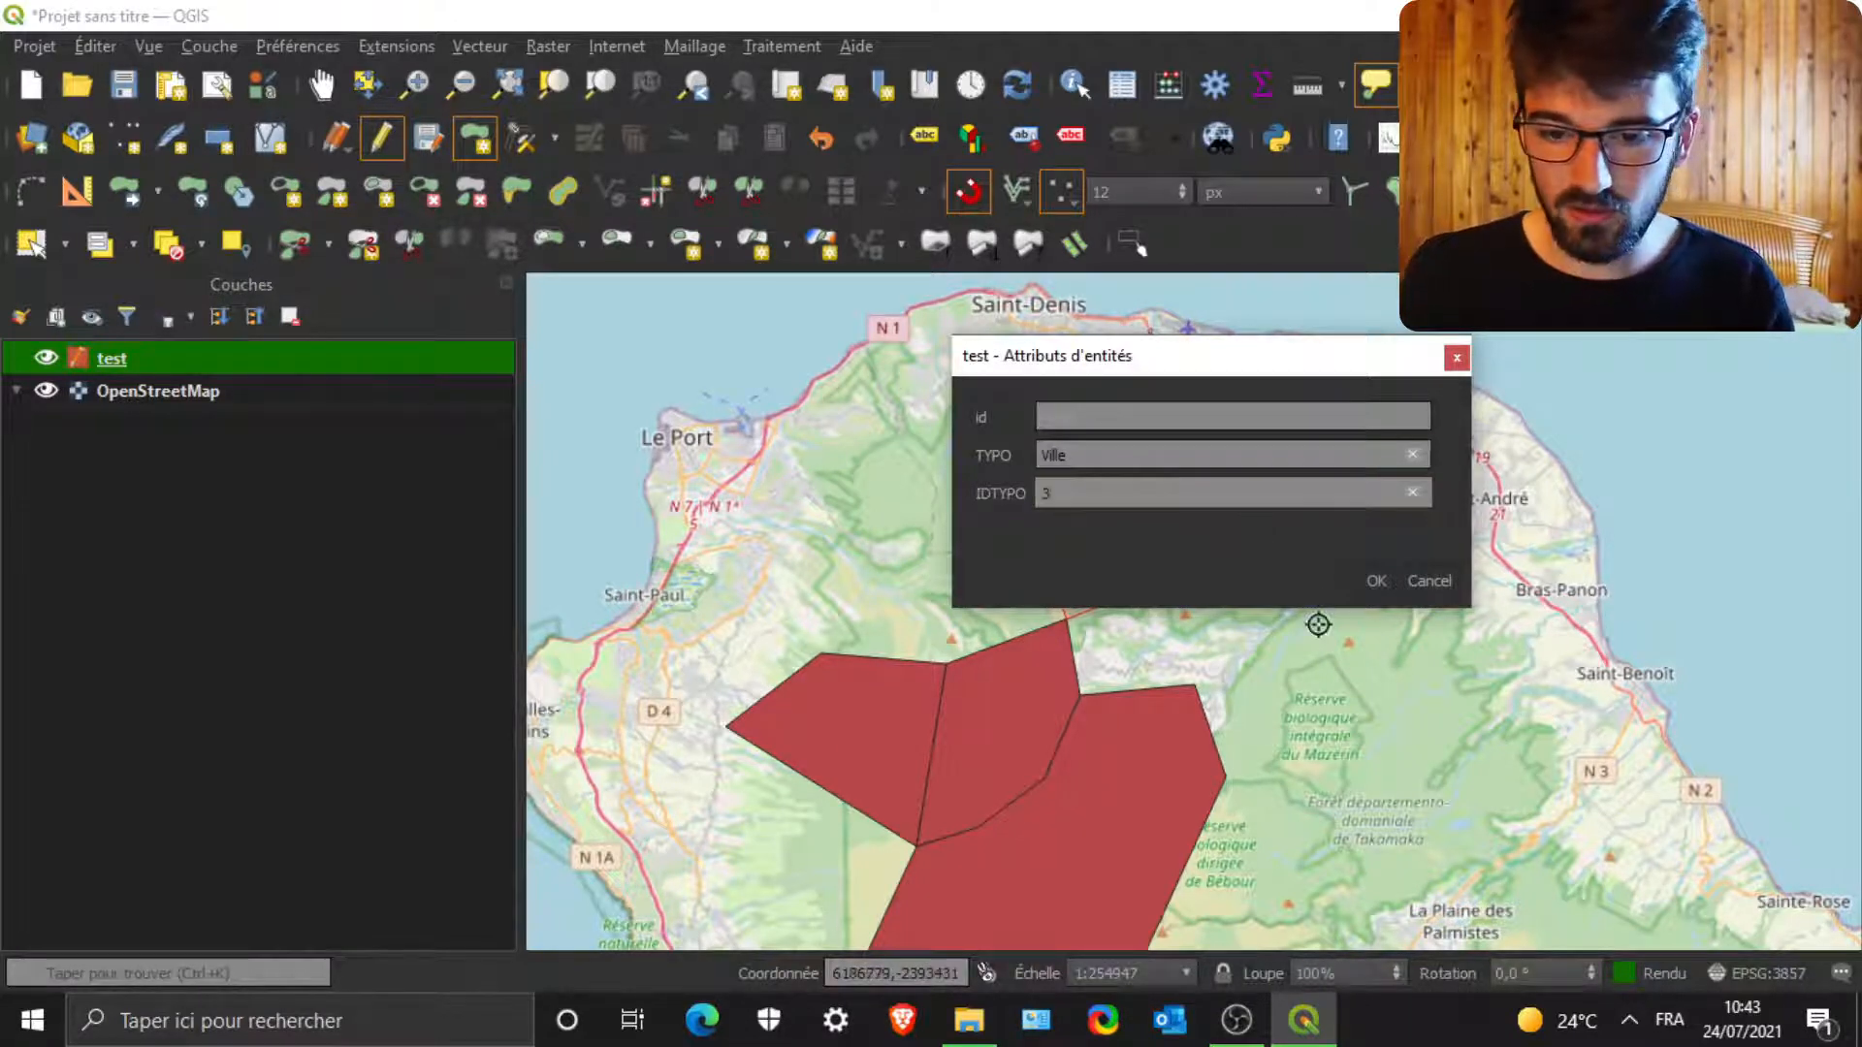
click(1375, 581)
scroll(1162, 663, down, 1)
scroll(1125, 682, up, 1)
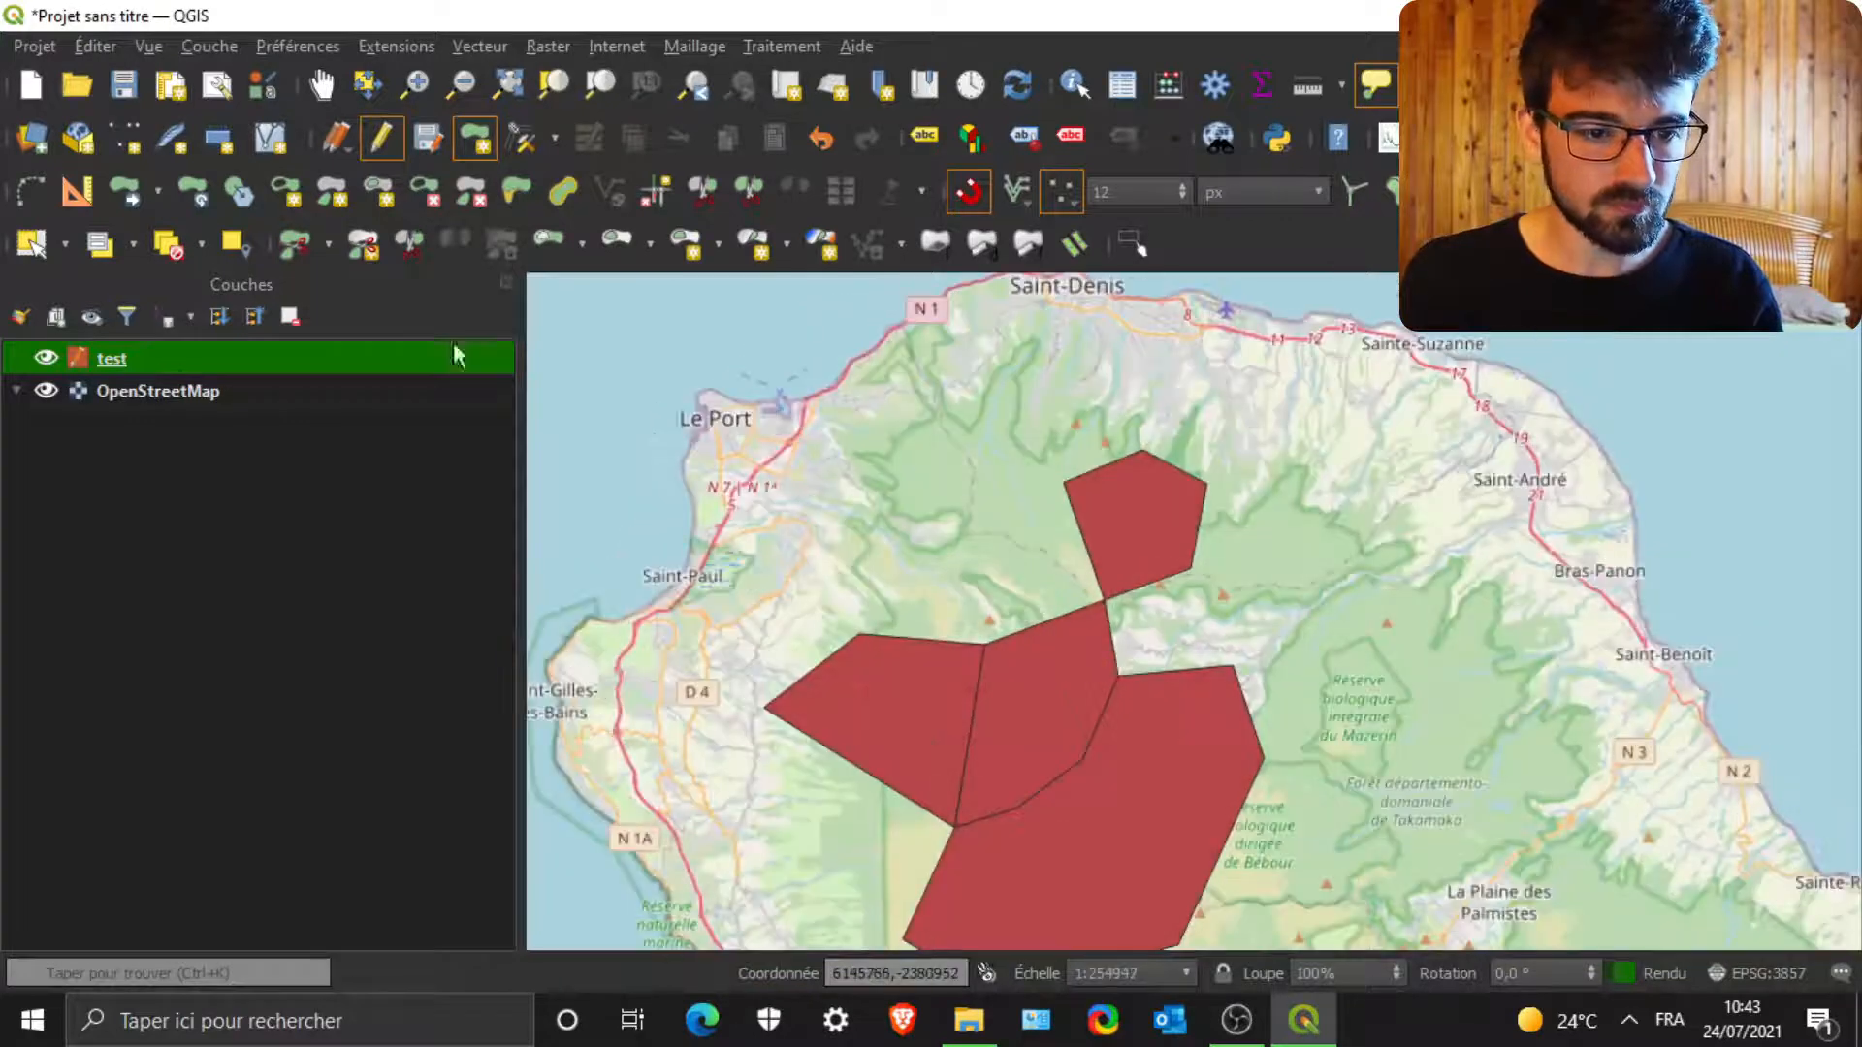
- Open the test layer's symbology properties and switch the renderer from single symbol to categorized (Catégorisé)
right_click(173, 357)
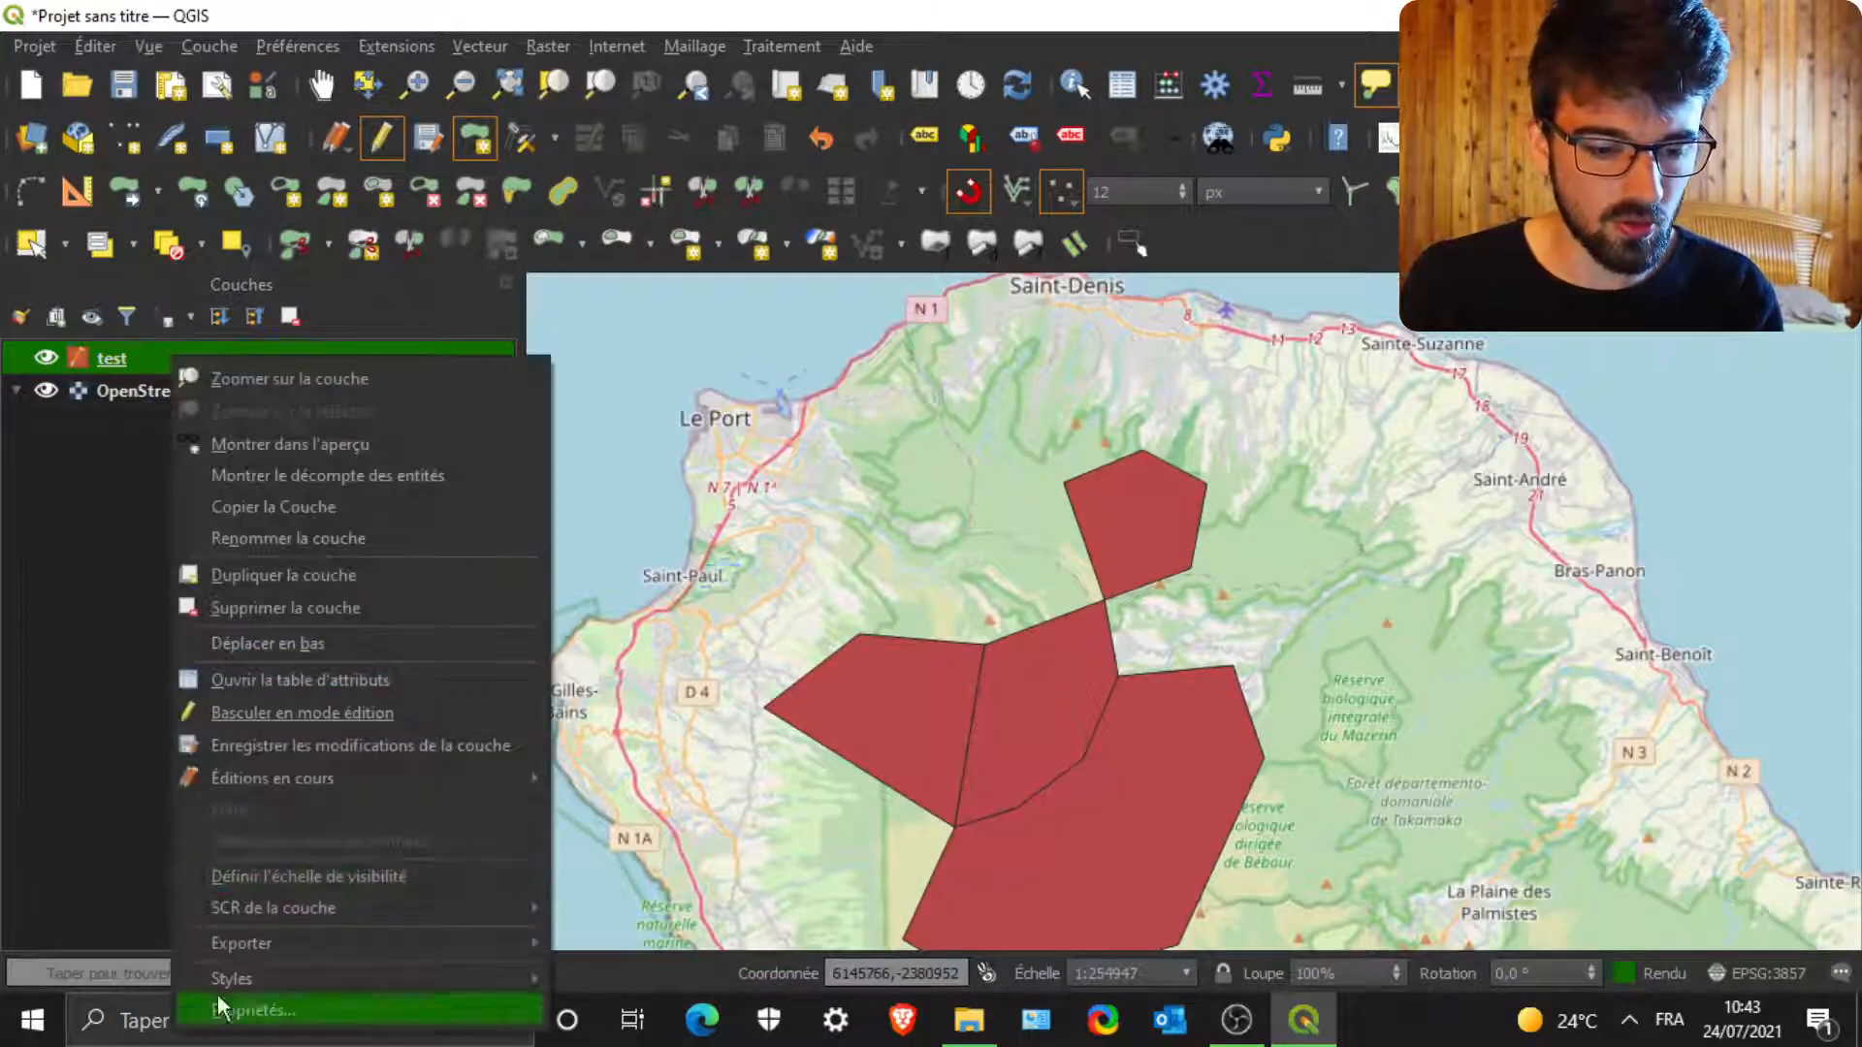
click(242, 1007)
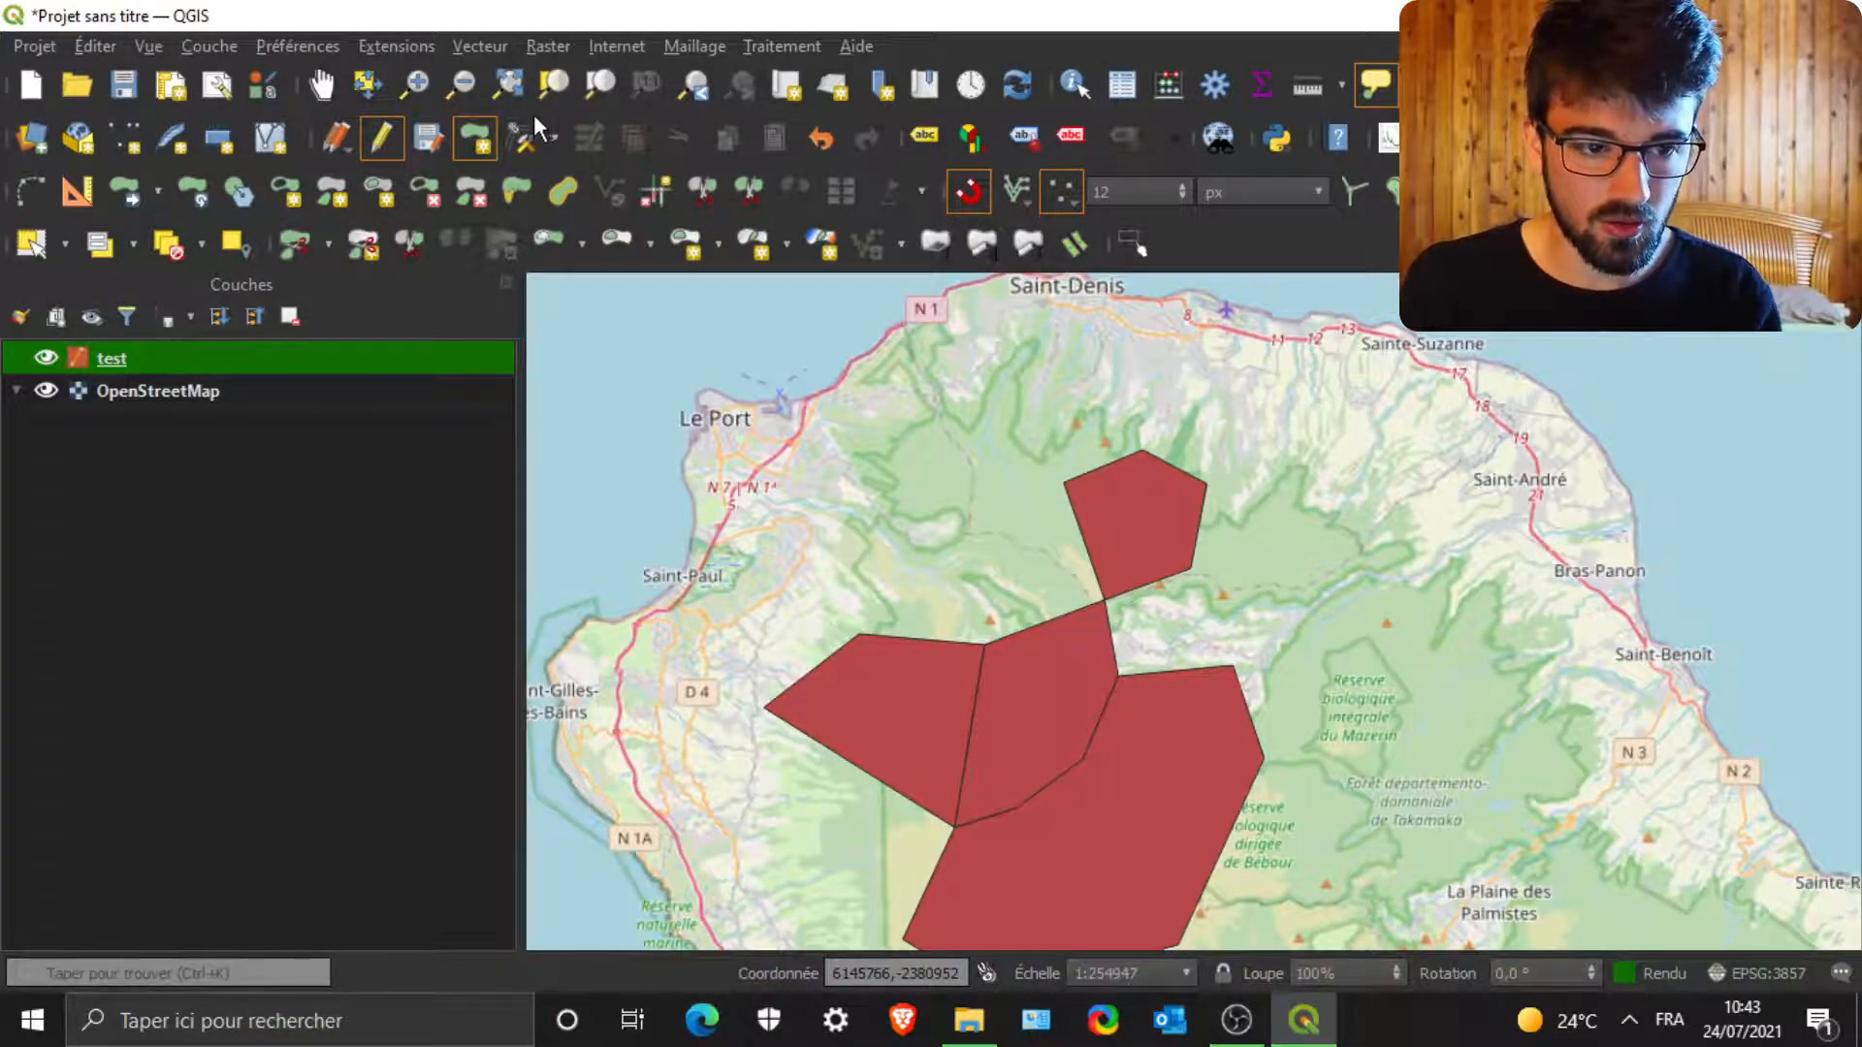
double_click(183, 367)
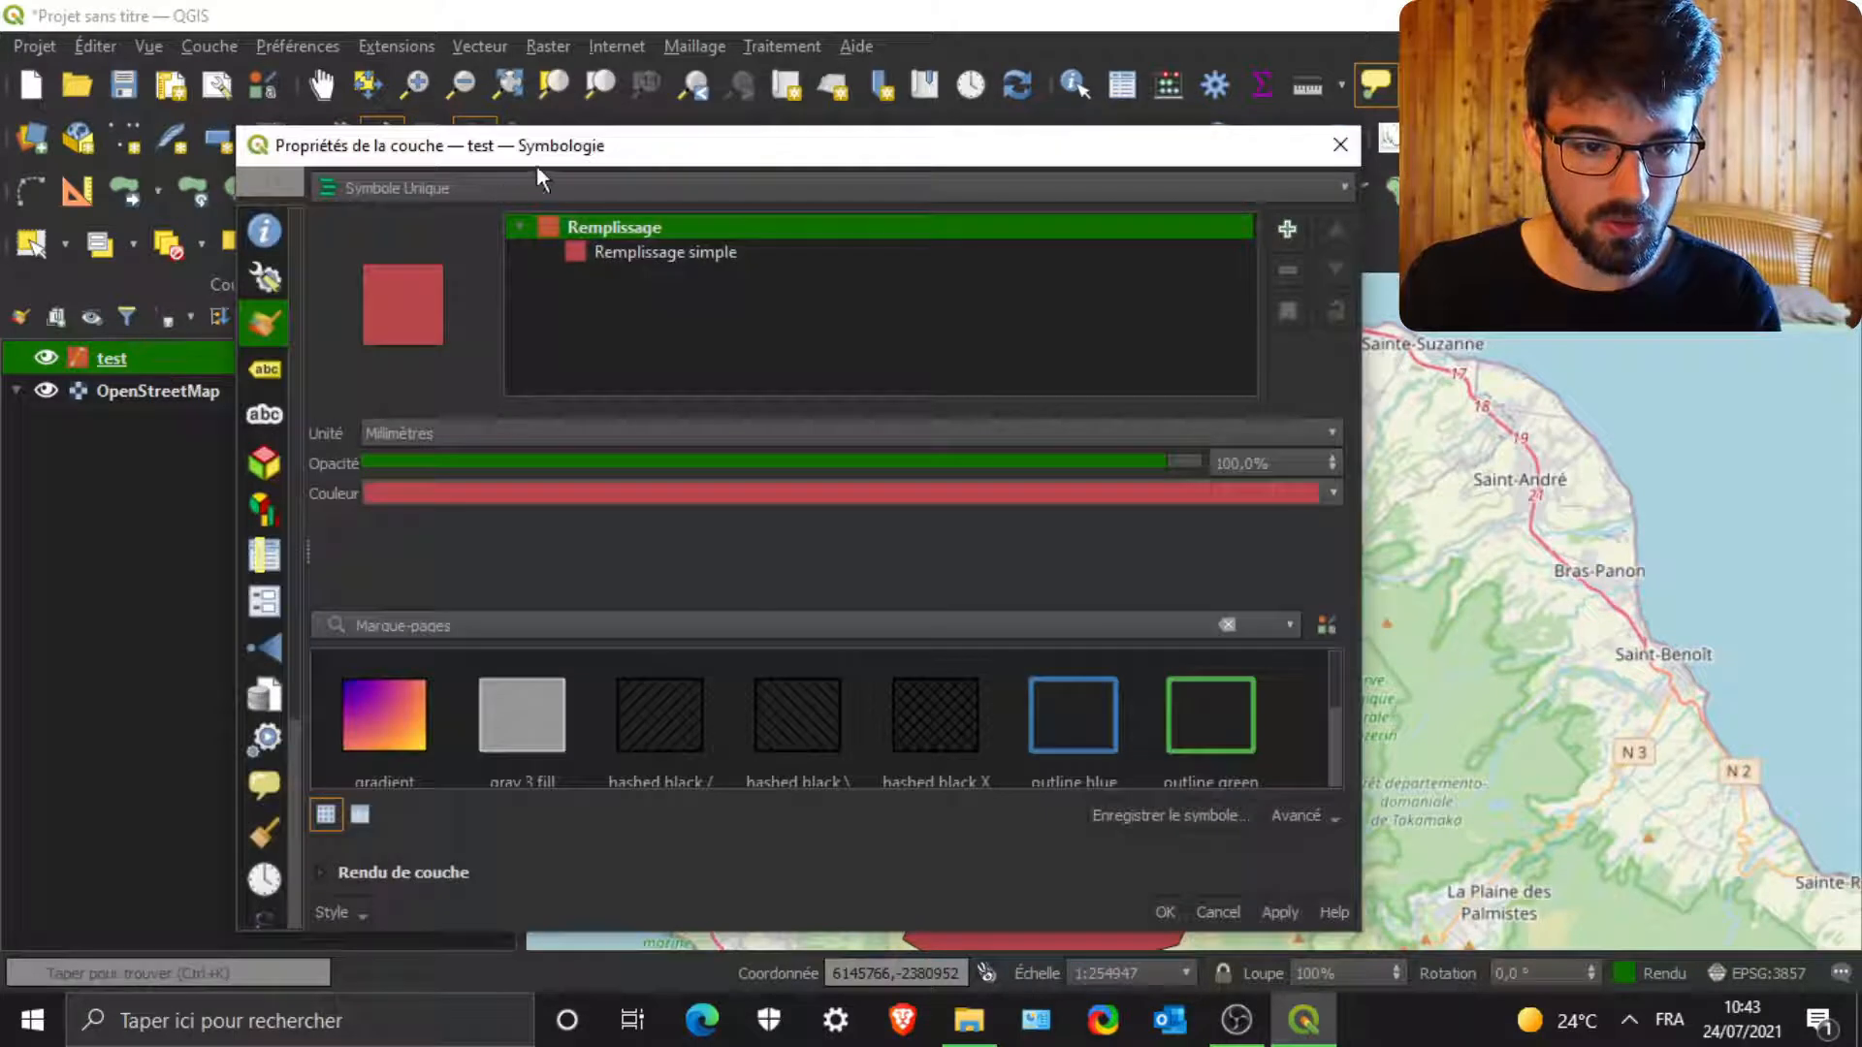
click(428, 190)
click(356, 223)
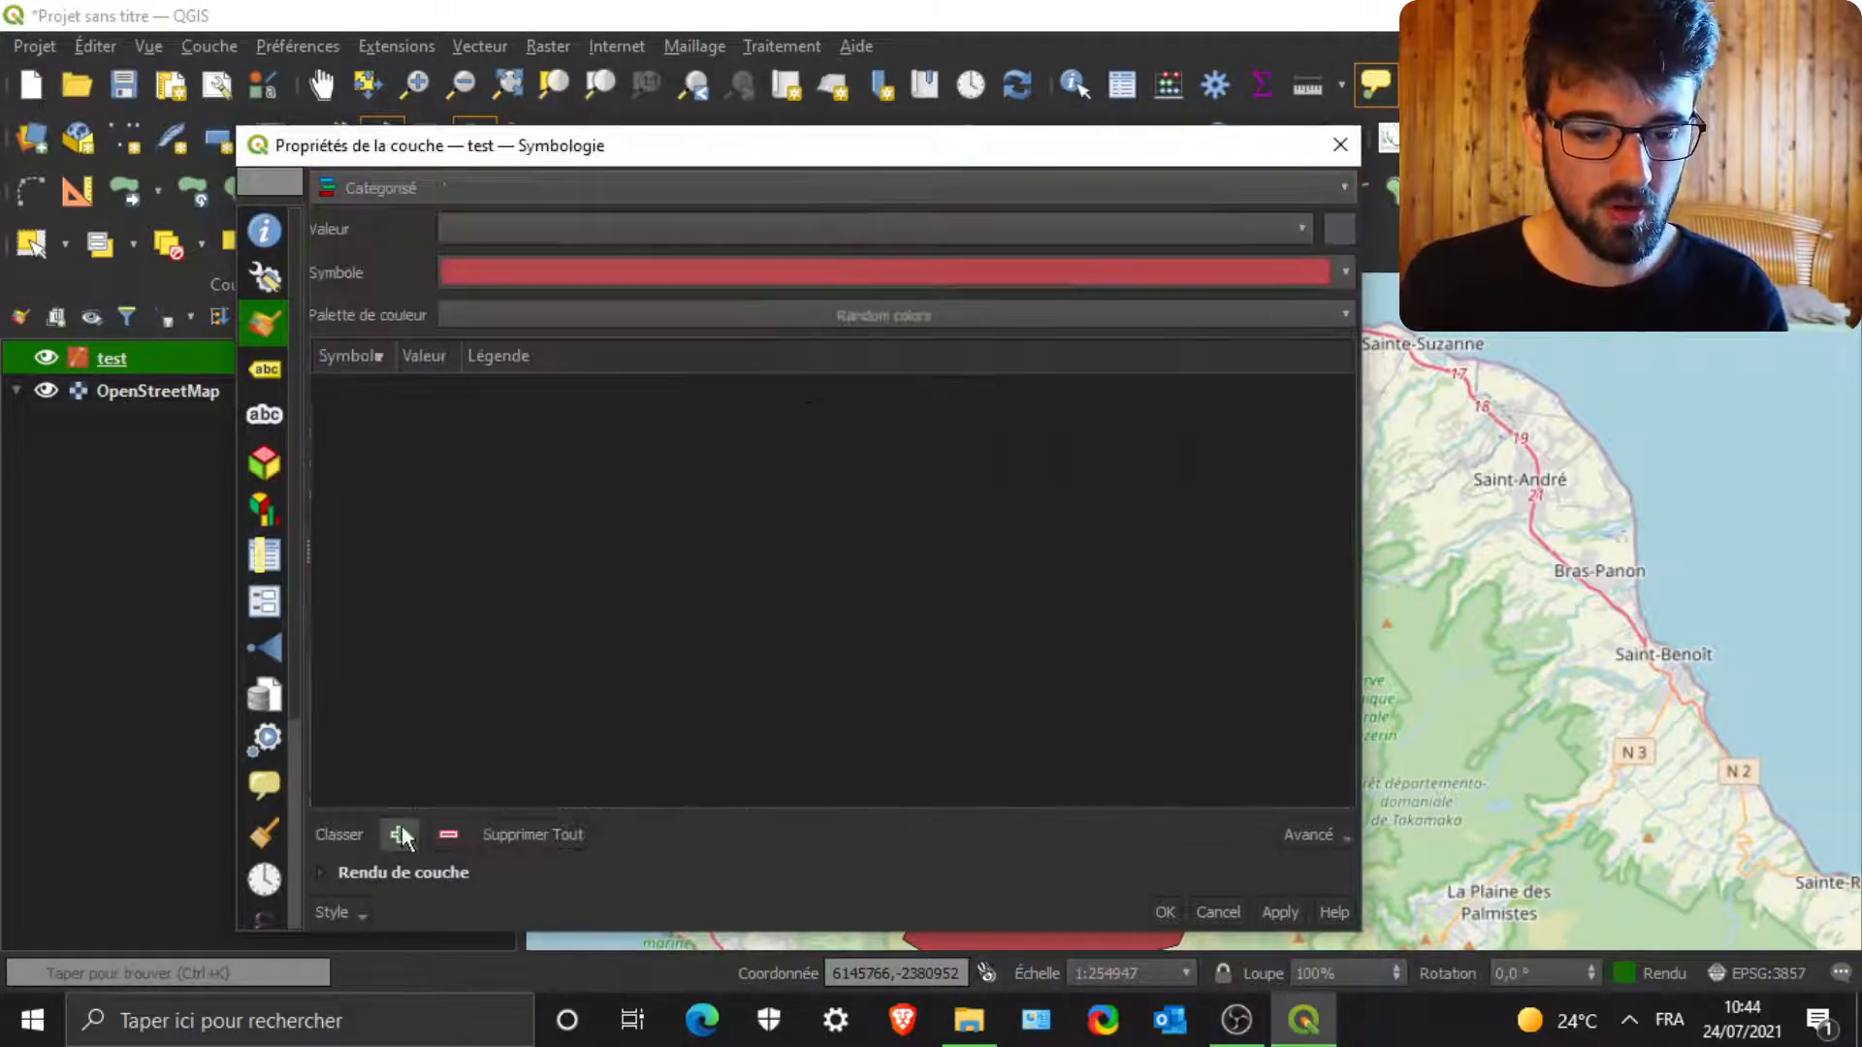
- Classify the test layer's categories by the IDTYPO field with random colors and apply the style to the map
click(339, 834)
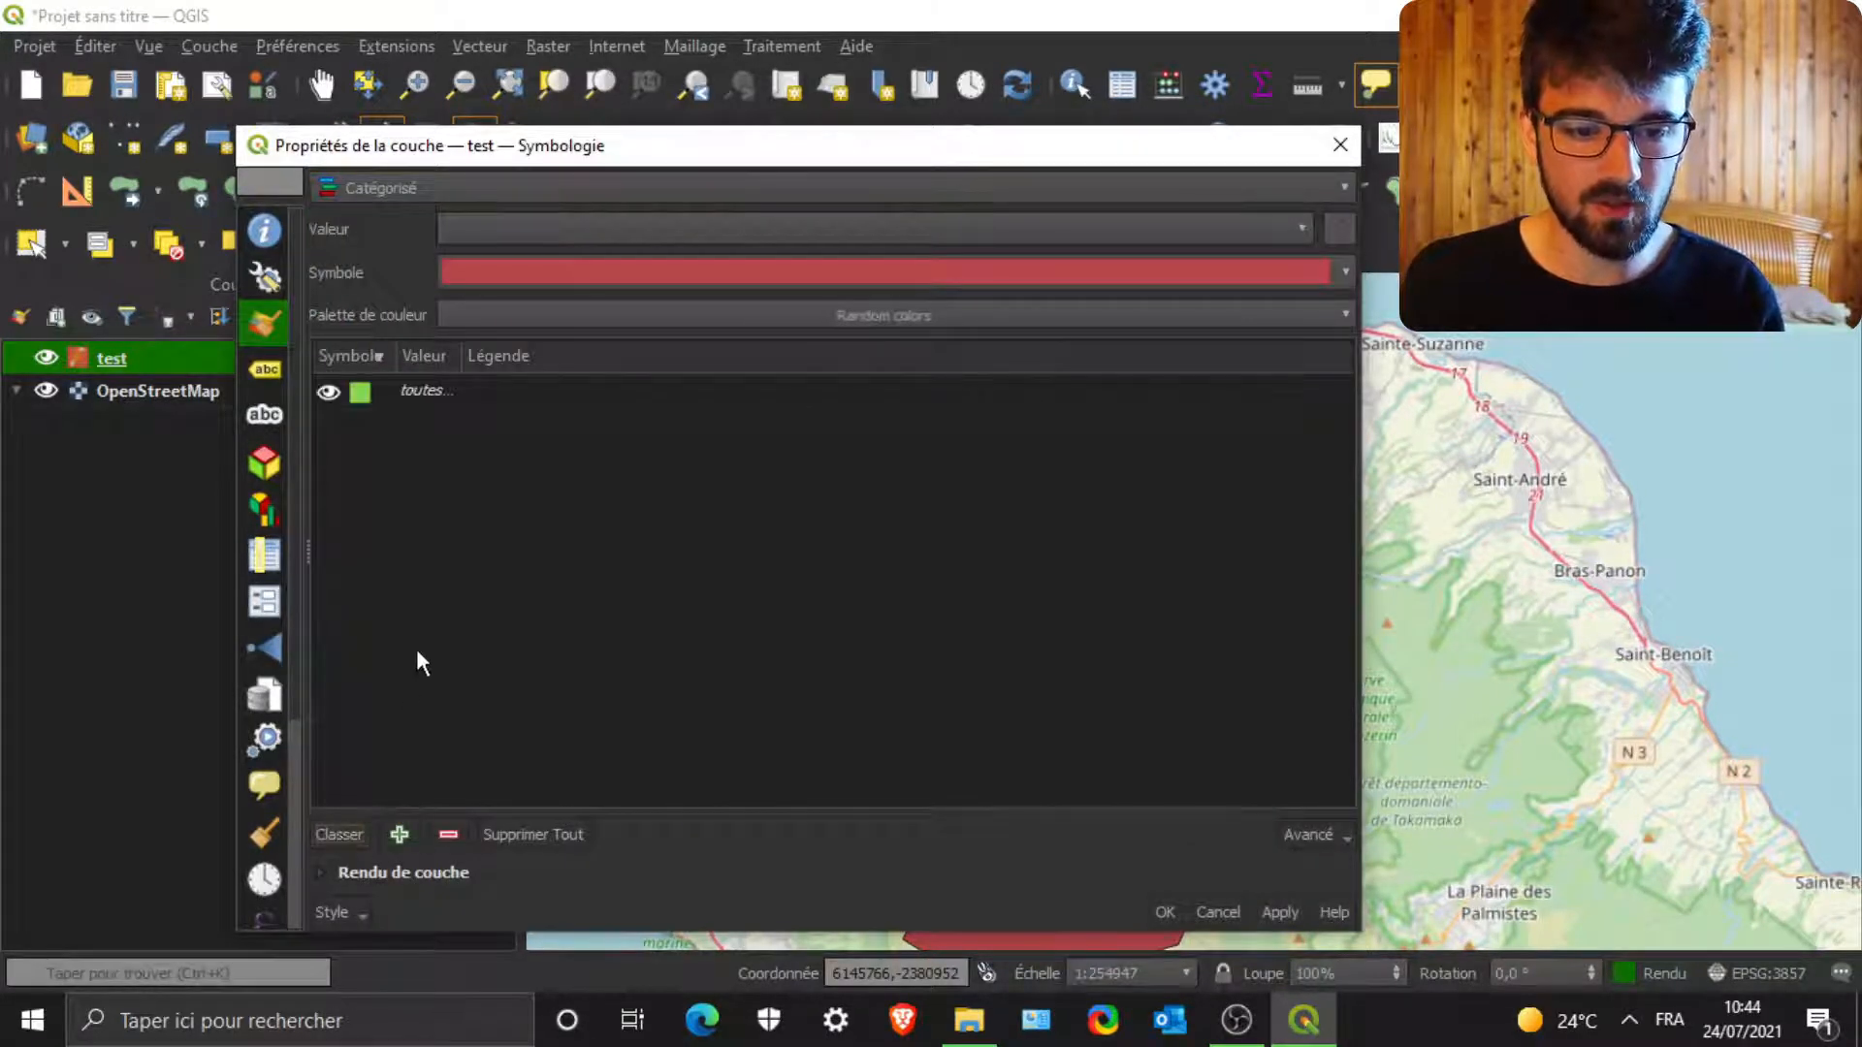
click(1300, 226)
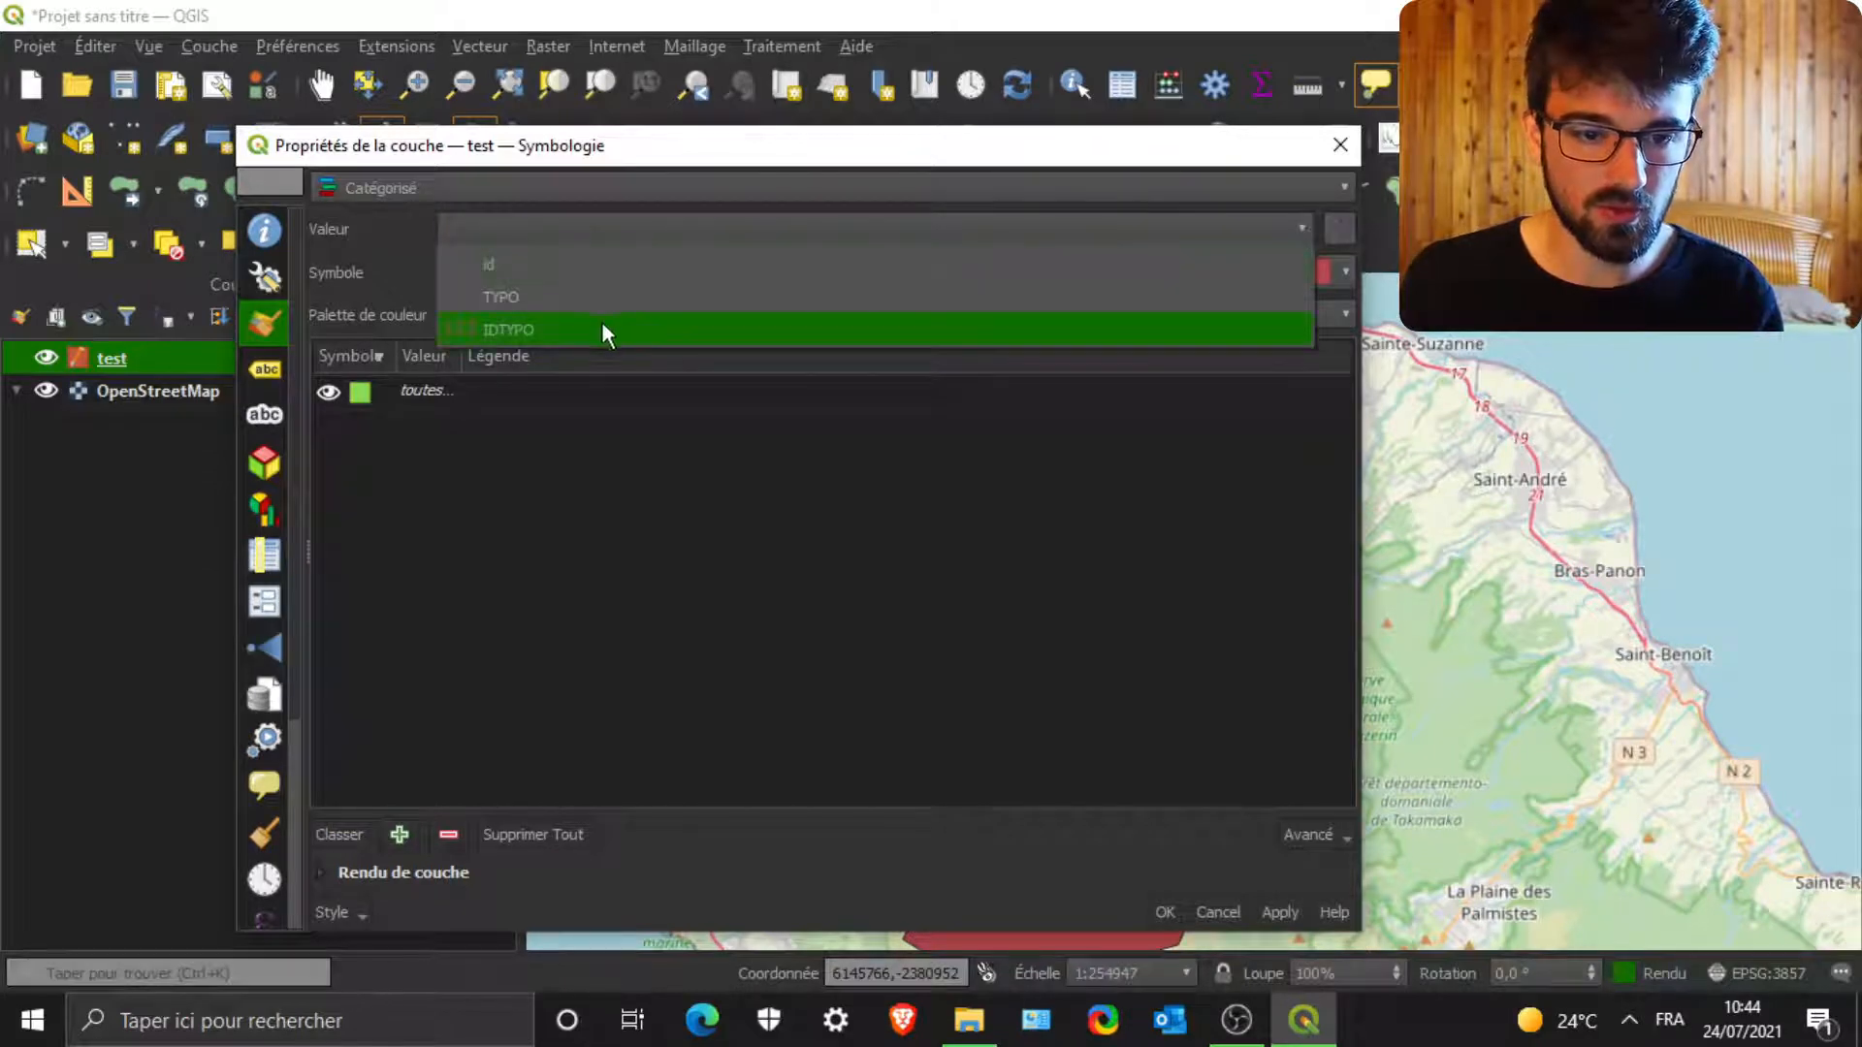
click(509, 329)
click(337, 832)
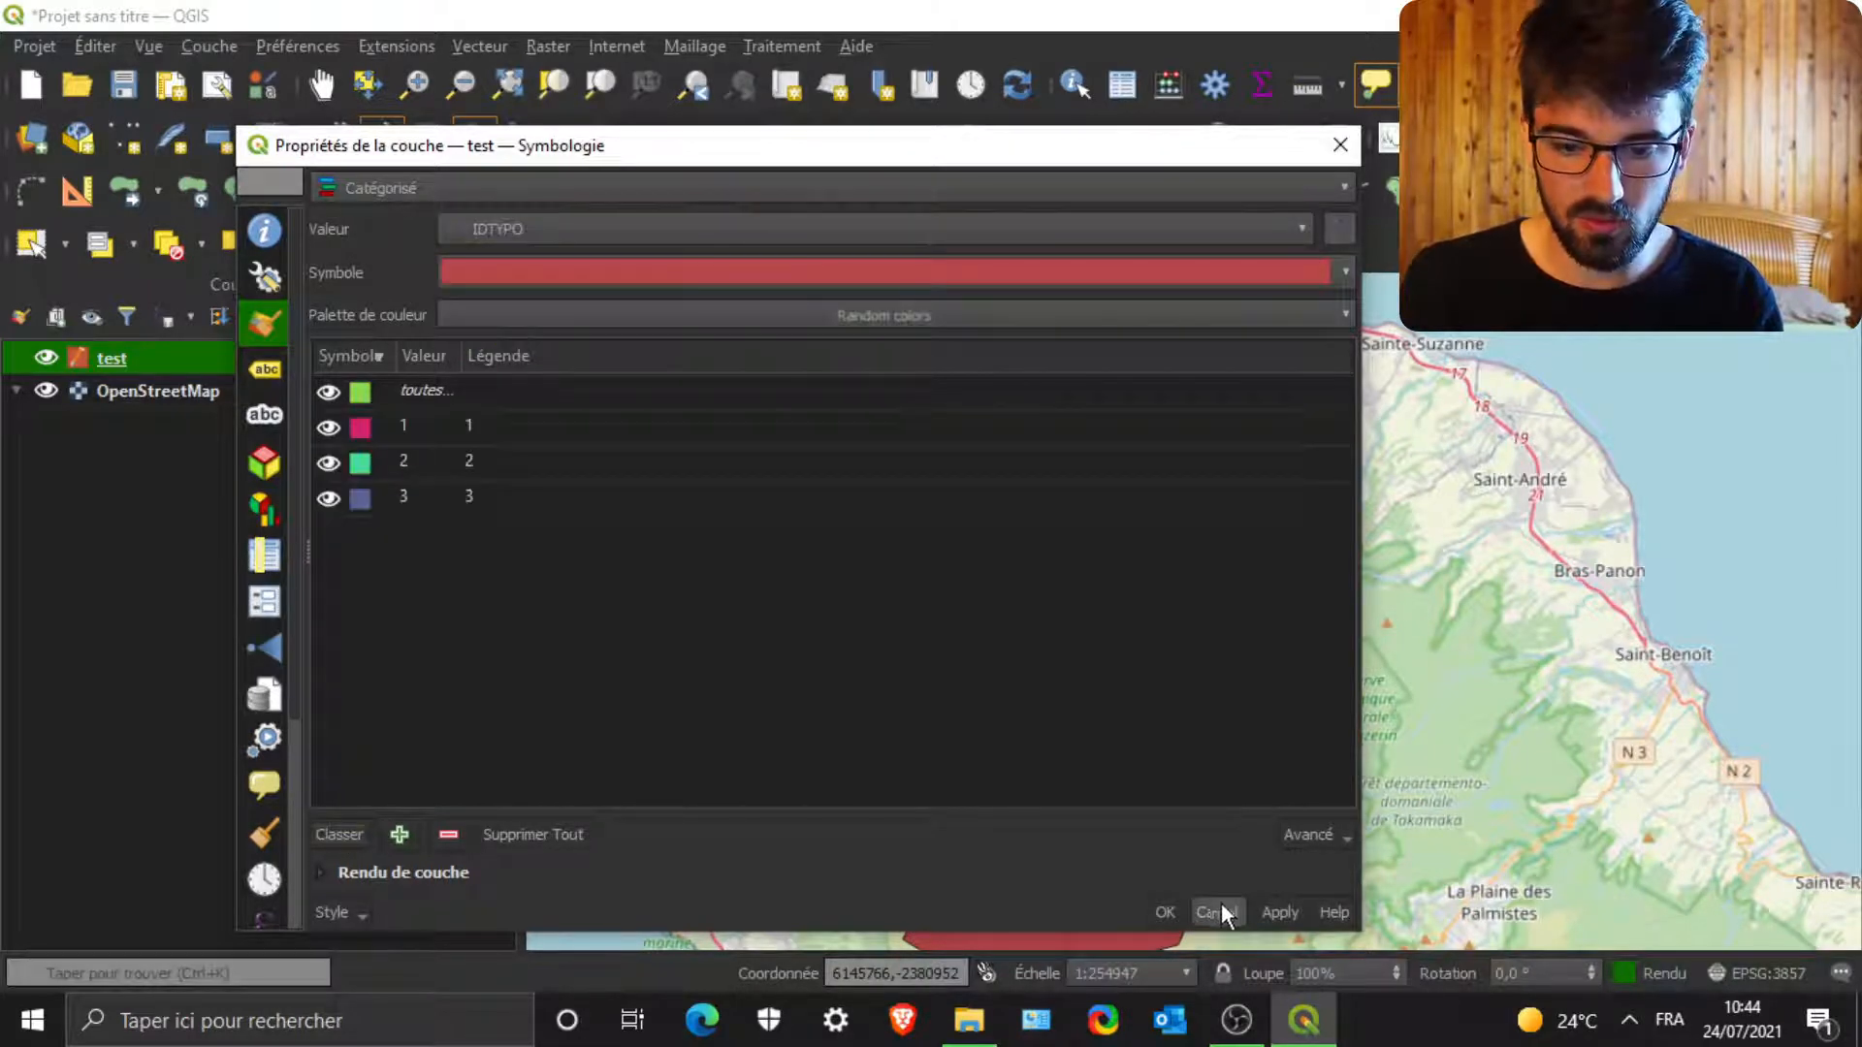
click(1276, 911)
click(1162, 911)
scroll(1026, 685, down, 1)
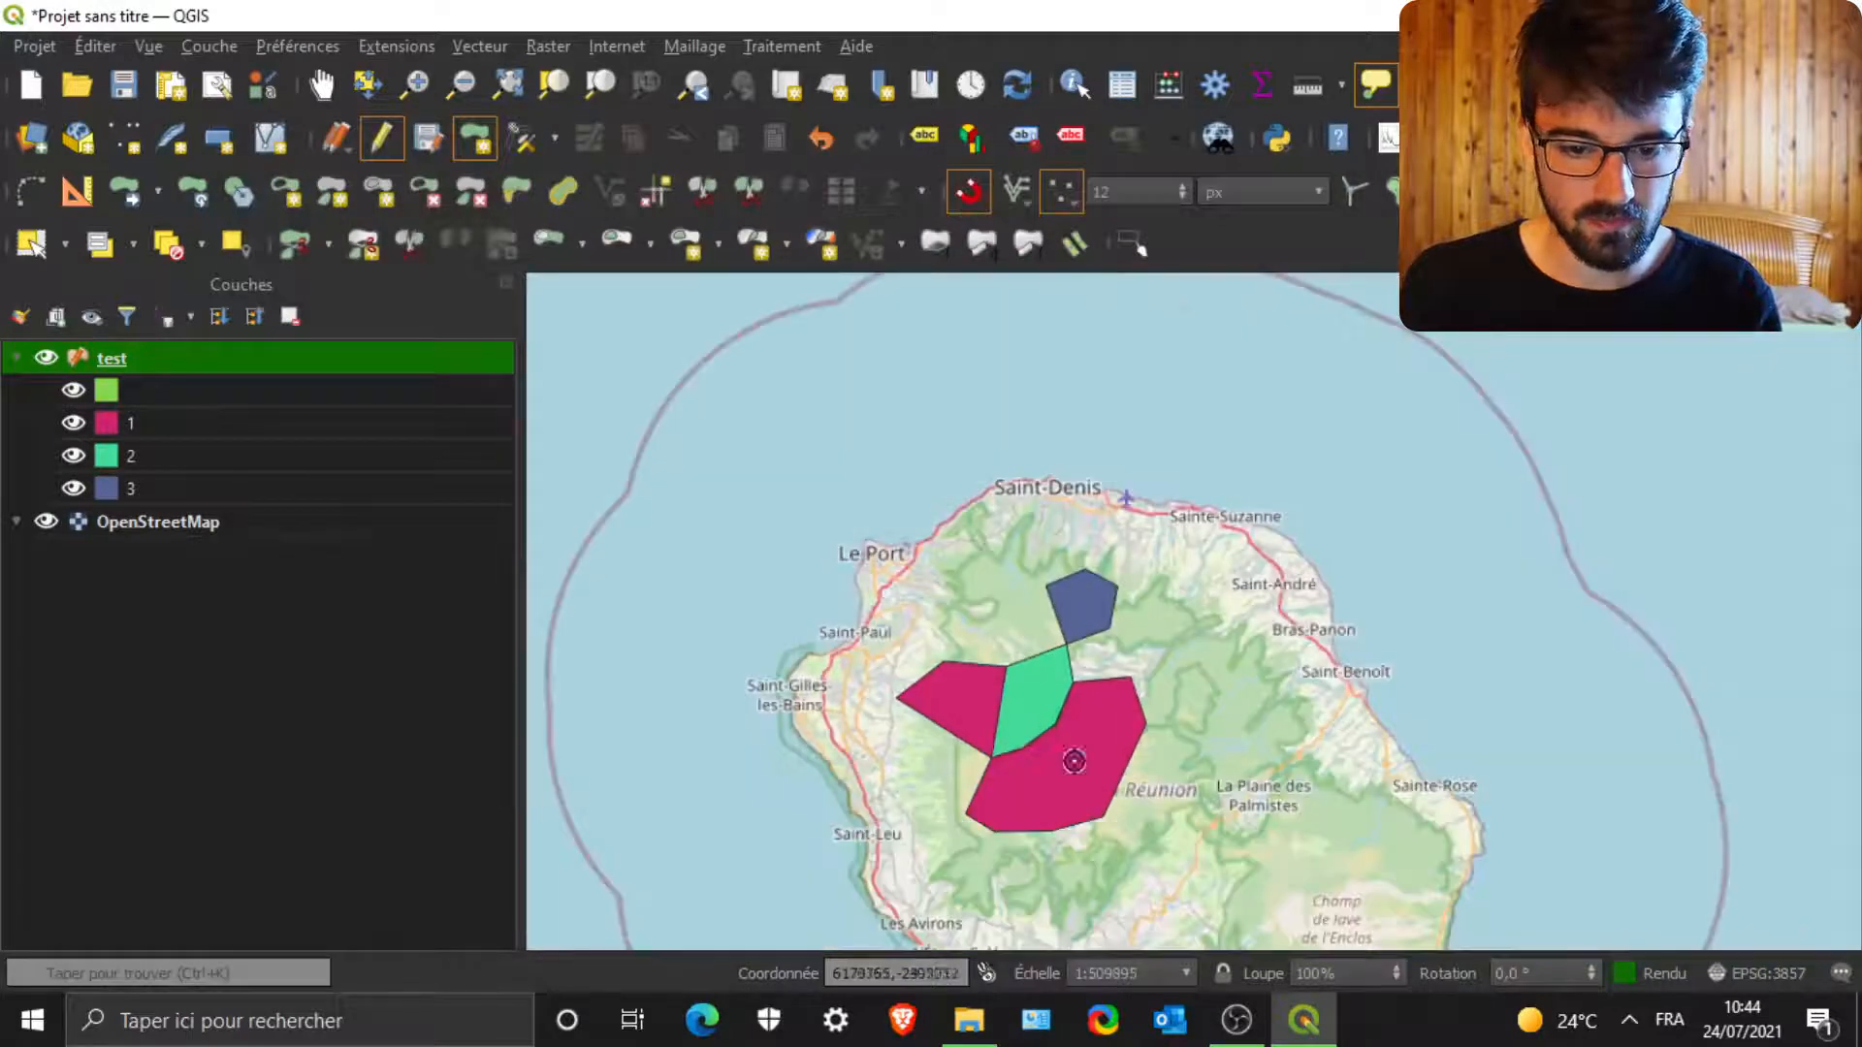
scroll(1072, 760, up, 1)
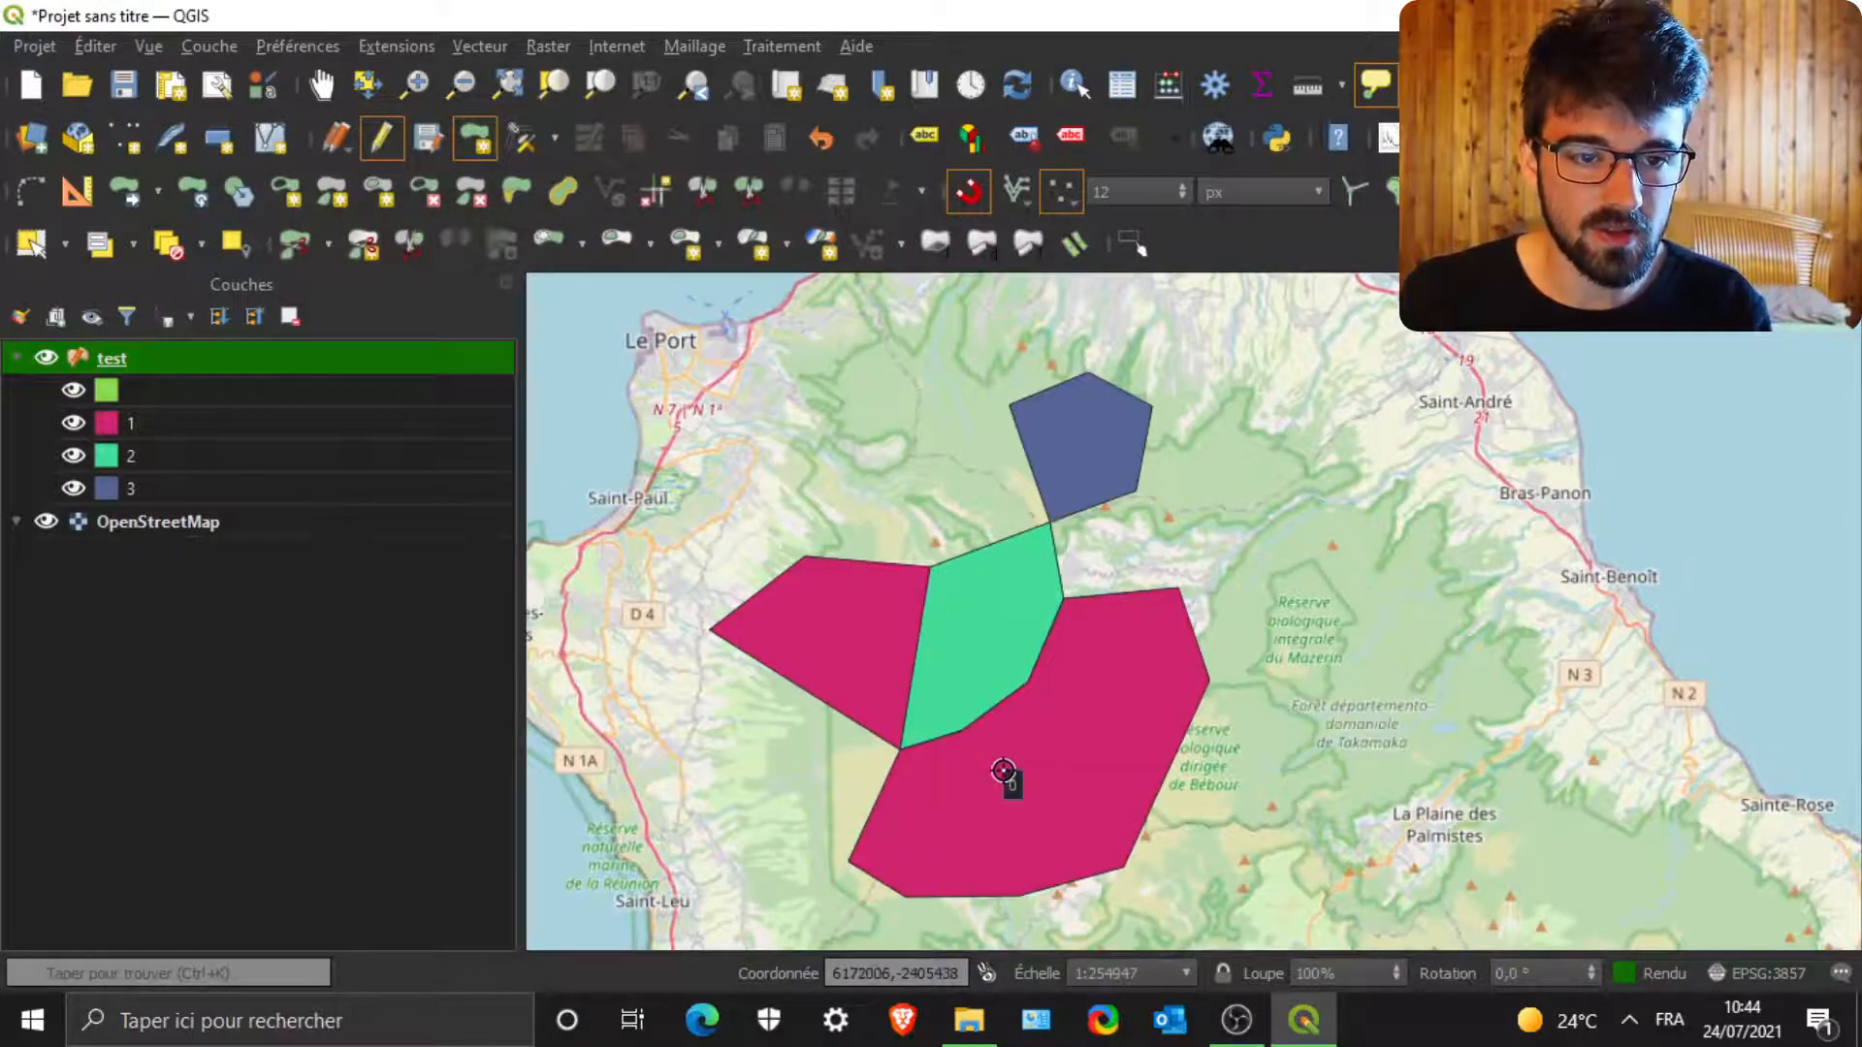
- Search all extensions for Lecos in the plugin manager and check whether LecoS - Landscape Ecology Statistics is installed
click(549, 46)
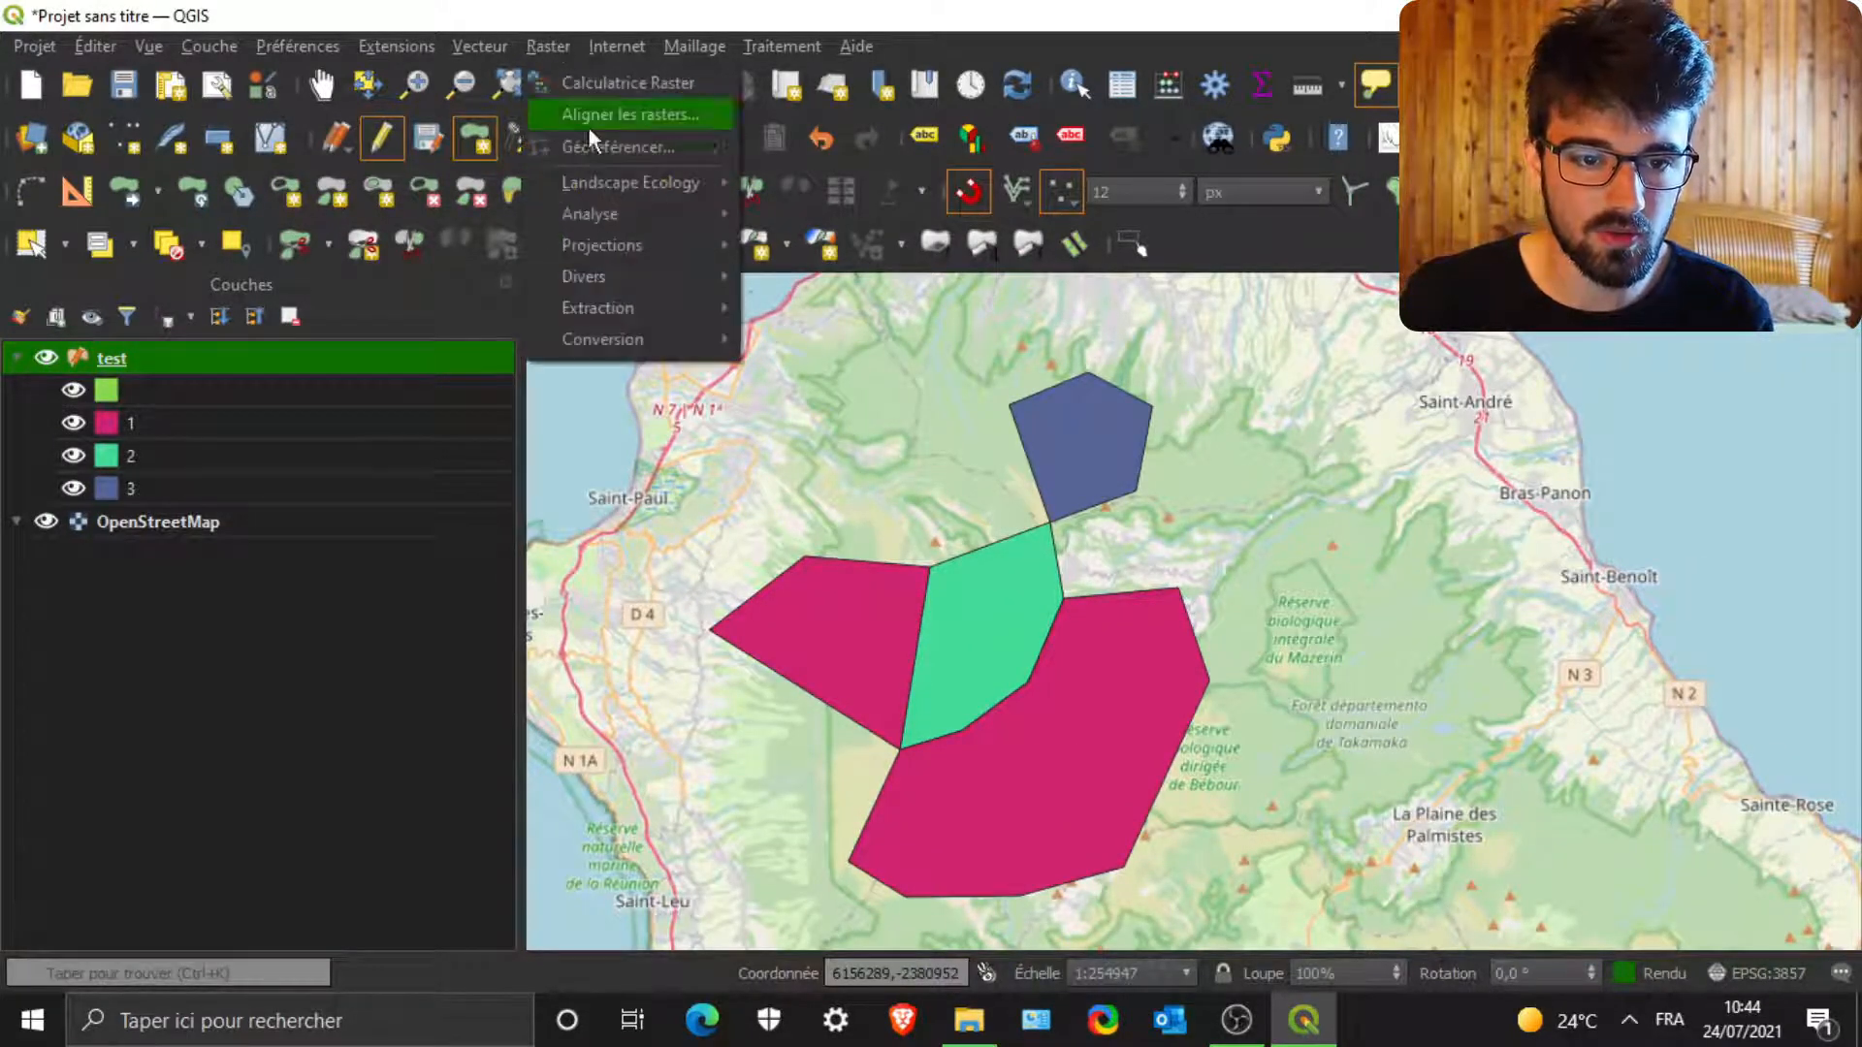
mouse_move(411, 45)
click(454, 89)
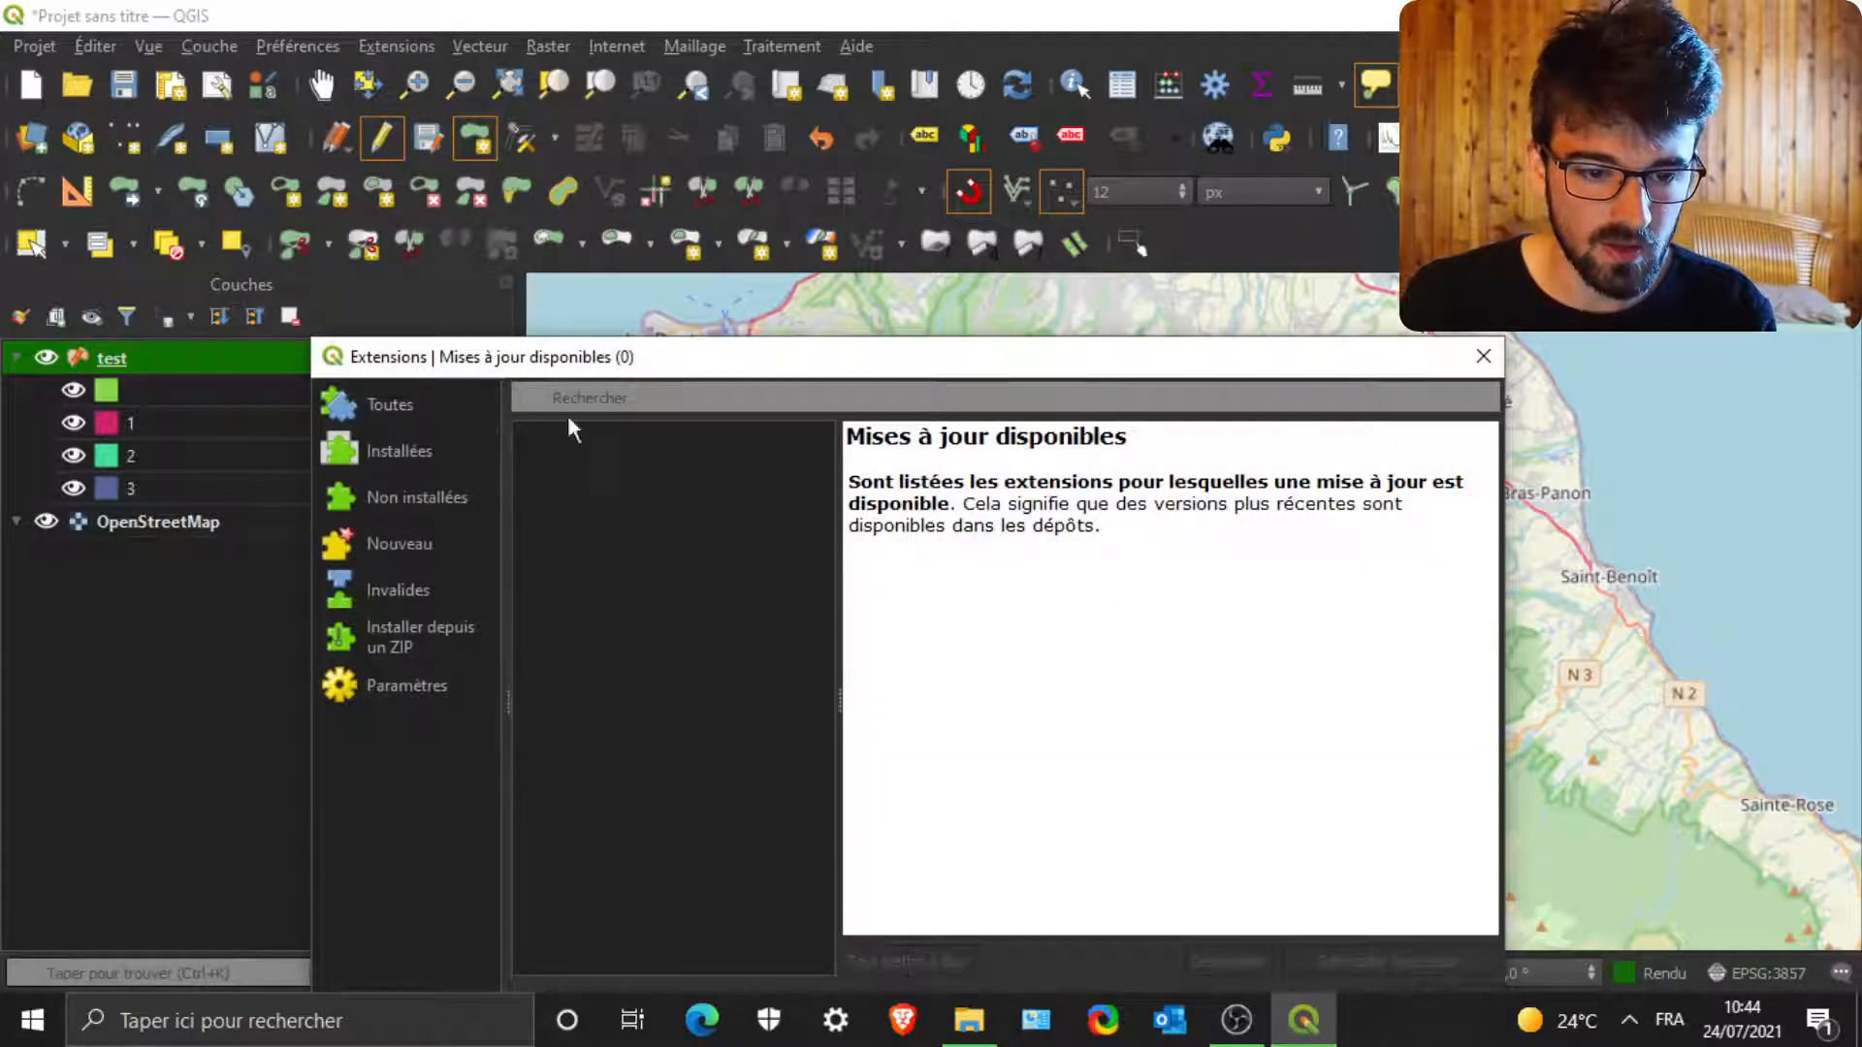
click(570, 396)
text(Lecos)
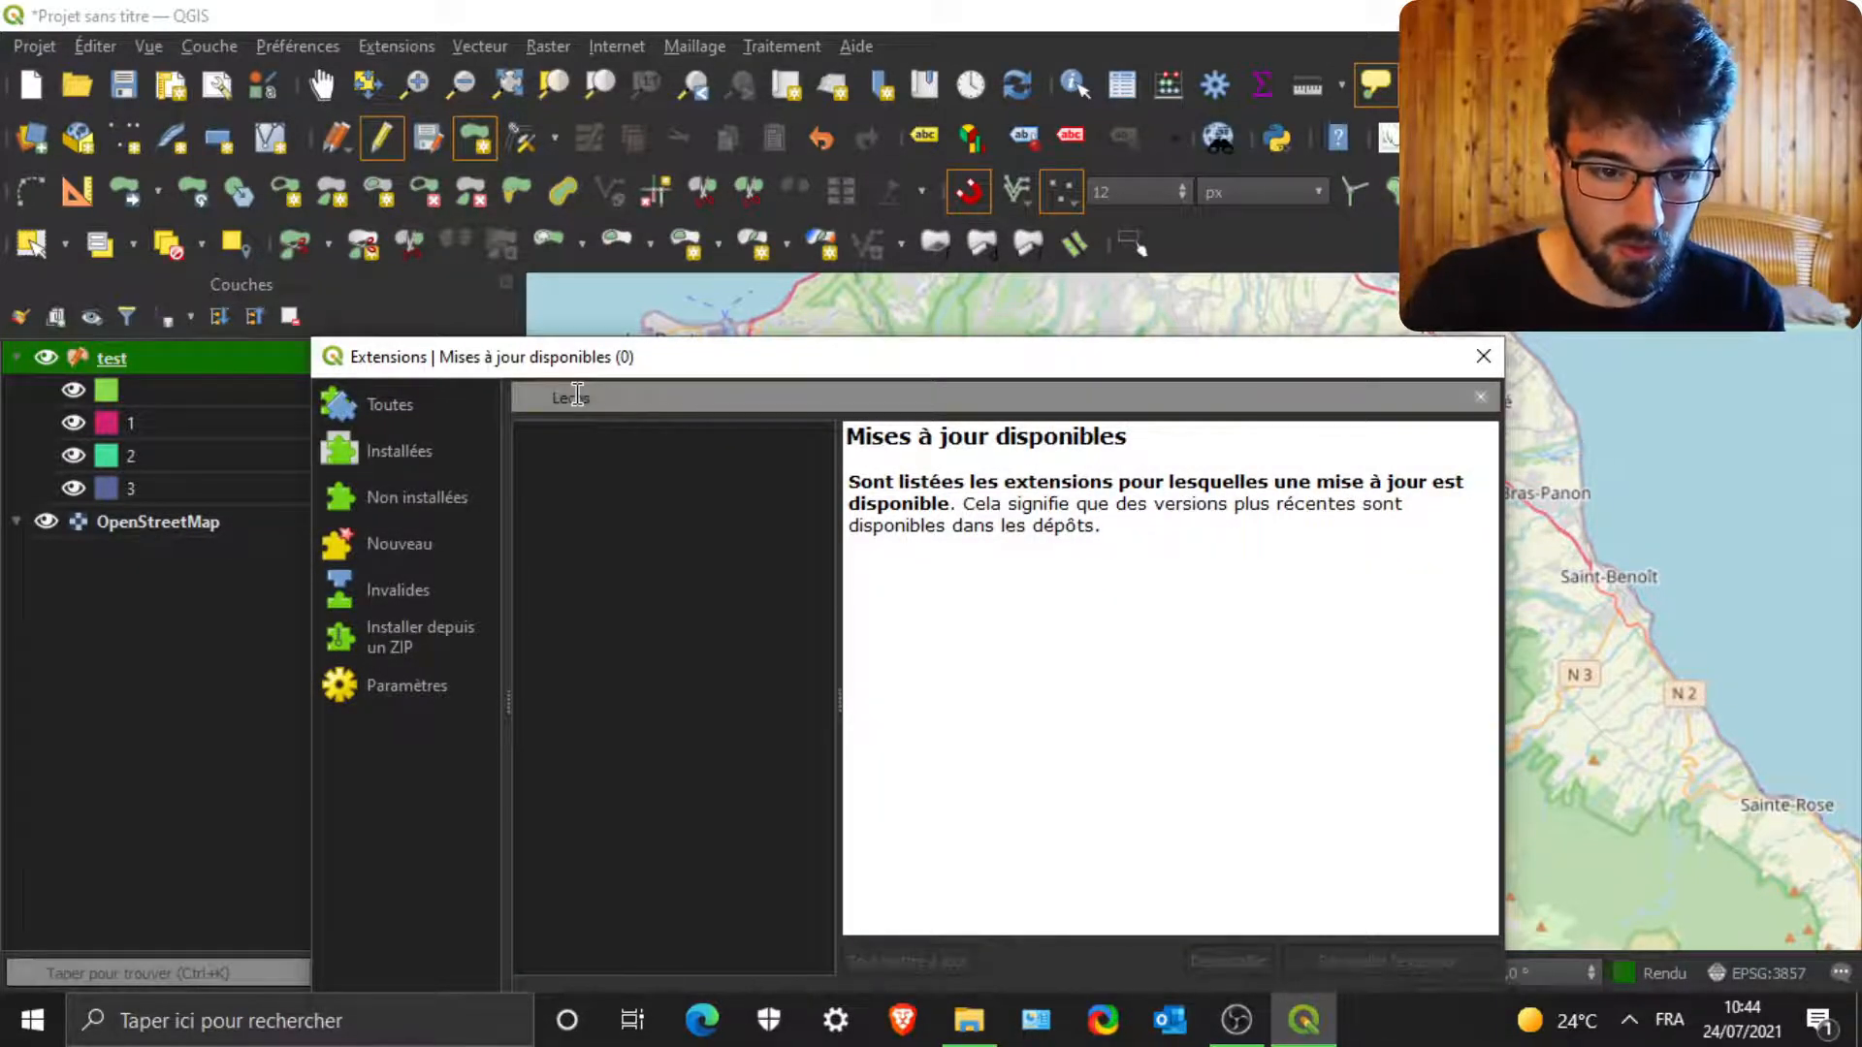
click(393, 417)
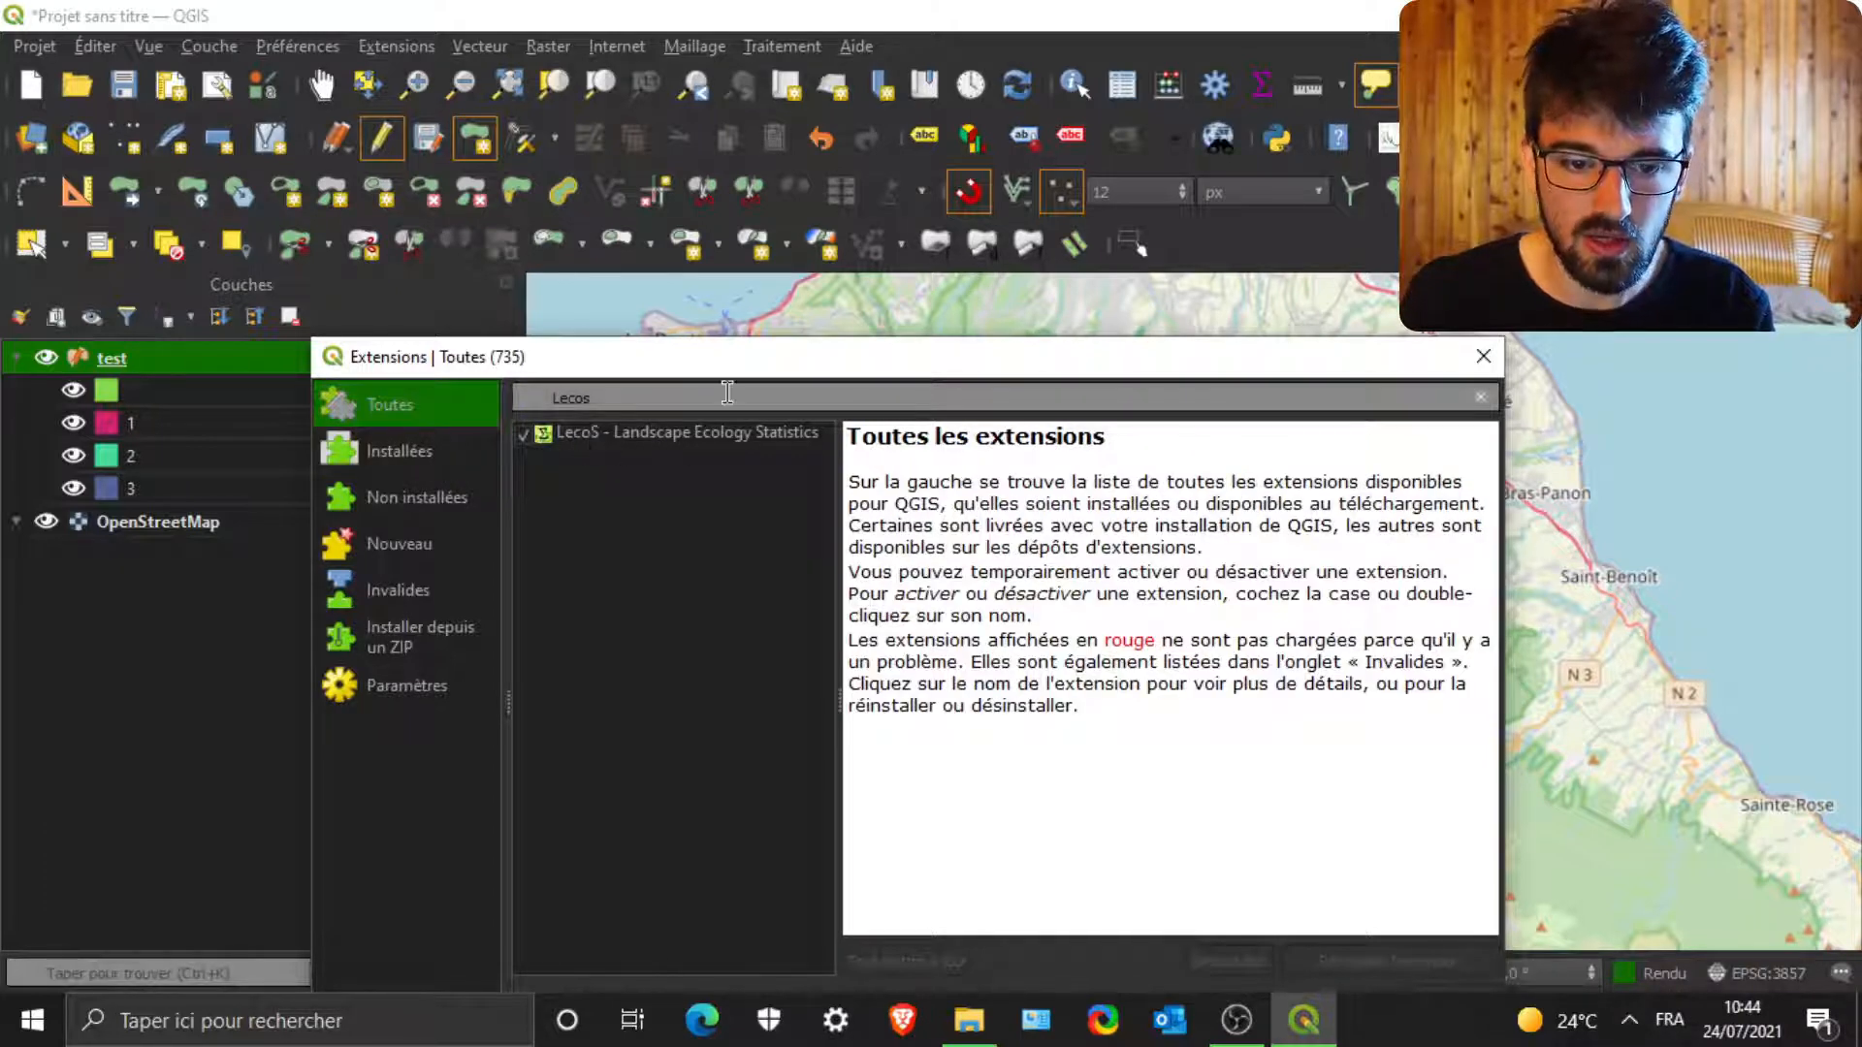
drag(780, 375, 731, 241)
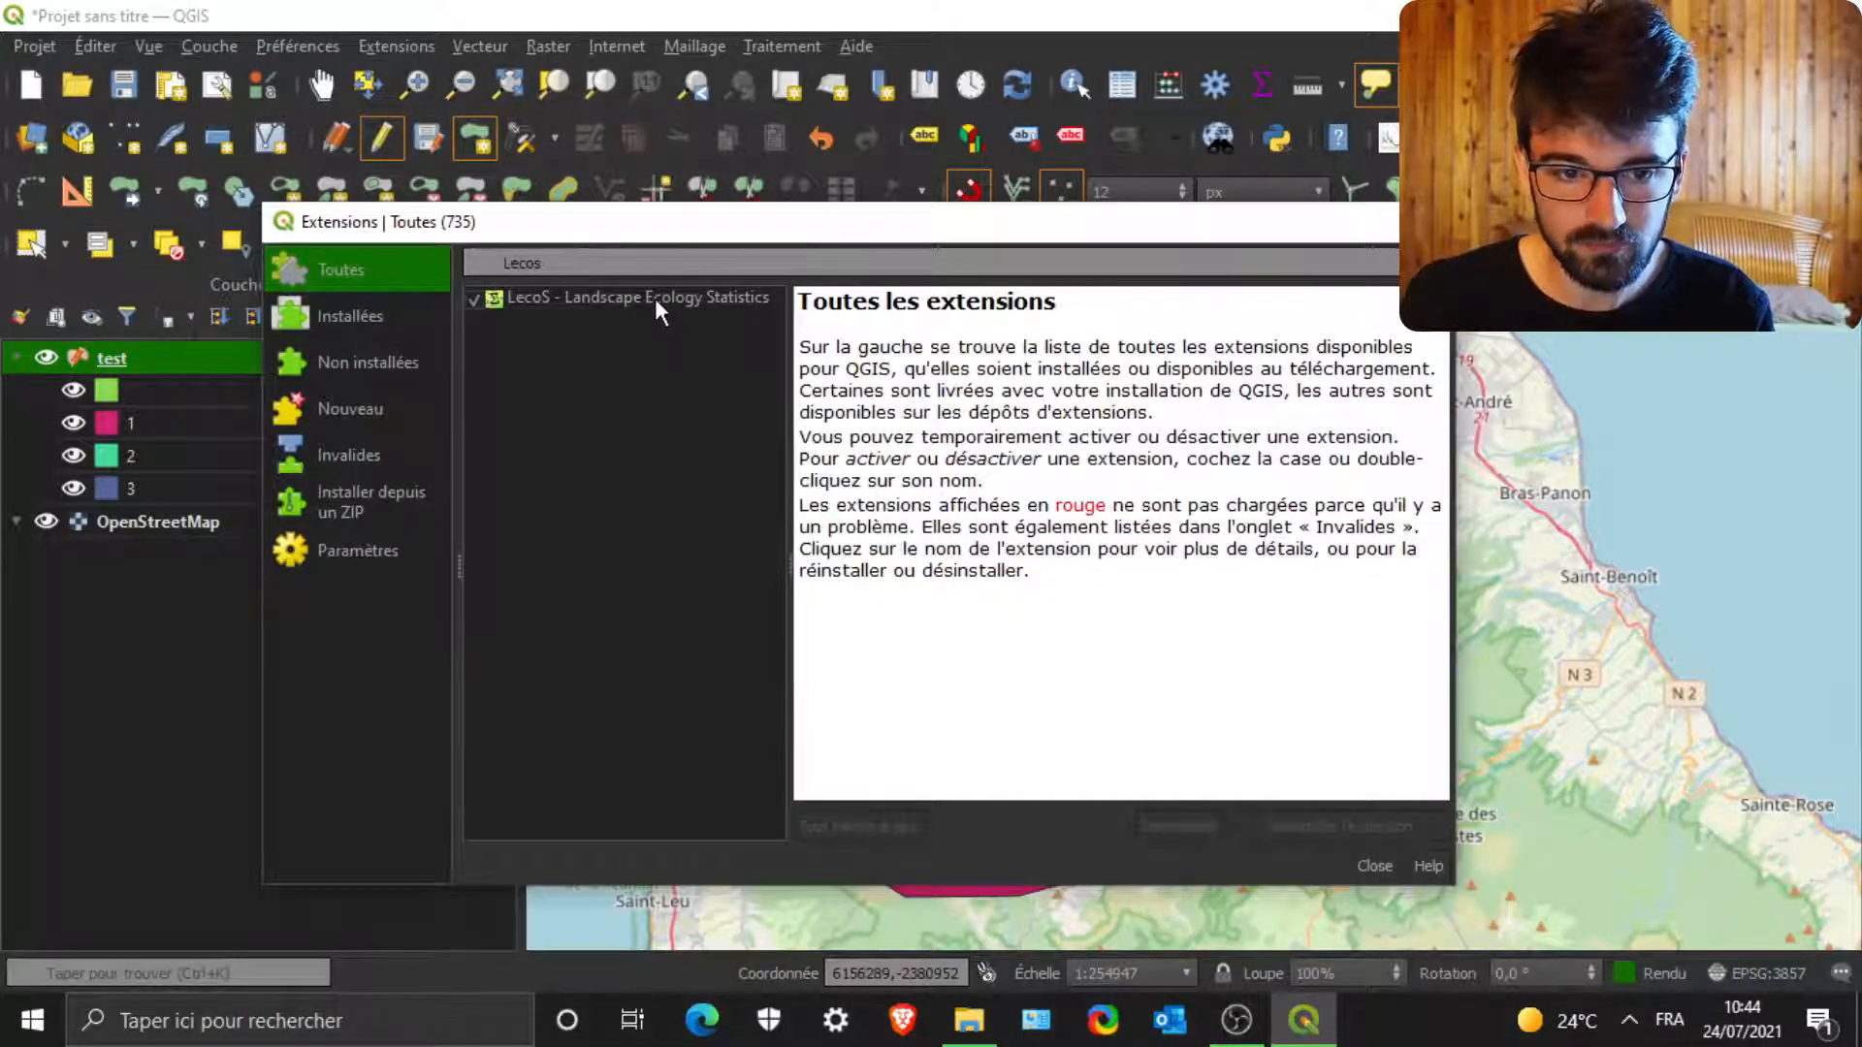
click(640, 300)
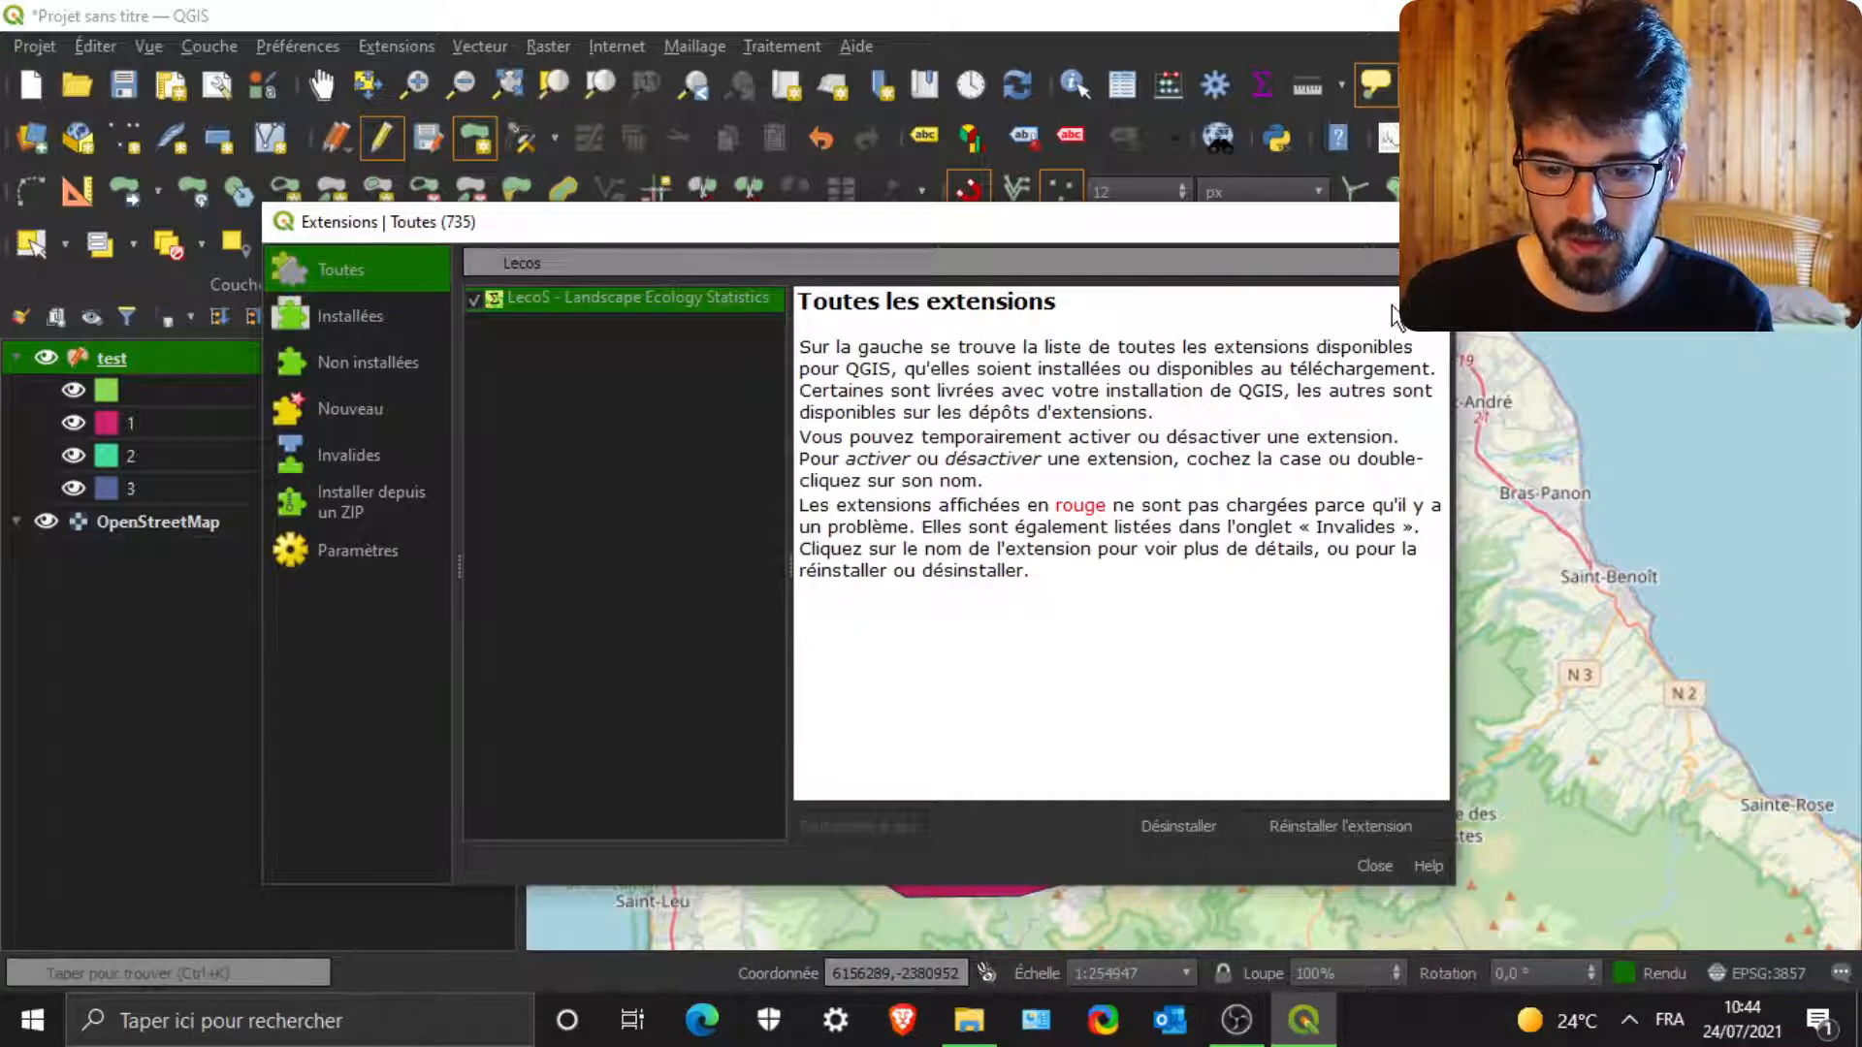
key(Escape)
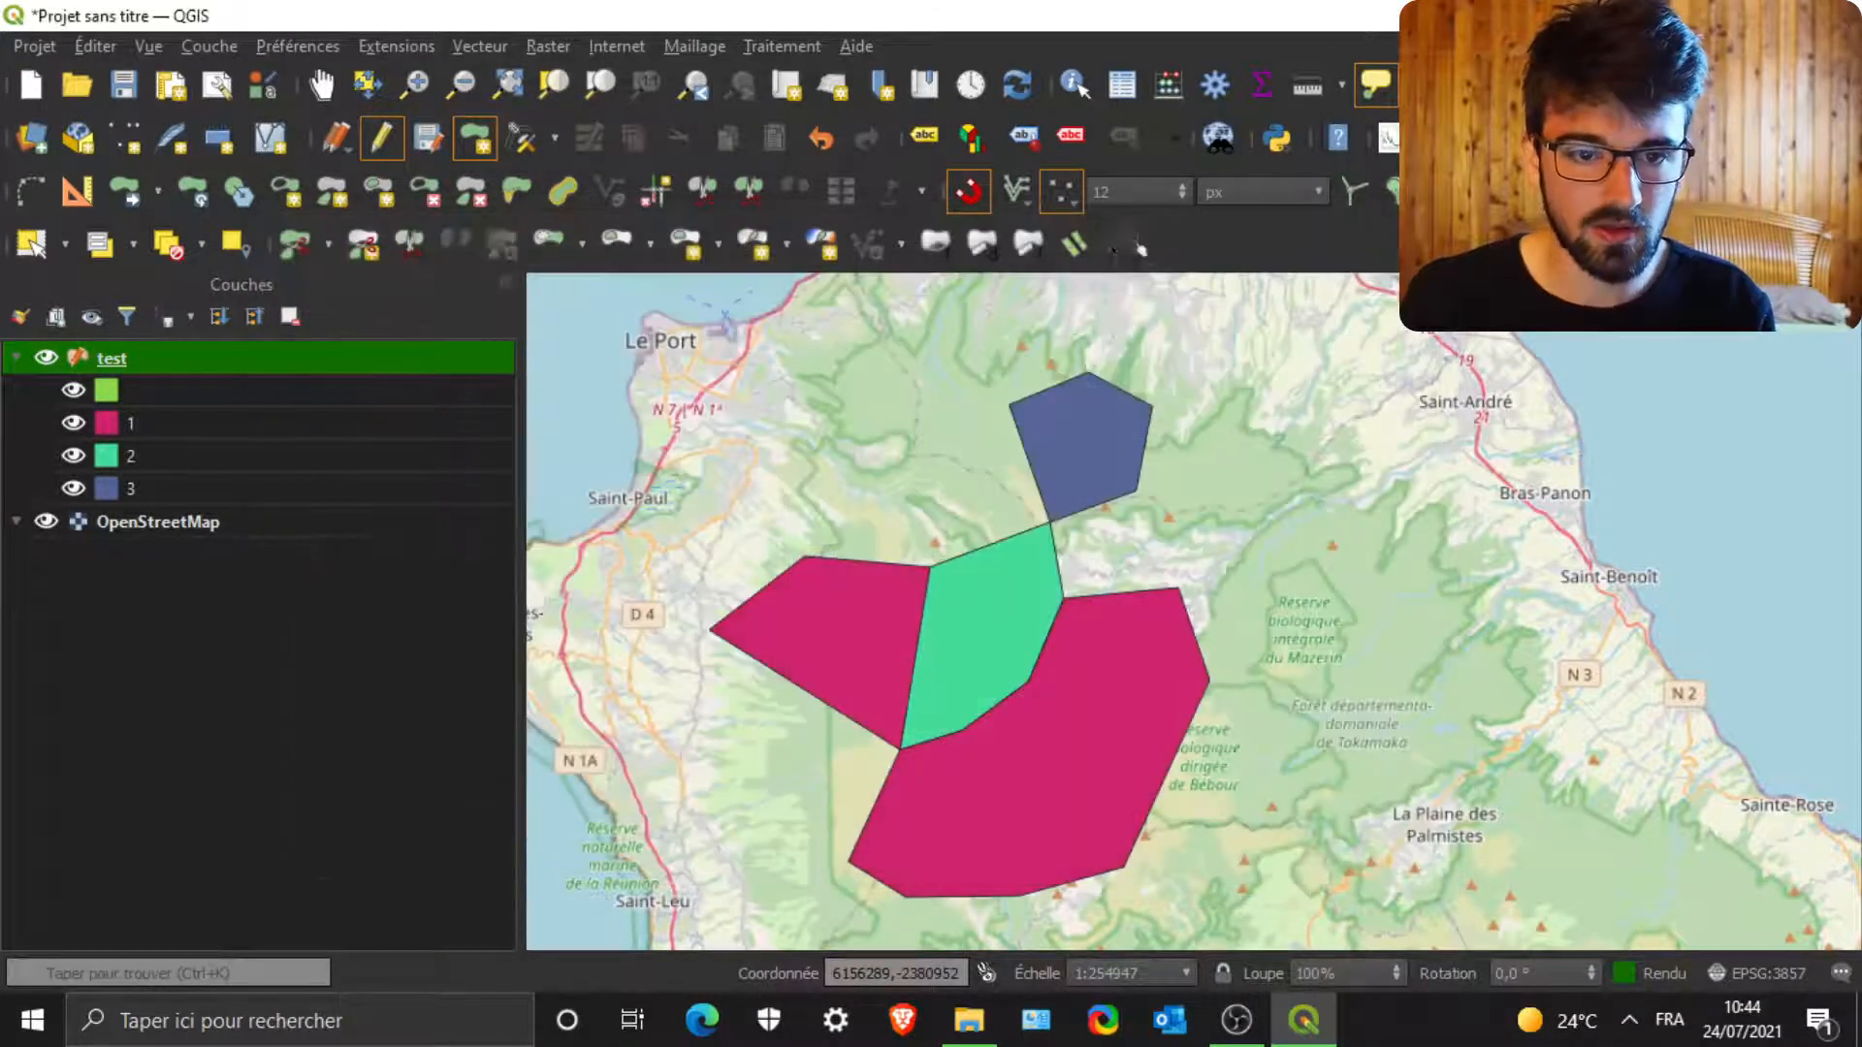
- Open the Rasterize (vector to raster) tool for the test layer, with IDTYPO as the burn-in field and georeferenced output units
click(548, 46)
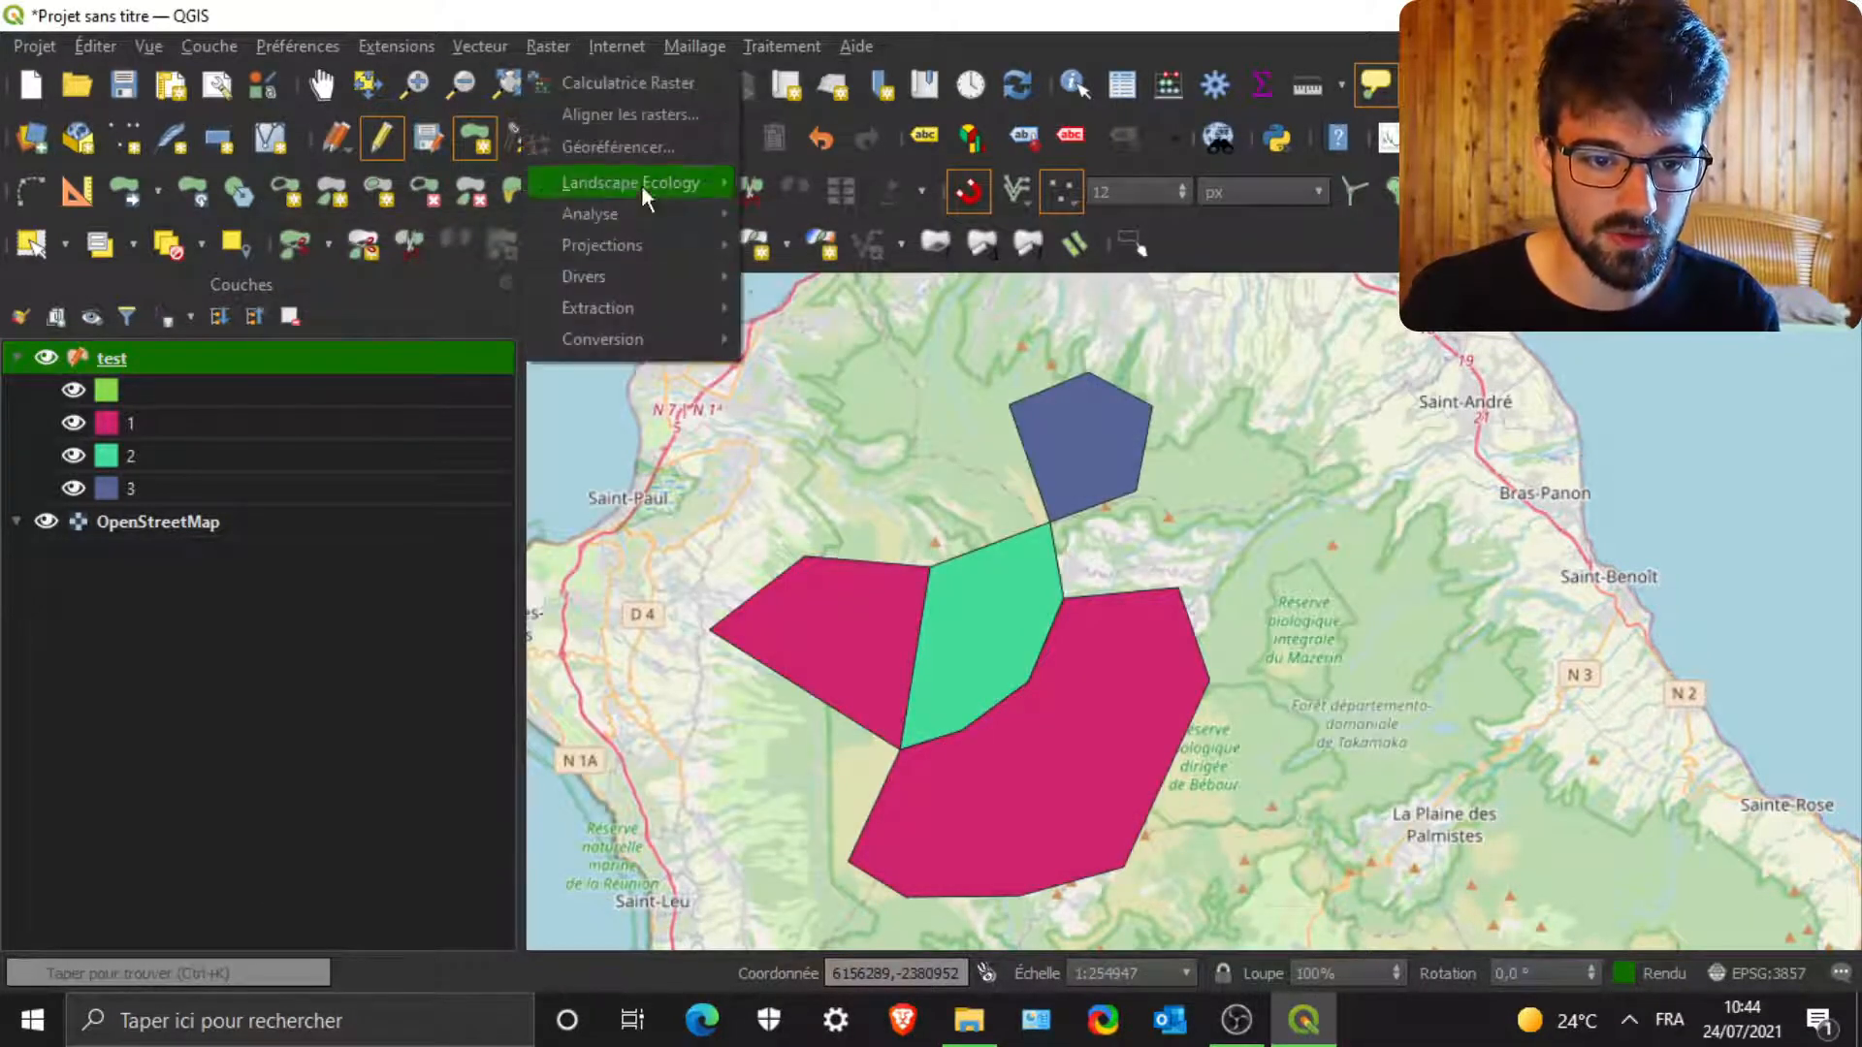
mouse_move(454, 42)
mouse_move(543, 43)
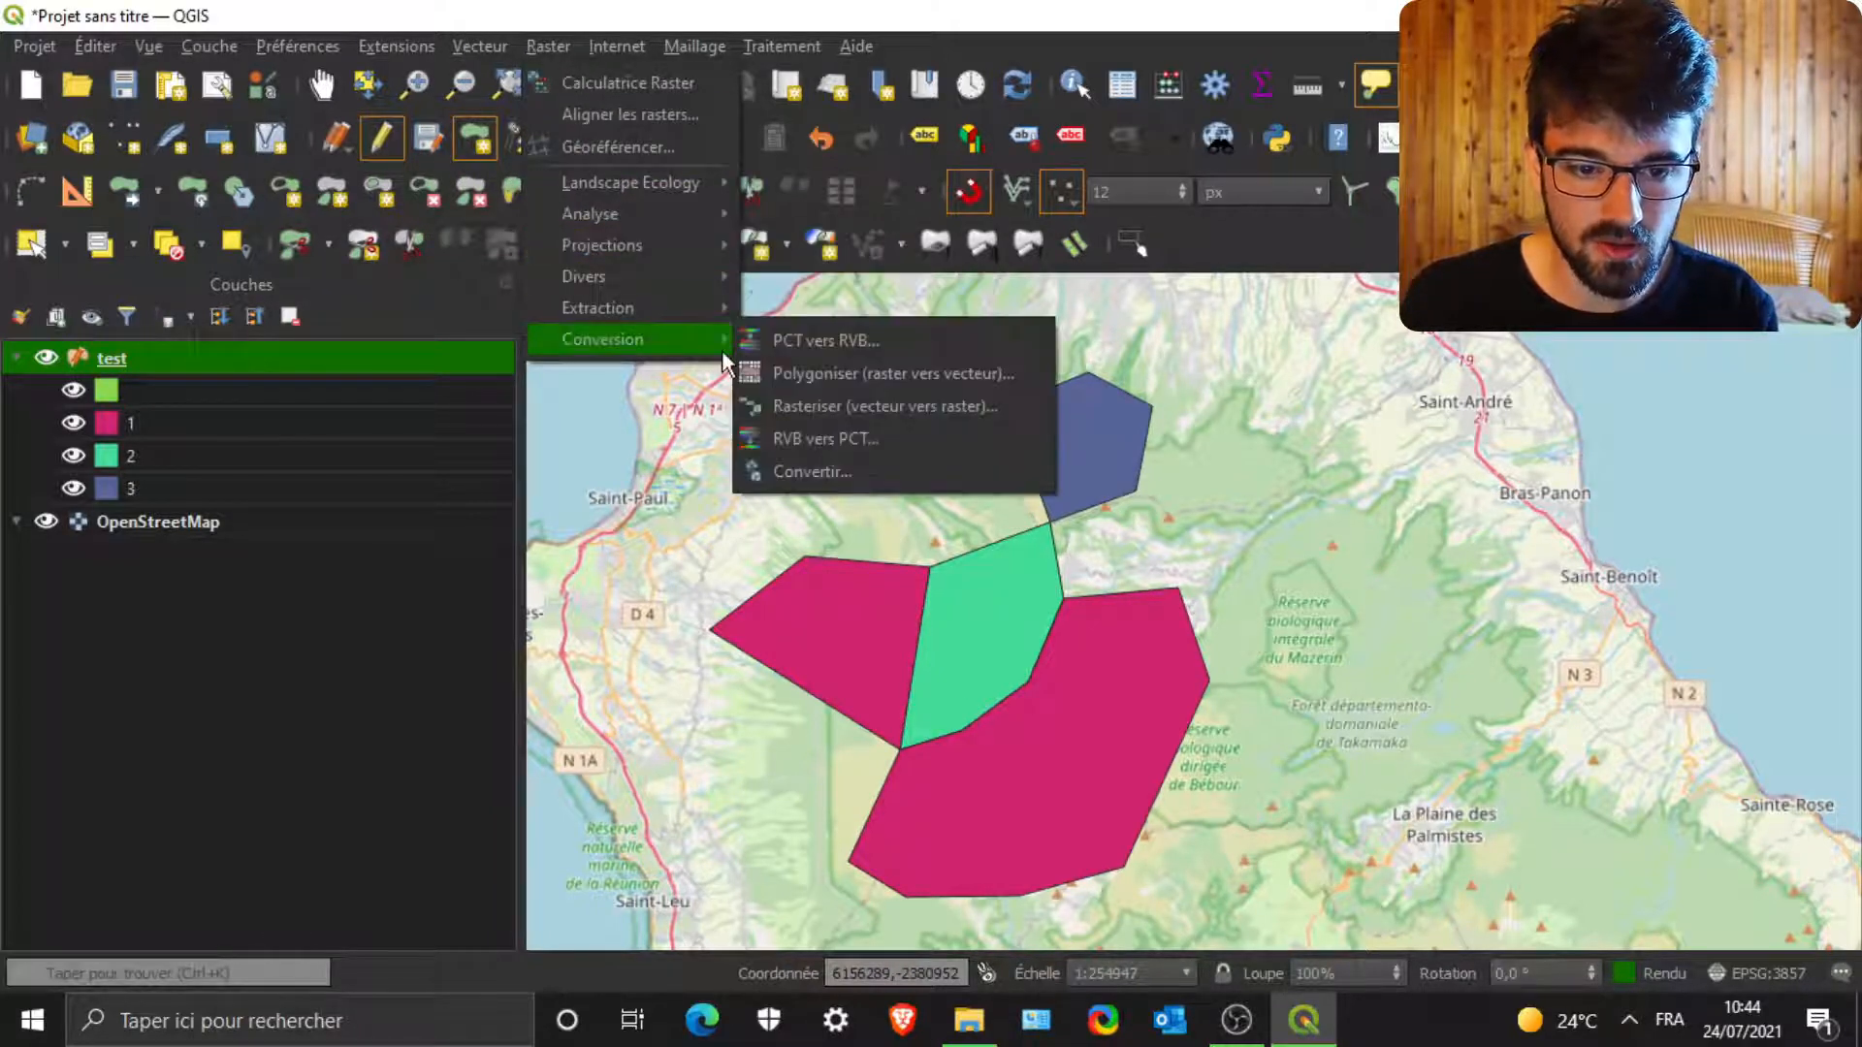
click(847, 411)
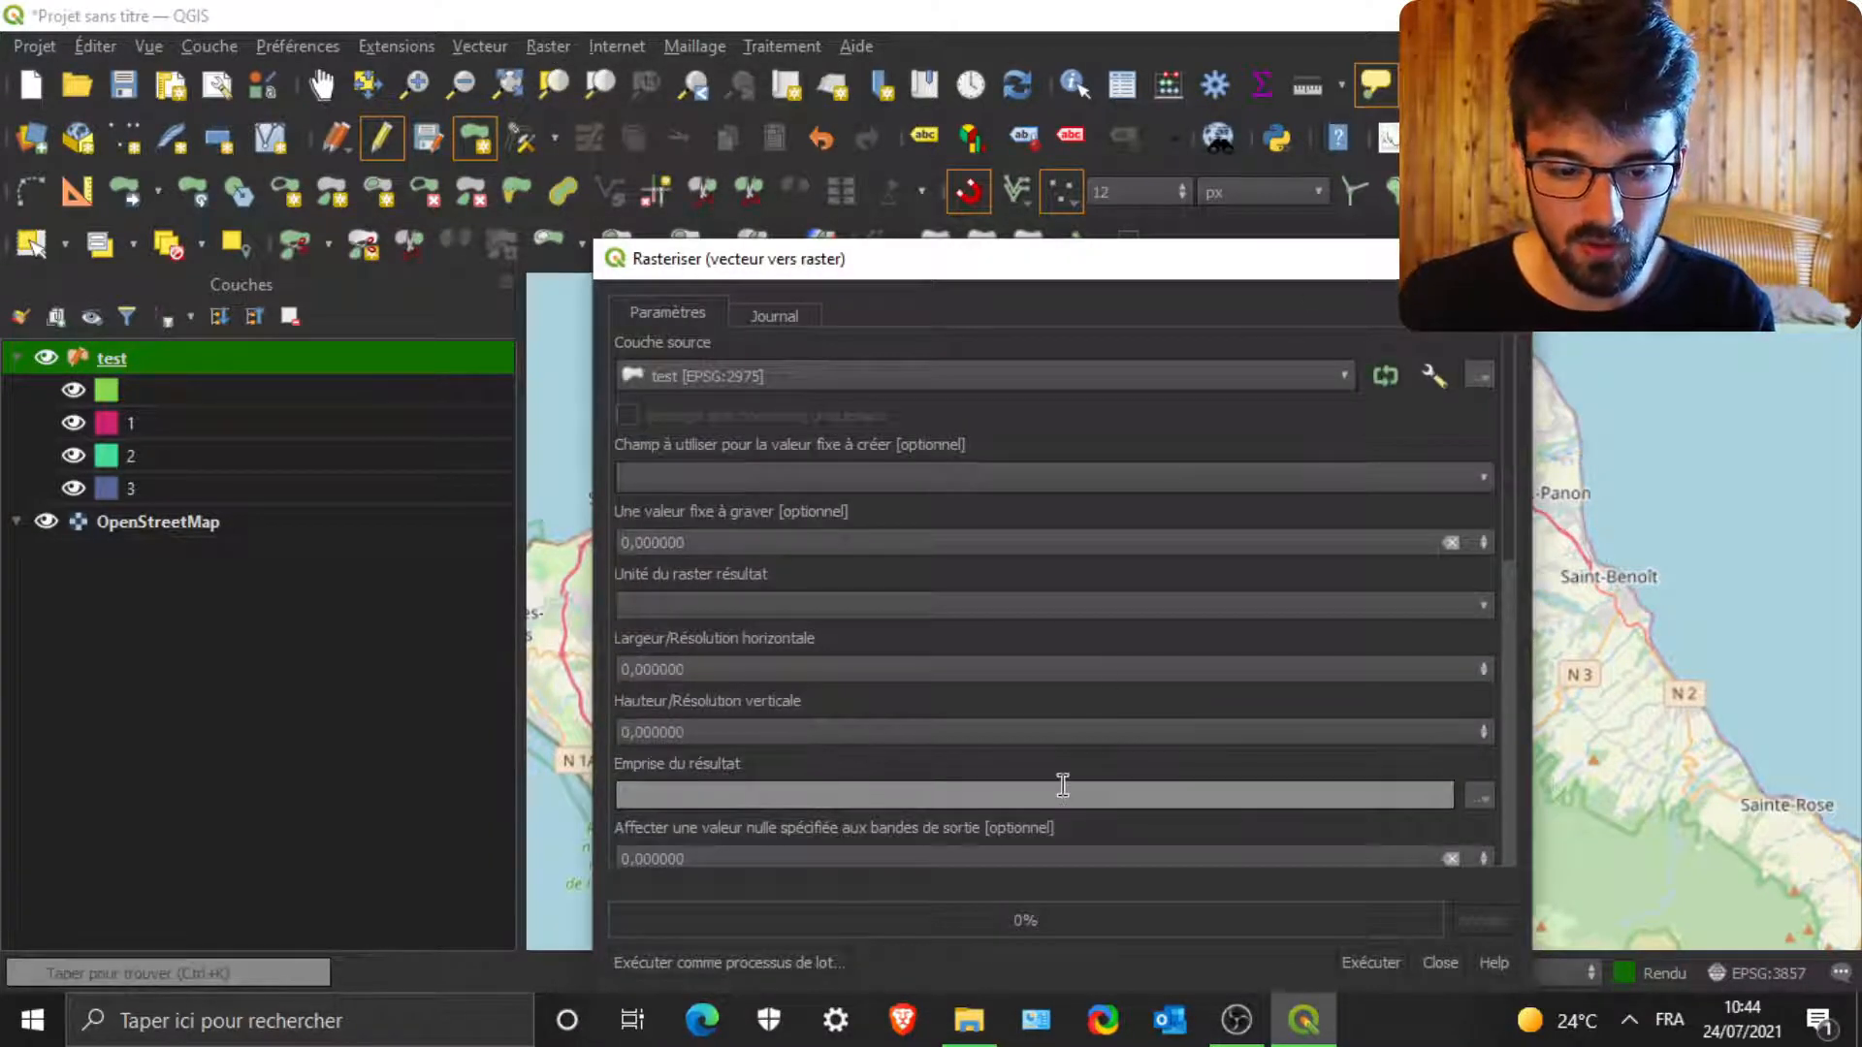
drag(858, 259, 861, 154)
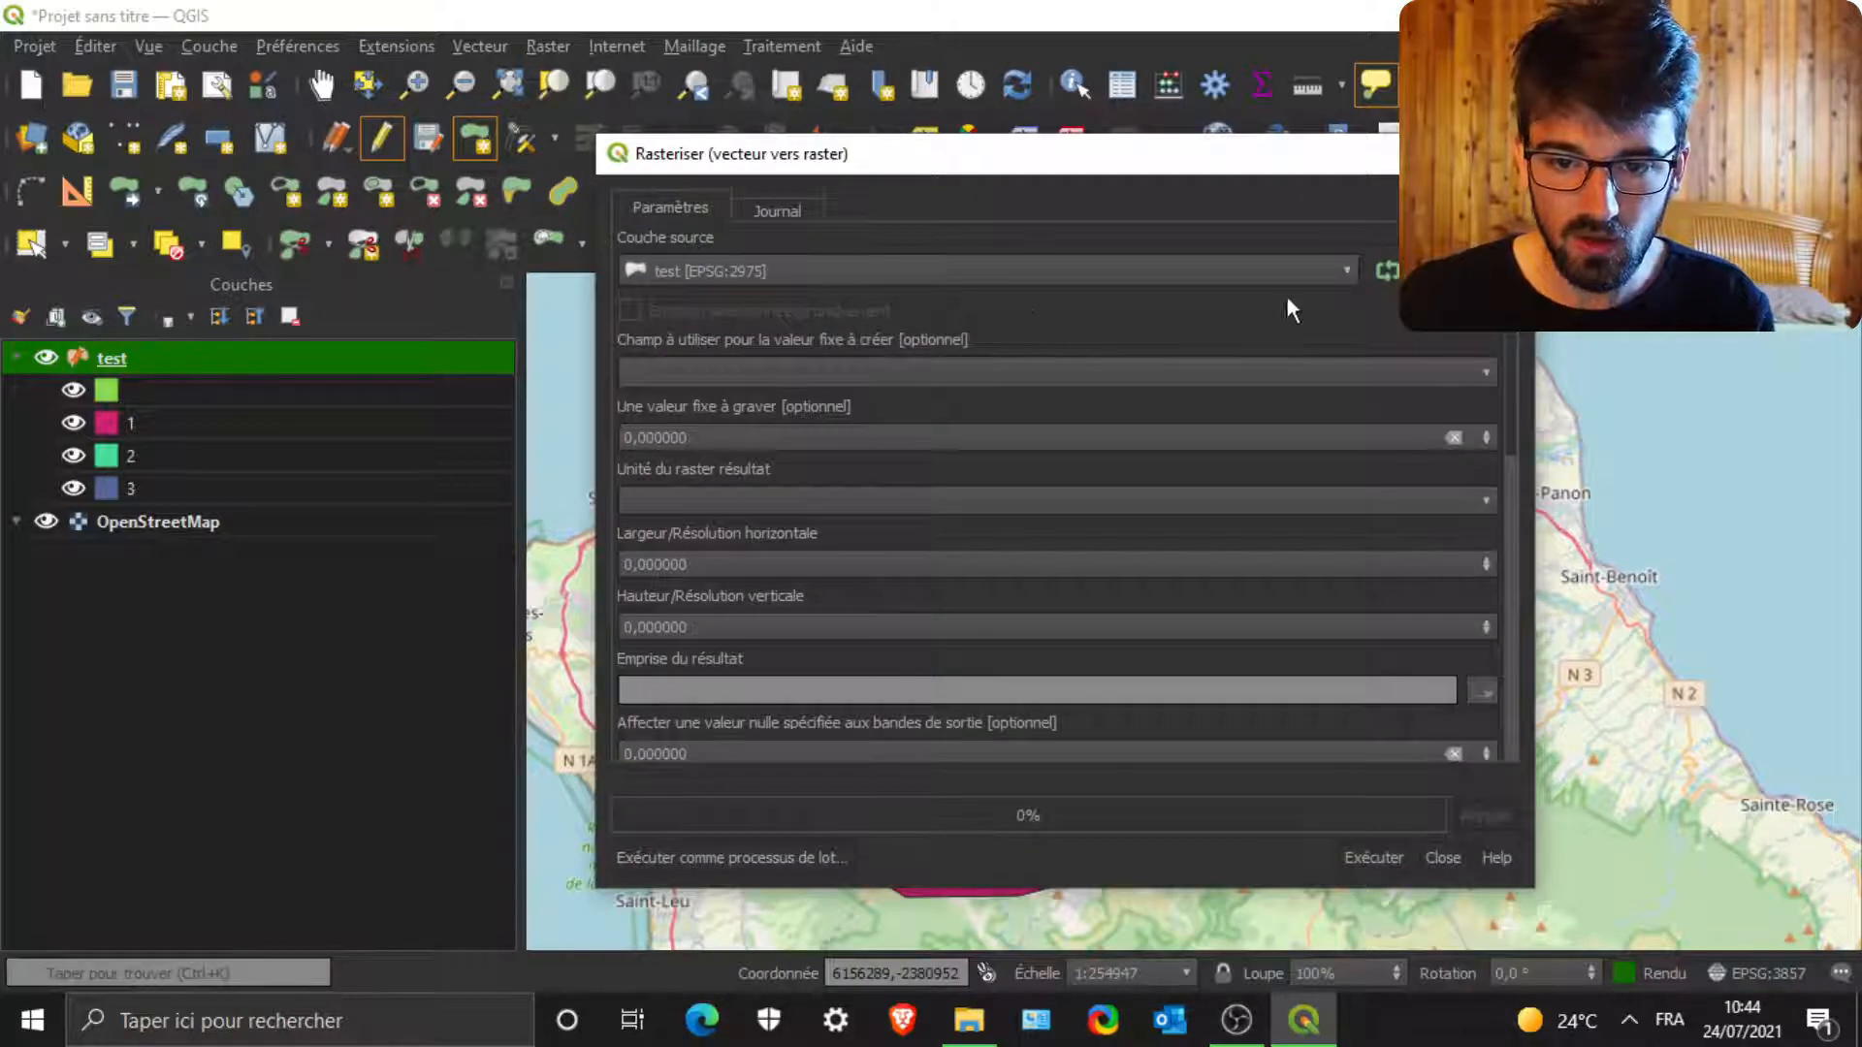
click(764, 369)
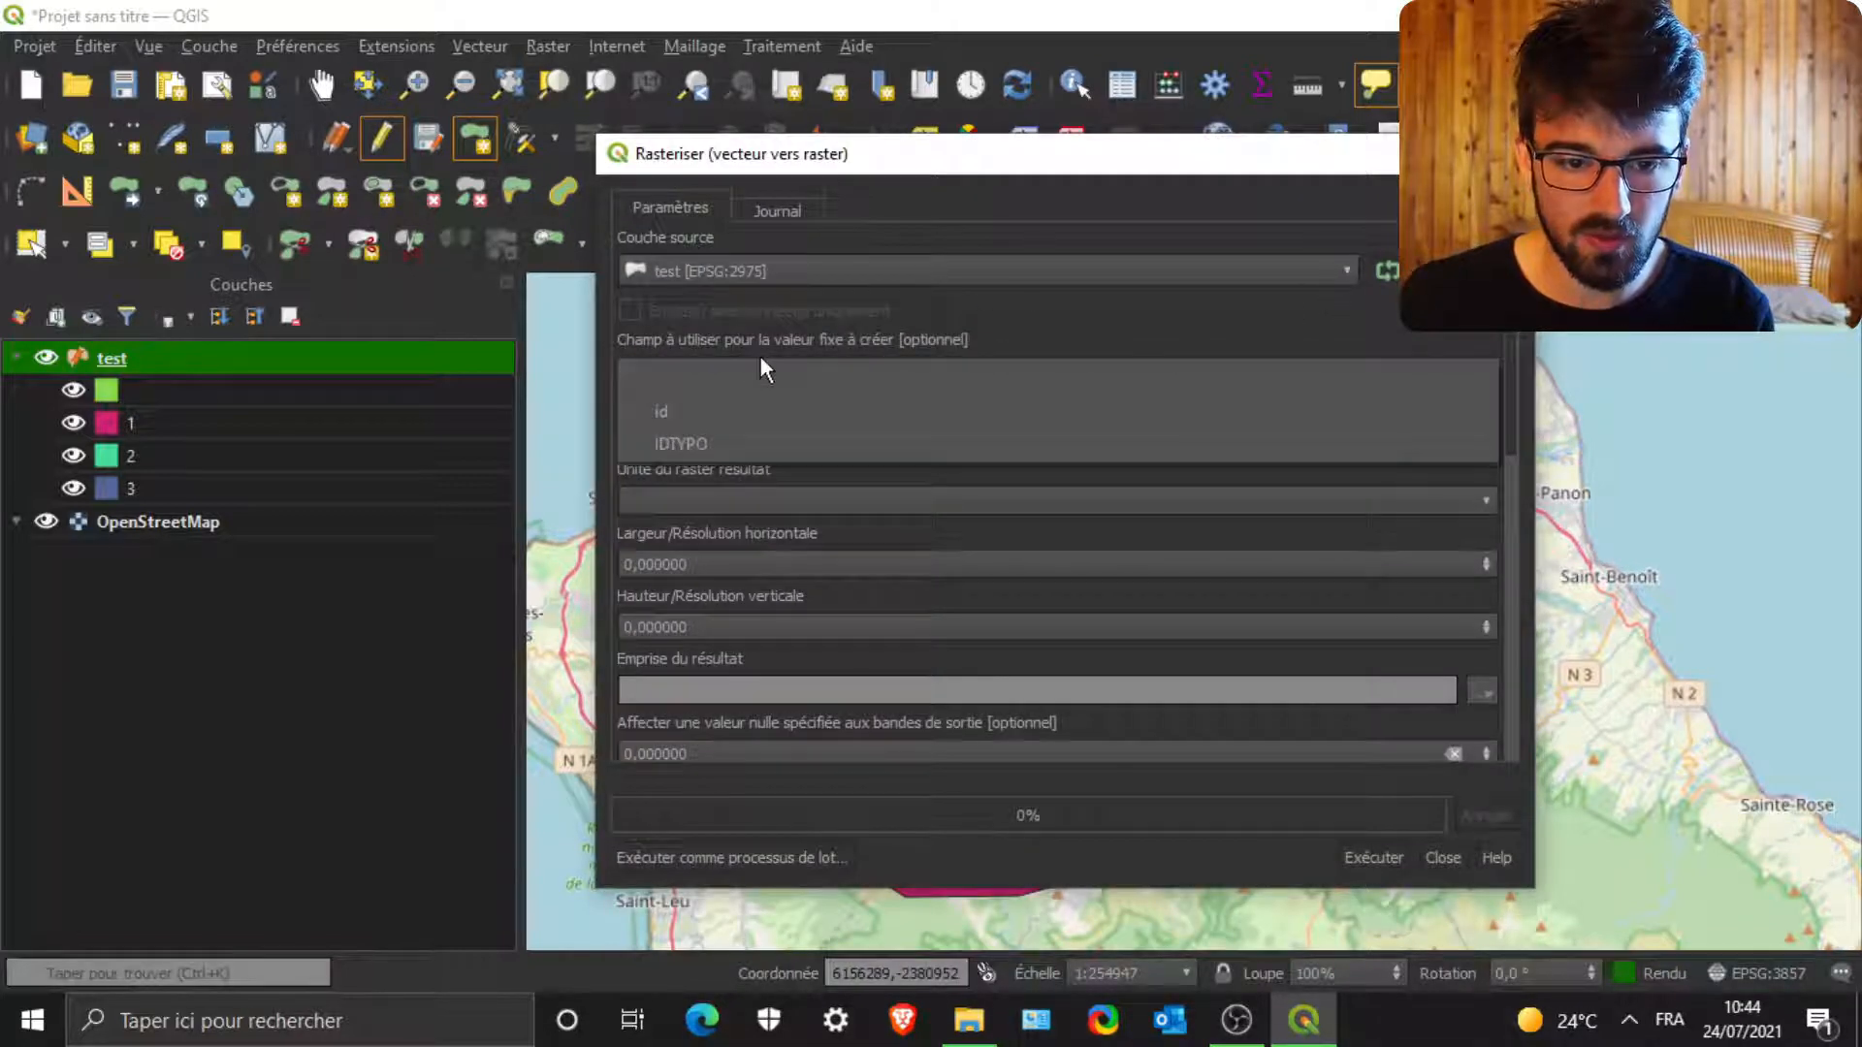
click(695, 446)
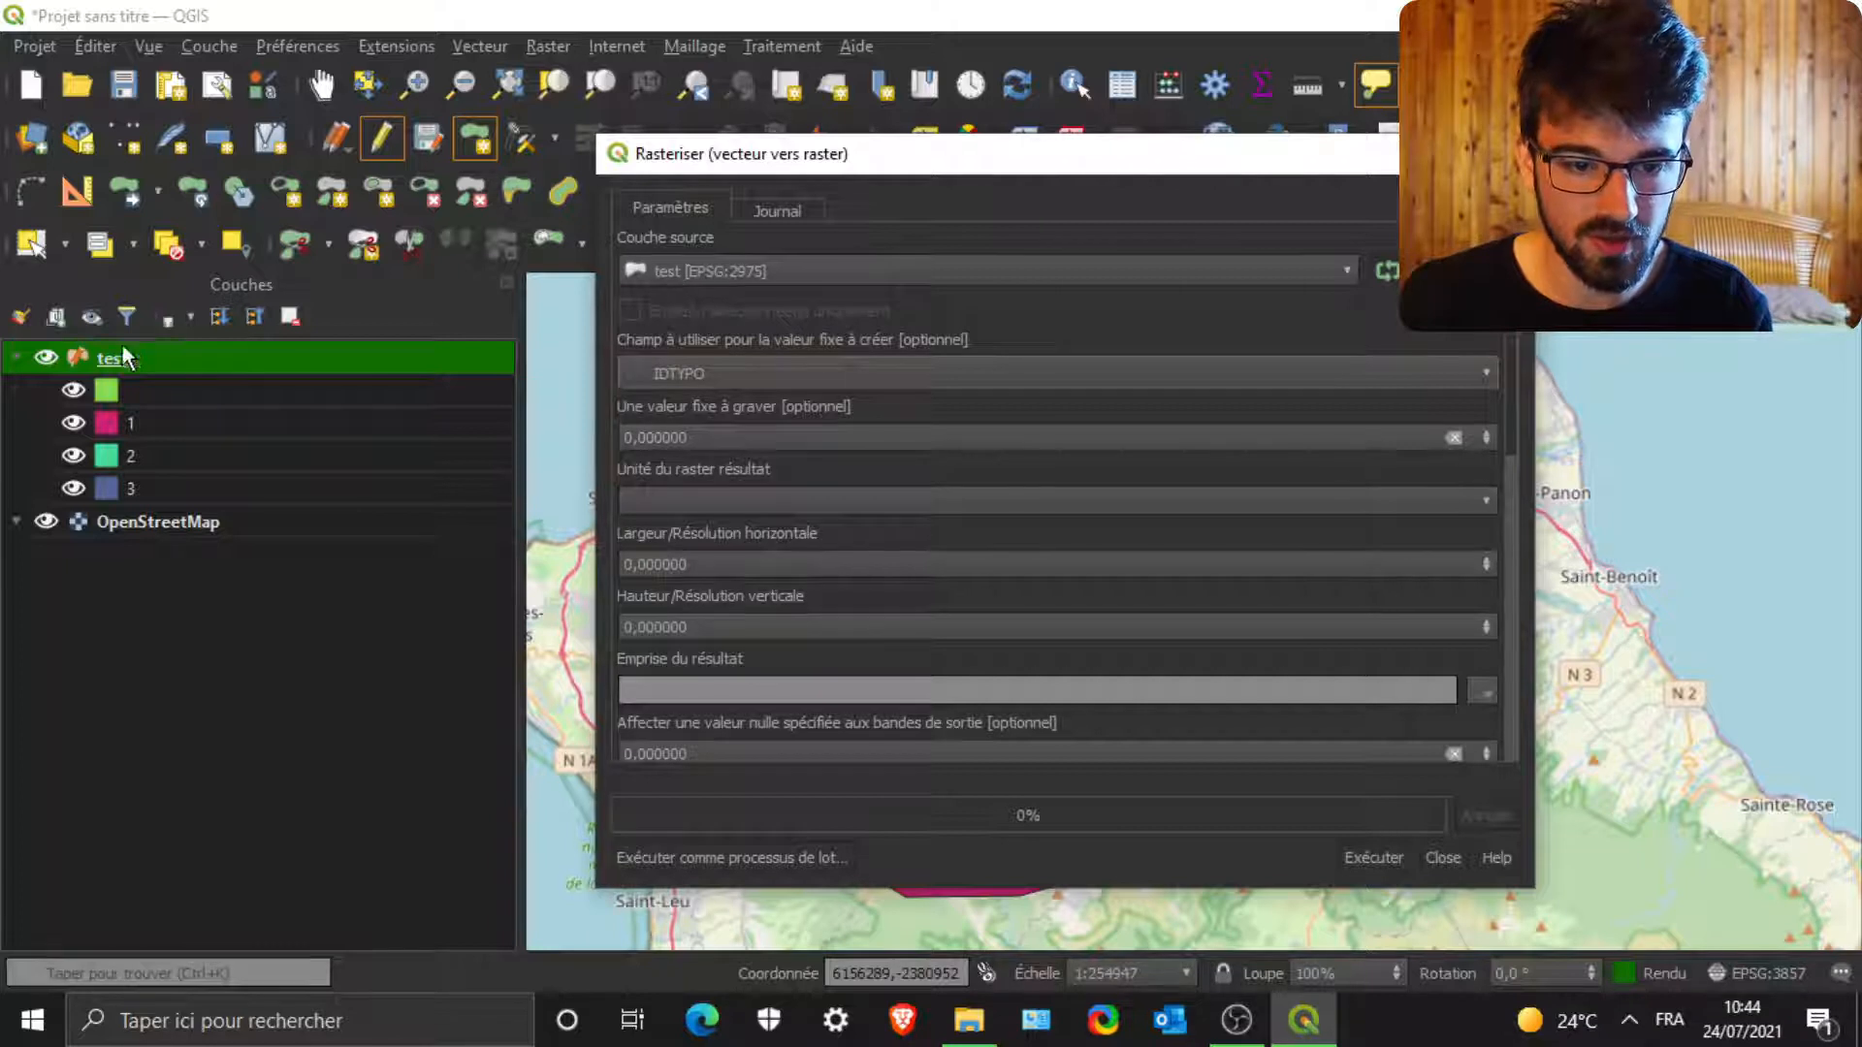
click(718, 433)
click(759, 502)
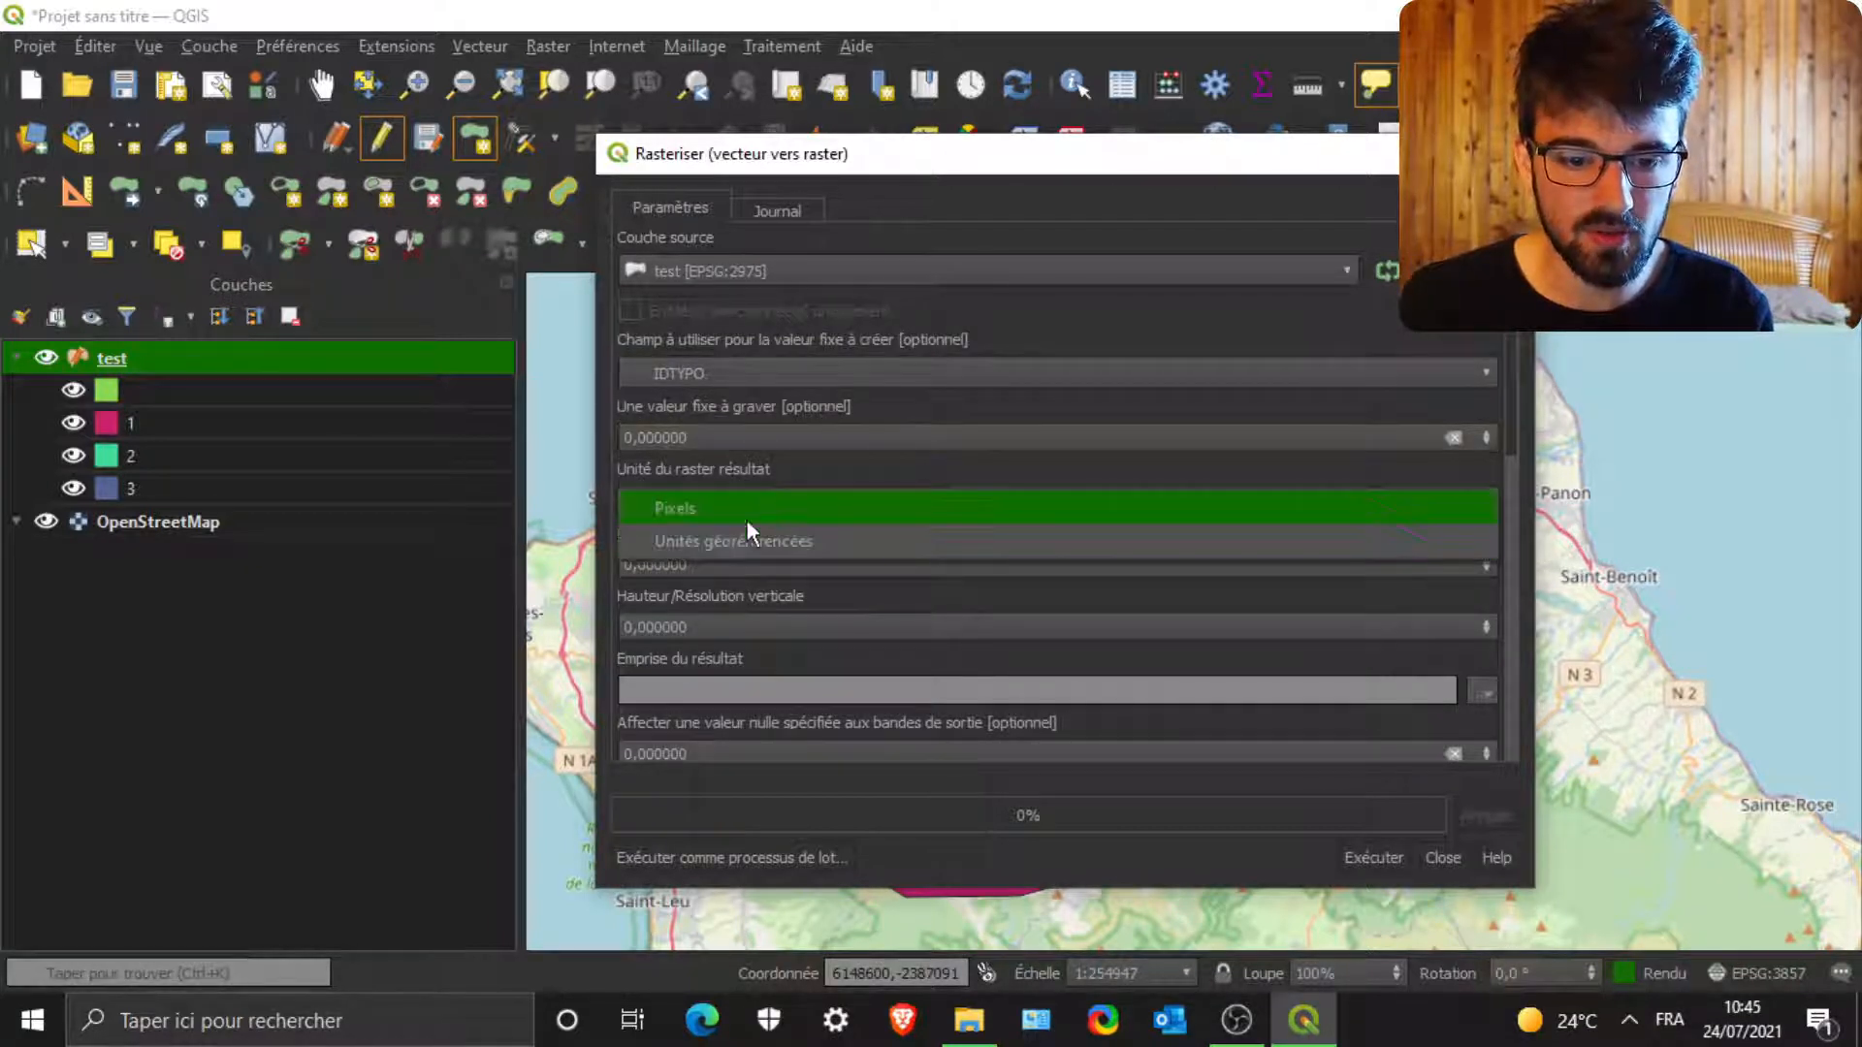
click(728, 546)
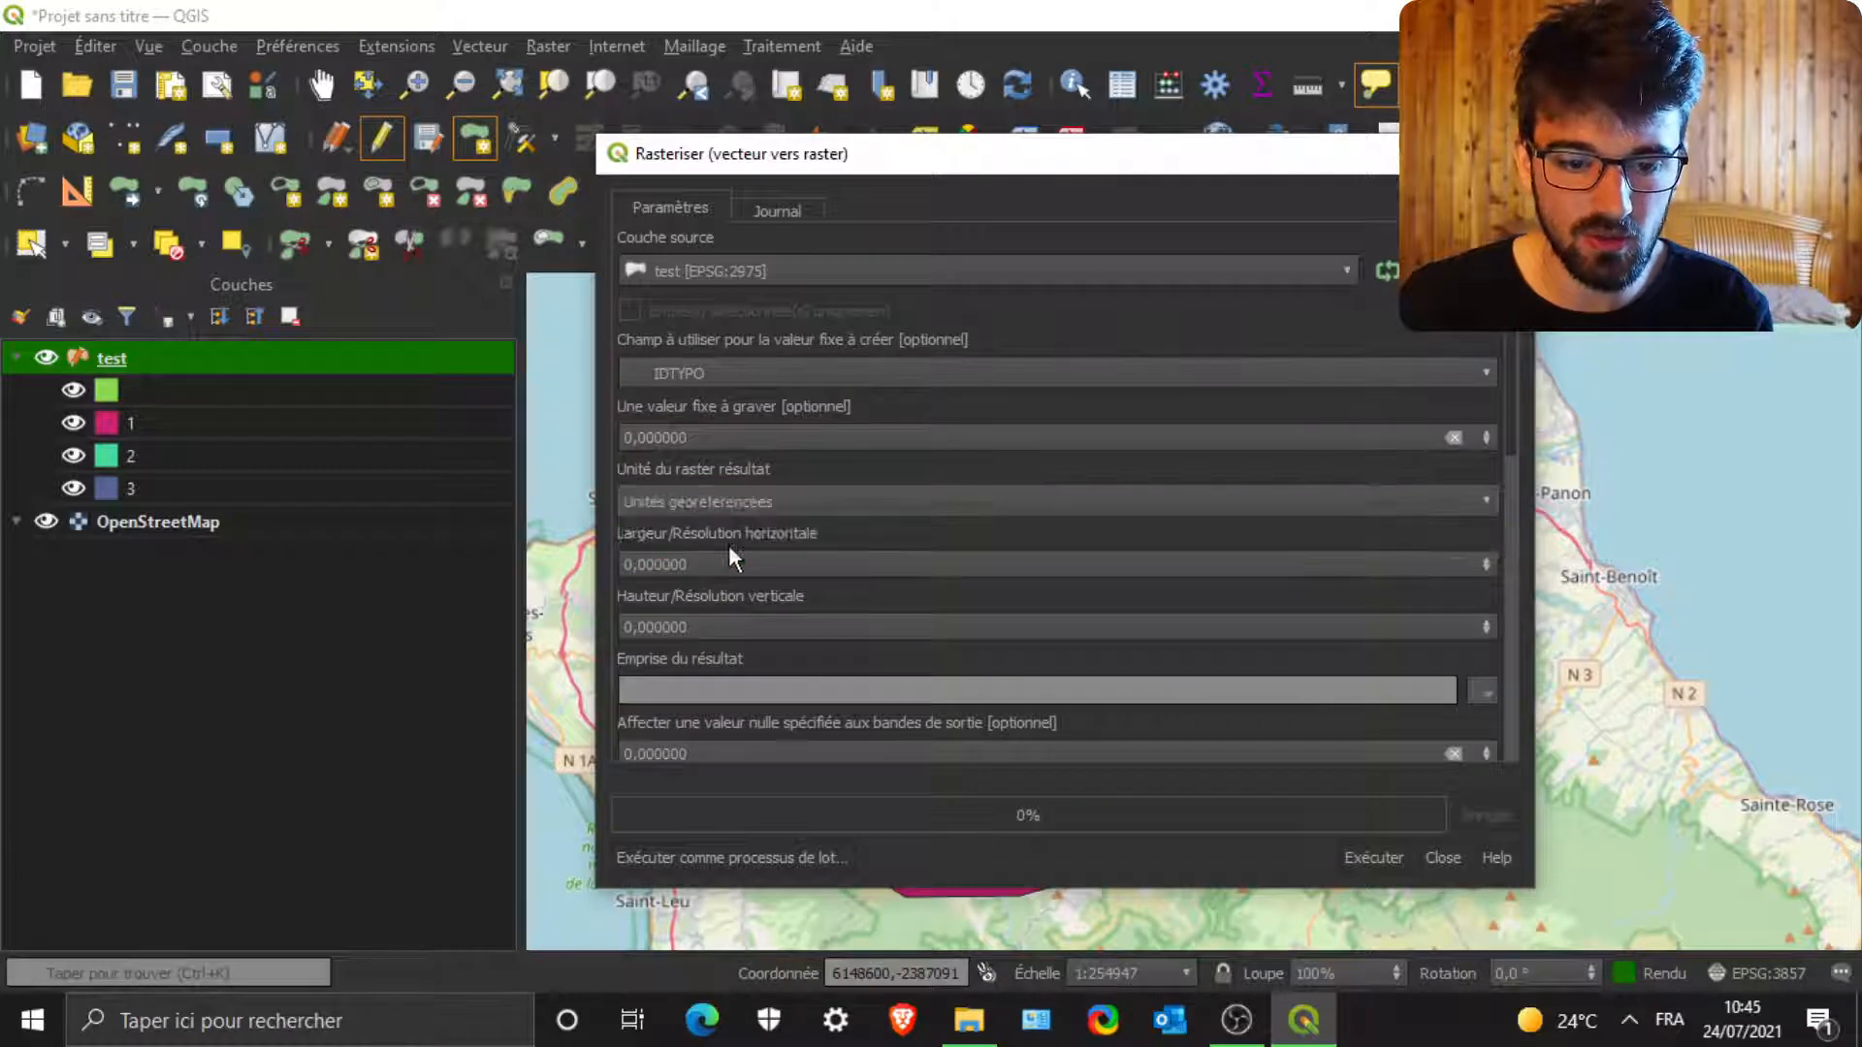
- Set the output raster's horizontal and vertical resolution to 100 each
click(725, 563)
double_click(725, 563)
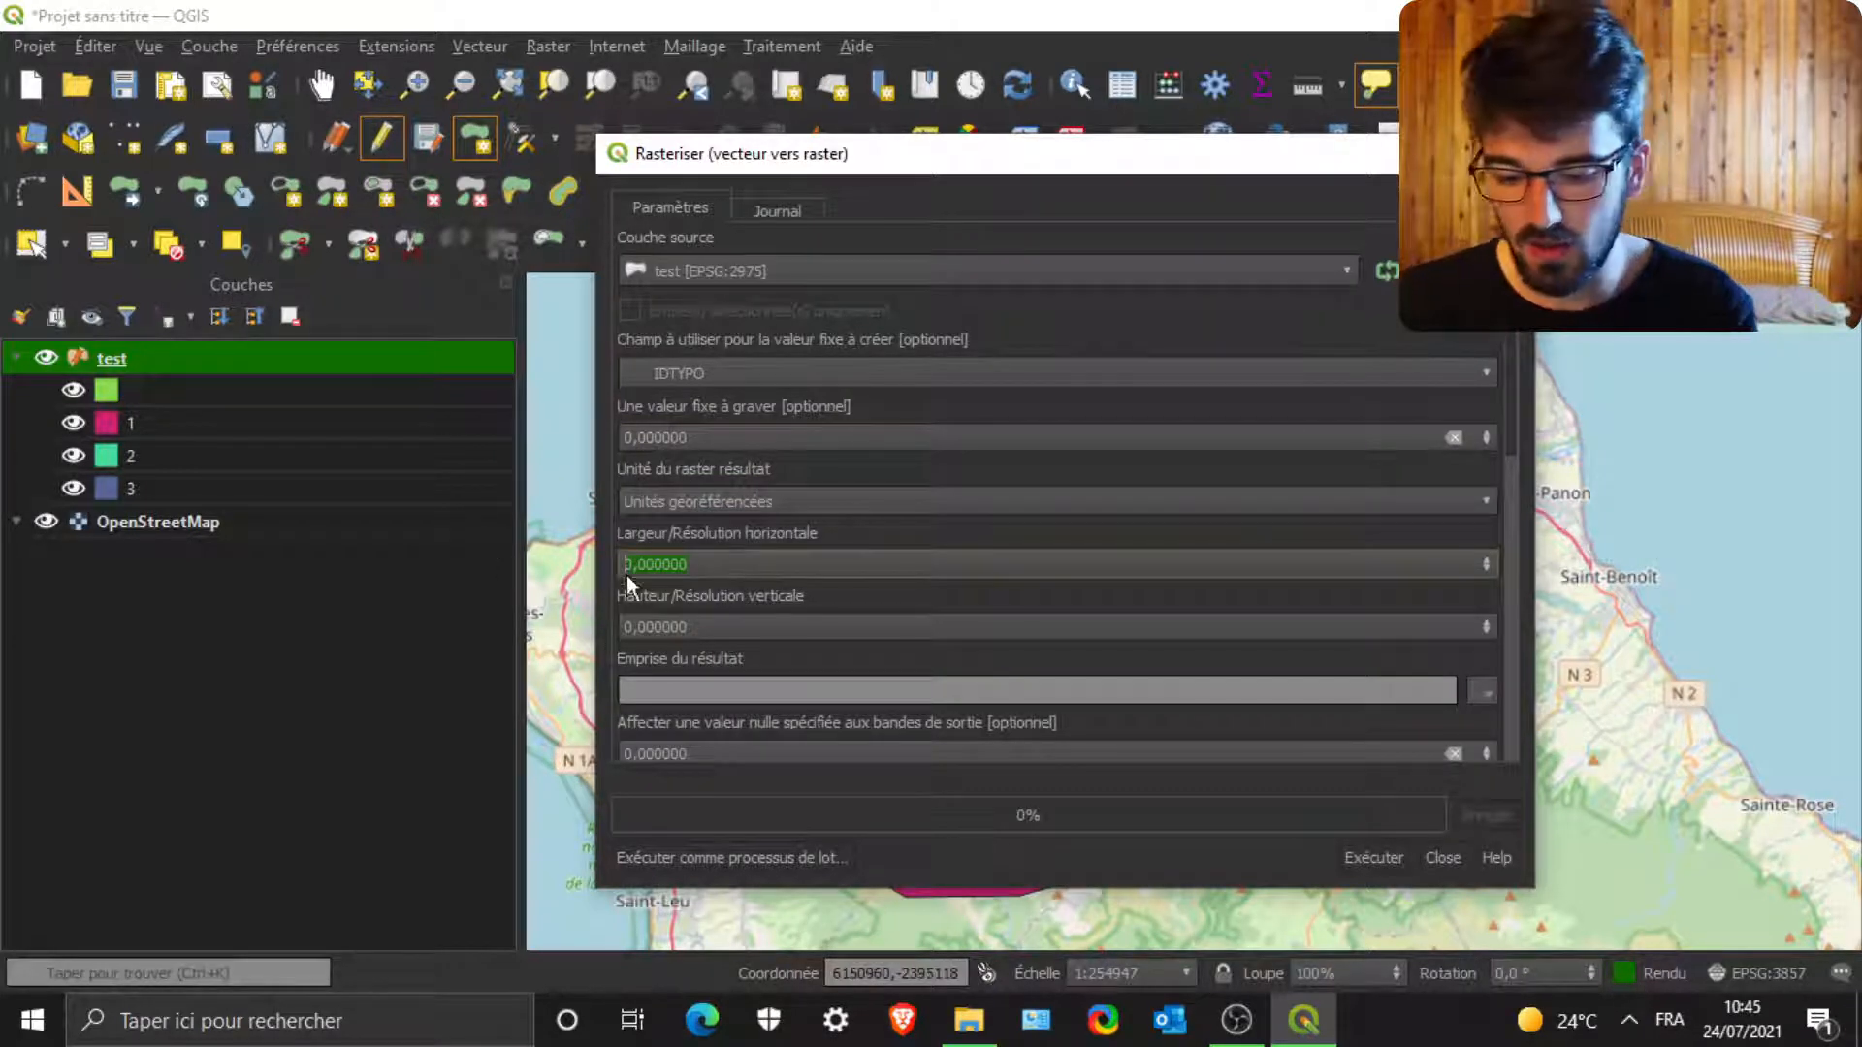
text(100)
click(709, 627)
double_click(709, 626)
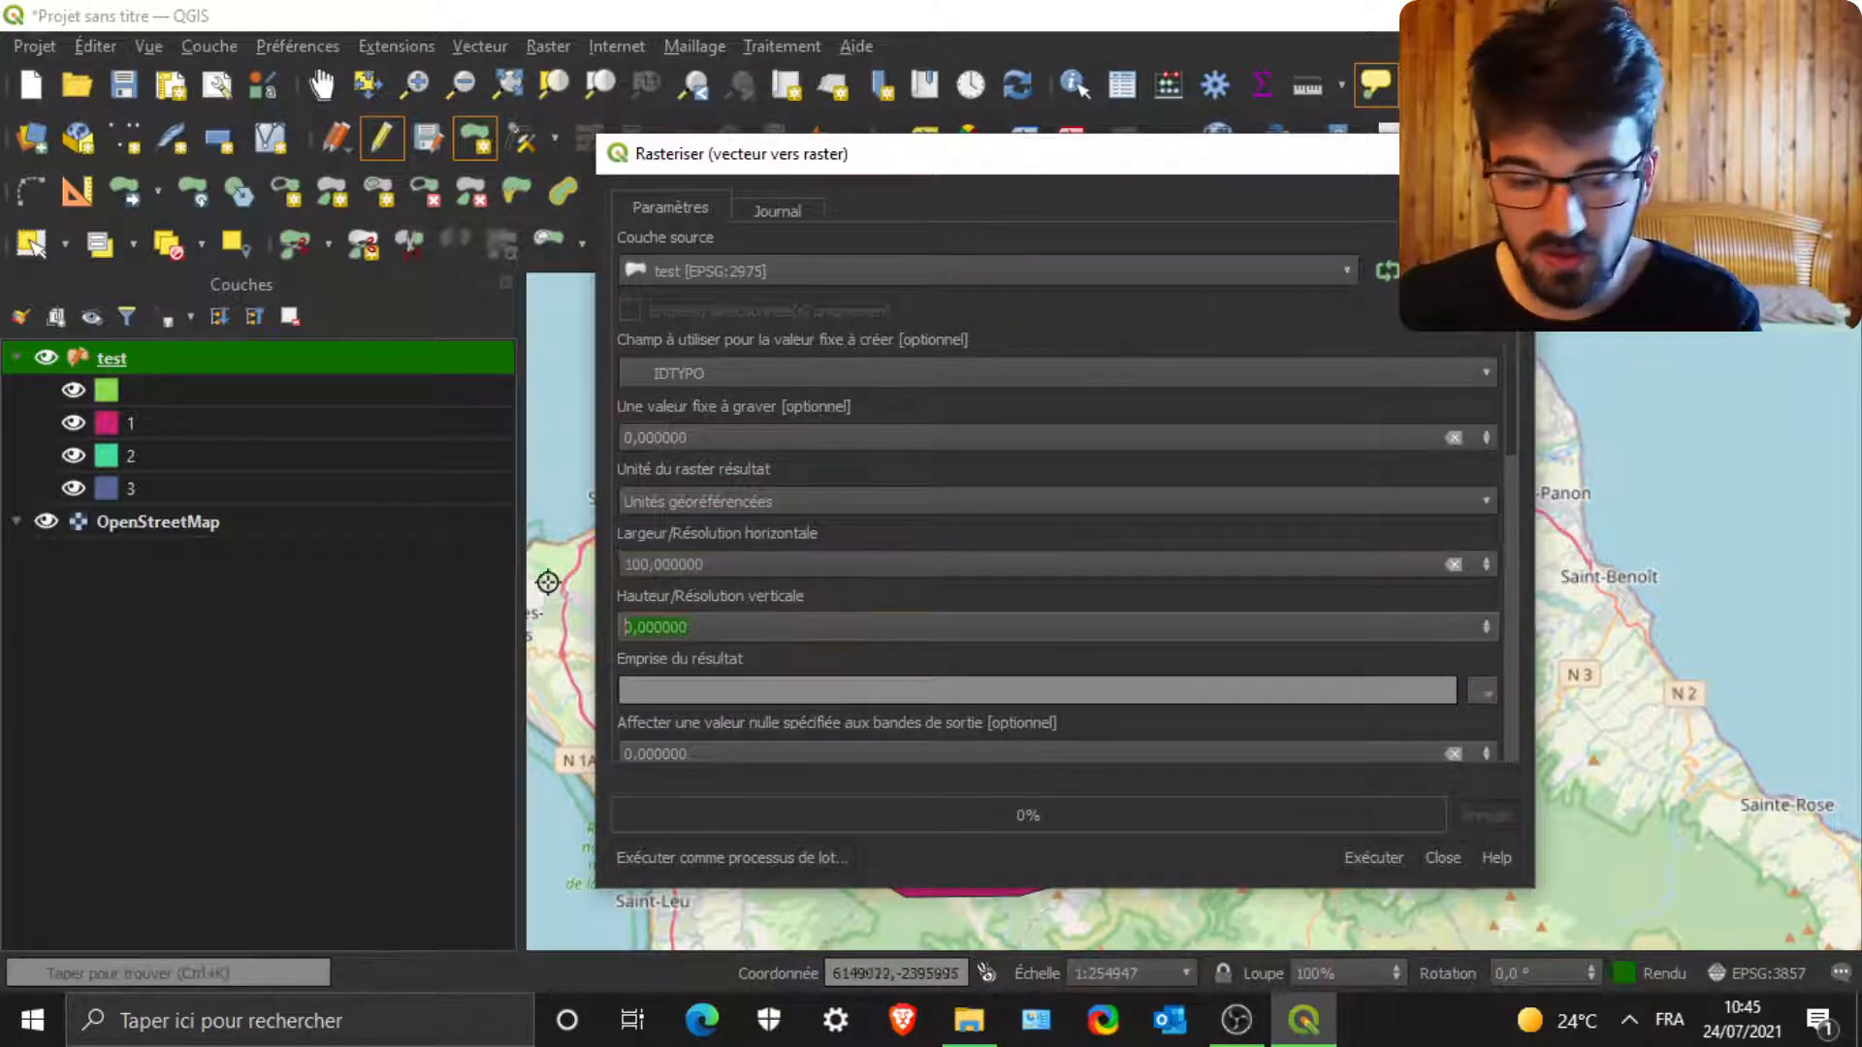
text(100)
click(806, 594)
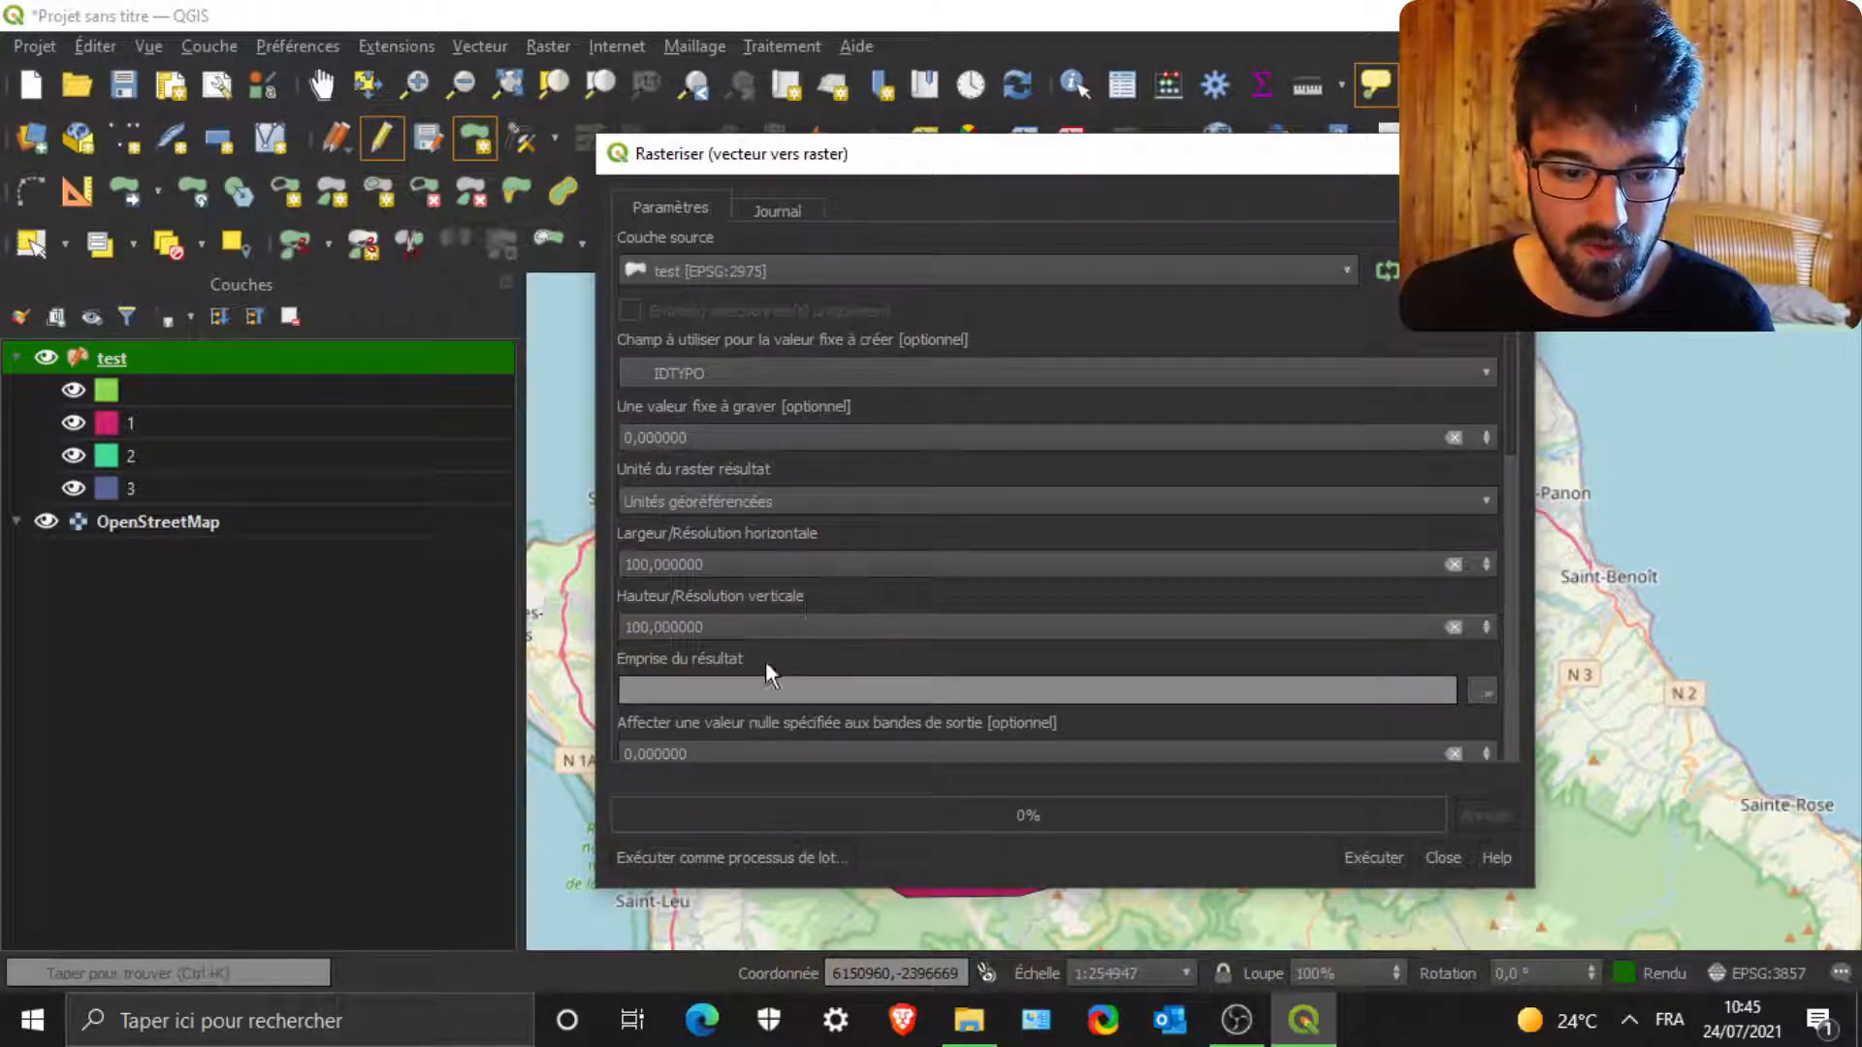
- Set the output extent by calculating it from the test layer
scroll(748, 670, down, 1)
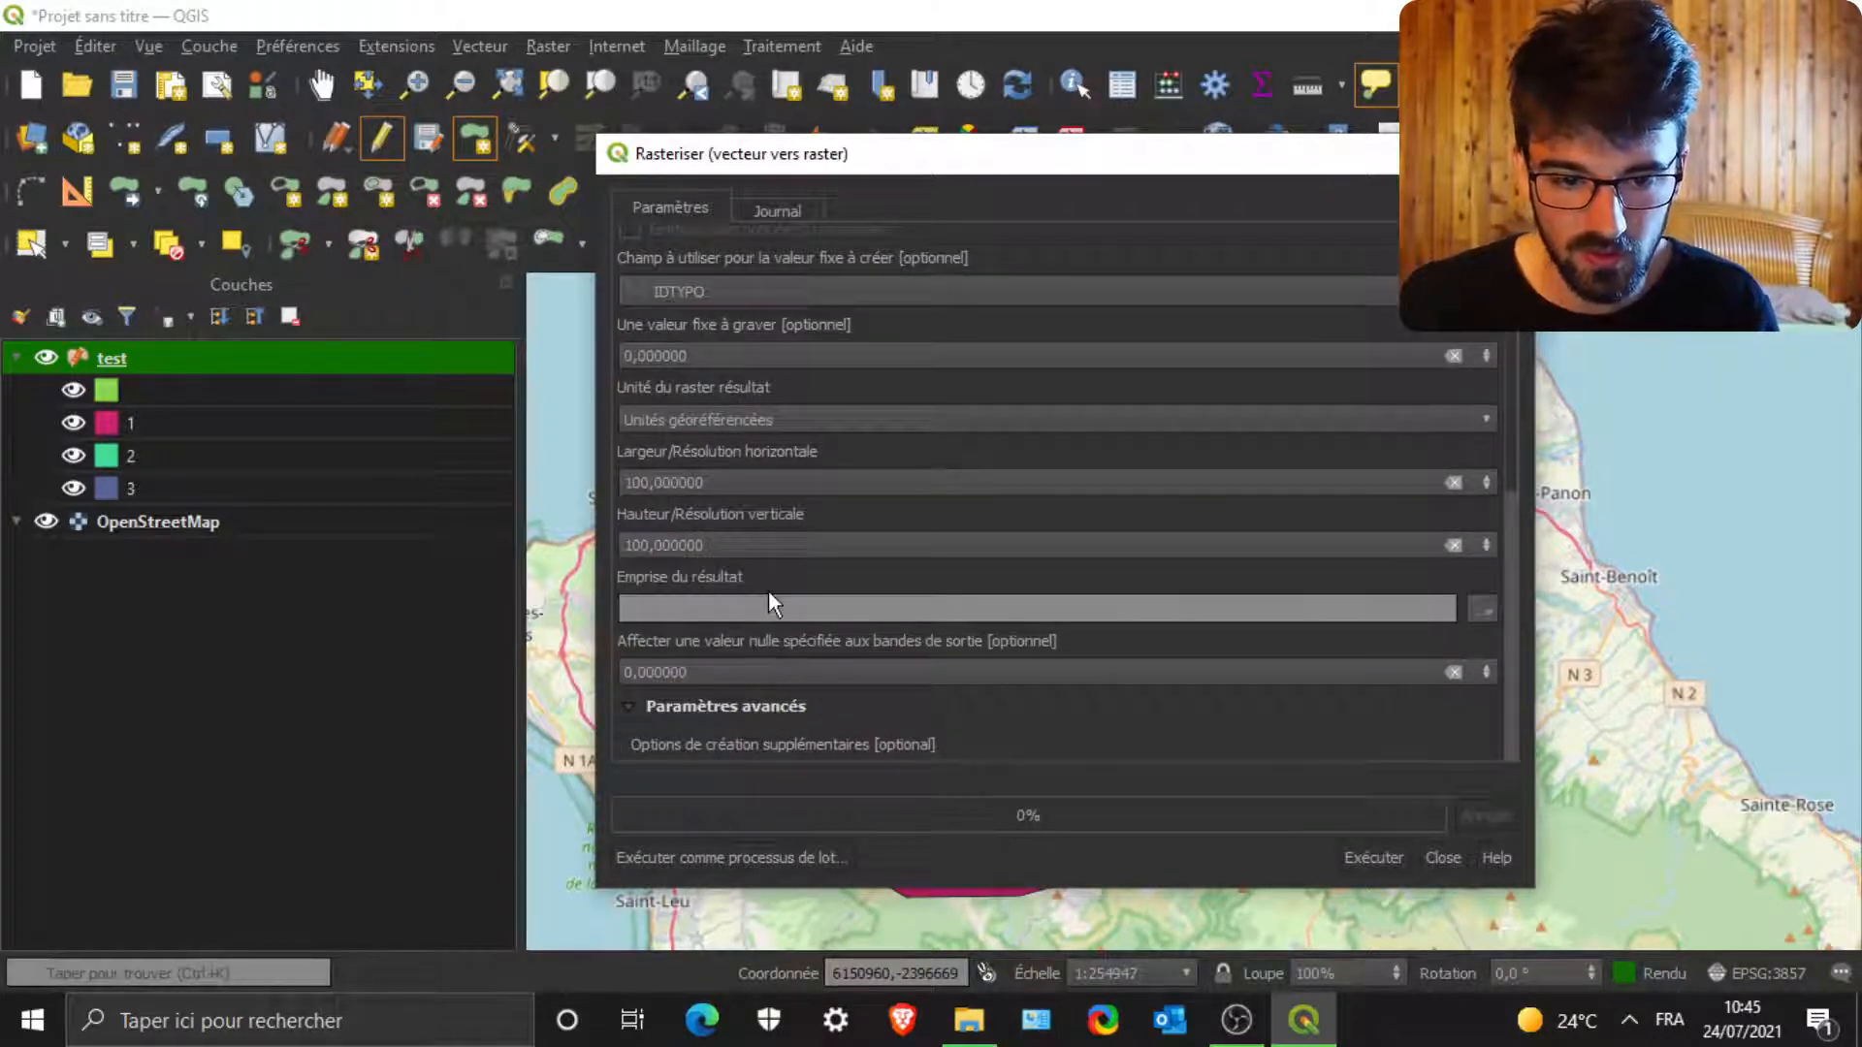
scroll(768, 590, down, 2)
click(1484, 444)
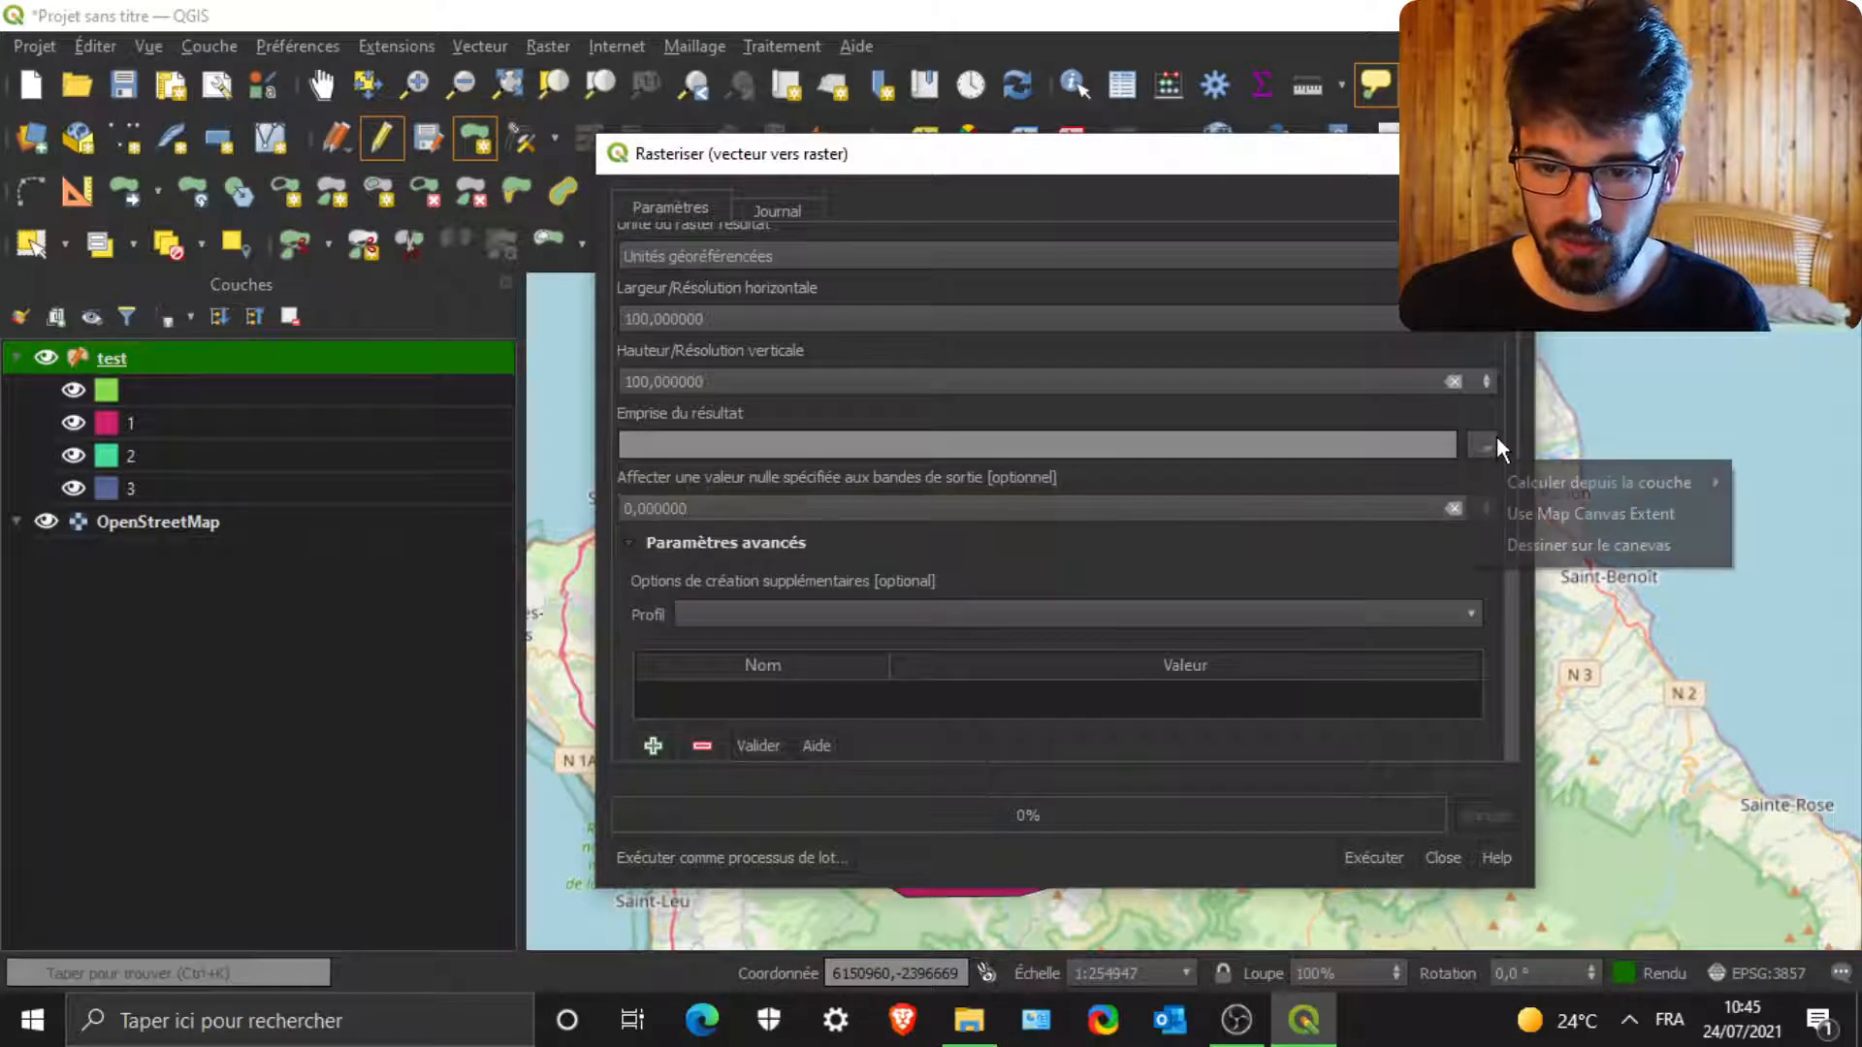
mouse_move(1552, 485)
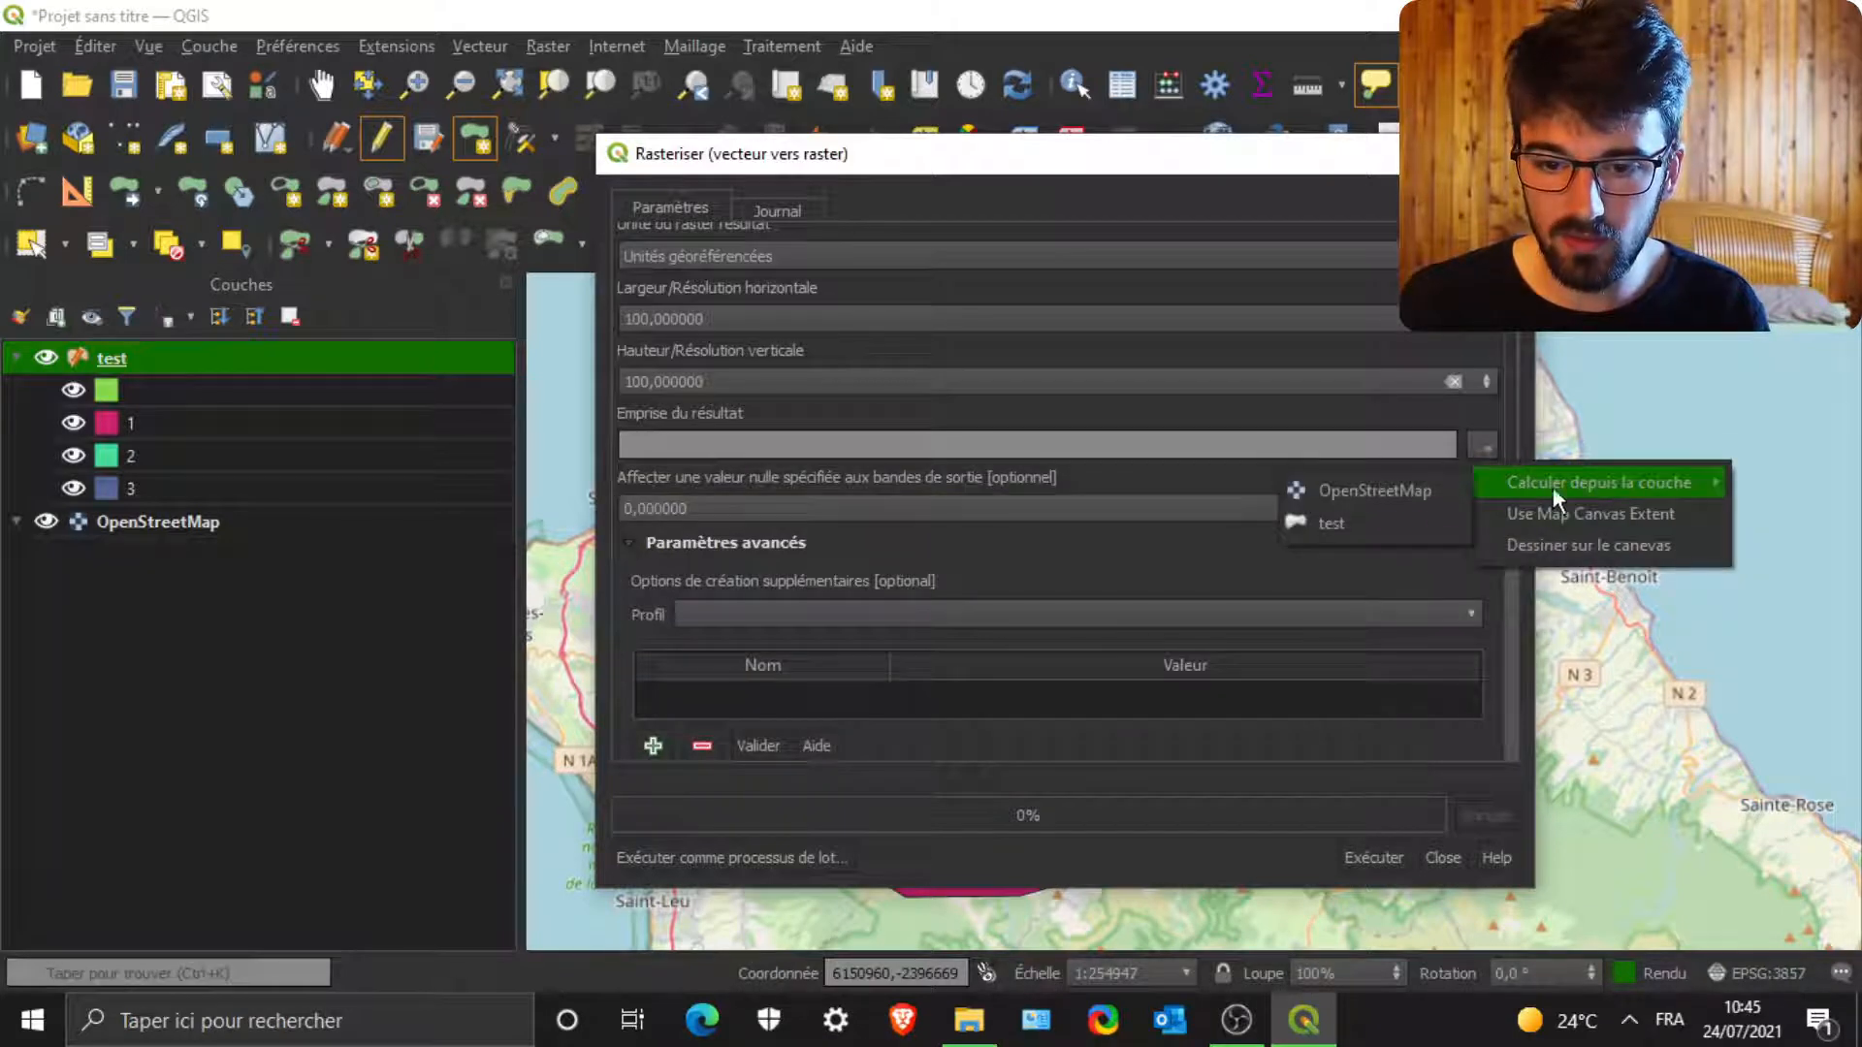
click(1353, 516)
click(1482, 444)
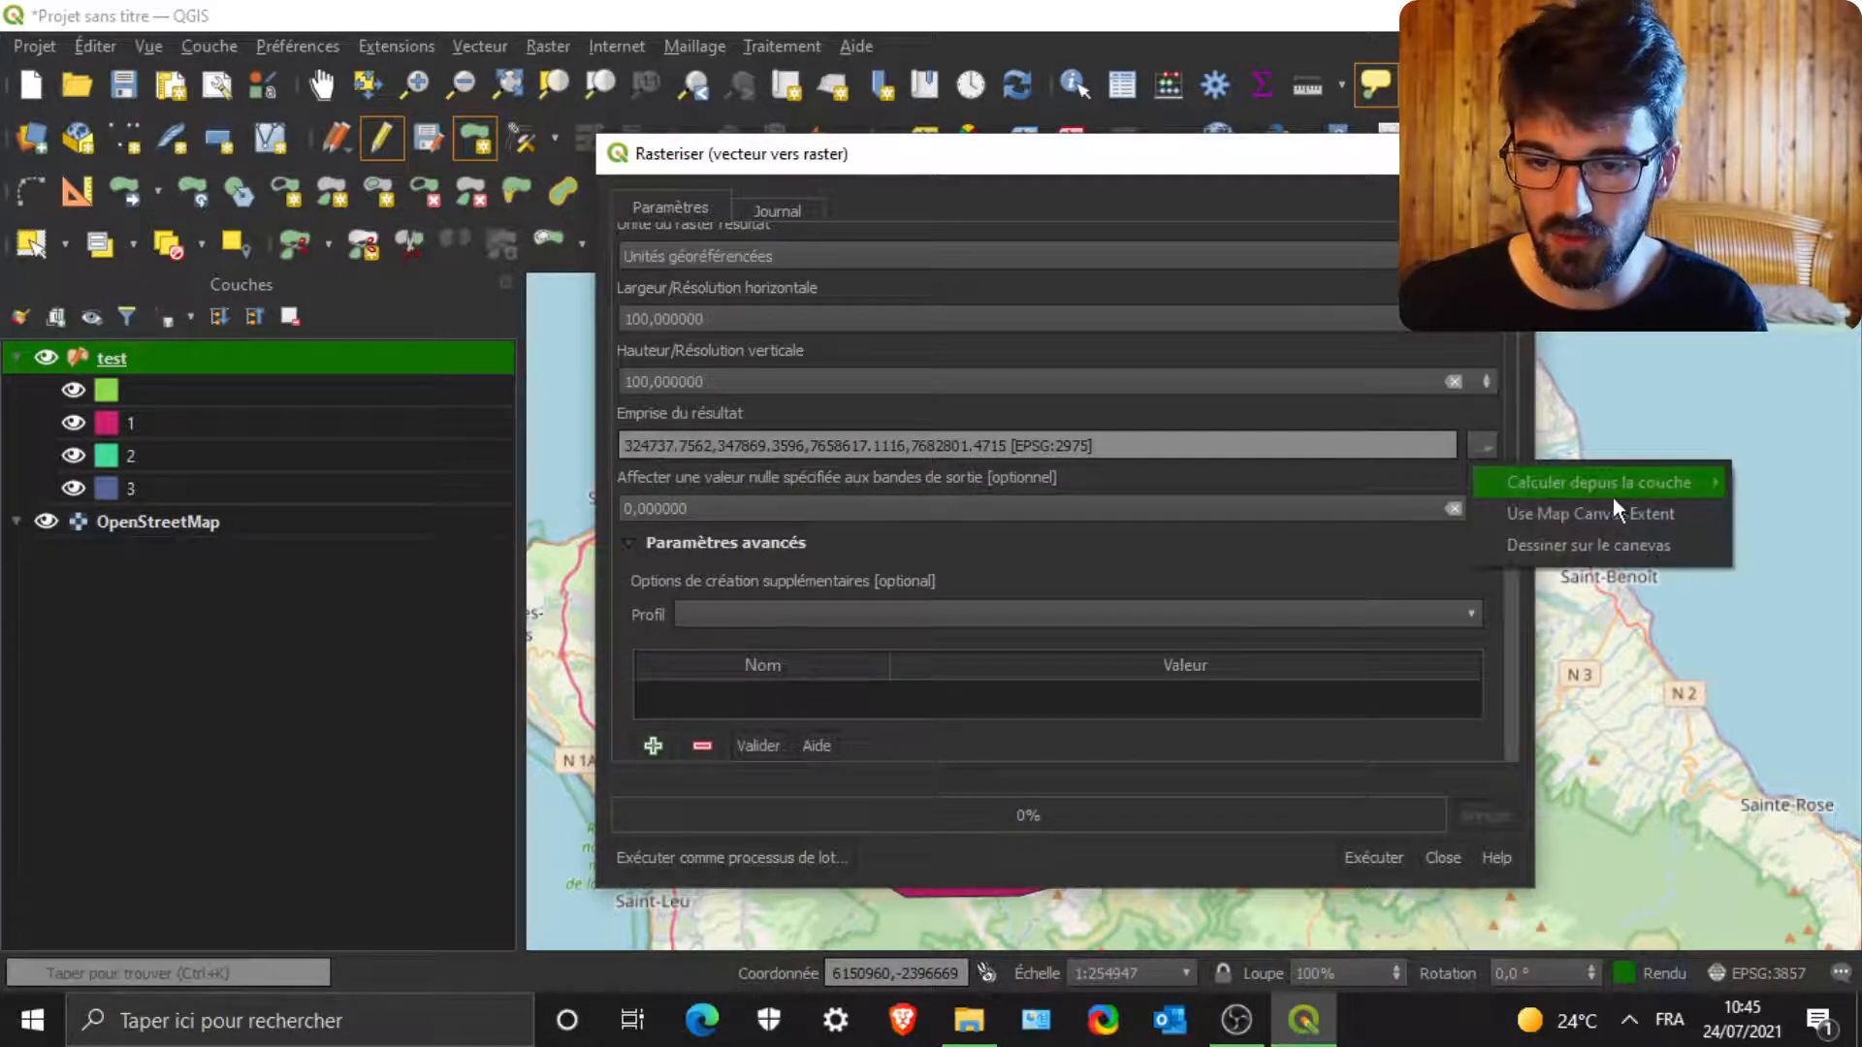
mouse_move(1614, 485)
click(1073, 562)
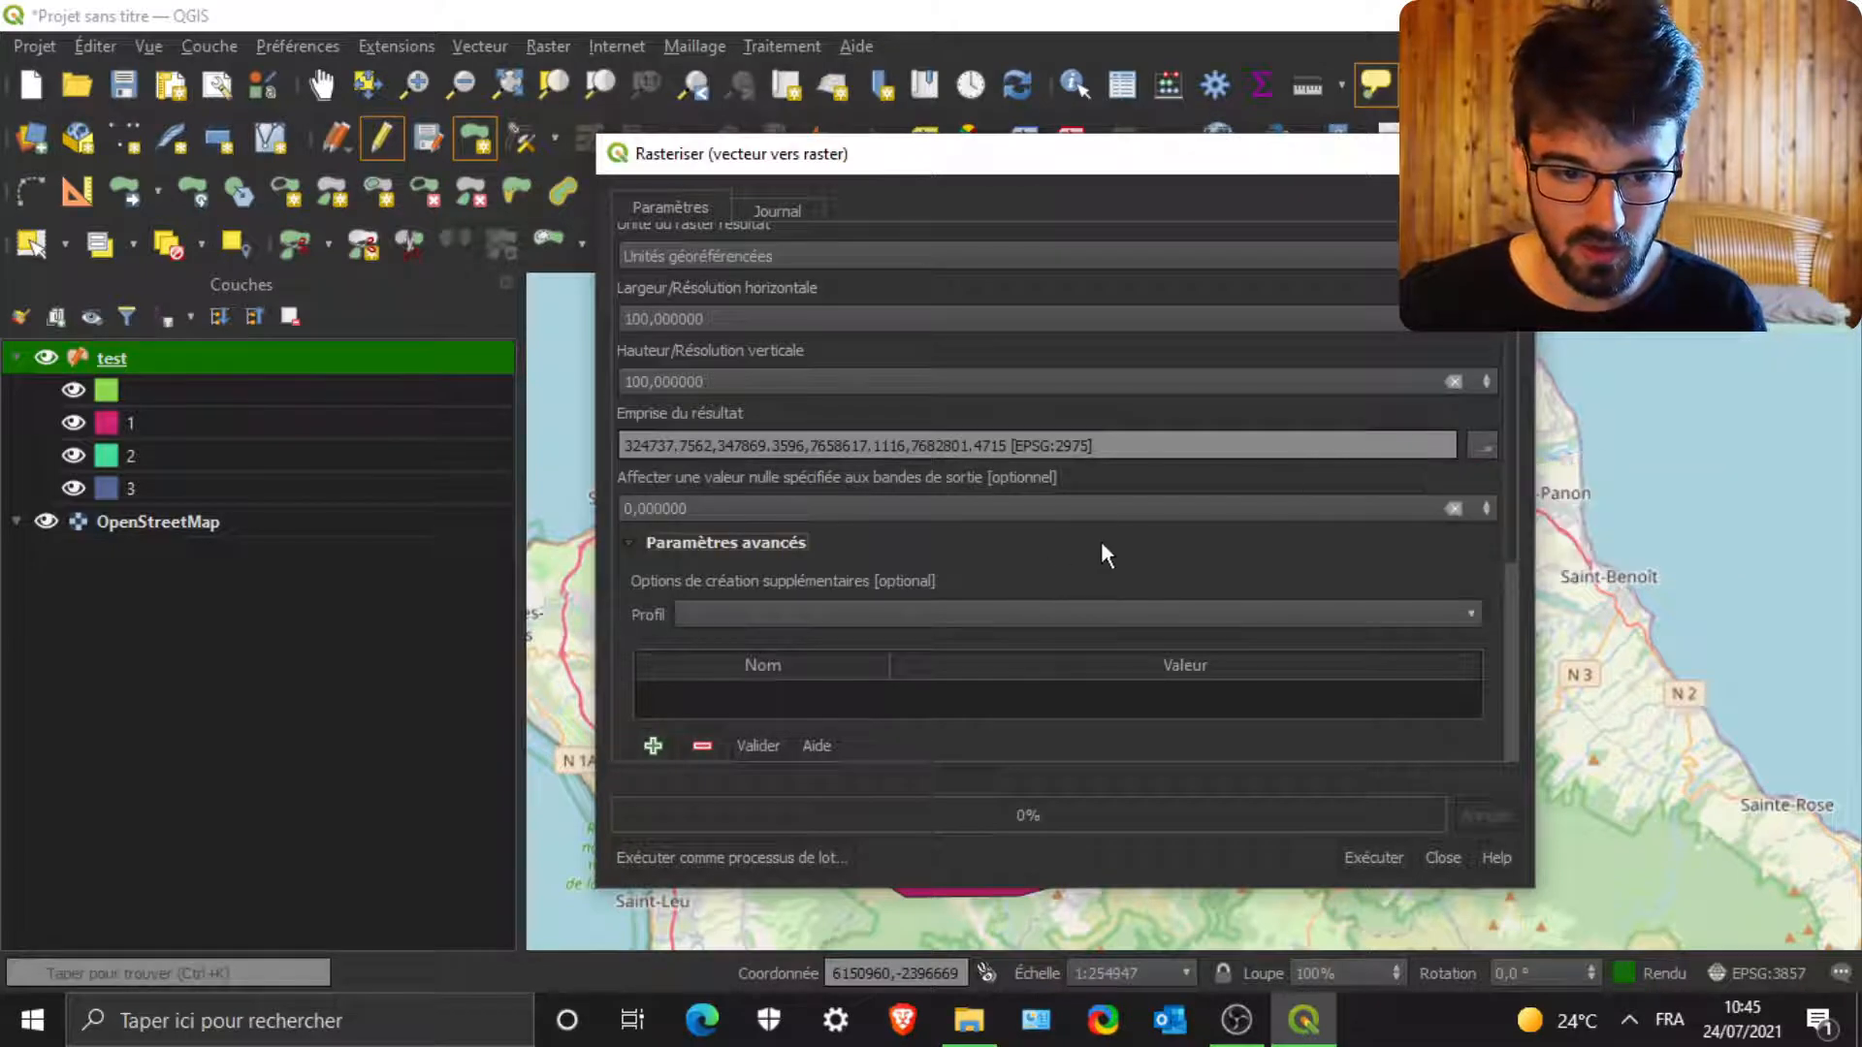
- Run the rasterization, keeping the Float32 data type and the temporary output file
scroll(1101, 541, down, 3)
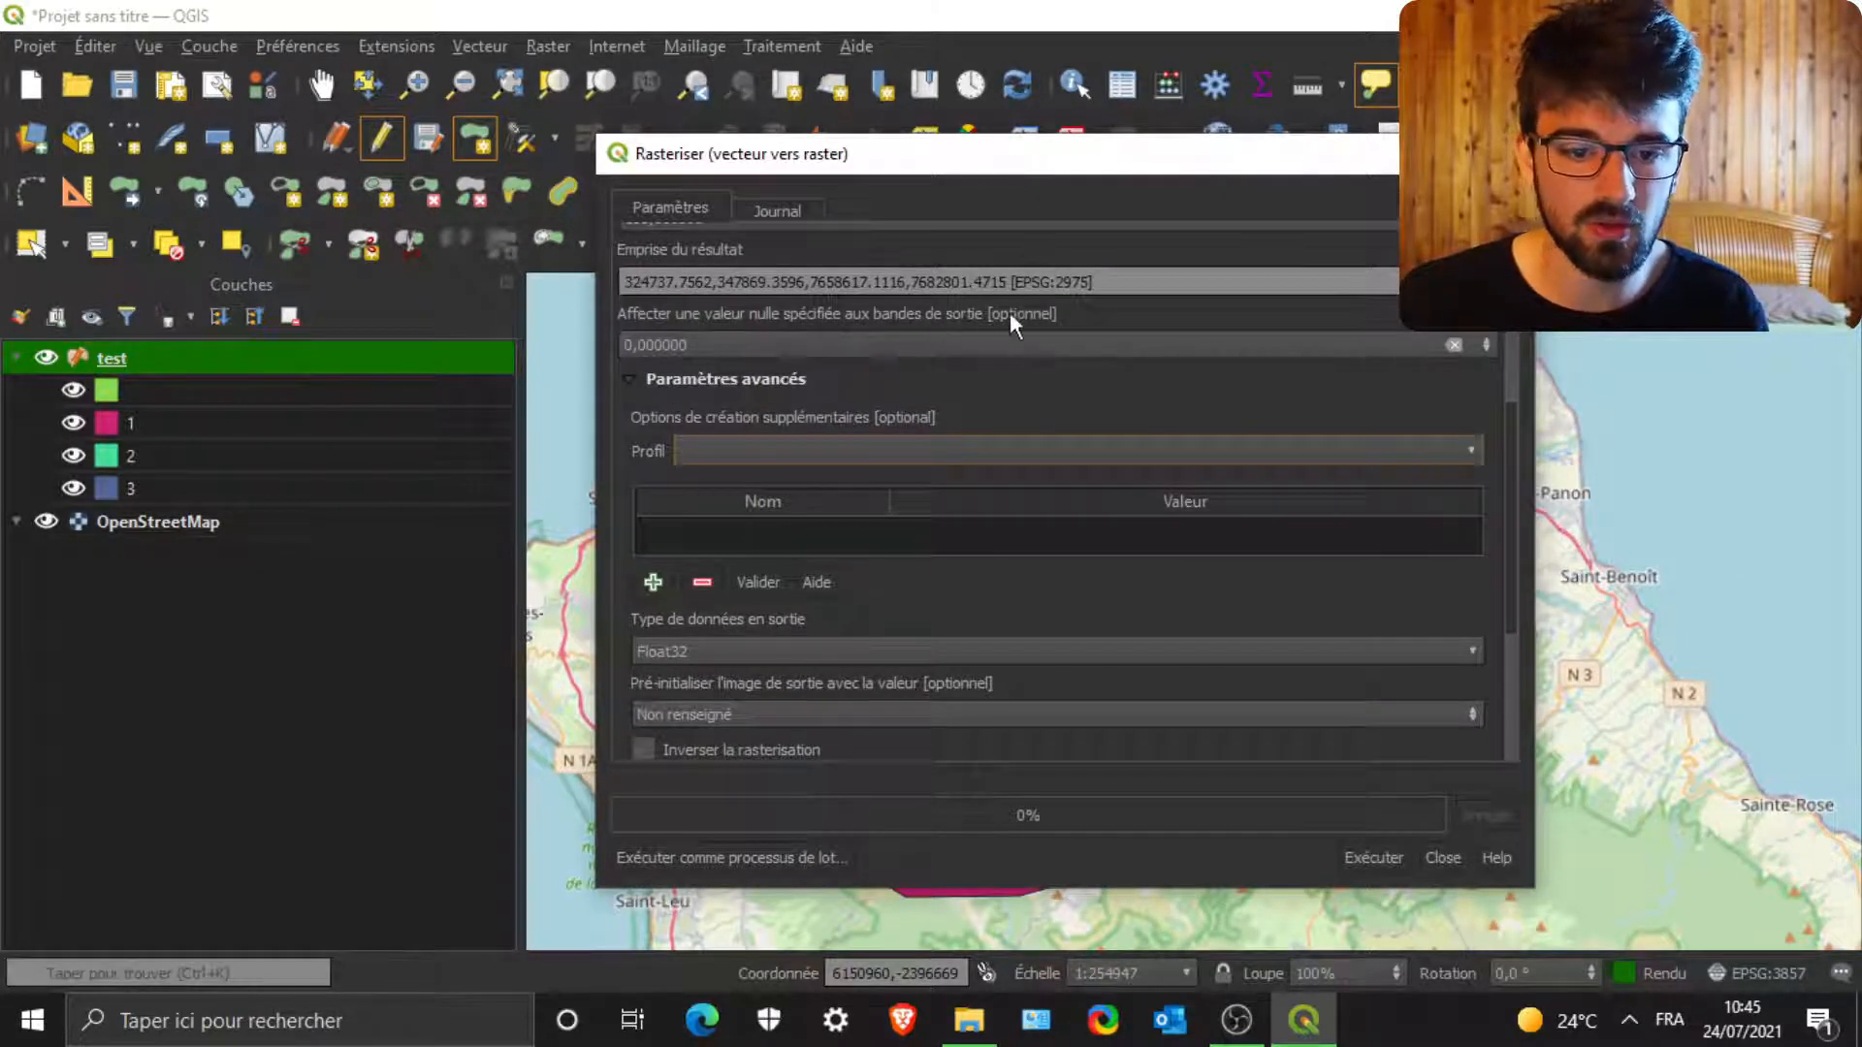
scroll(1249, 566, down, 3)
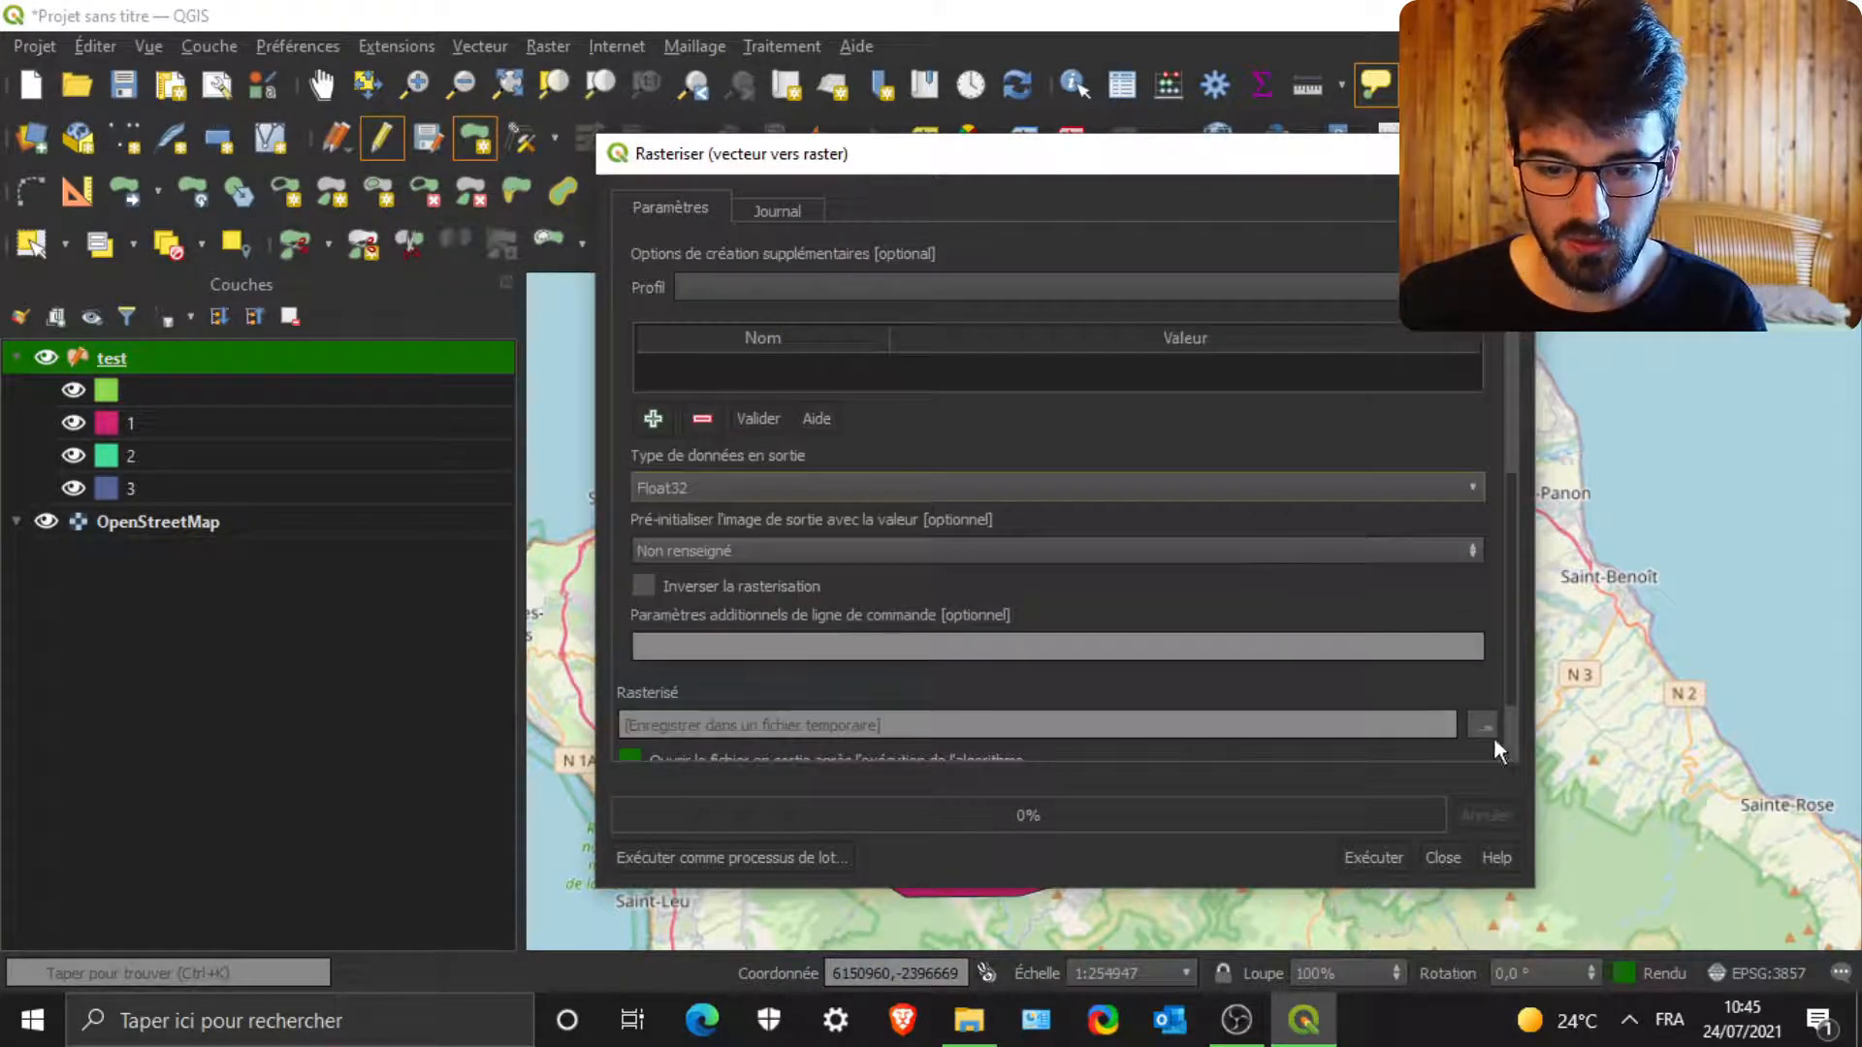
click(1359, 857)
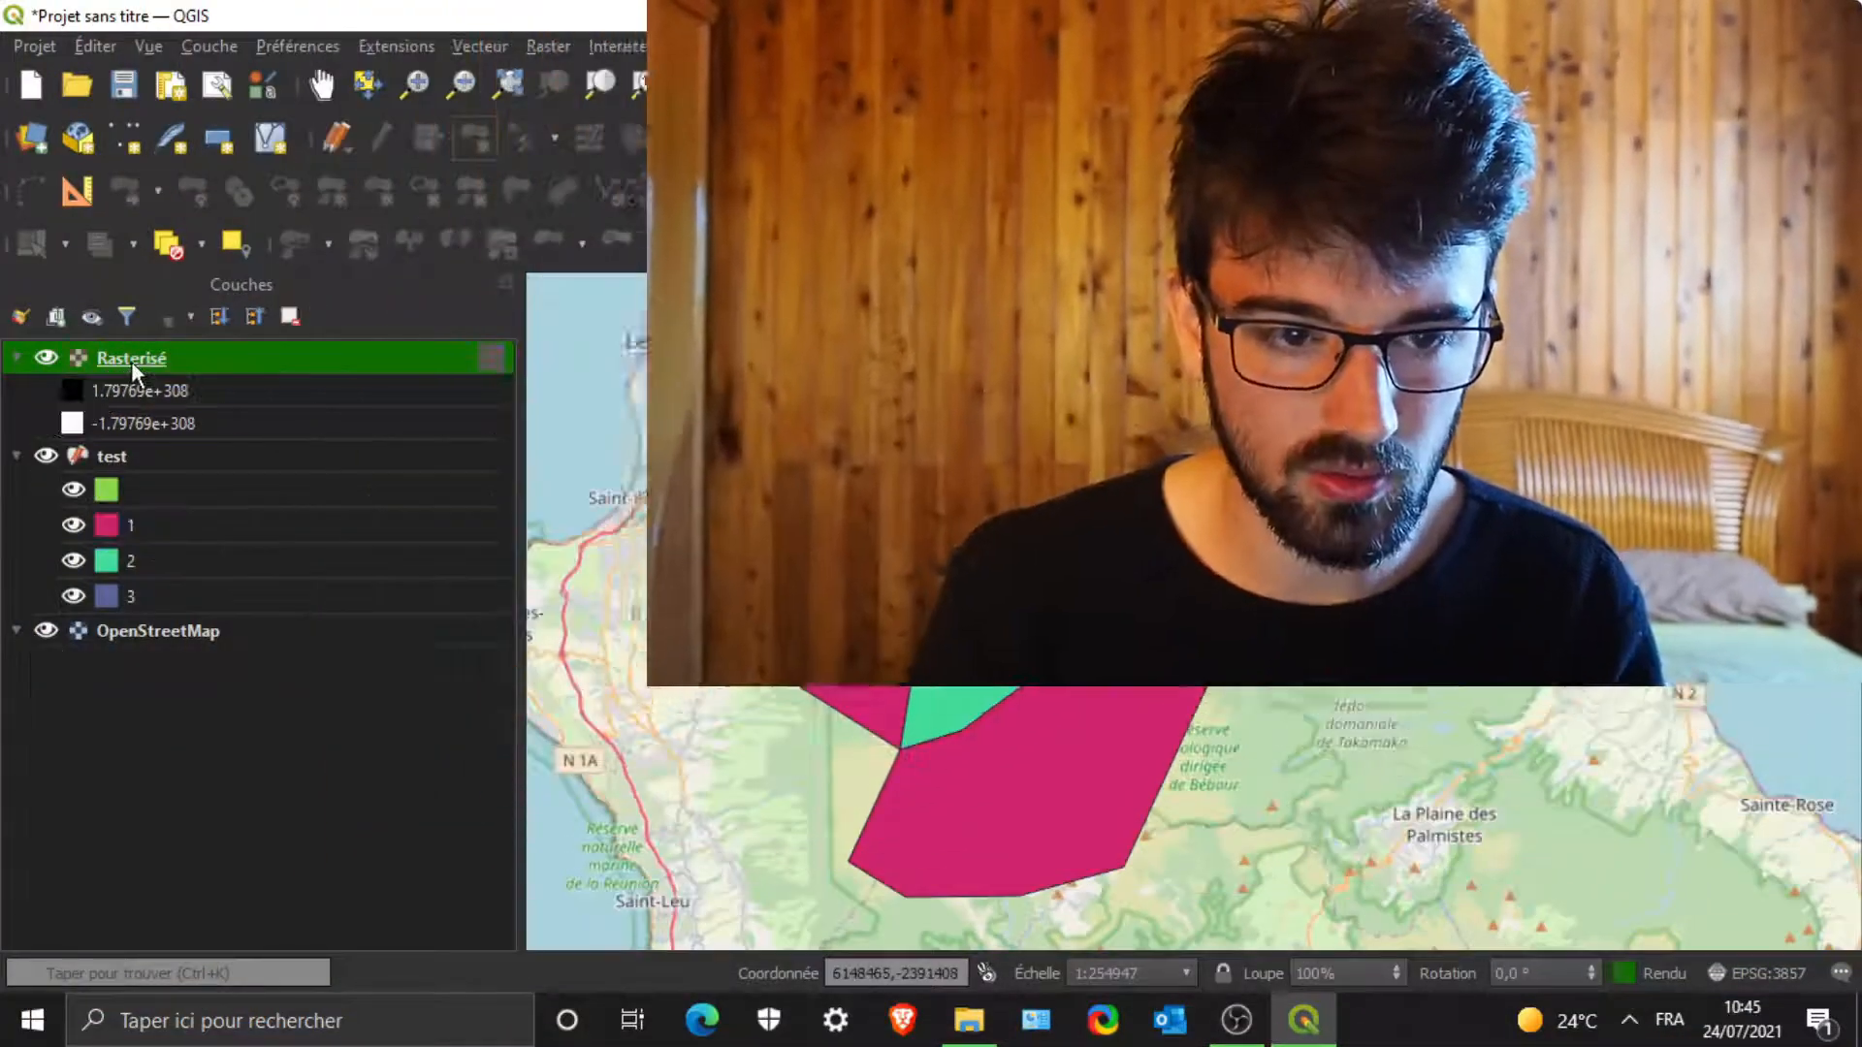
- Remove the Rasterisé layer from the project and end the editing session on the test layer
right_click(131, 360)
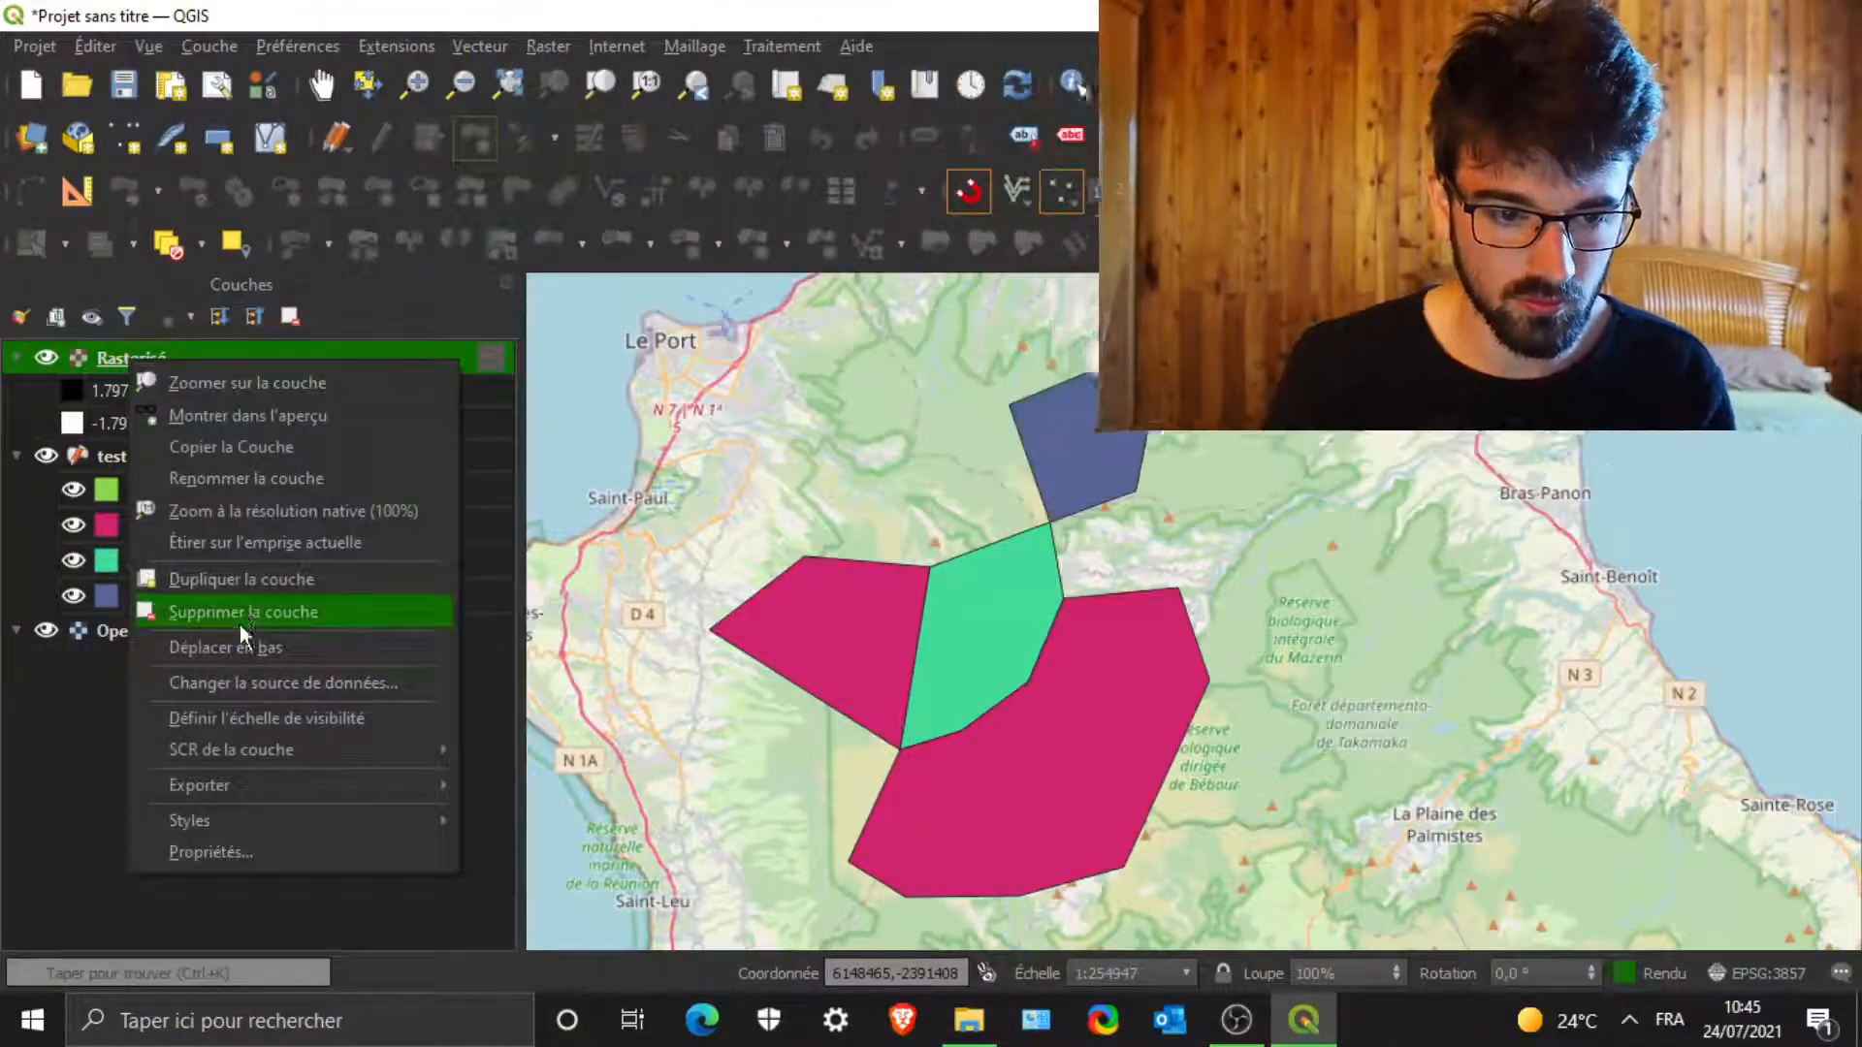
click(240, 611)
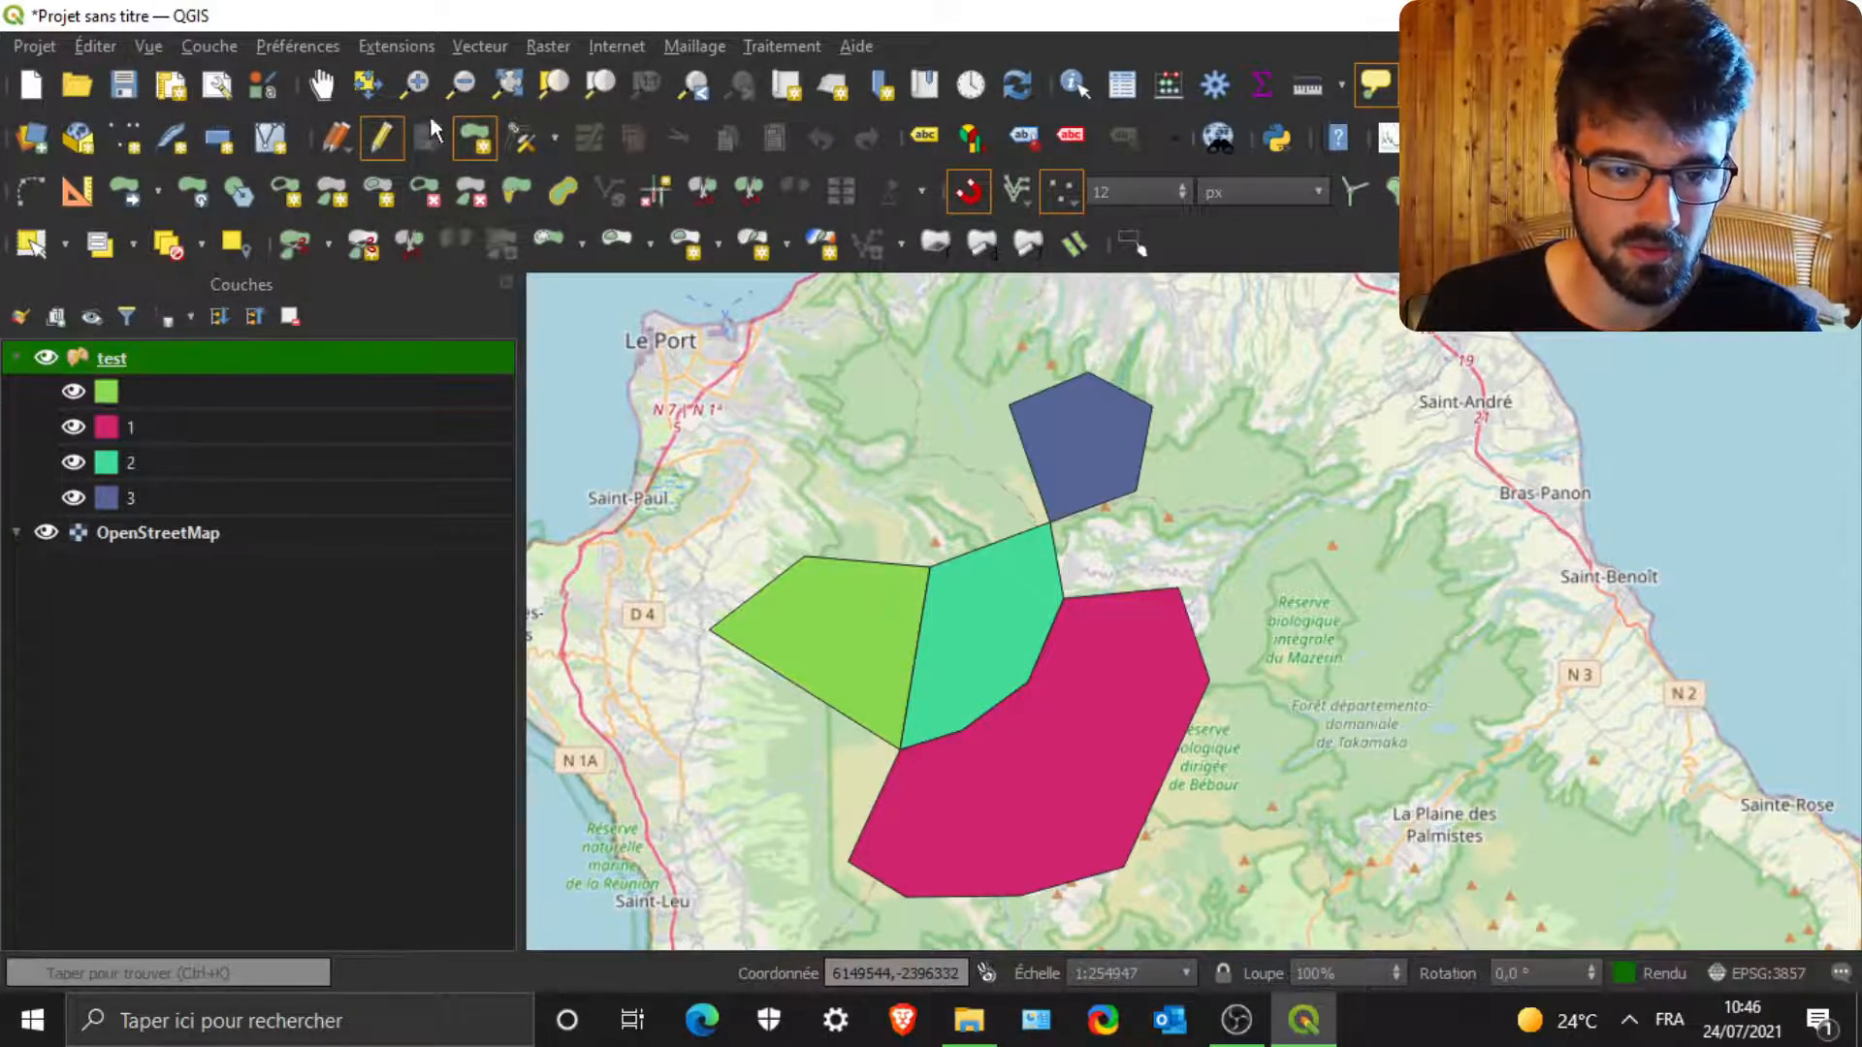
click(388, 128)
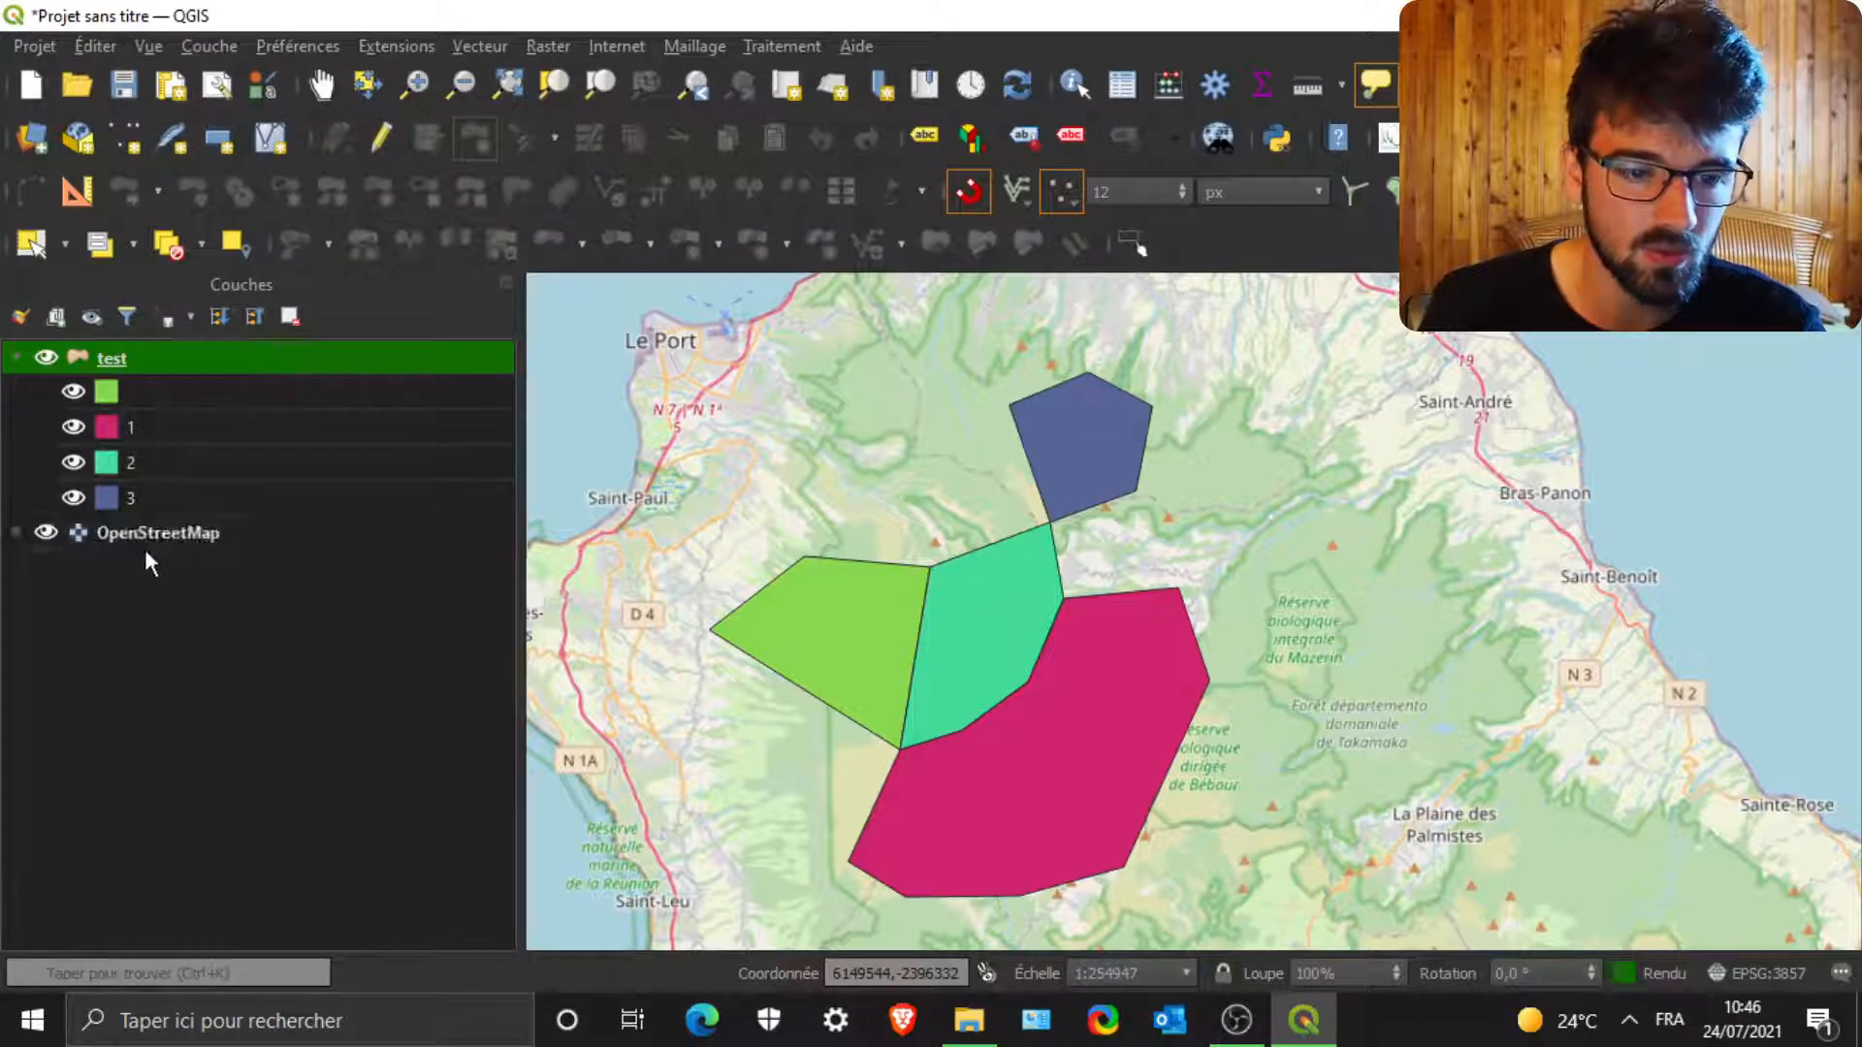
- Reopen Rasterize (vector to raster) for the test layer, choosing IDTYPO as the burn-in field and georeferenced units for the output
click(546, 45)
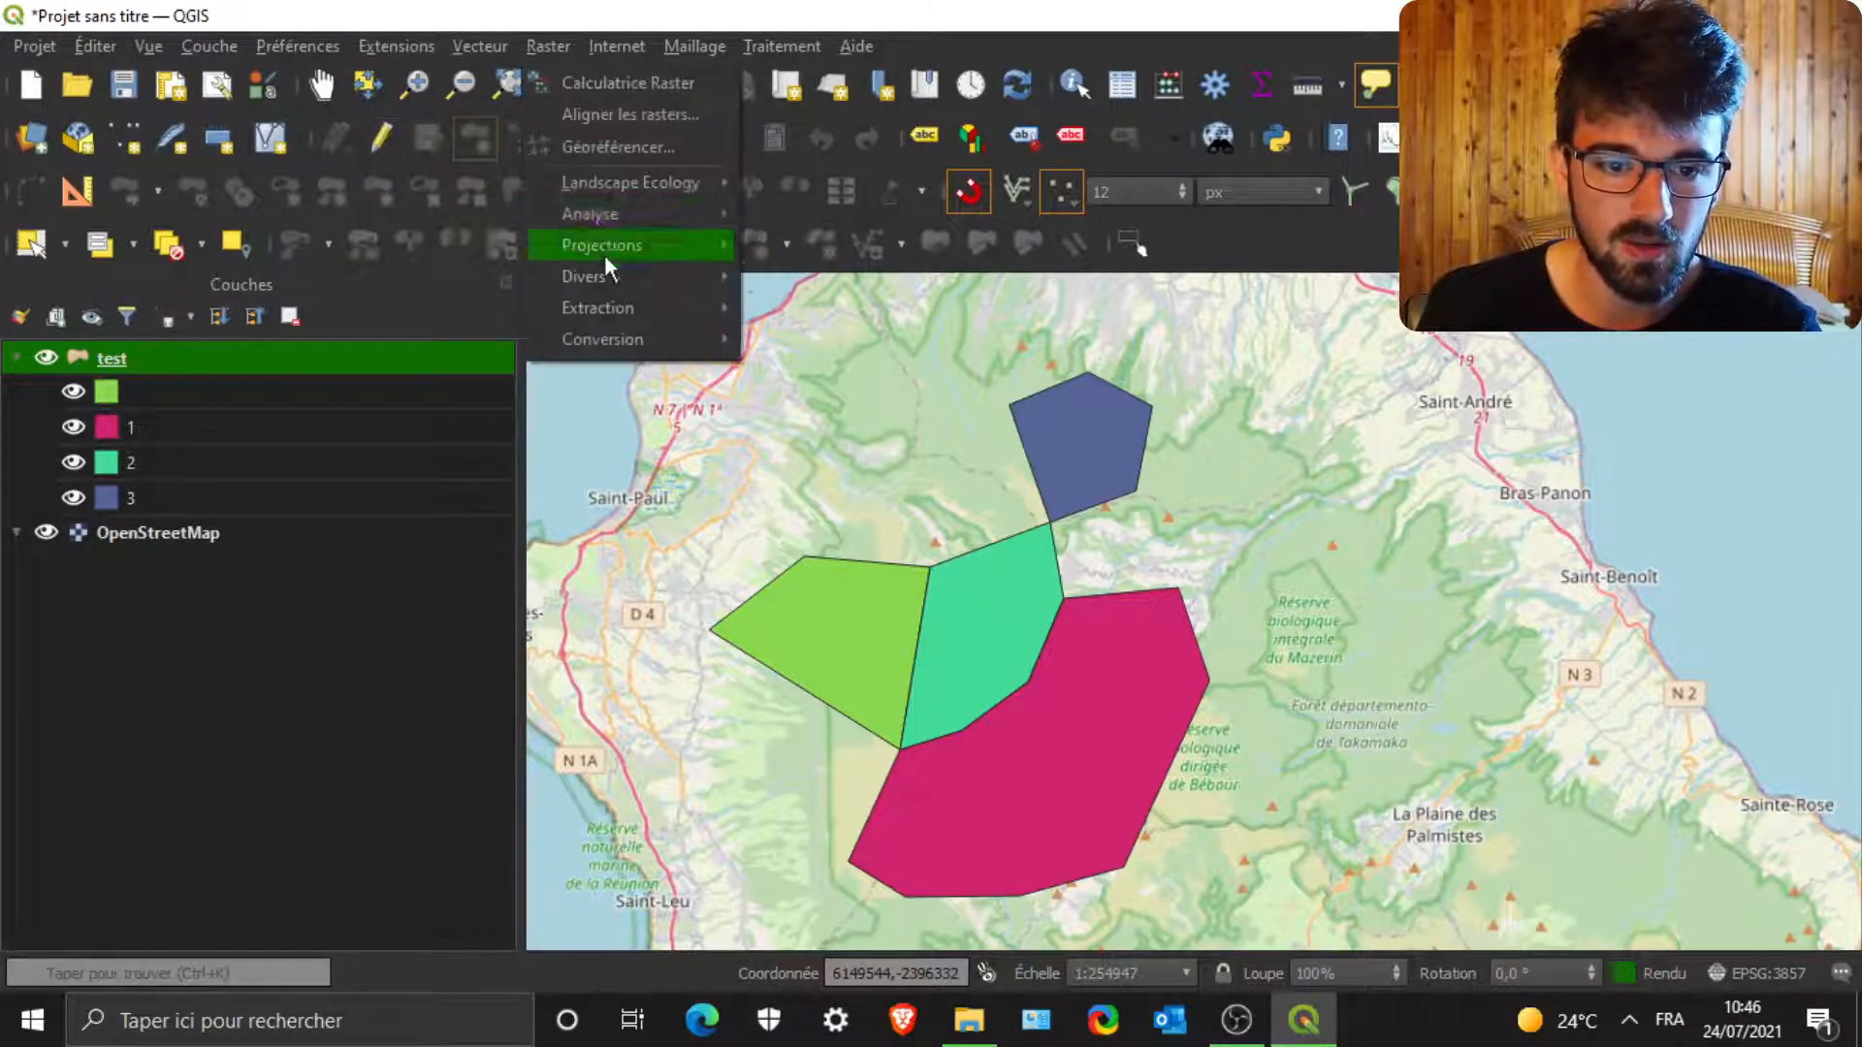
mouse_move(626, 336)
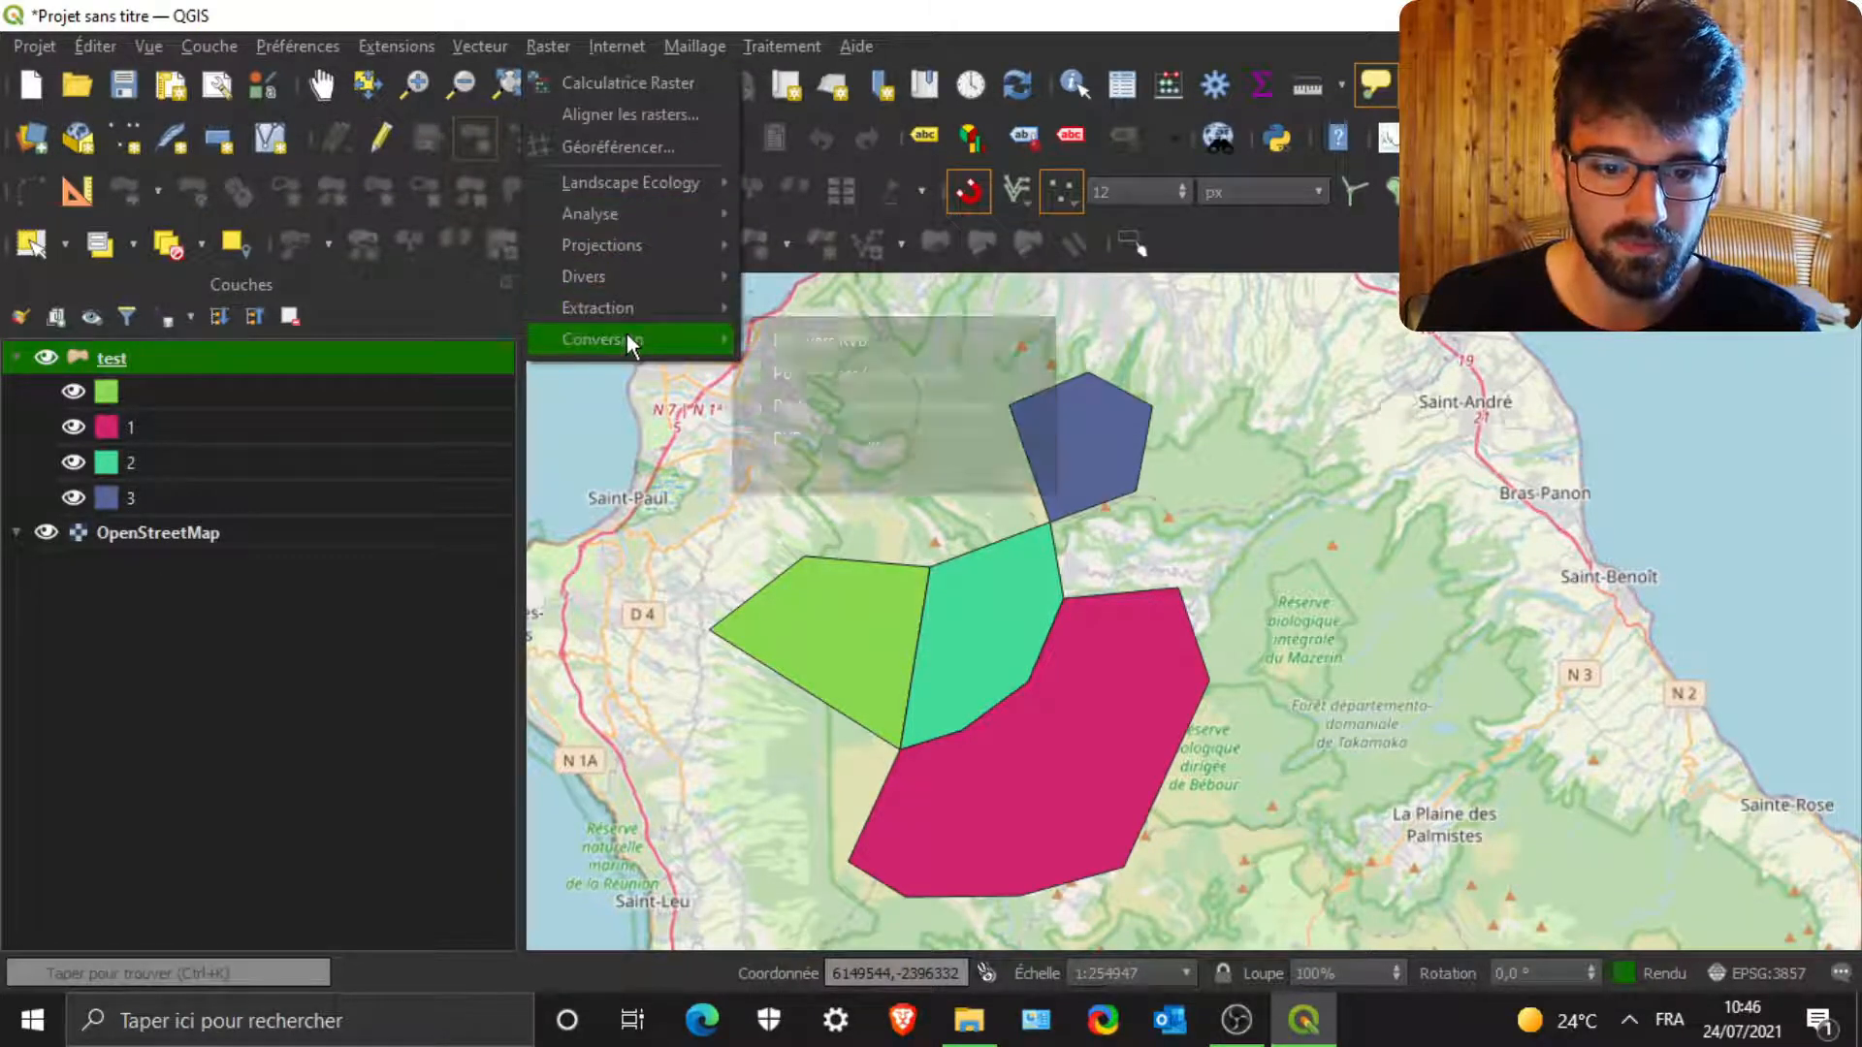
click(848, 405)
click(556, 387)
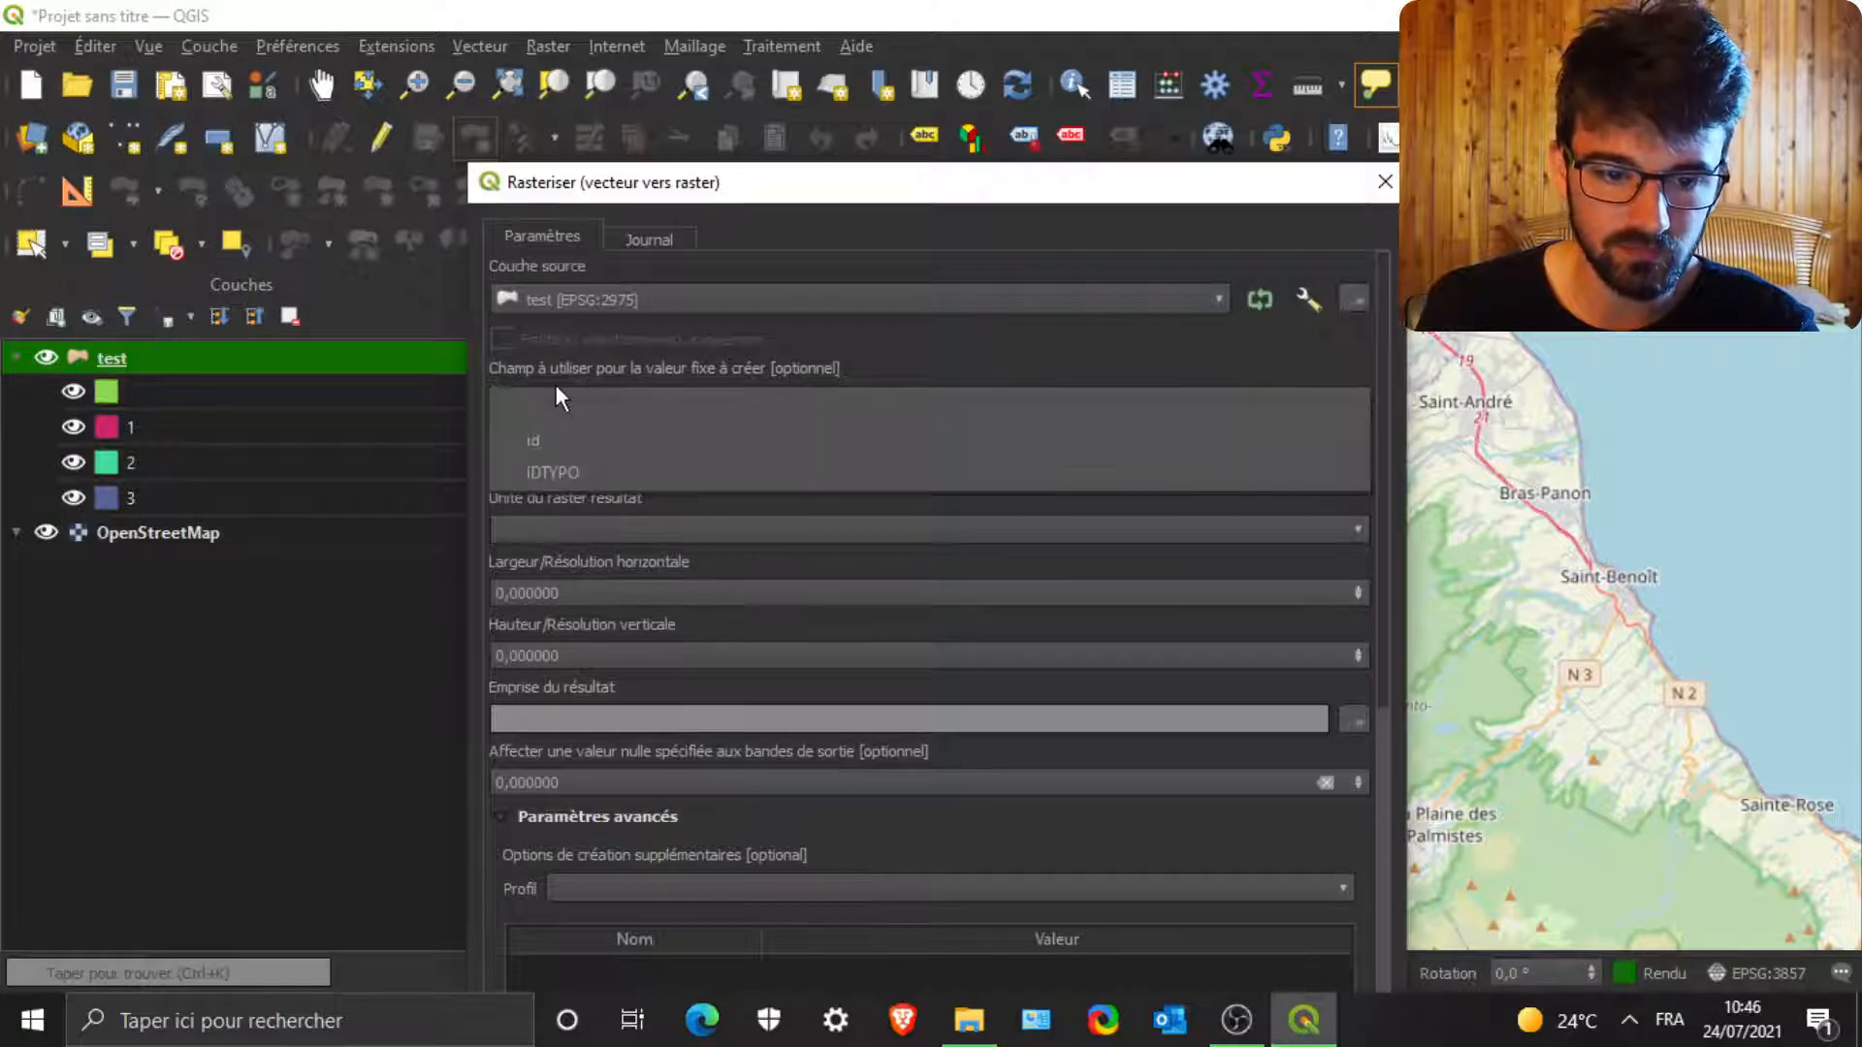
click(555, 470)
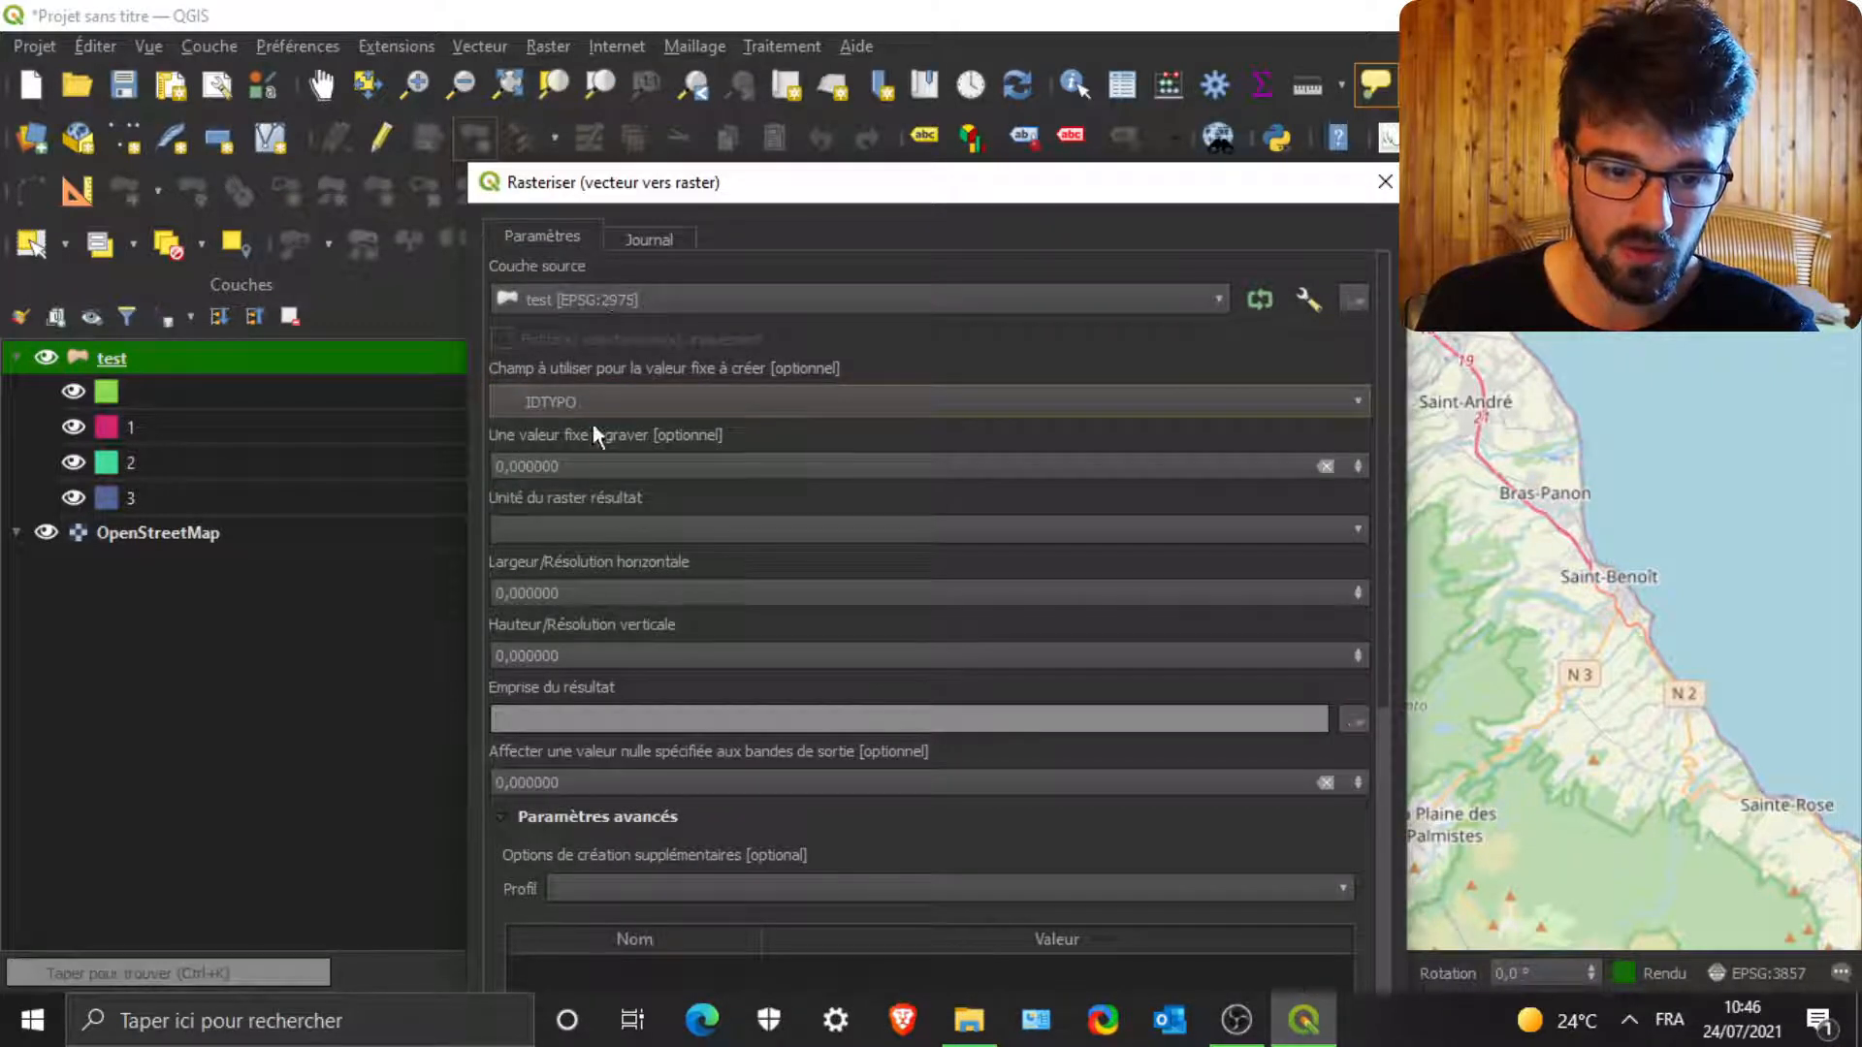
click(564, 525)
click(568, 570)
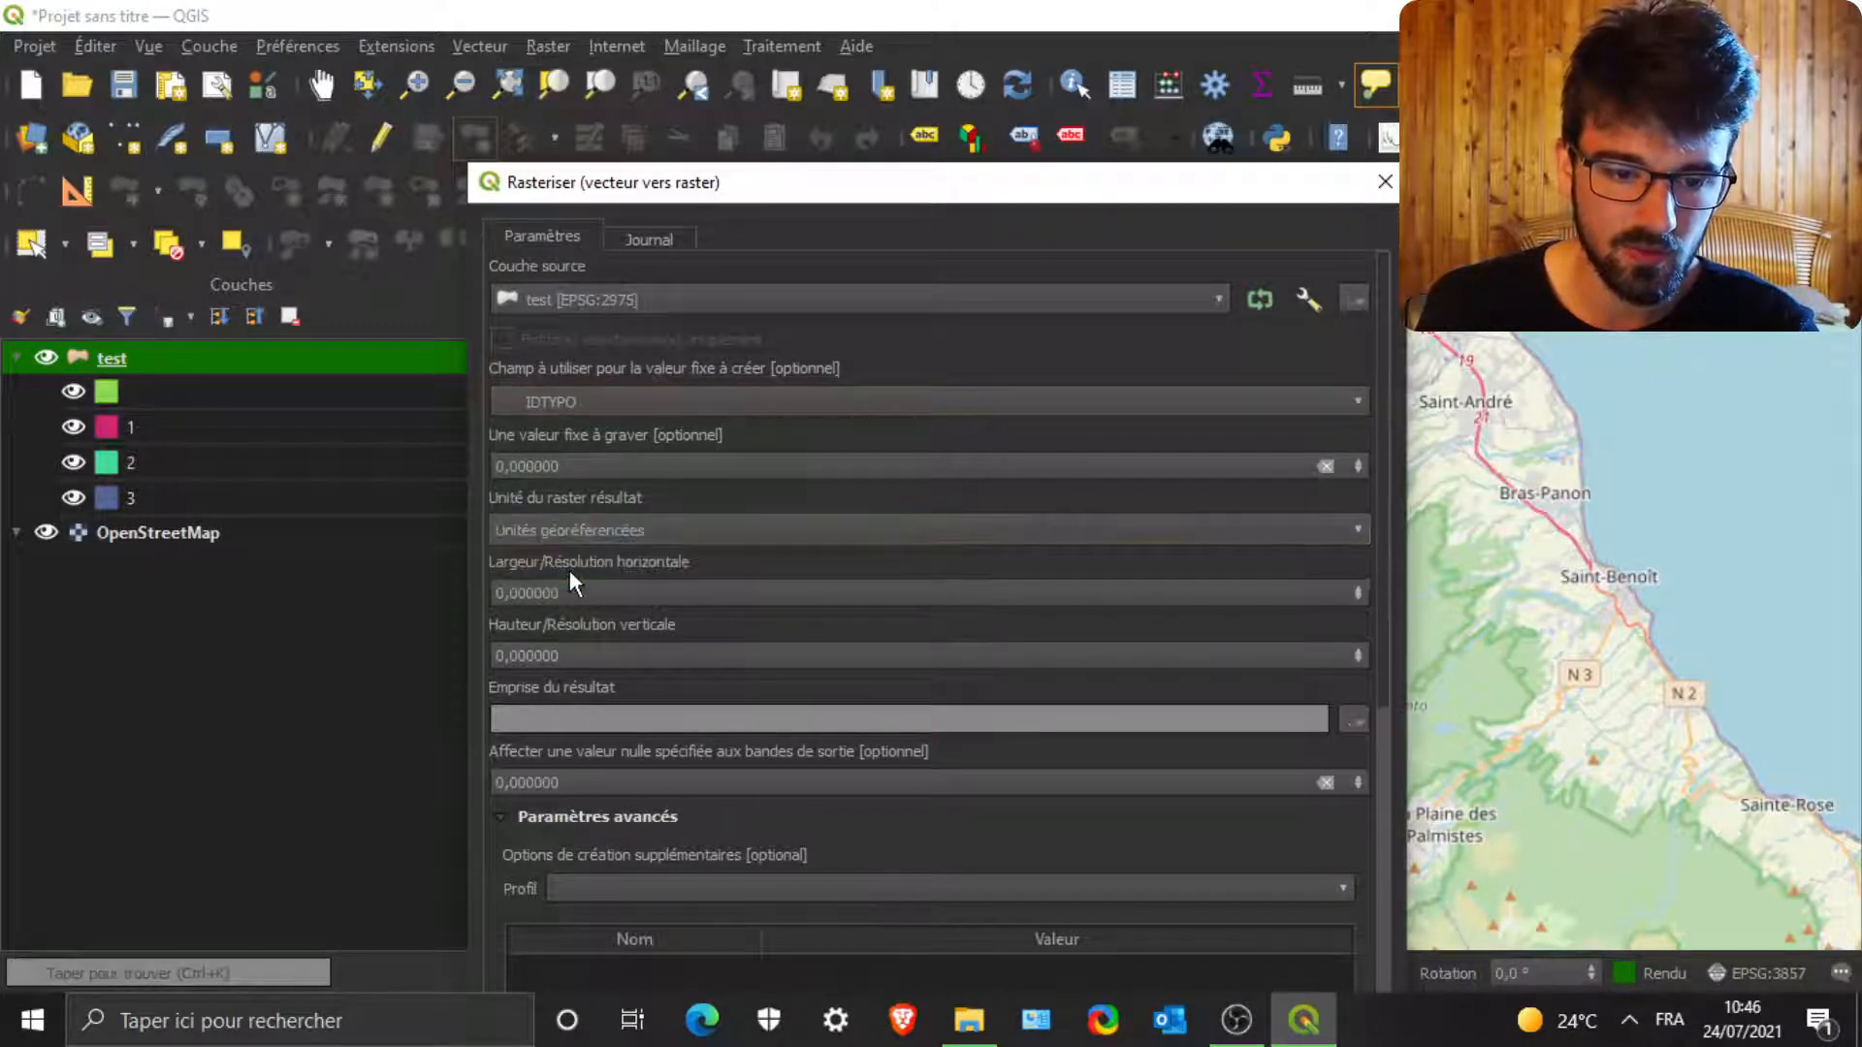
- Set both the horizontal and vertical resolution of the output raster to 100
click(570, 591)
text(100)
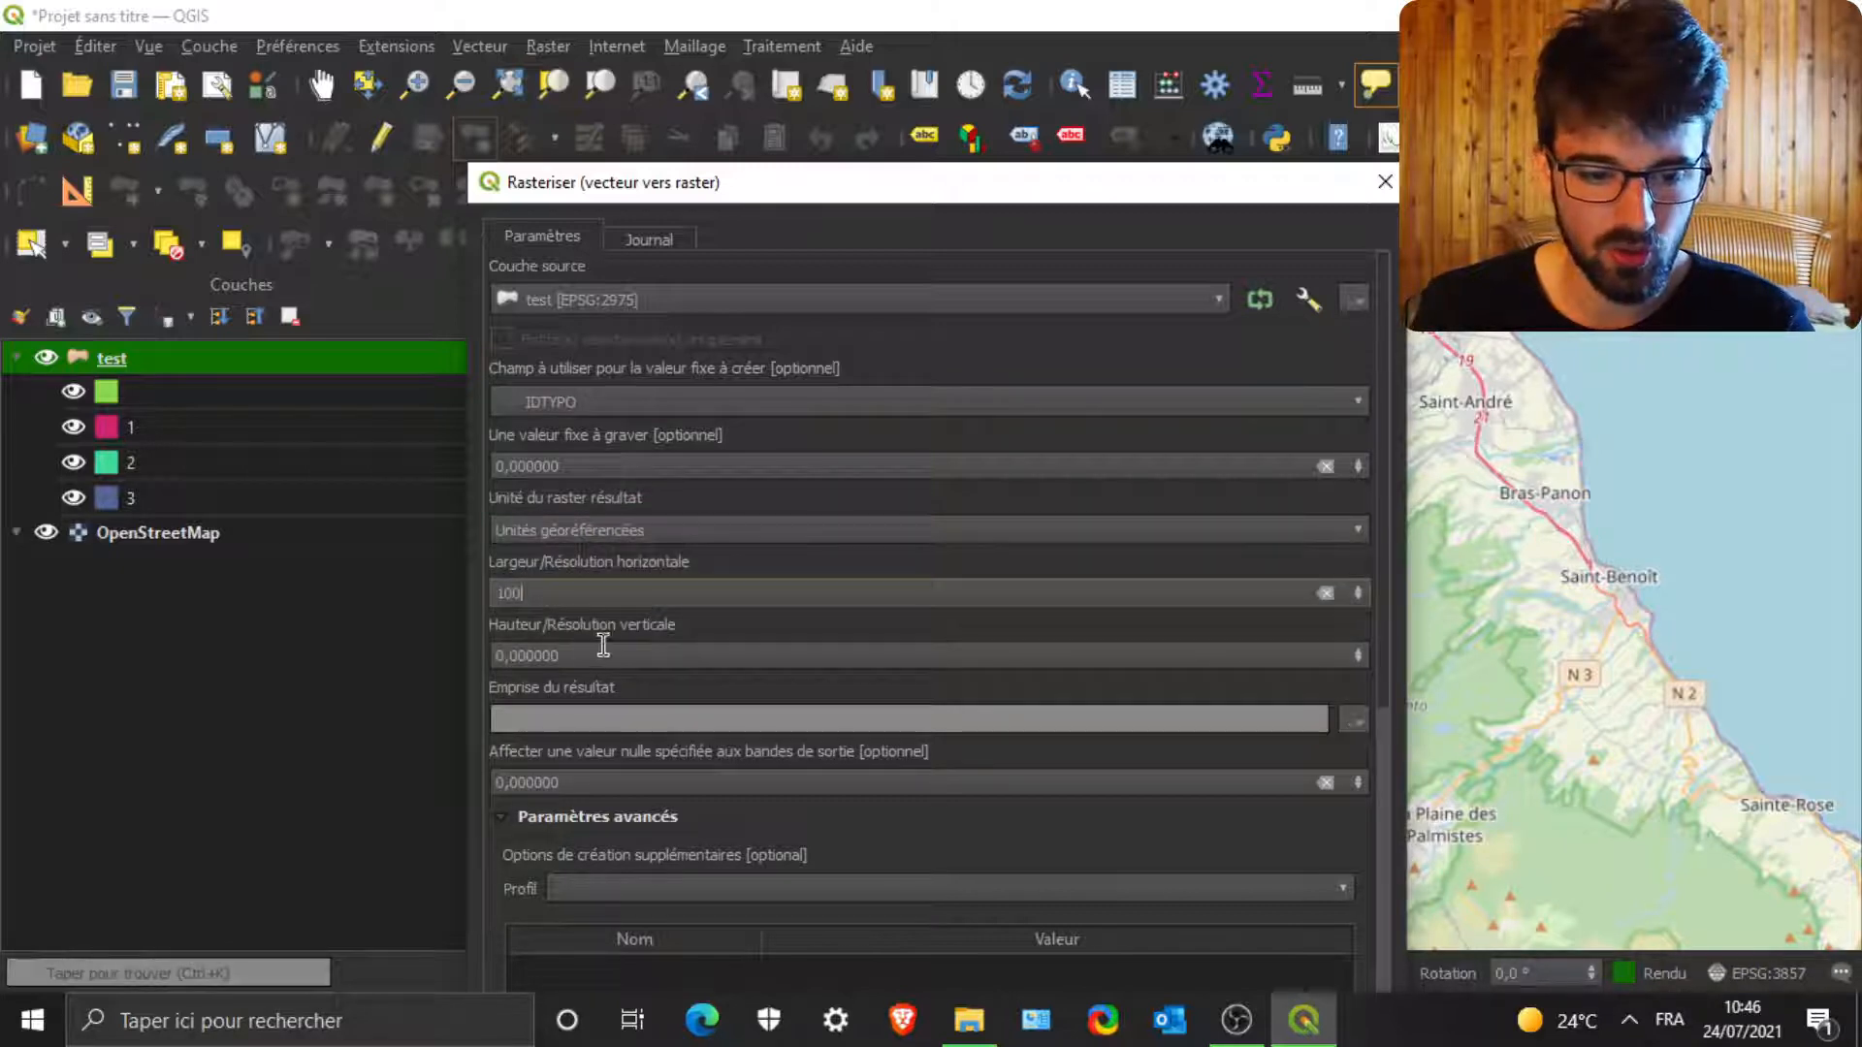
click(603, 650)
text(100)
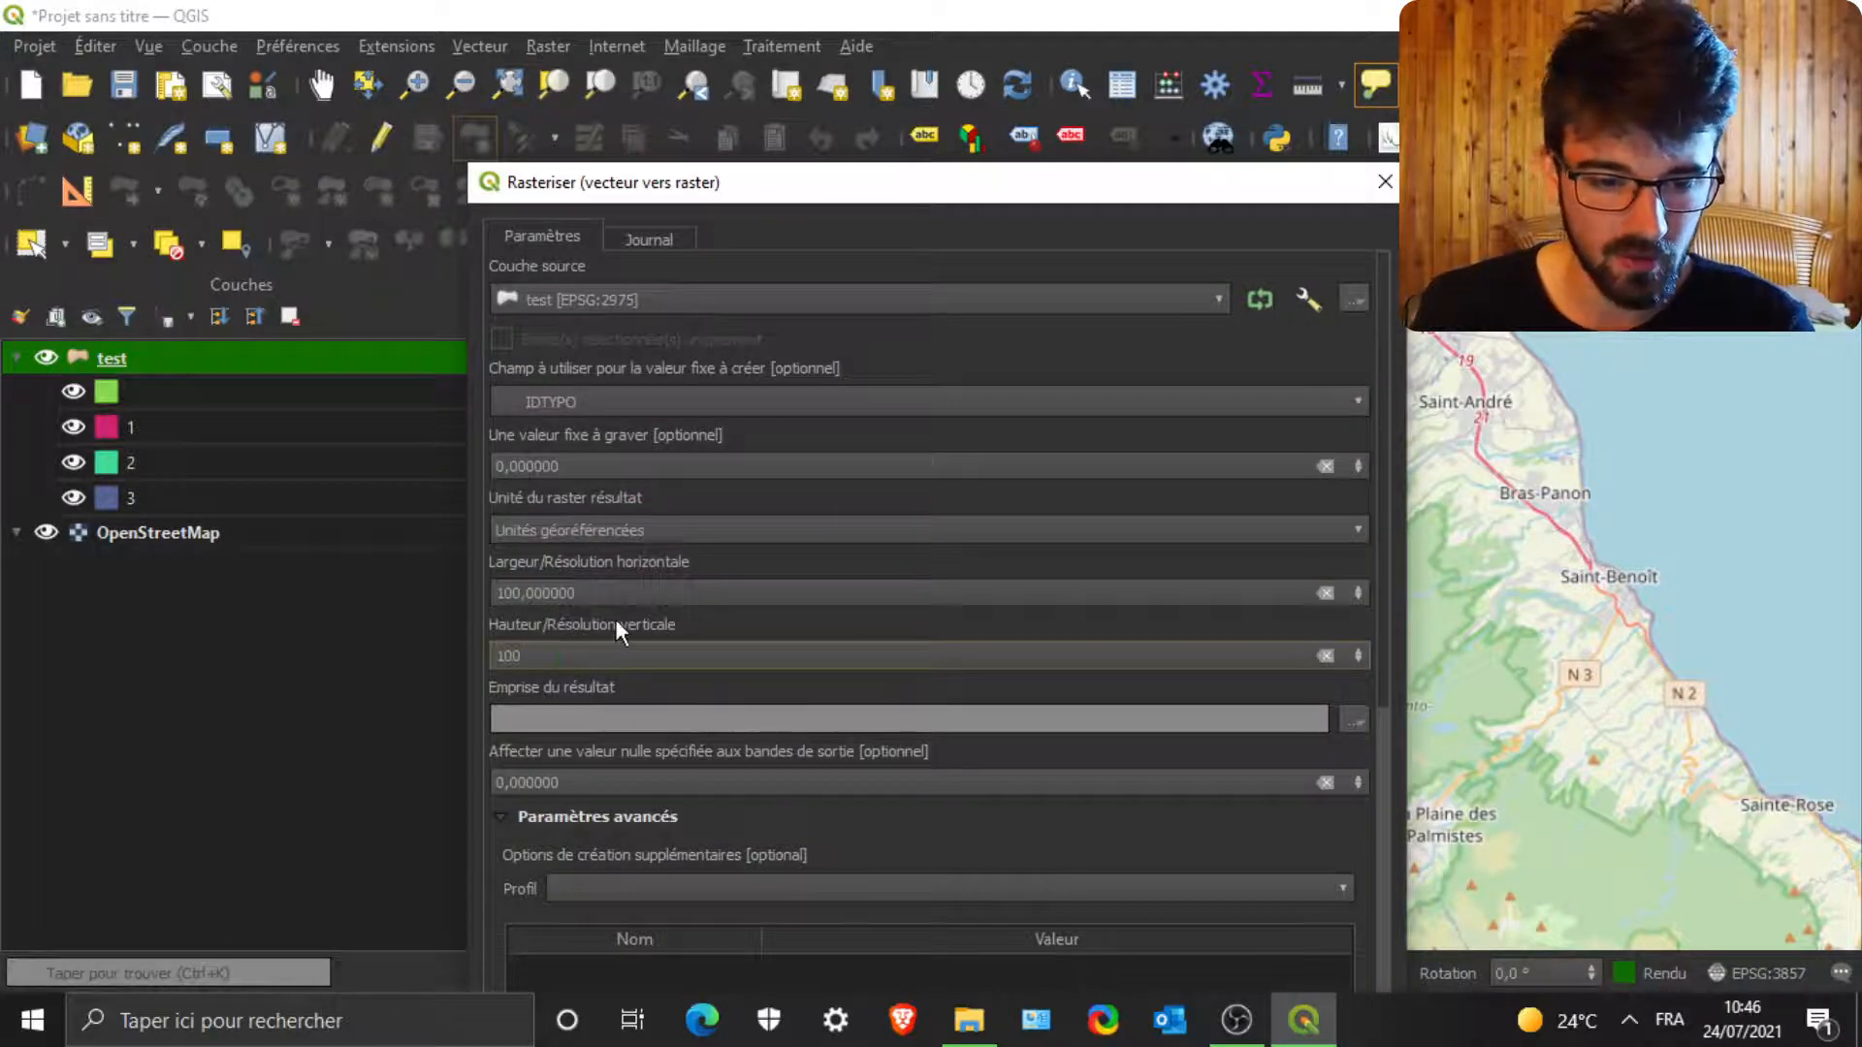
click(674, 622)
- Calculate the output extent of the rasterization from the test layer
scroll(568, 712, down, 3)
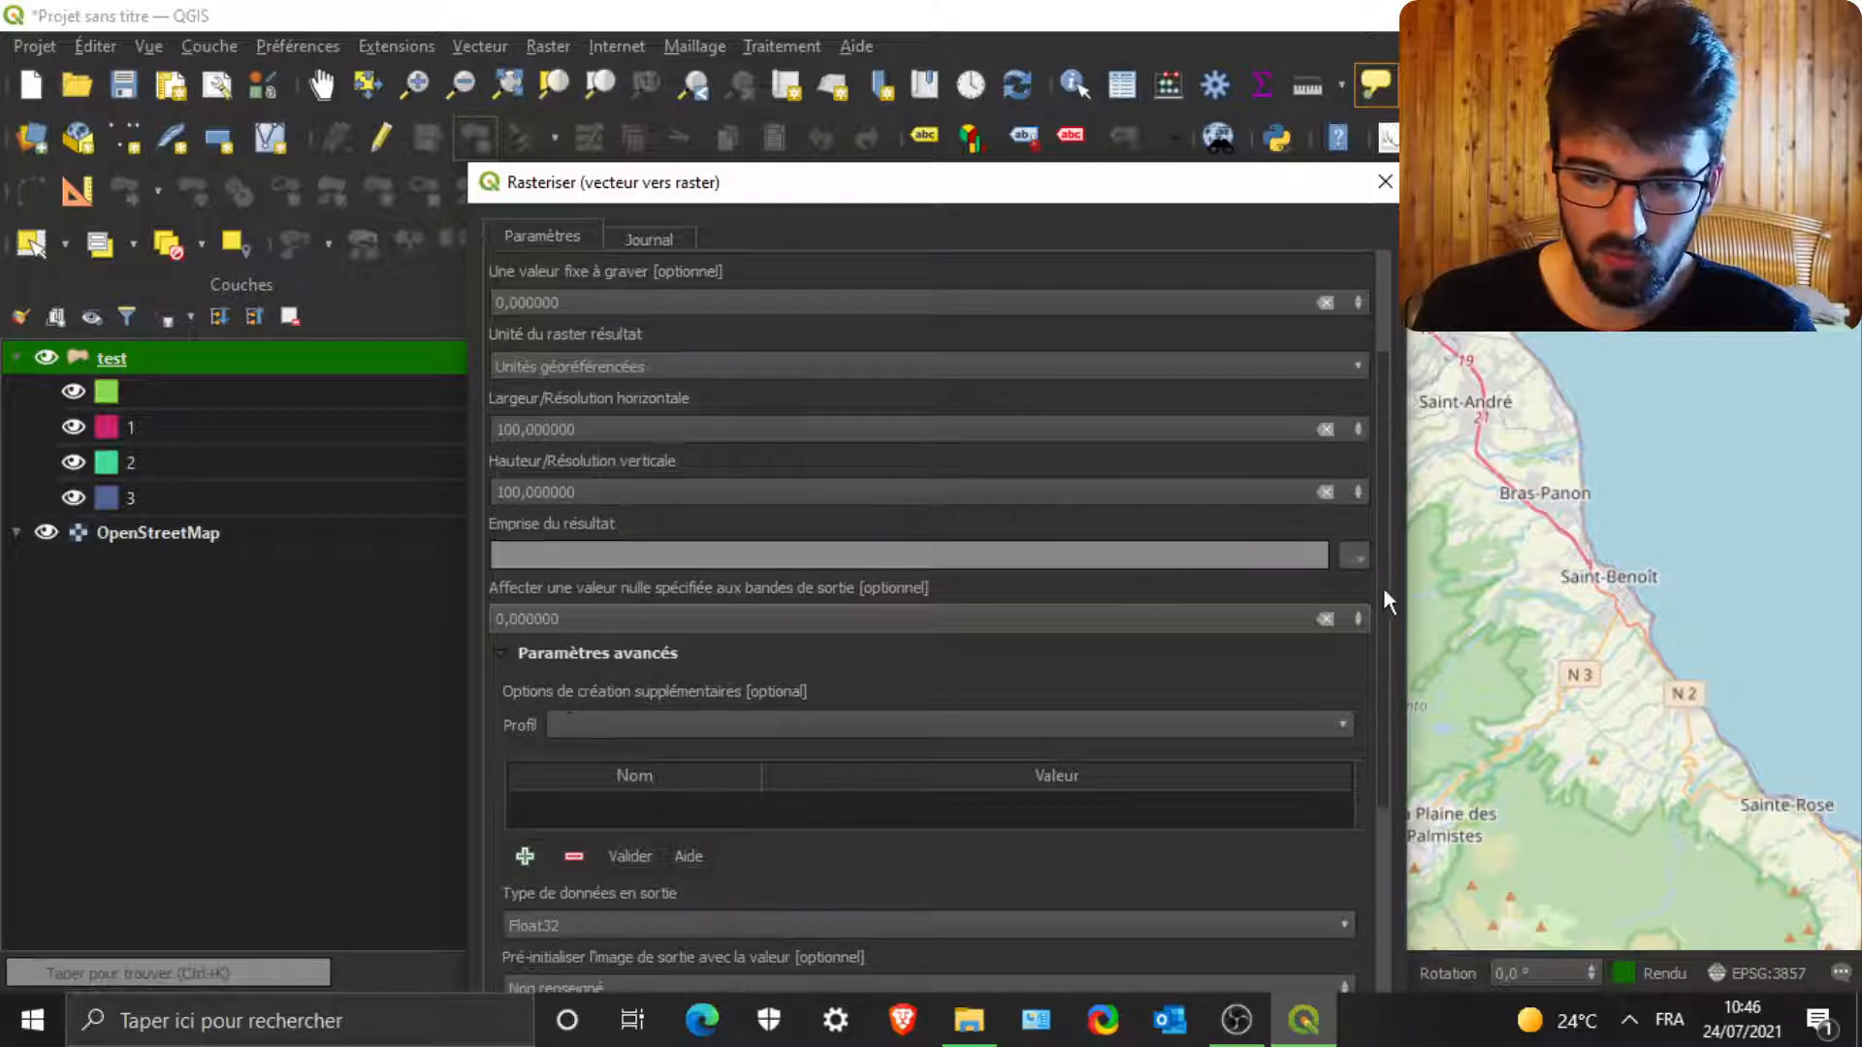
click(1358, 558)
mouse_move(1392, 592)
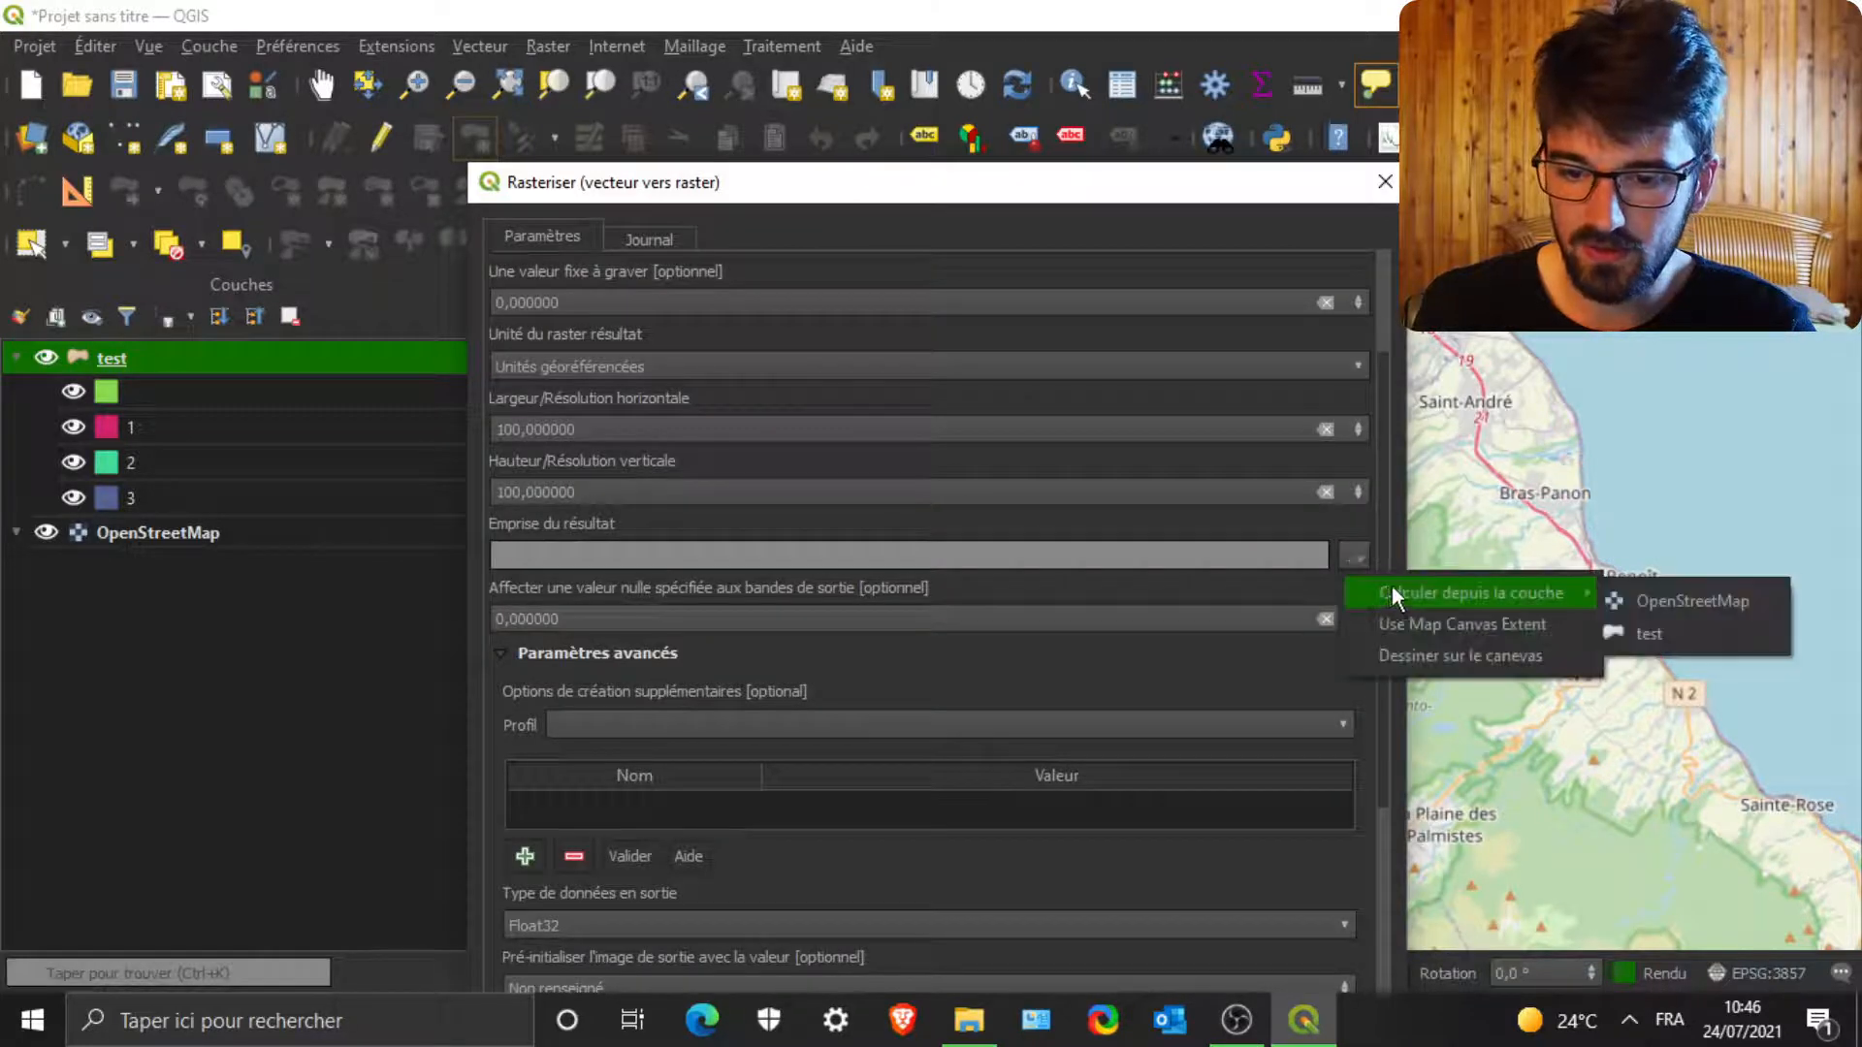
click(1647, 632)
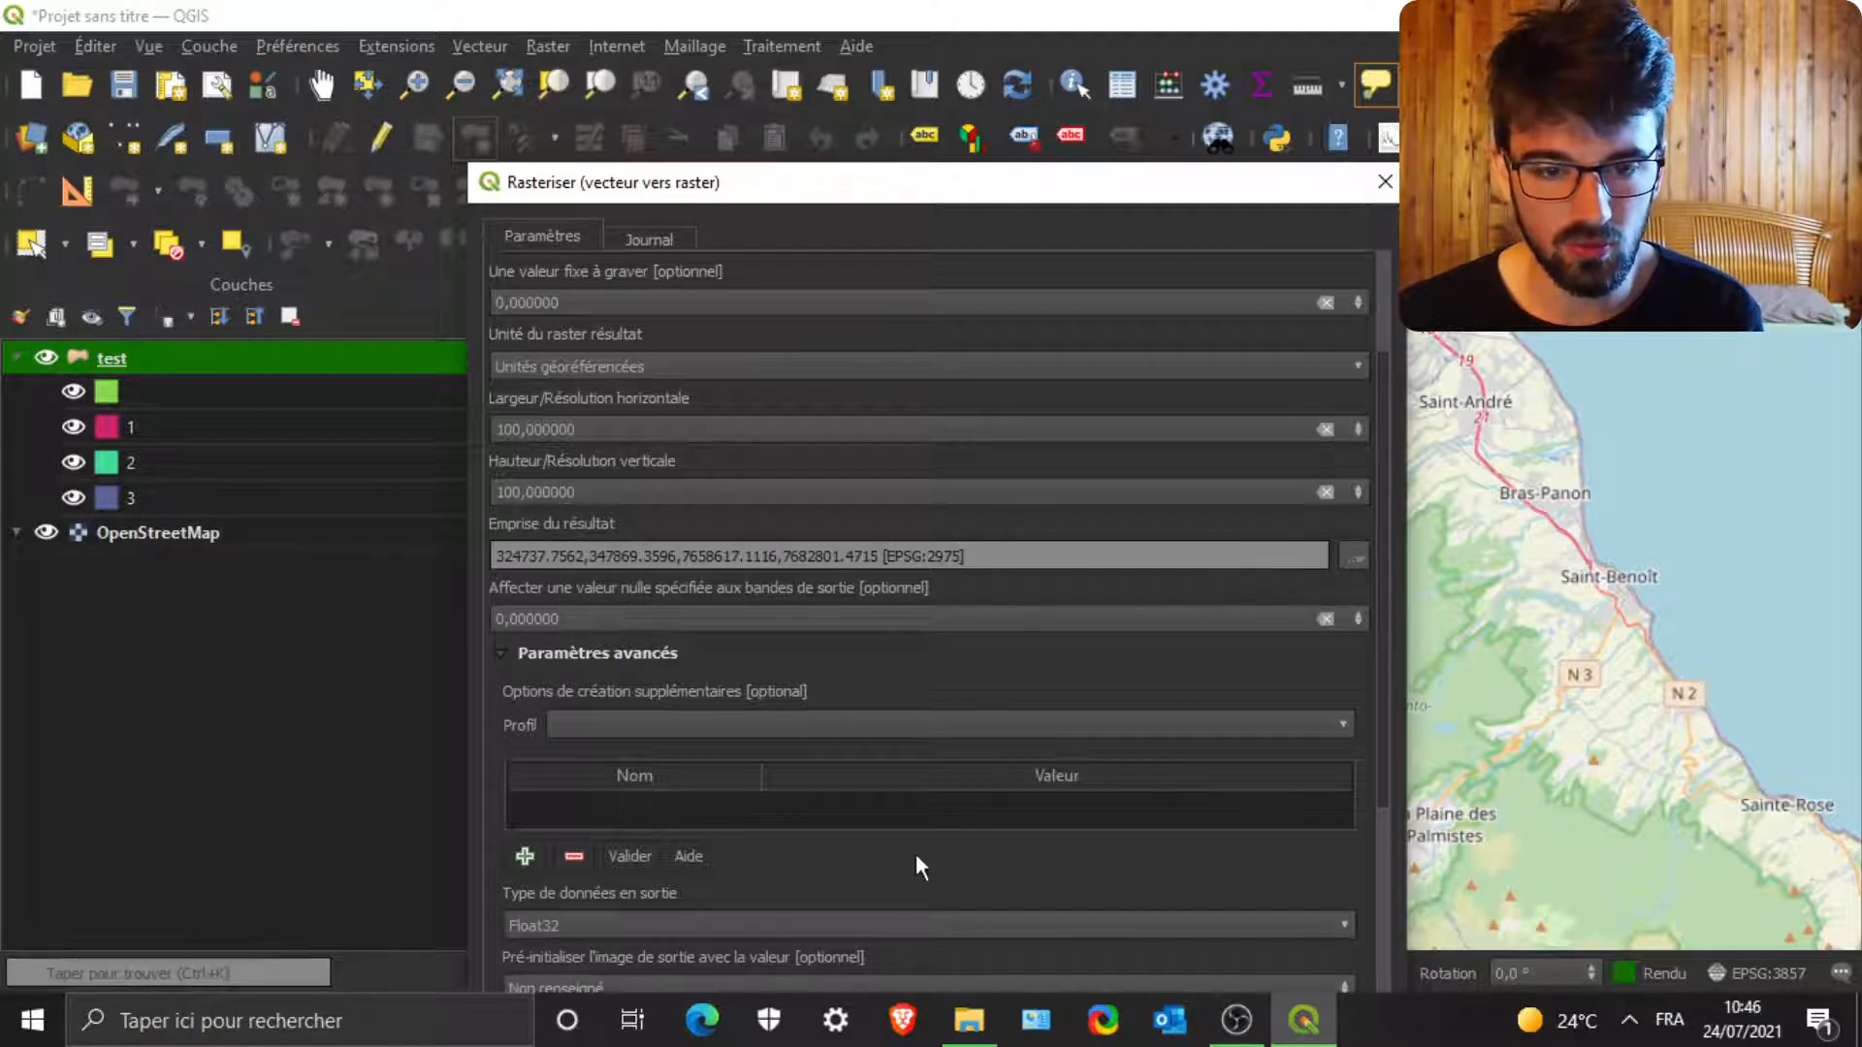
- Run the rasterization with the Float32 data type and a temporary output file, and close the tool once it finishes
drag(922, 194, 927, 98)
scroll(1362, 648, down, 4)
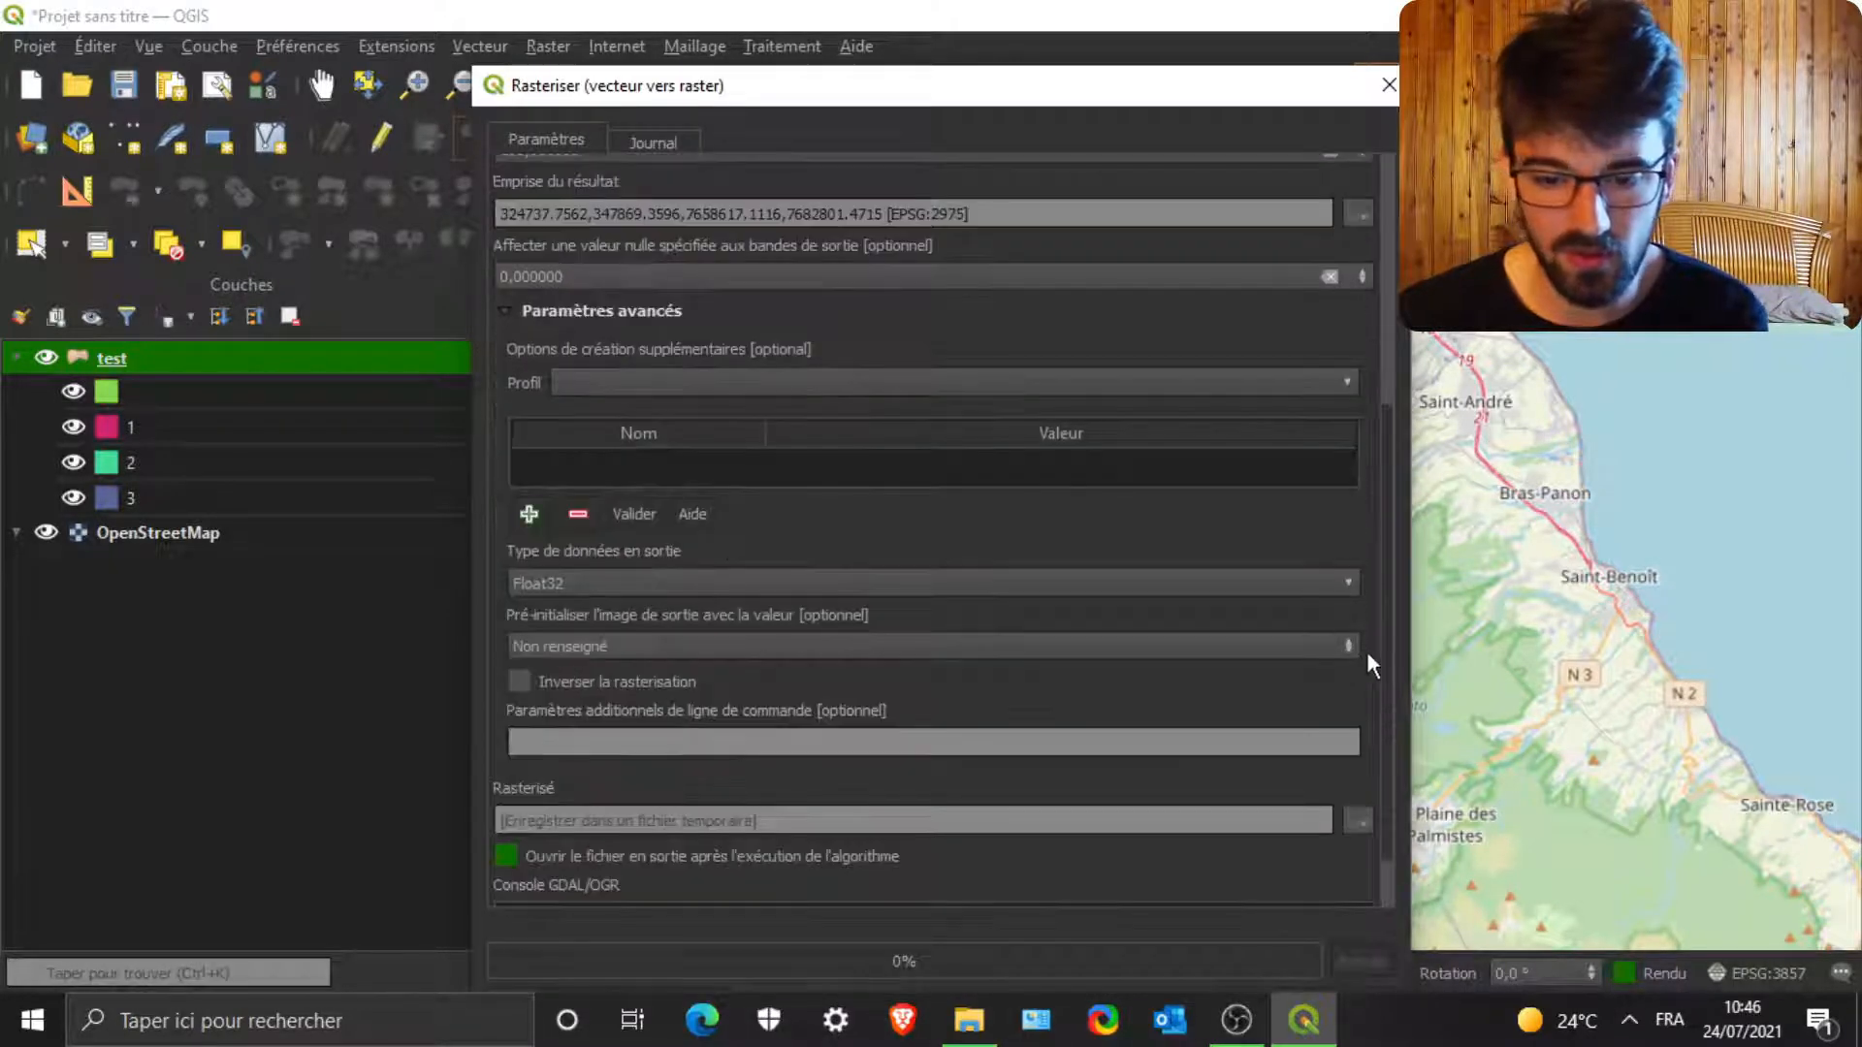
scroll(1369, 664, down, 1)
drag(1273, 65, 1156, 76)
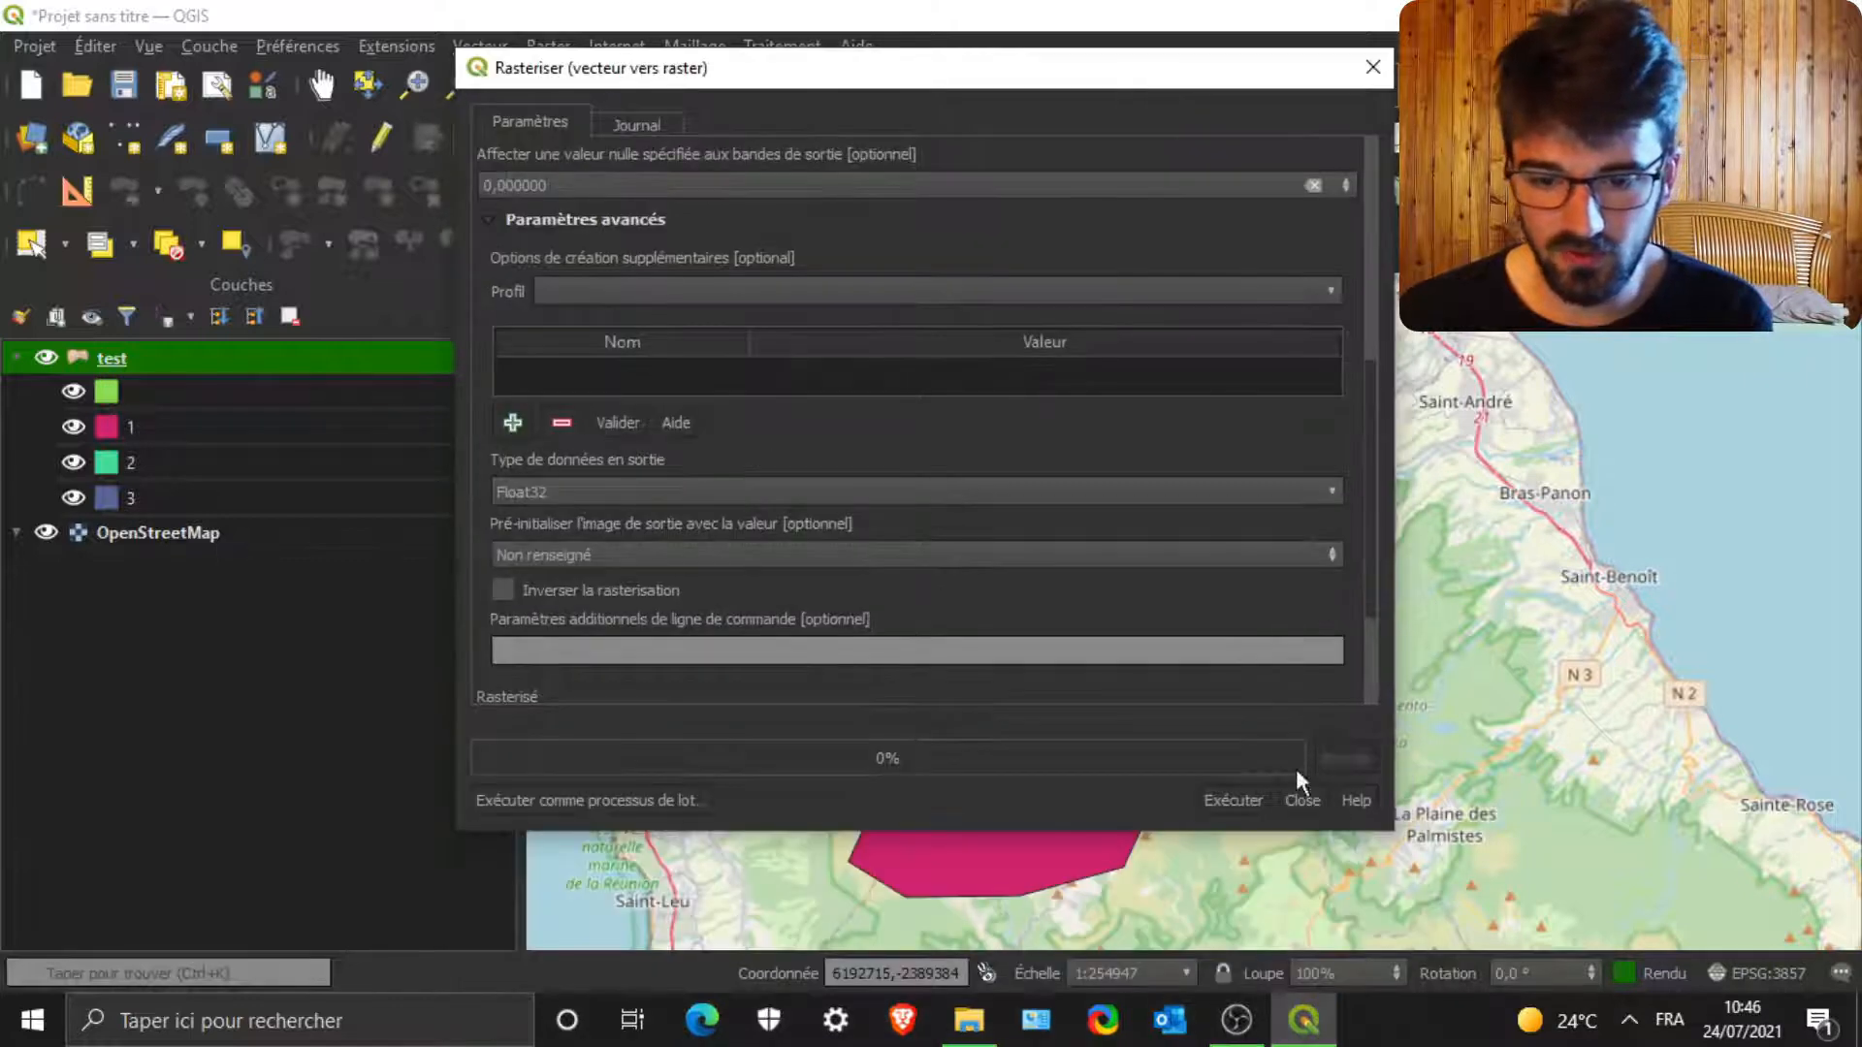
click(1234, 799)
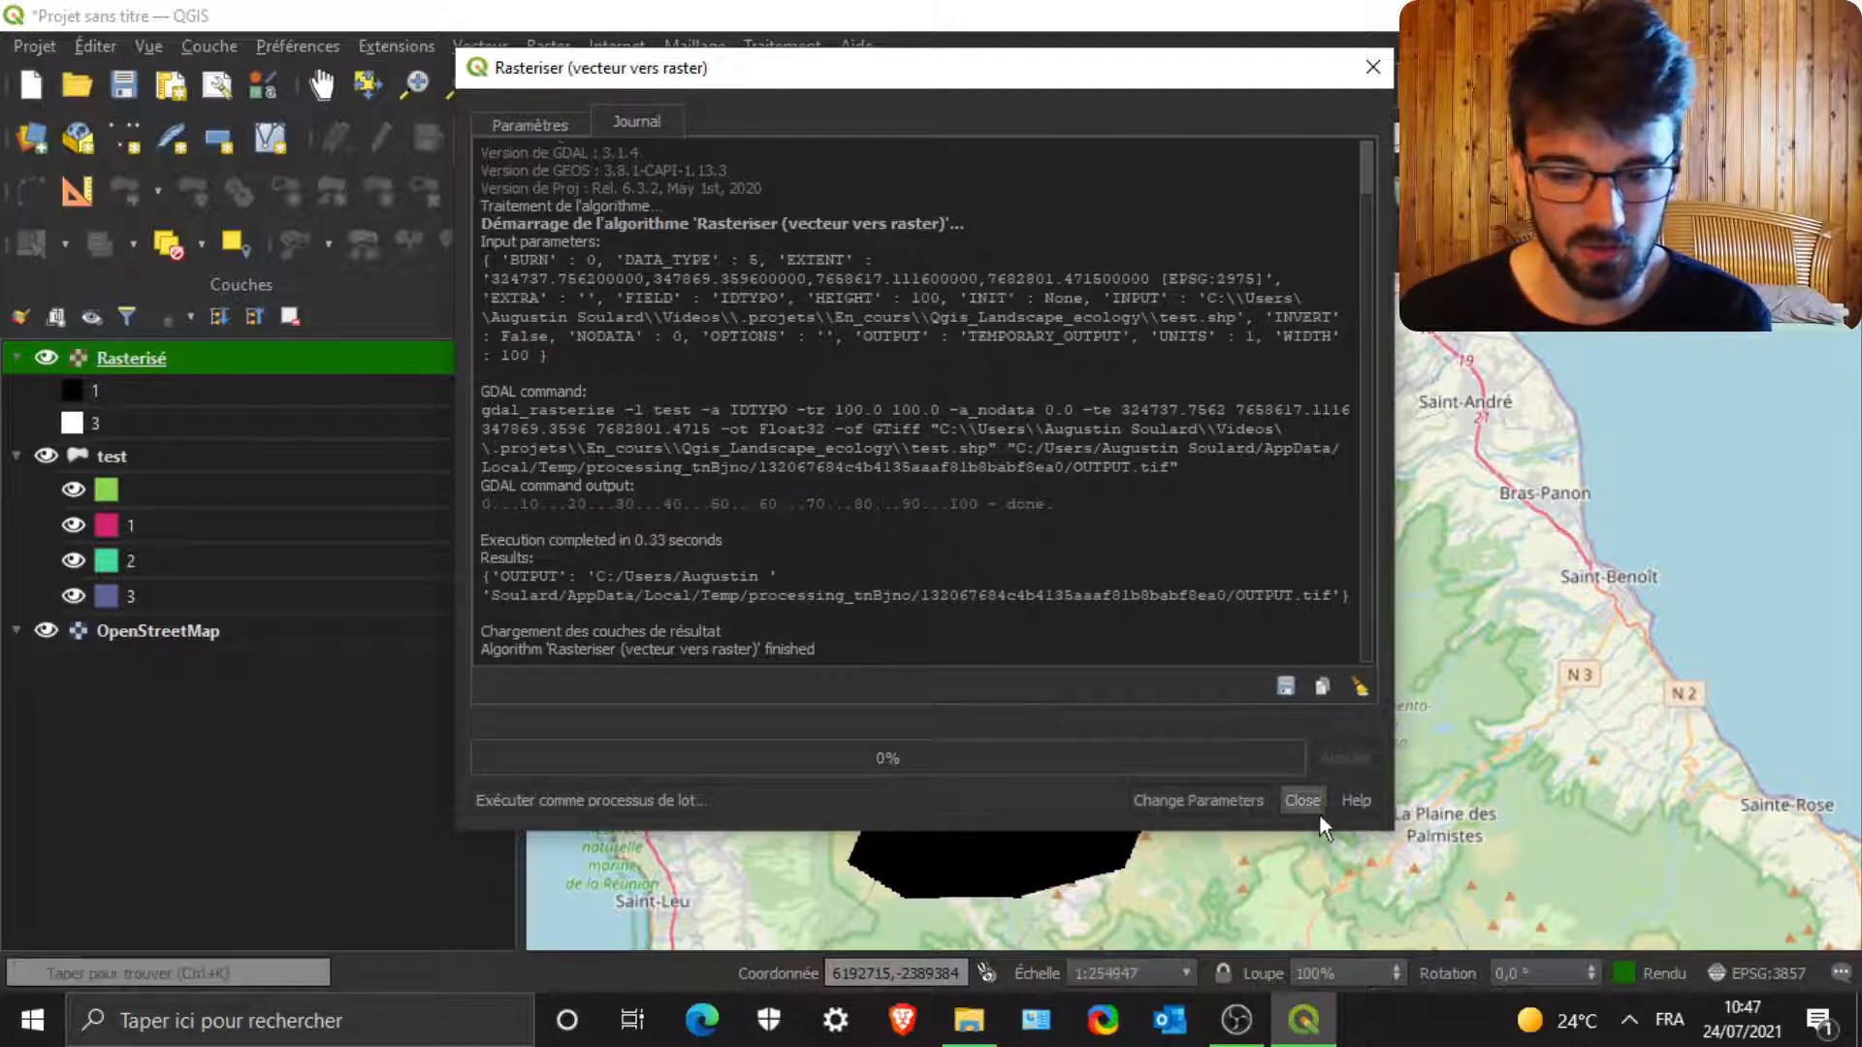
click(1301, 800)
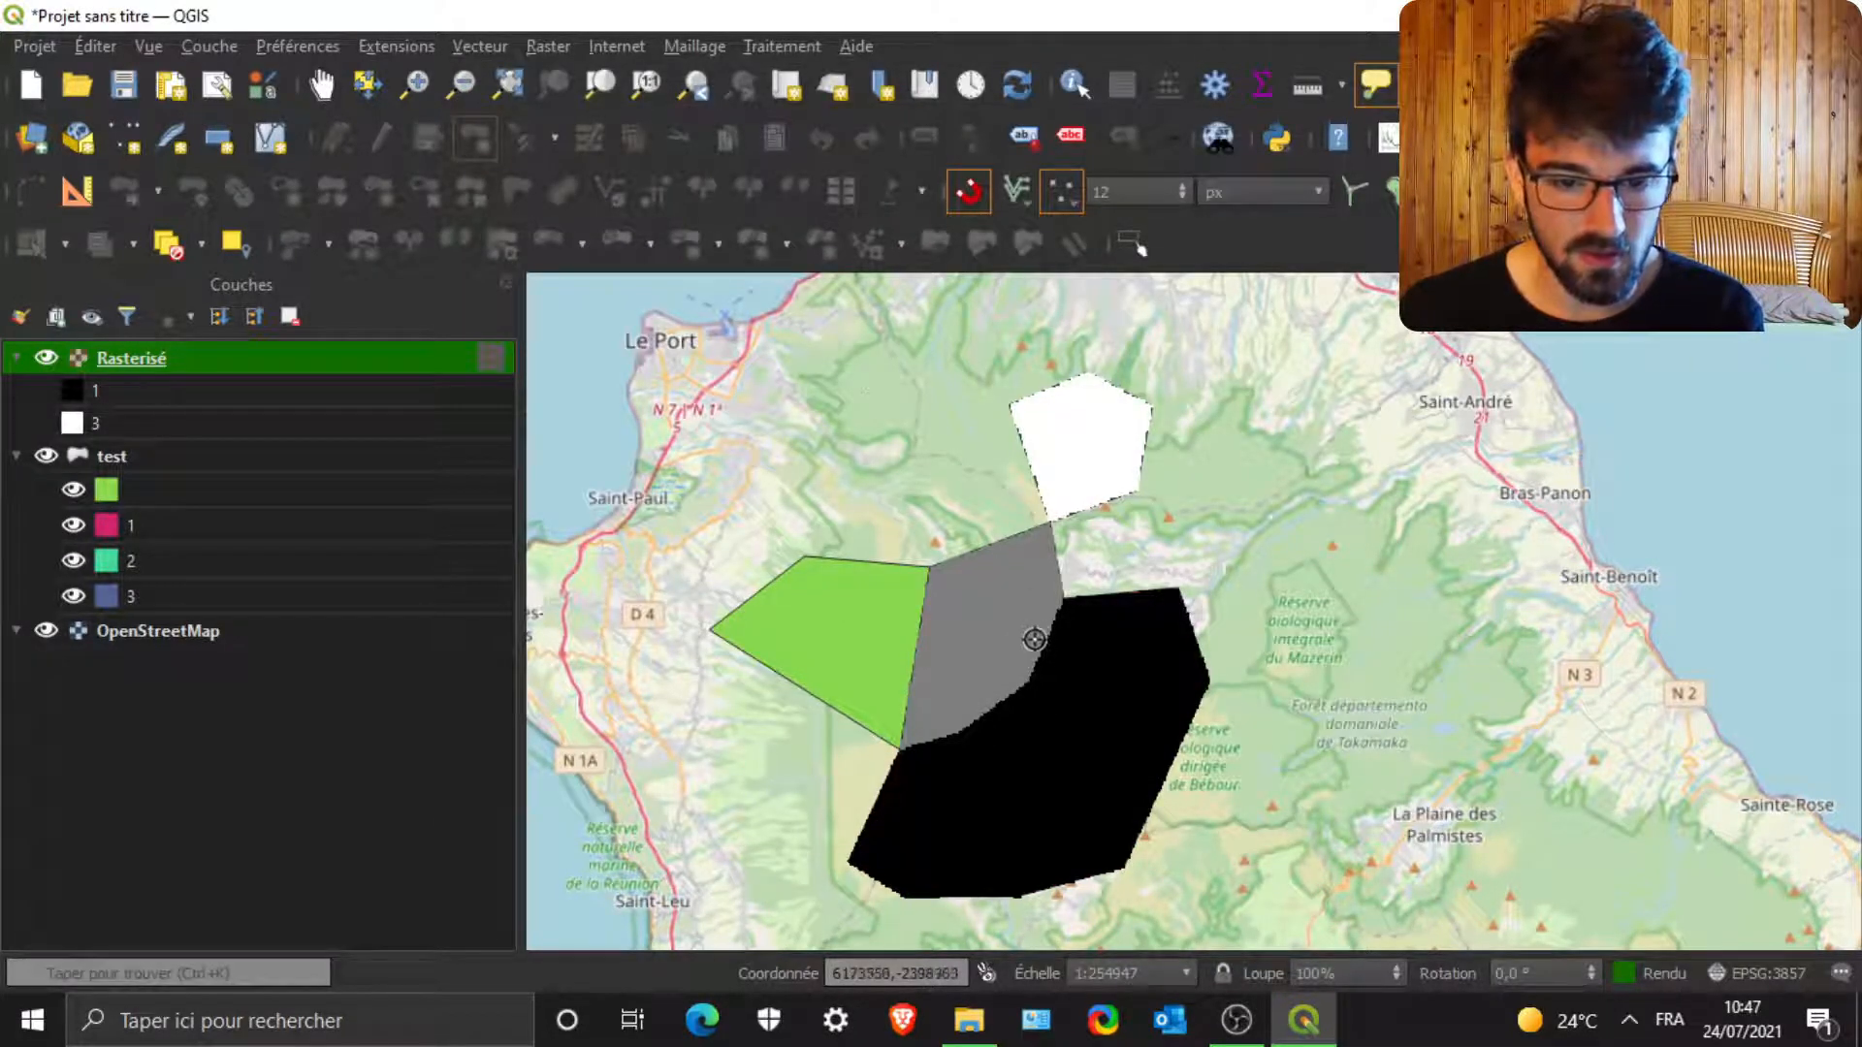
- Compare the Rasterisé layer with the test polygons by hiding and showing it, and check the TYPO and IDTYPO values in the test attribute table
click(48, 355)
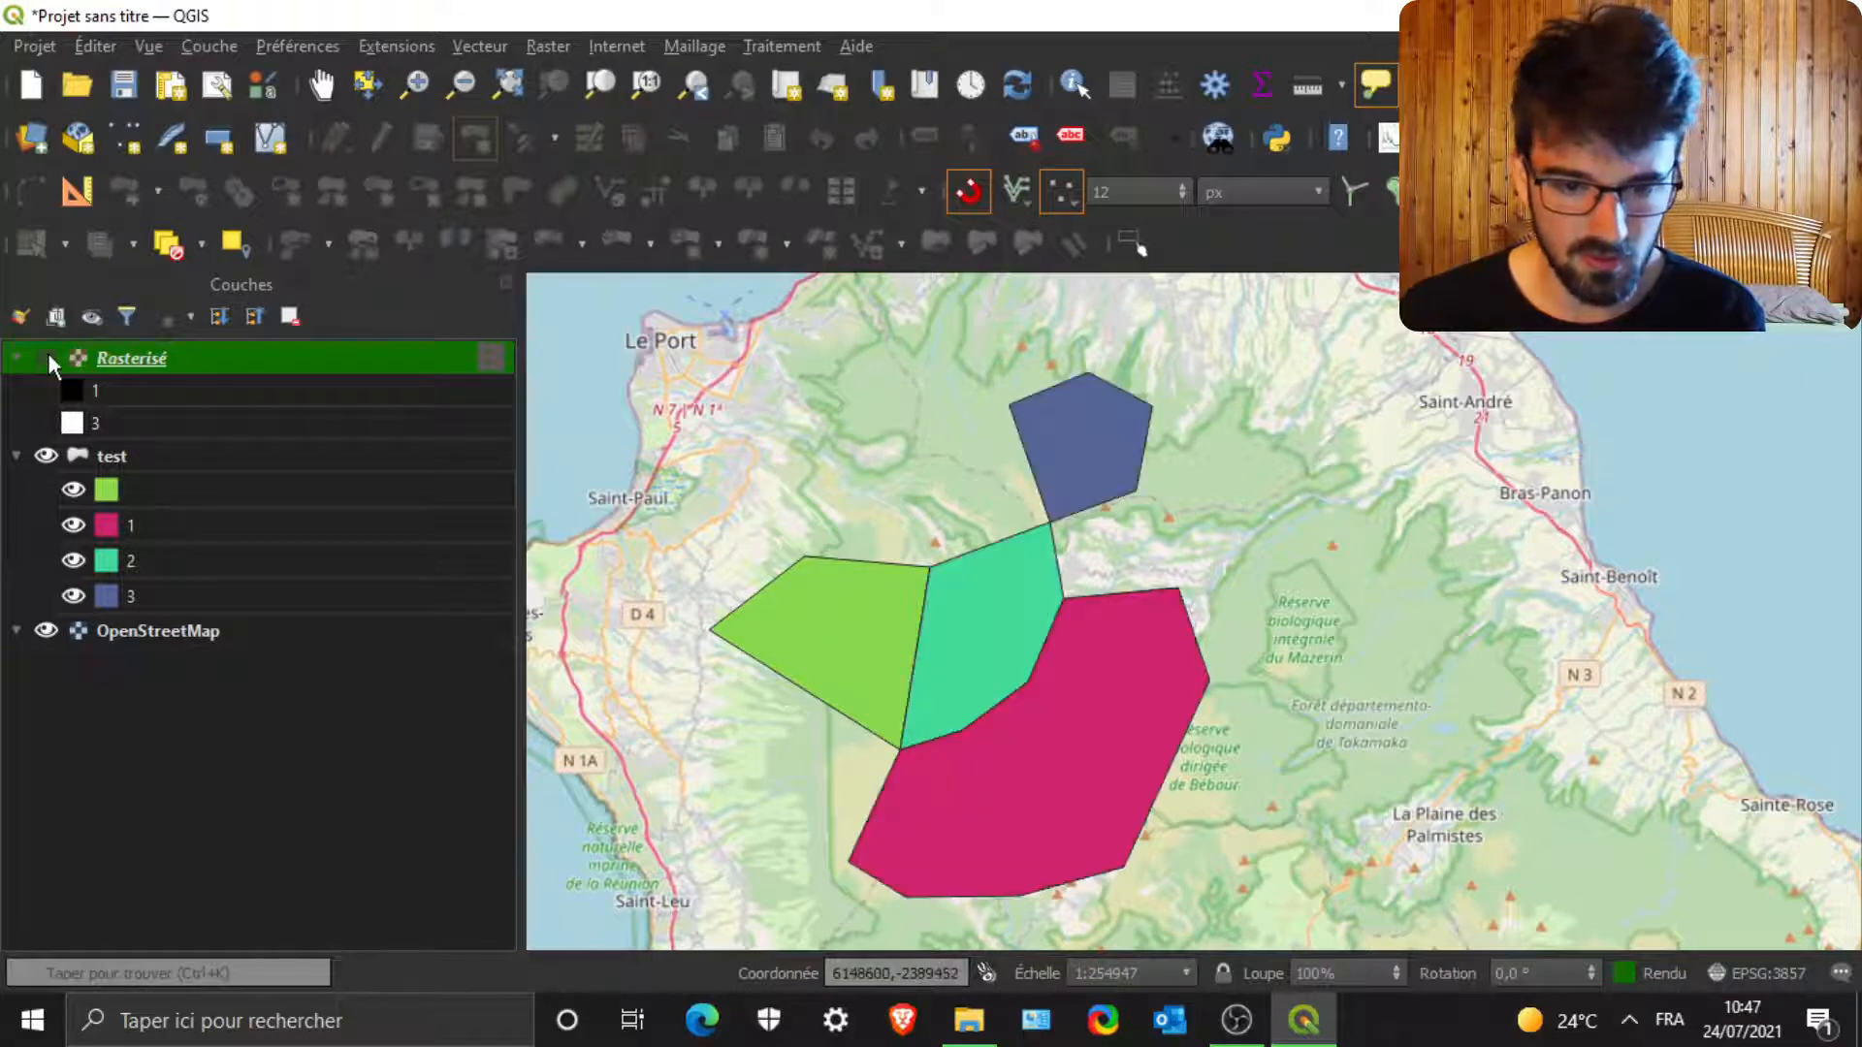
click(47, 355)
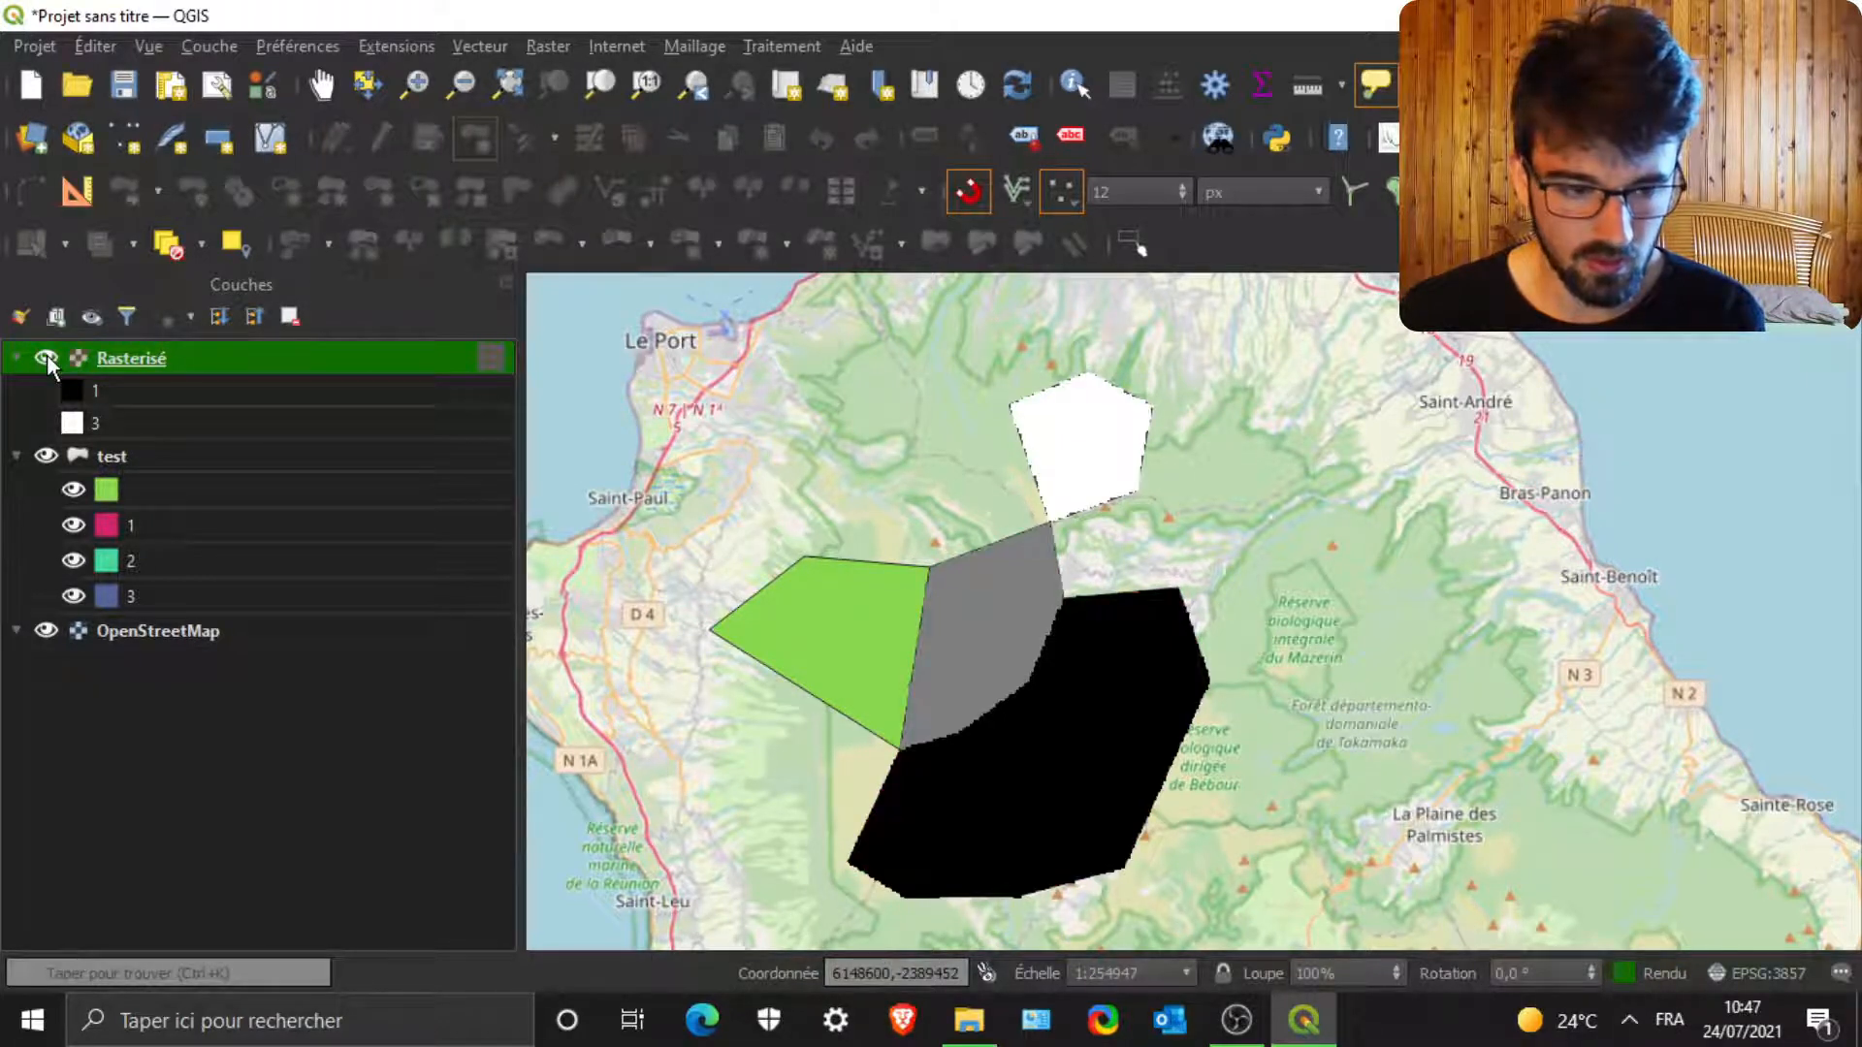
click(127, 501)
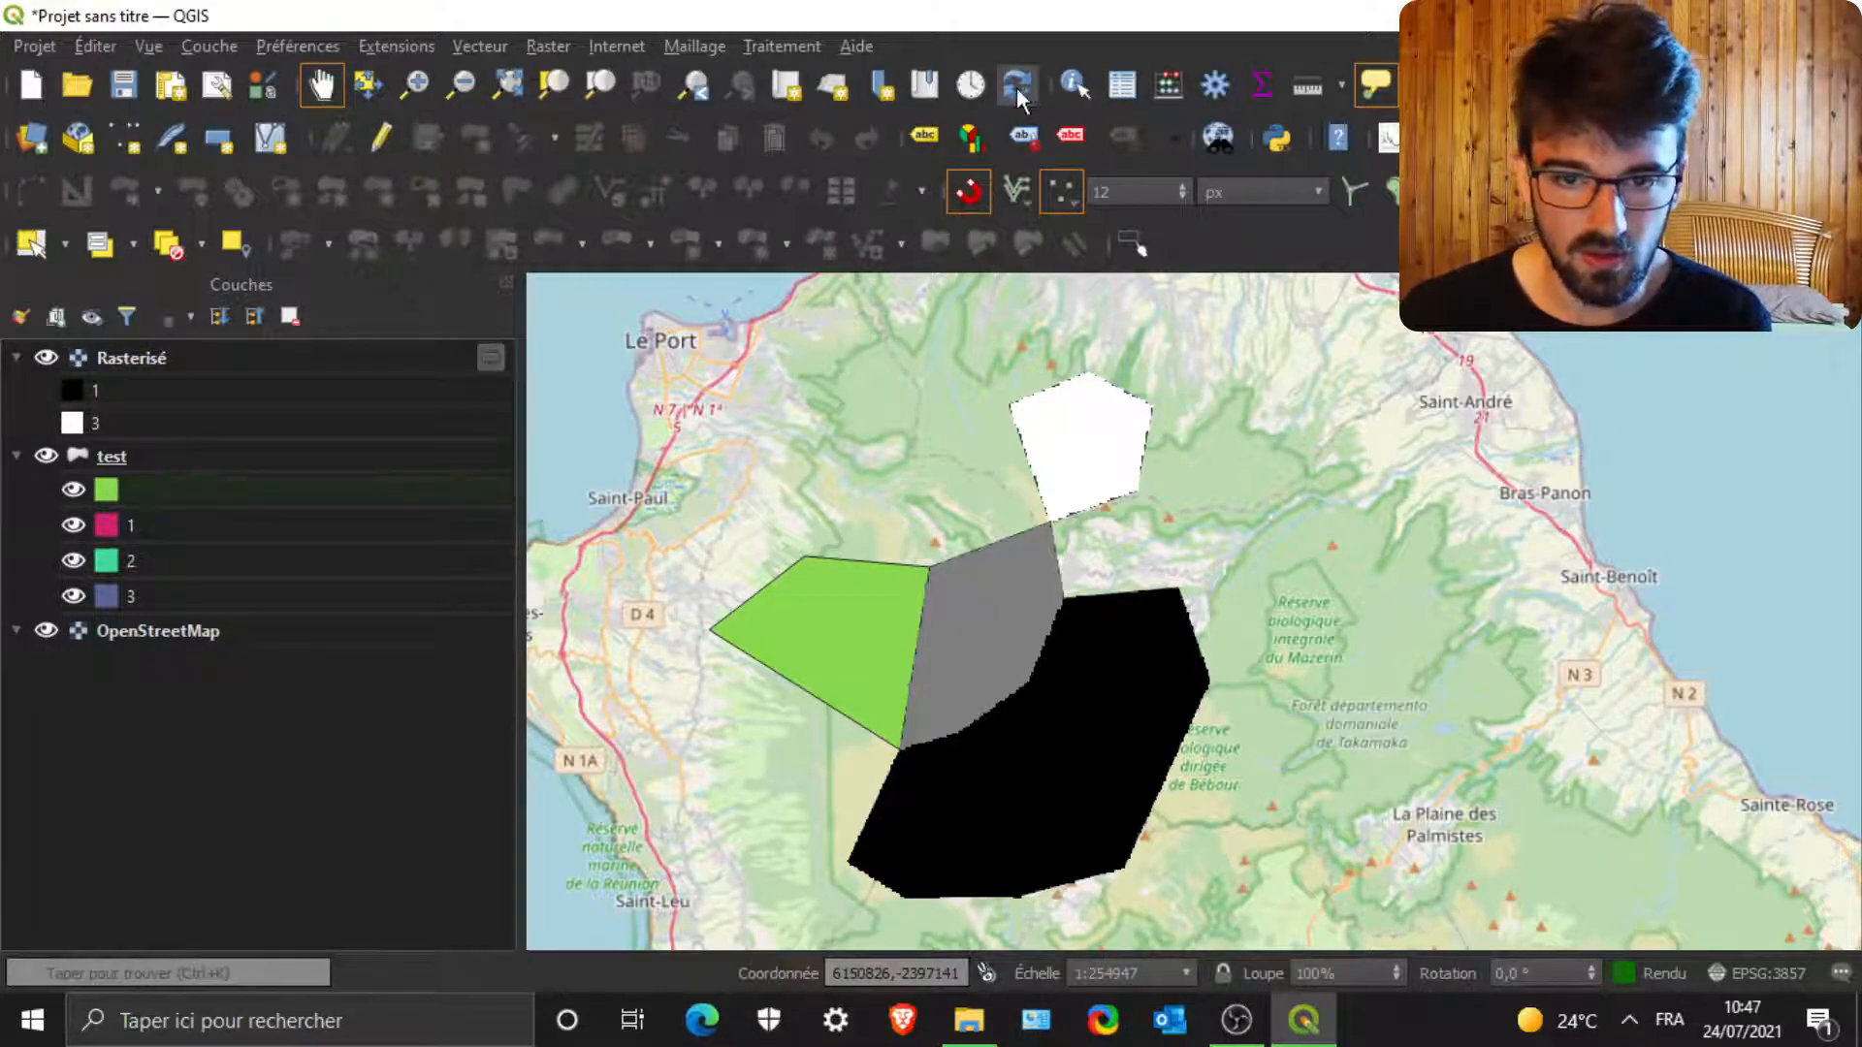
click(1127, 84)
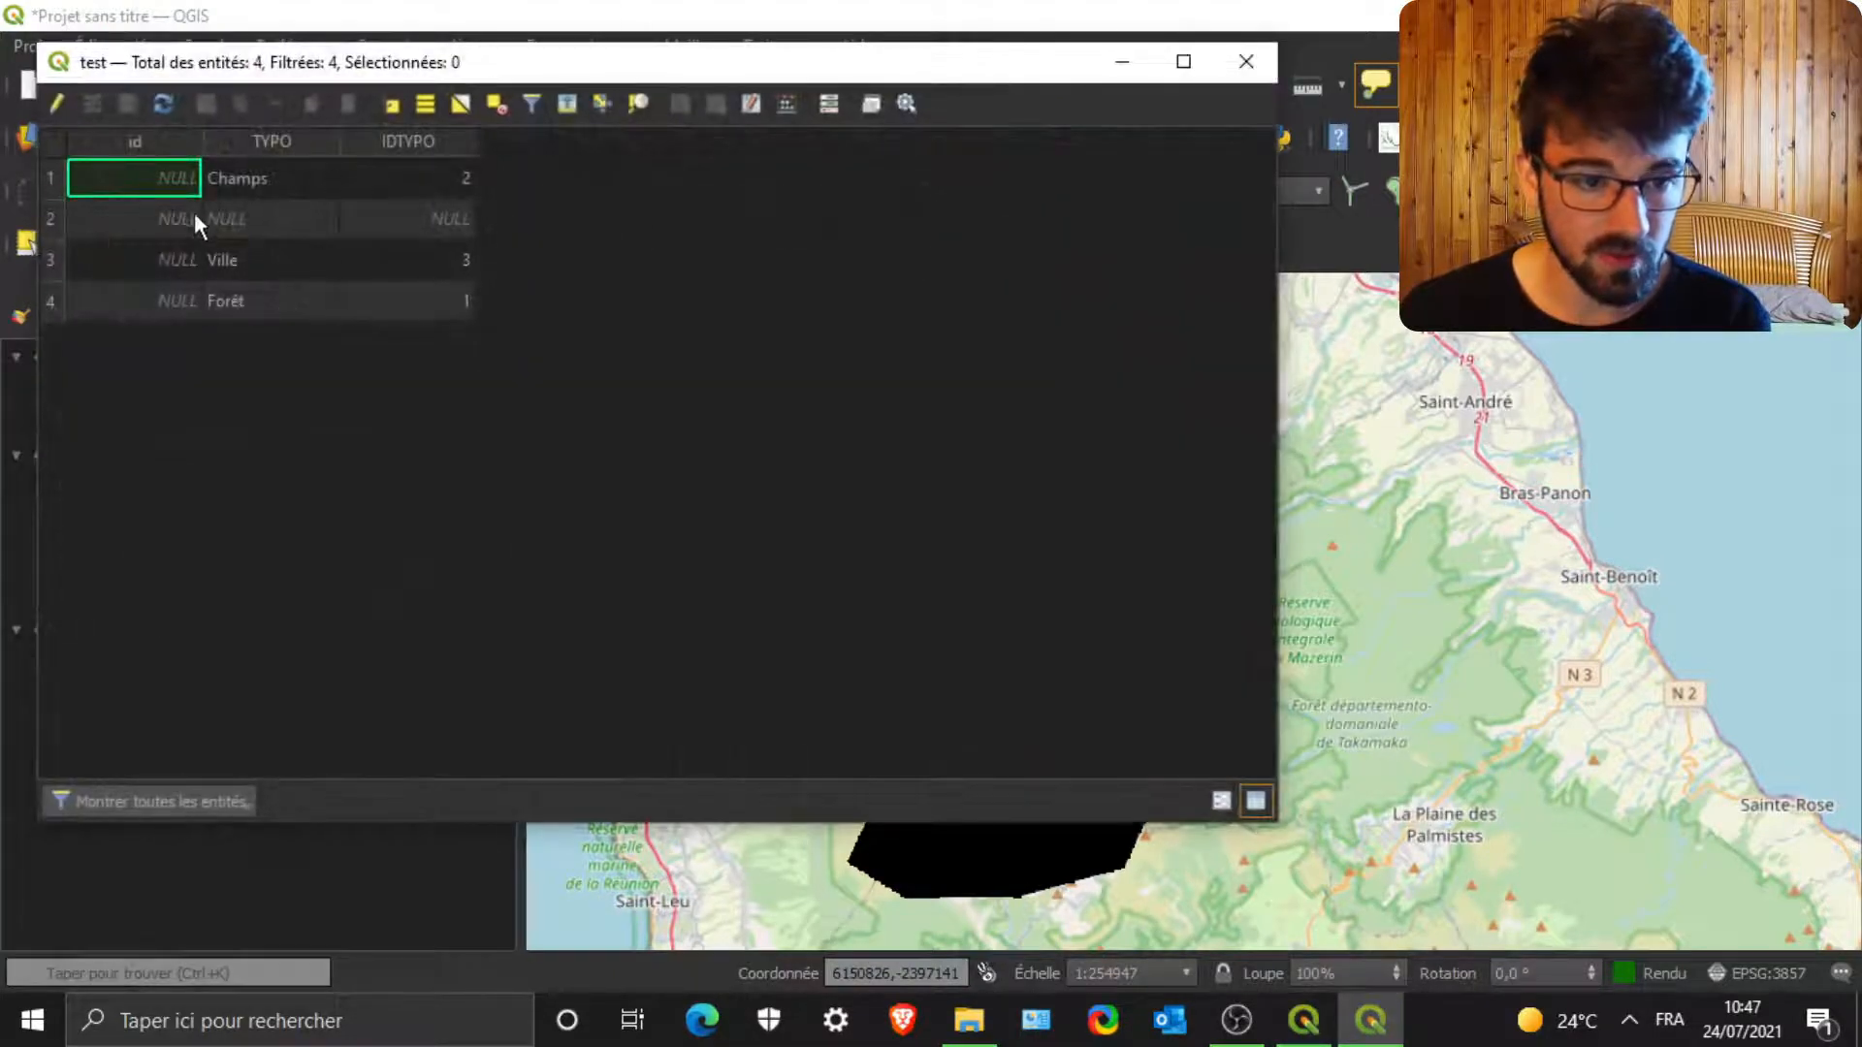
click(287, 235)
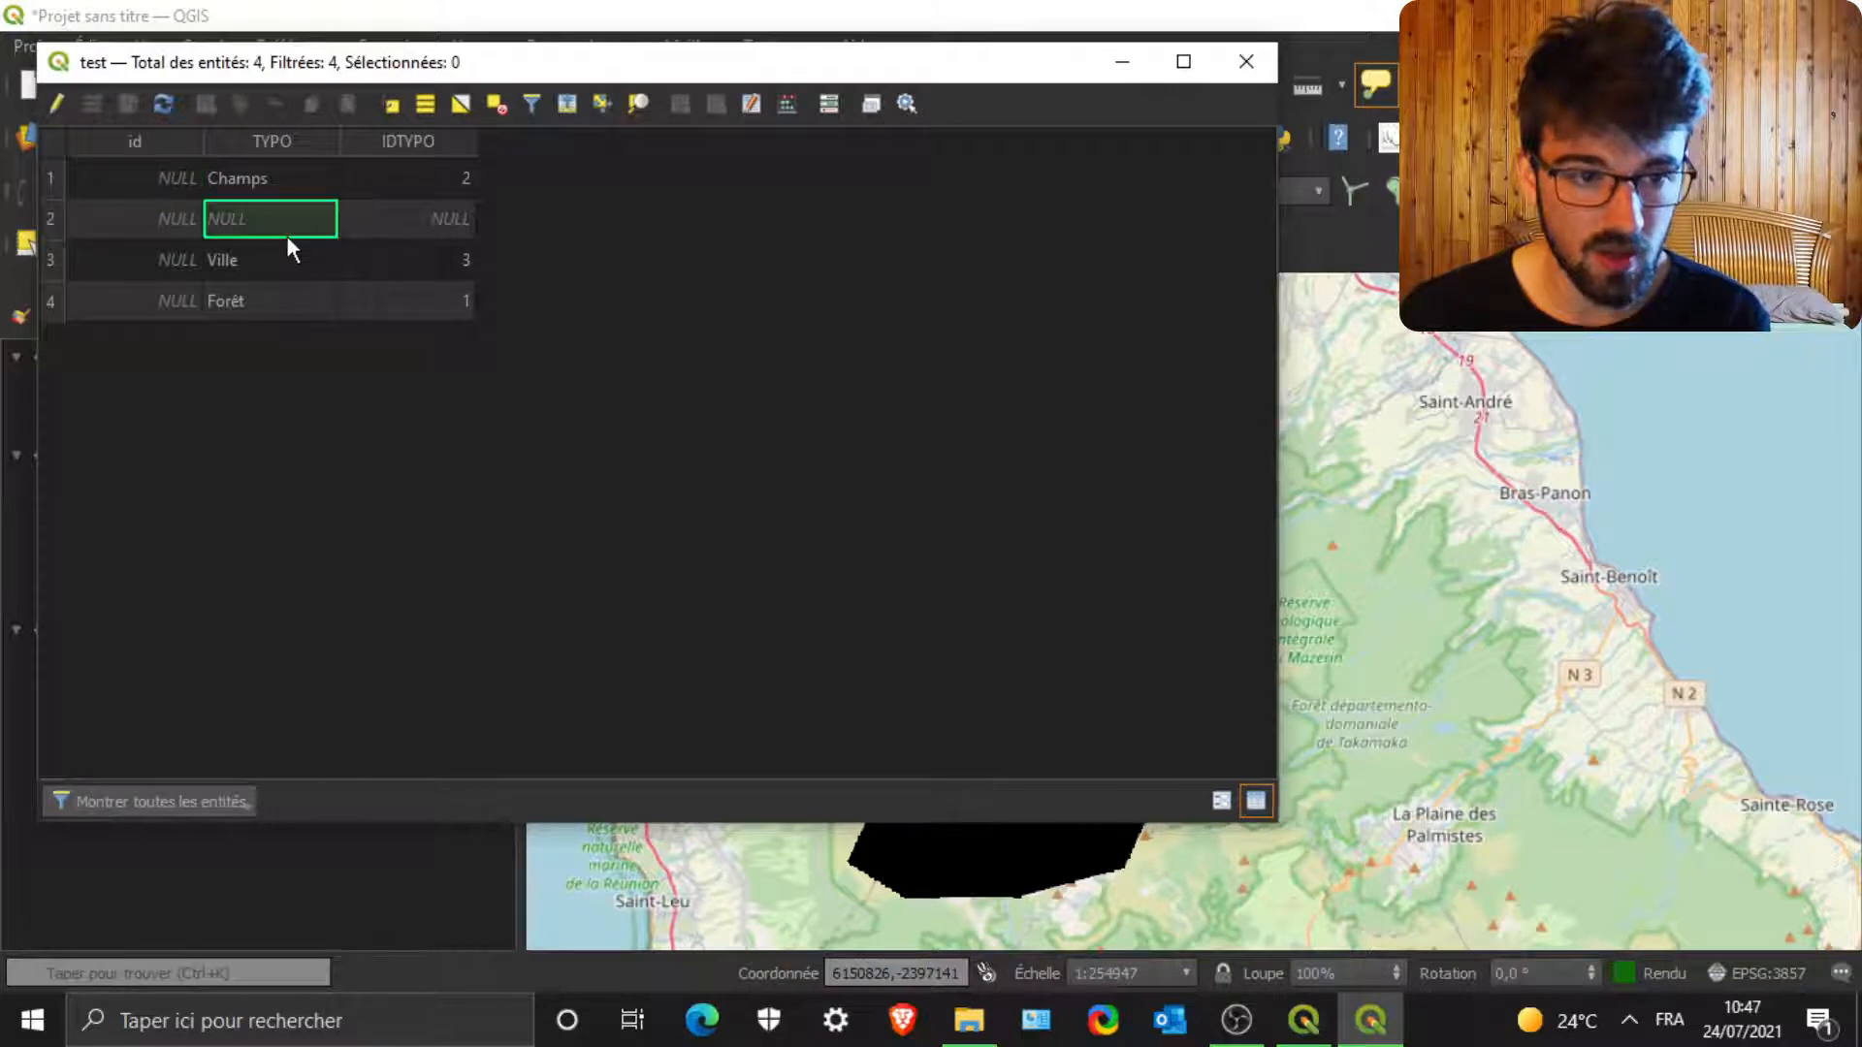
click(1246, 62)
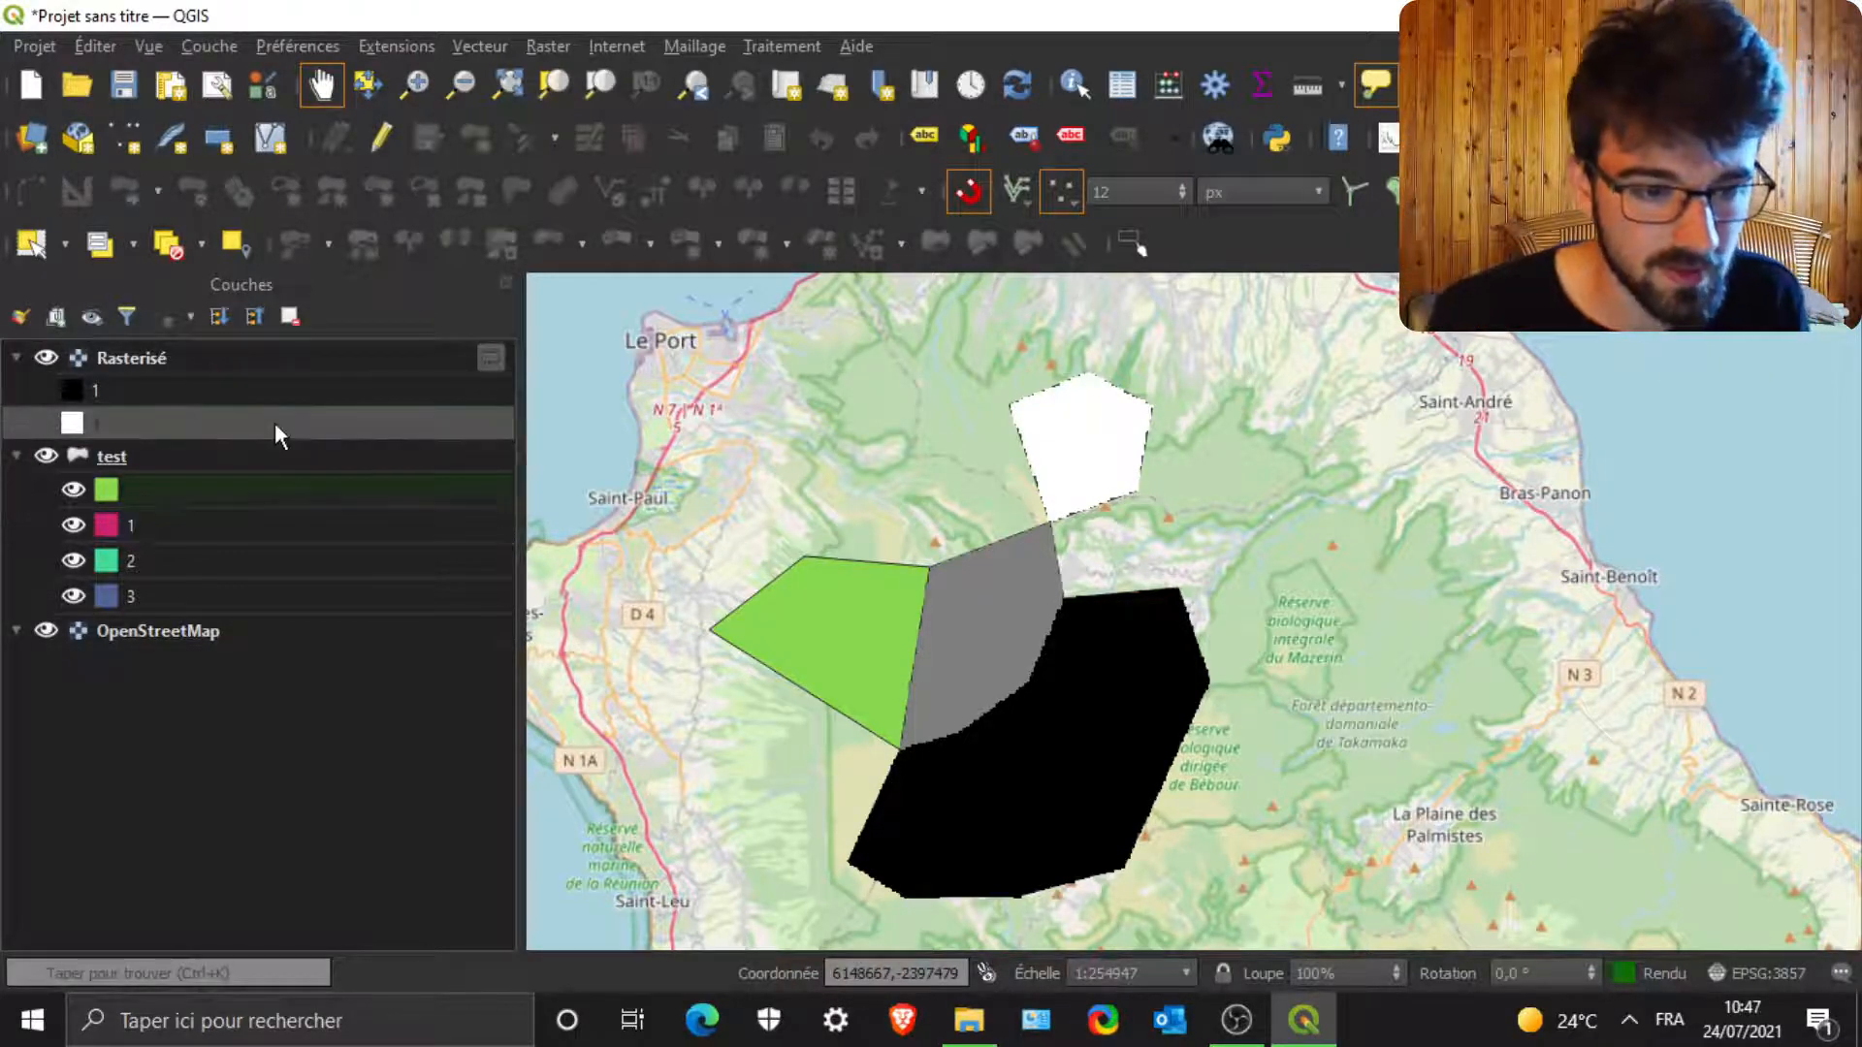
click(42, 357)
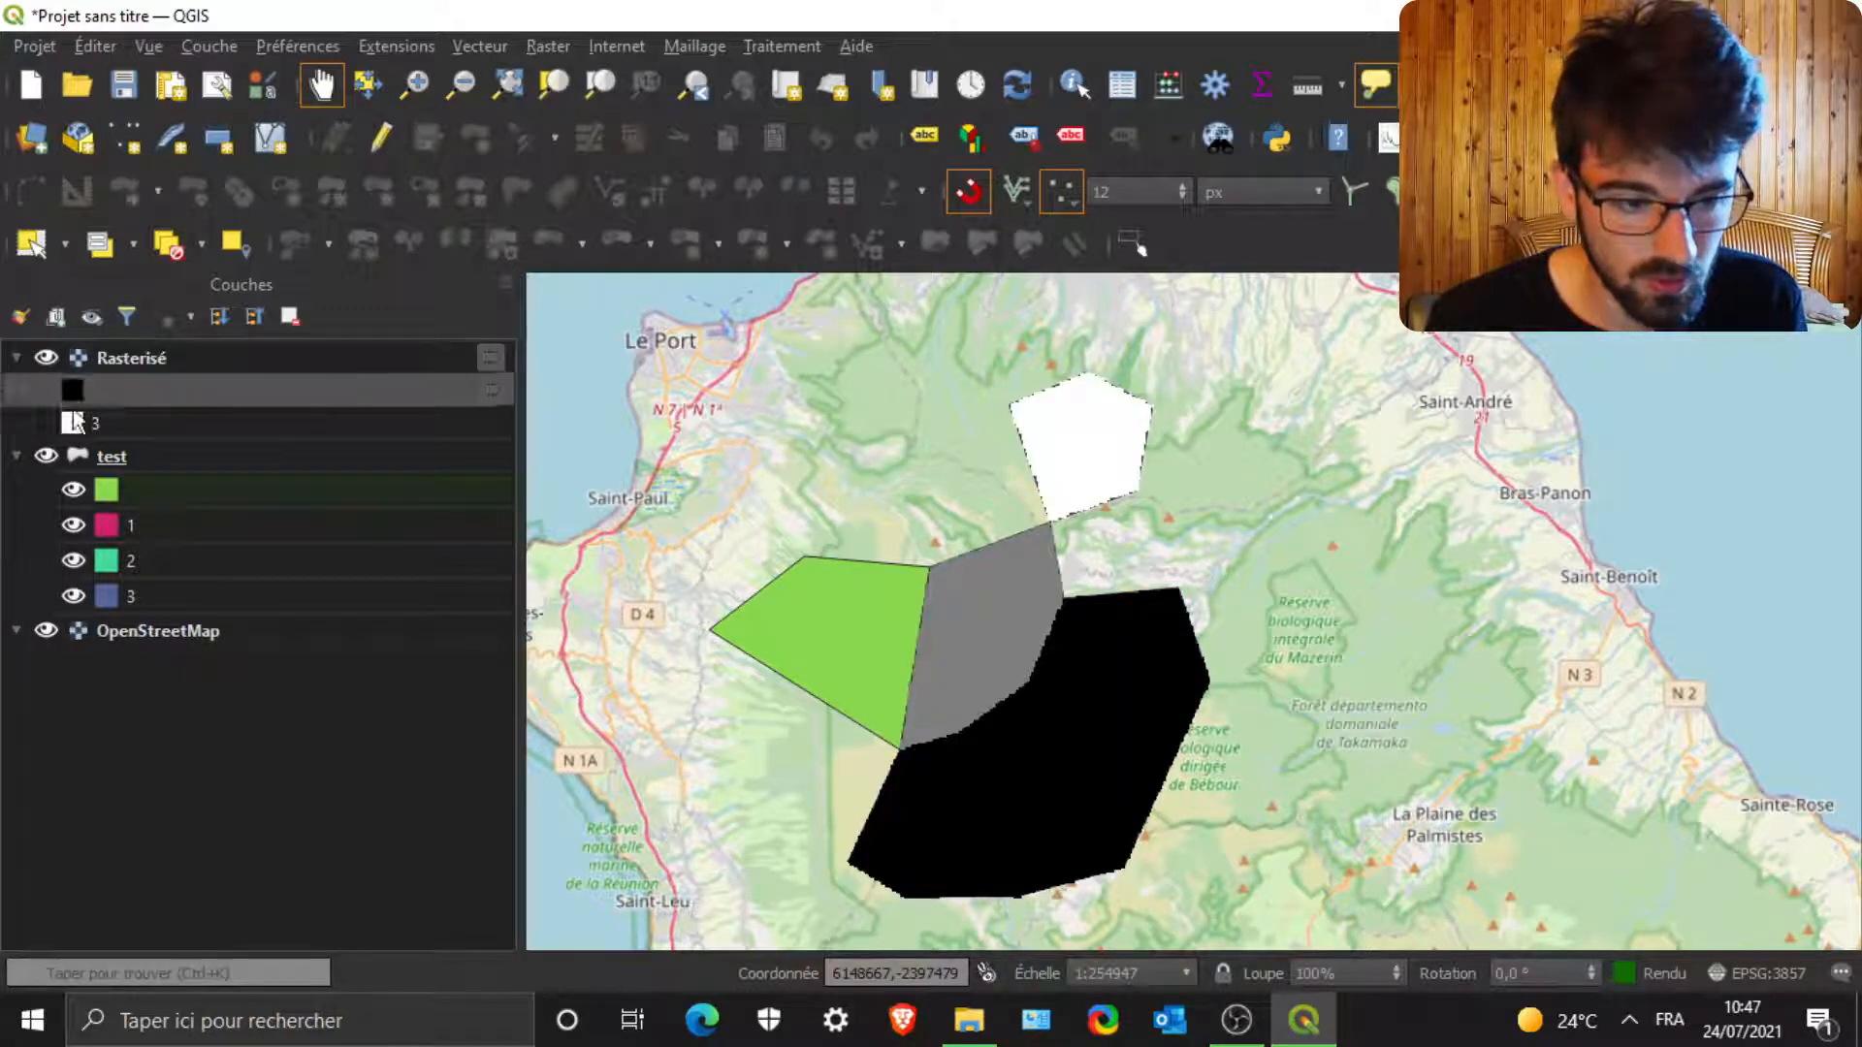
click(43, 357)
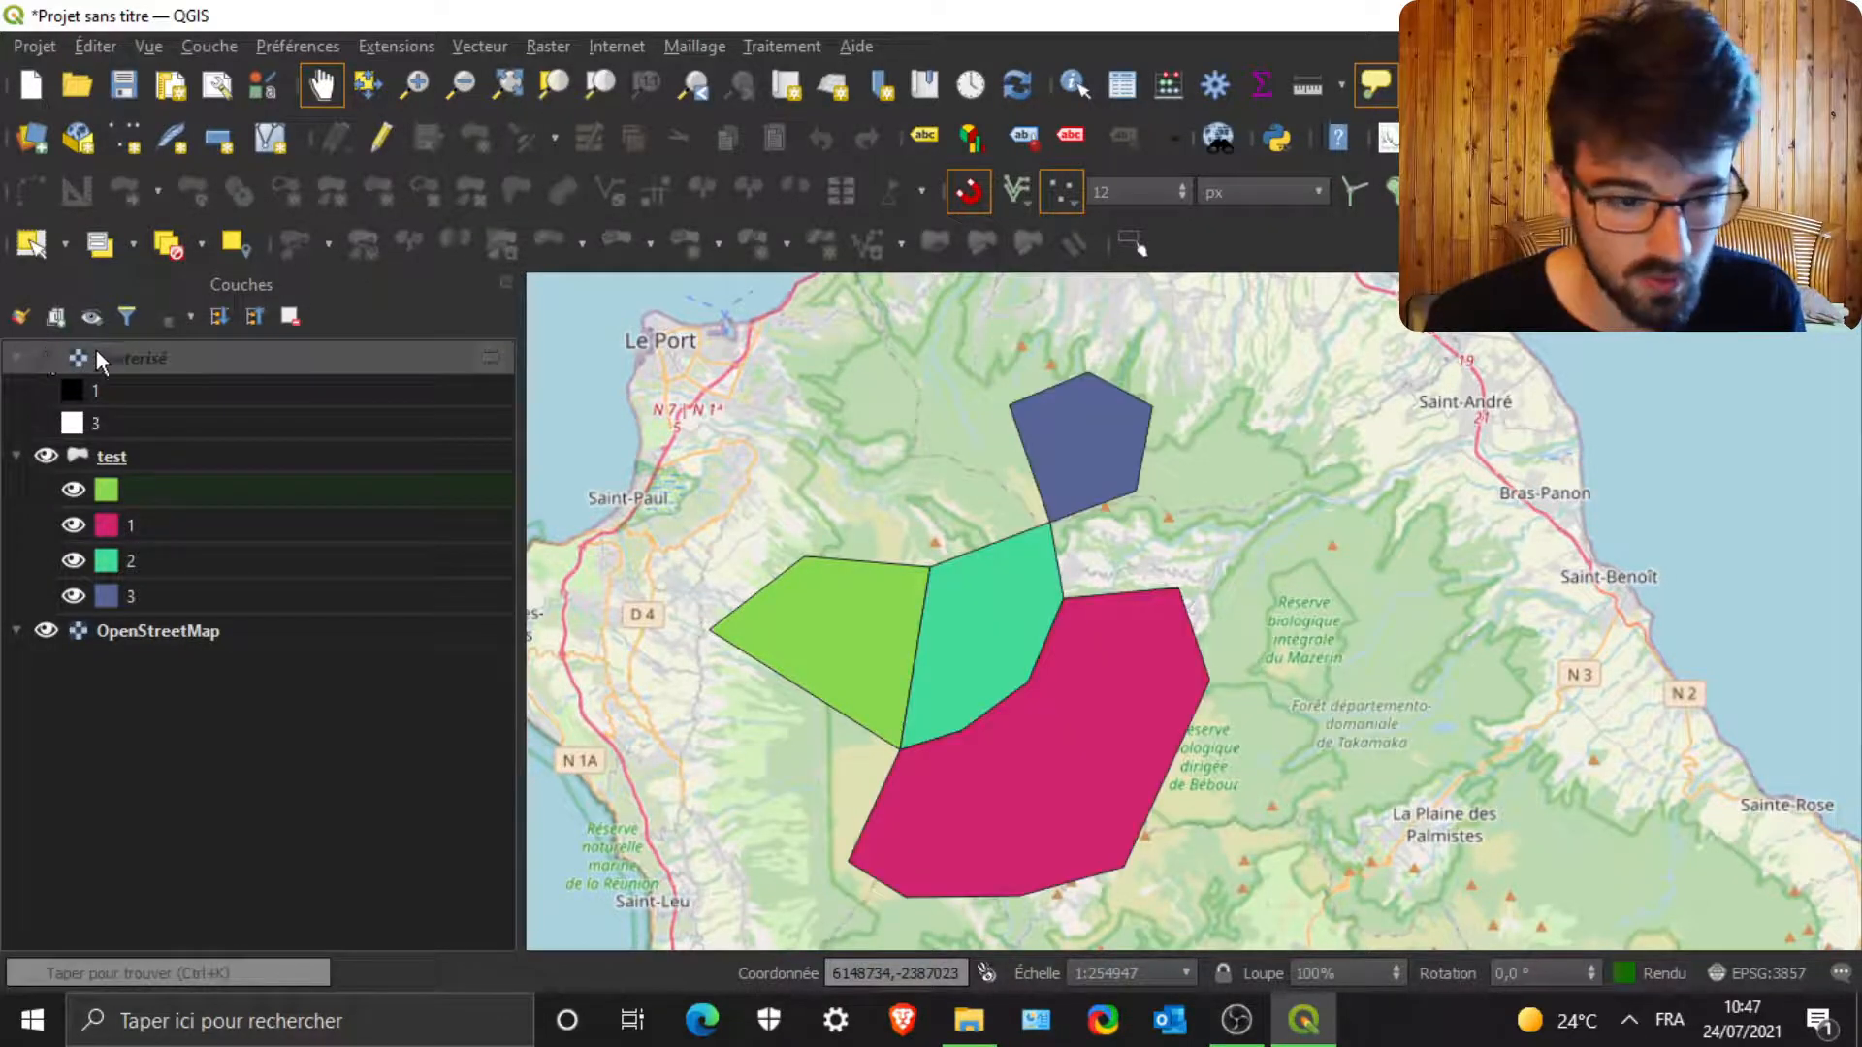
click(45, 357)
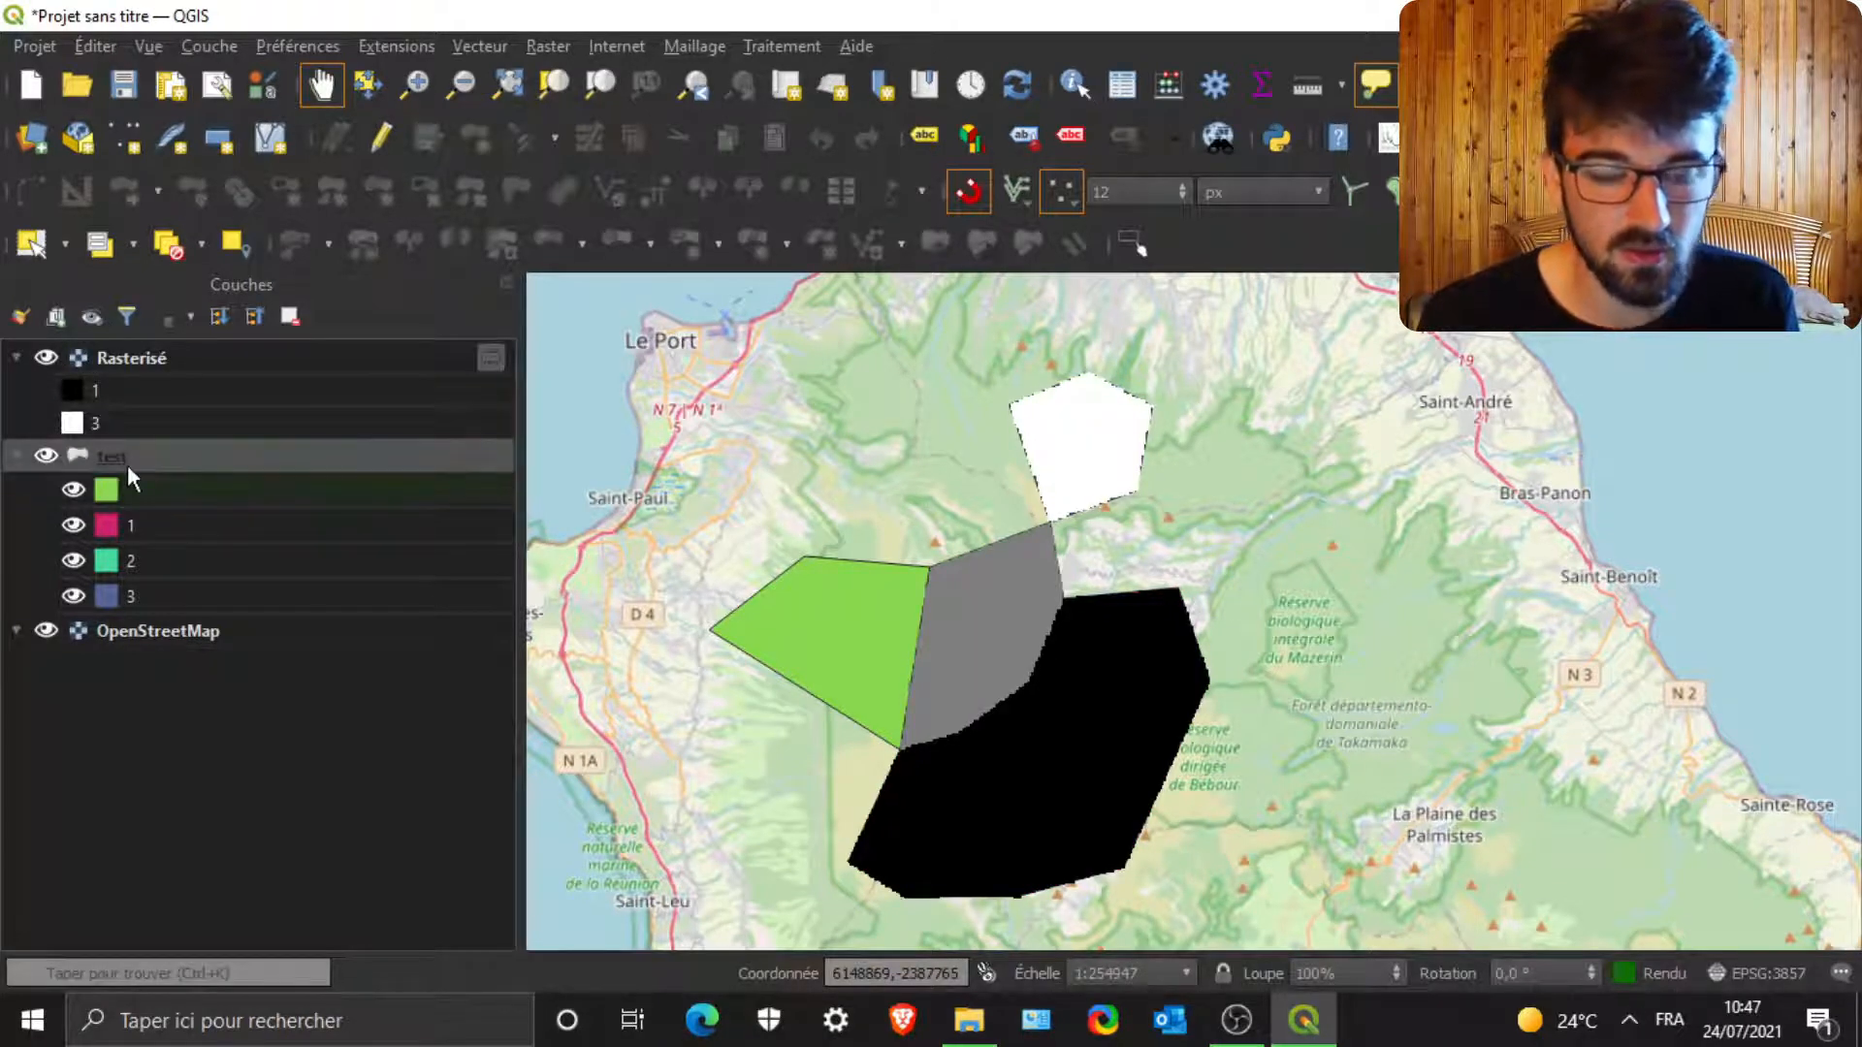
- Open the Landscape statistics tool of the Landscape Ecology plugin with Rasterisé as the landcover grid
click(543, 47)
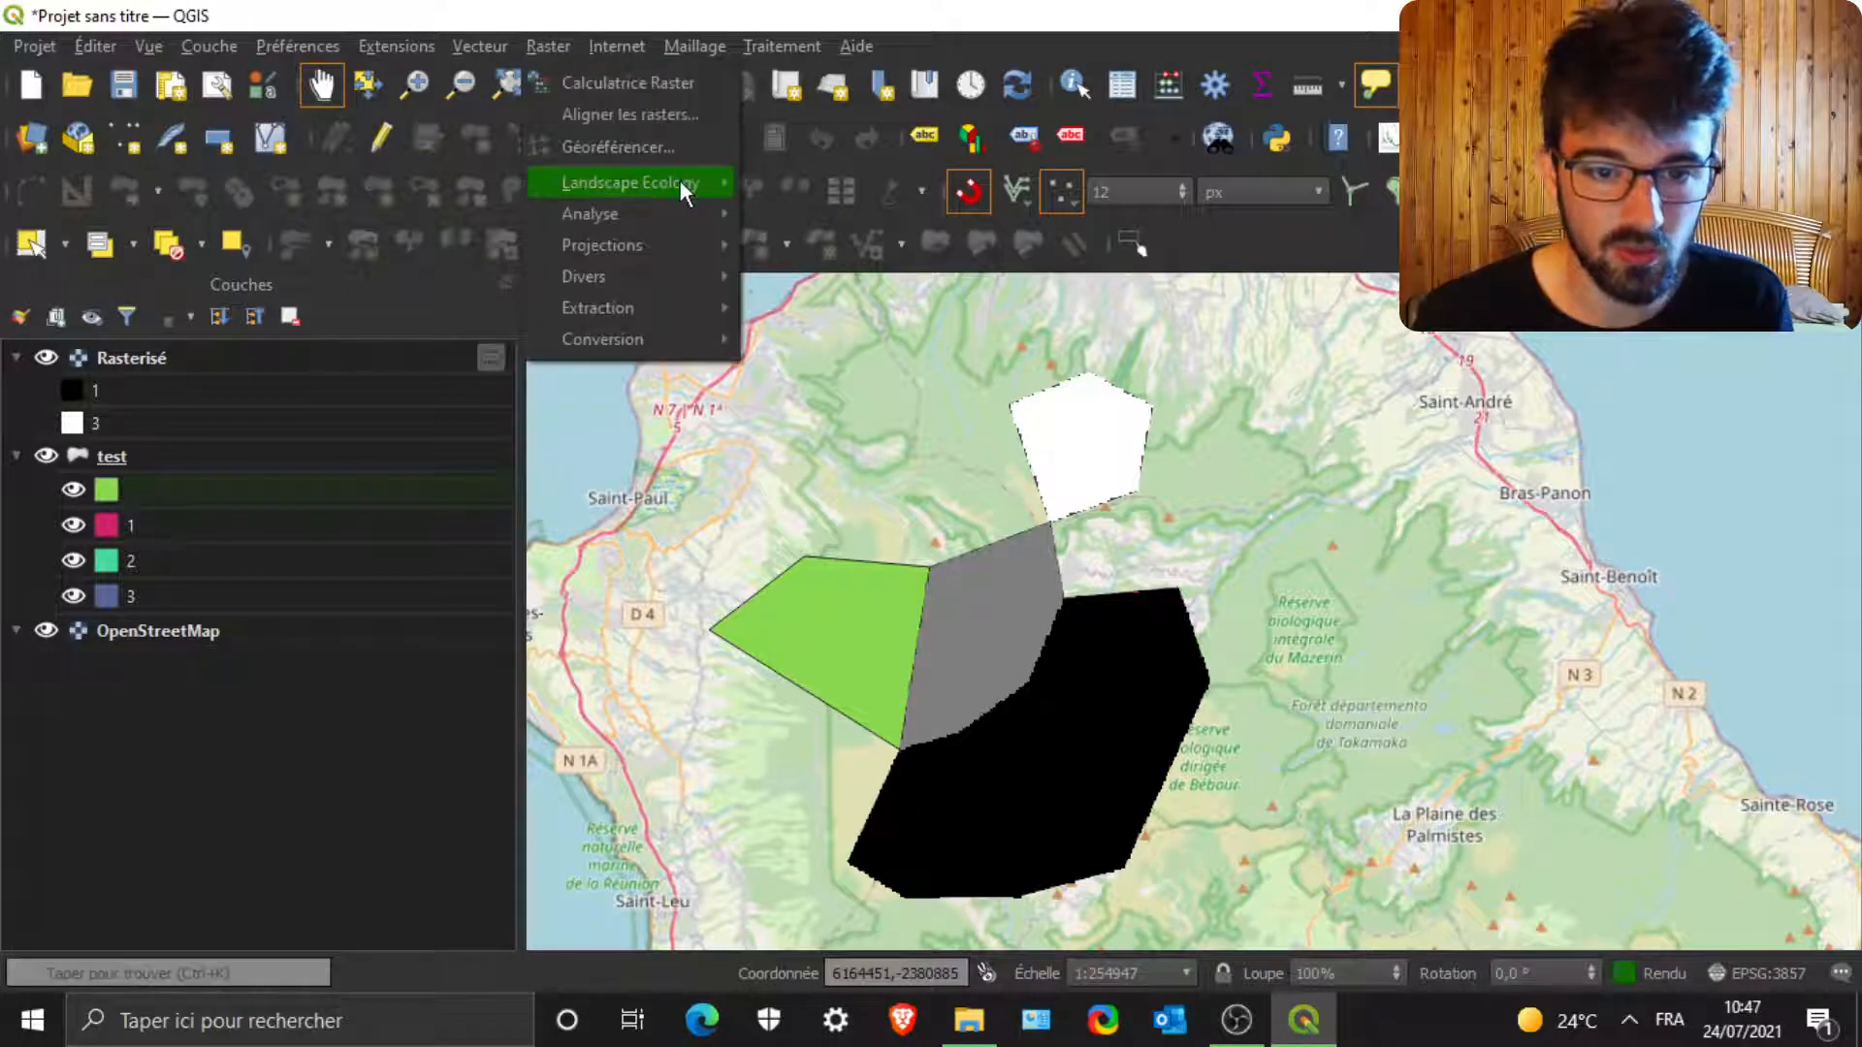
mouse_move(680, 182)
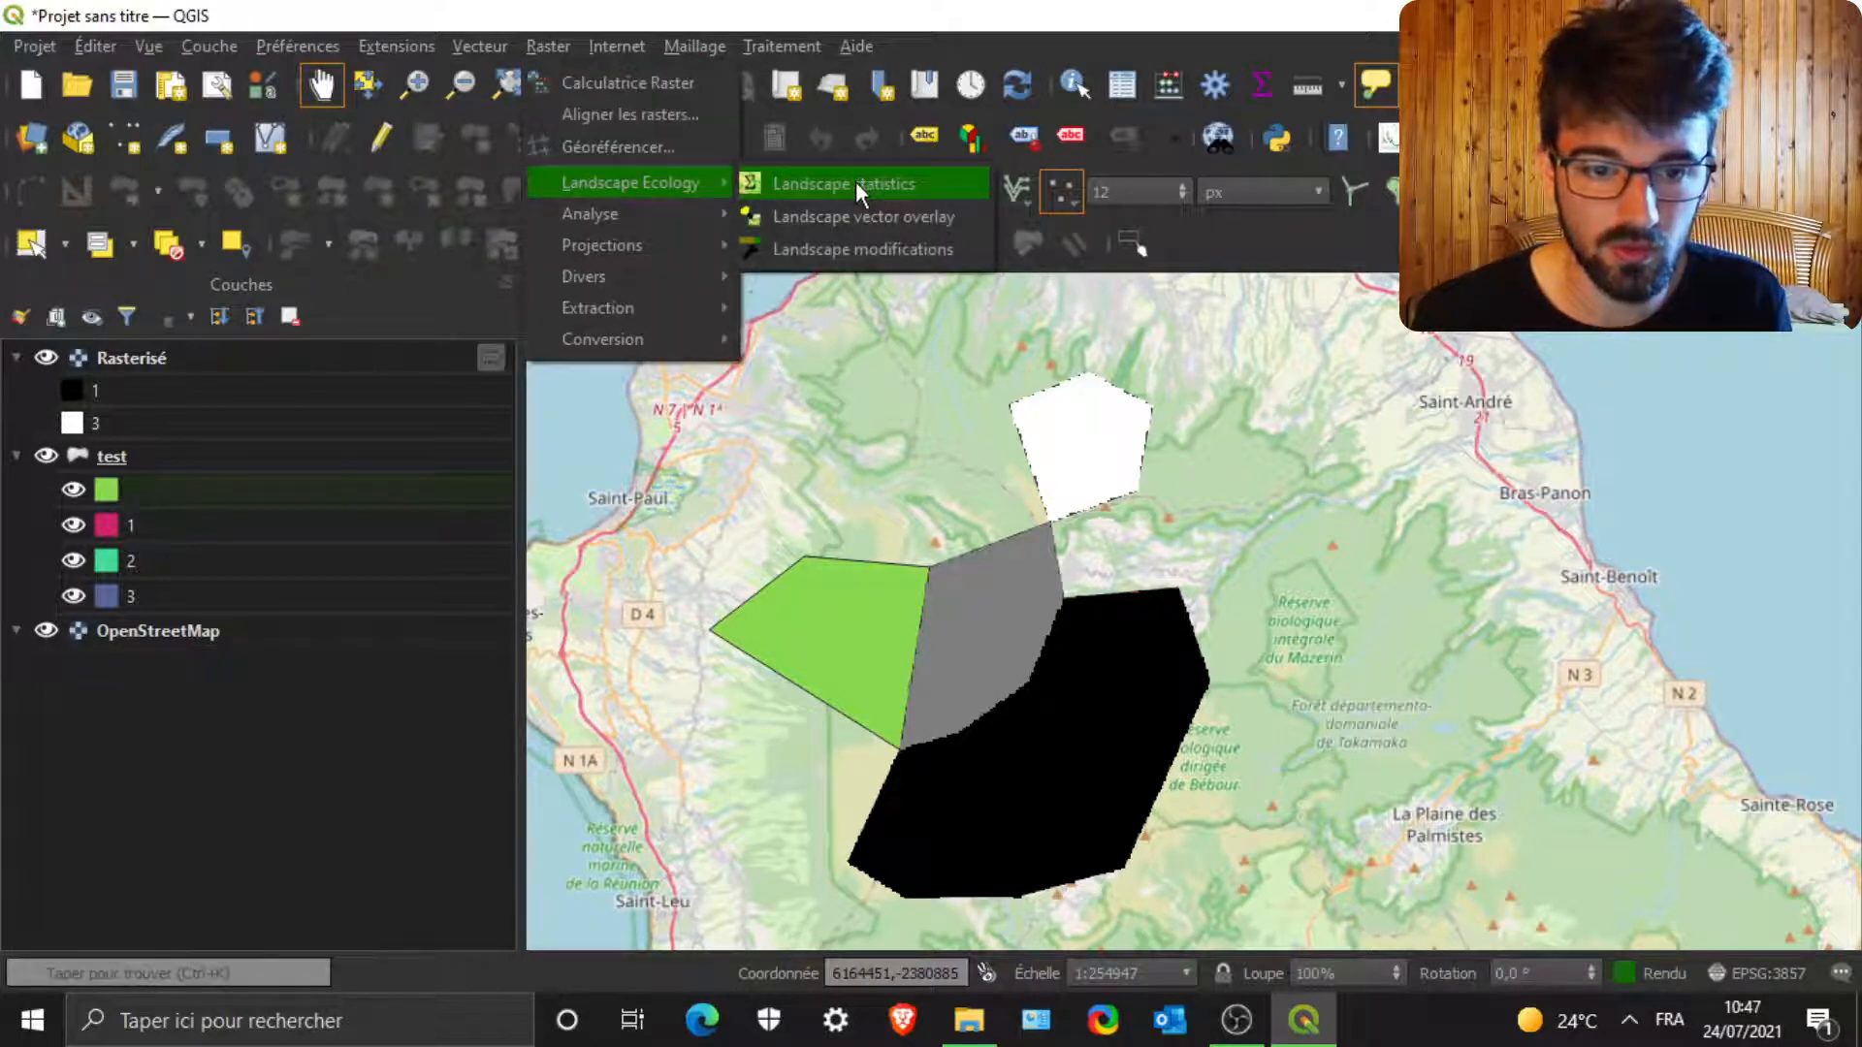
click(814, 183)
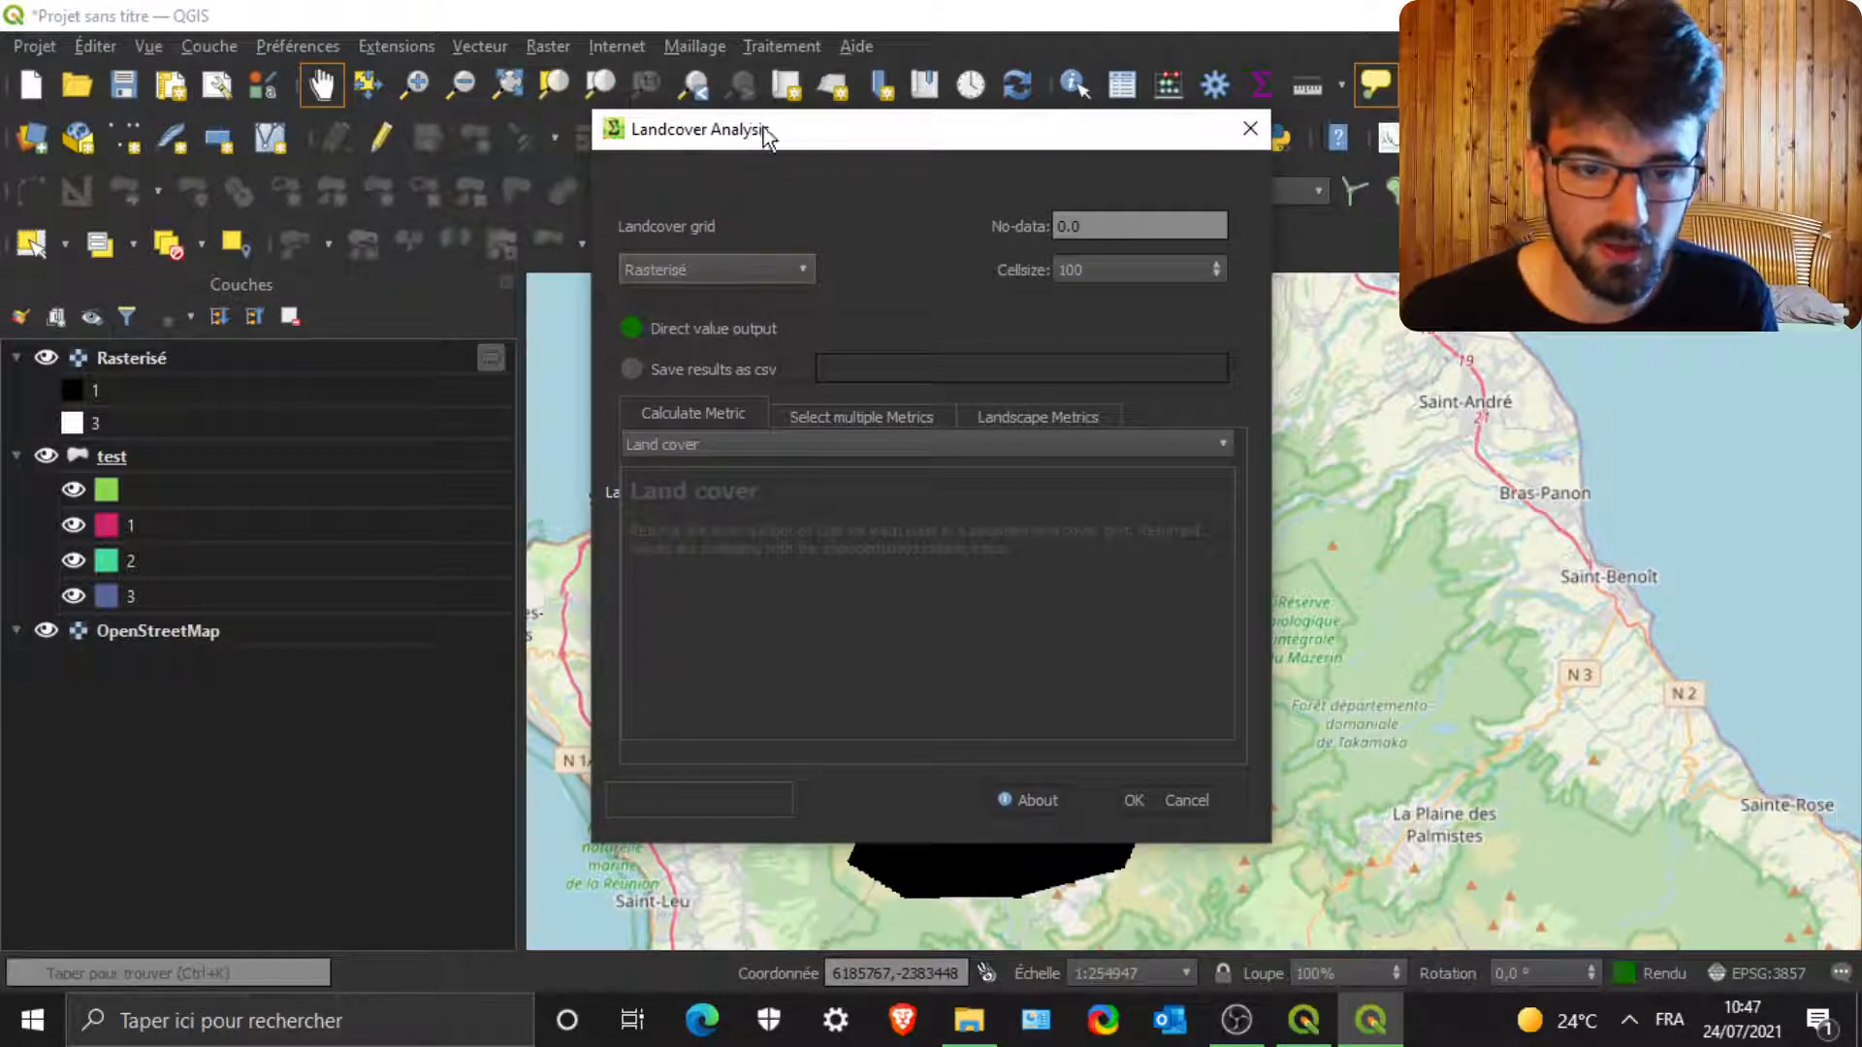
drag(766, 136, 1101, 138)
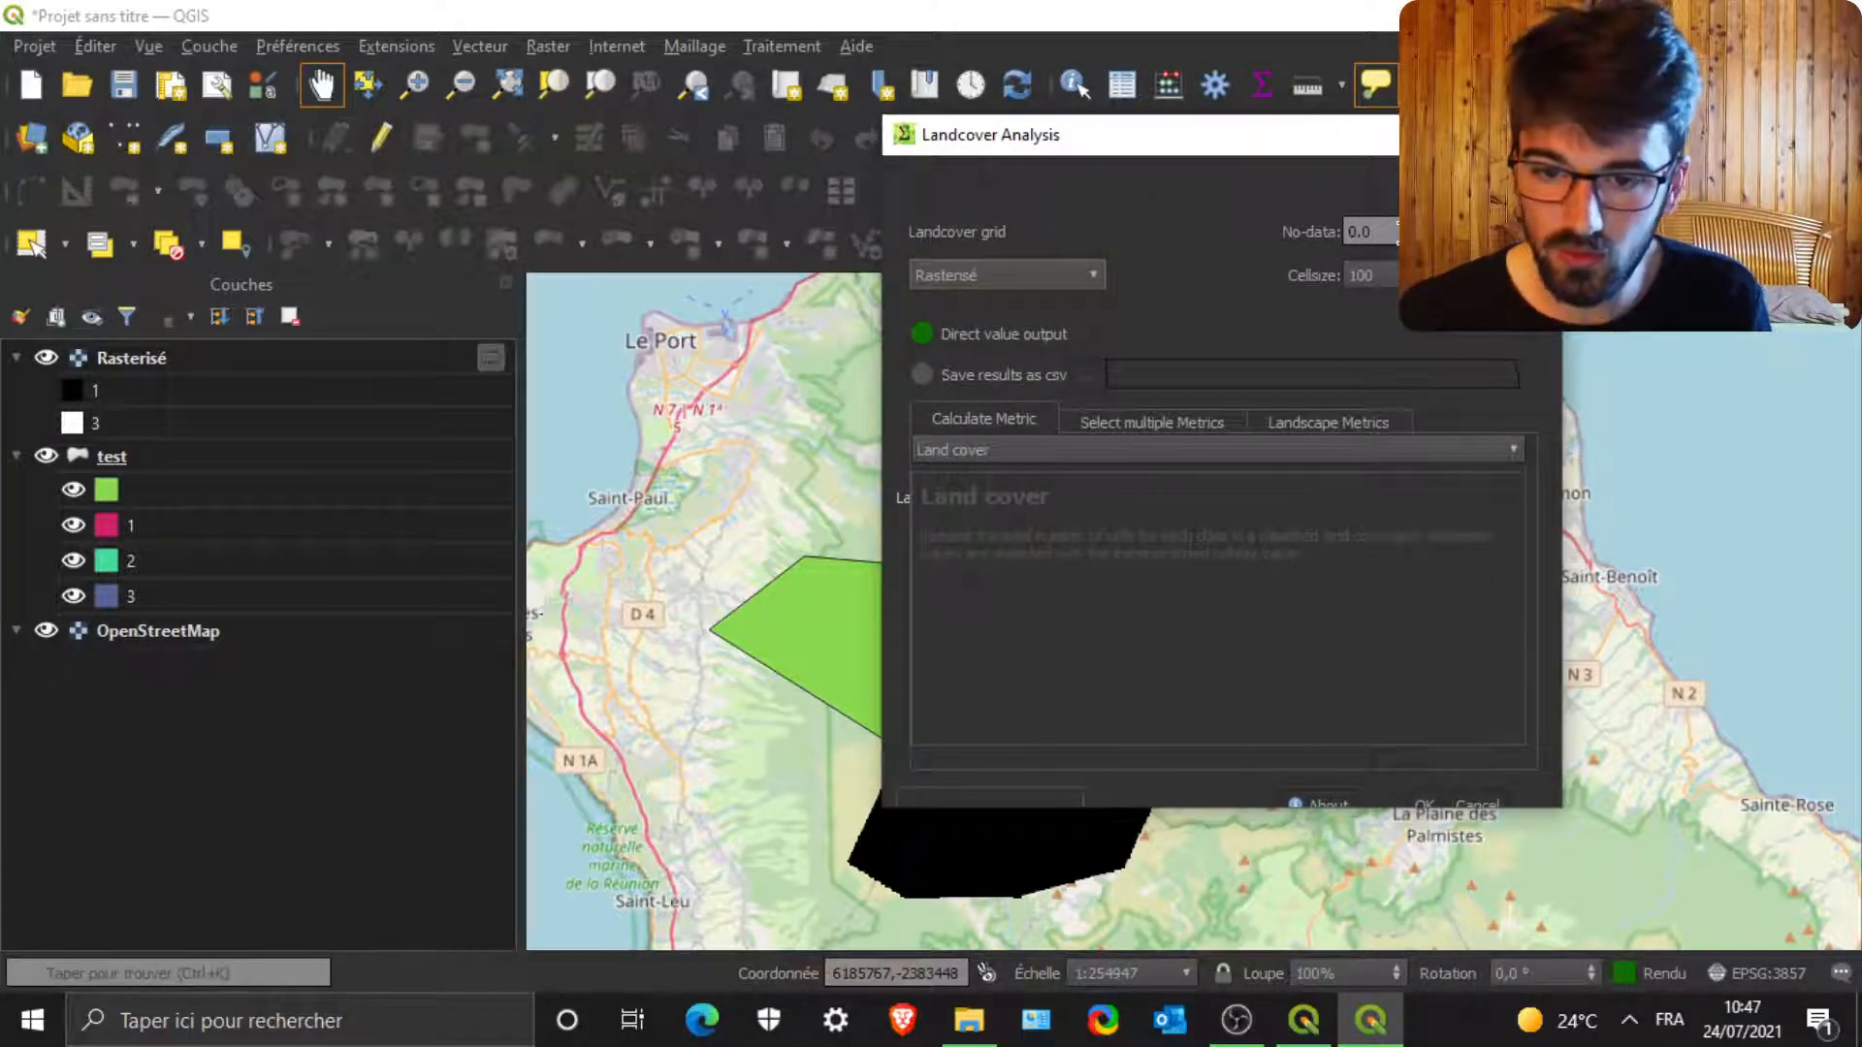
- Examine the no-data and cell size settings and the metrics offered for single and multiple calculation in Landcover Analysis
drag(1397, 233, 1236, 221)
drag(1396, 238, 1248, 206)
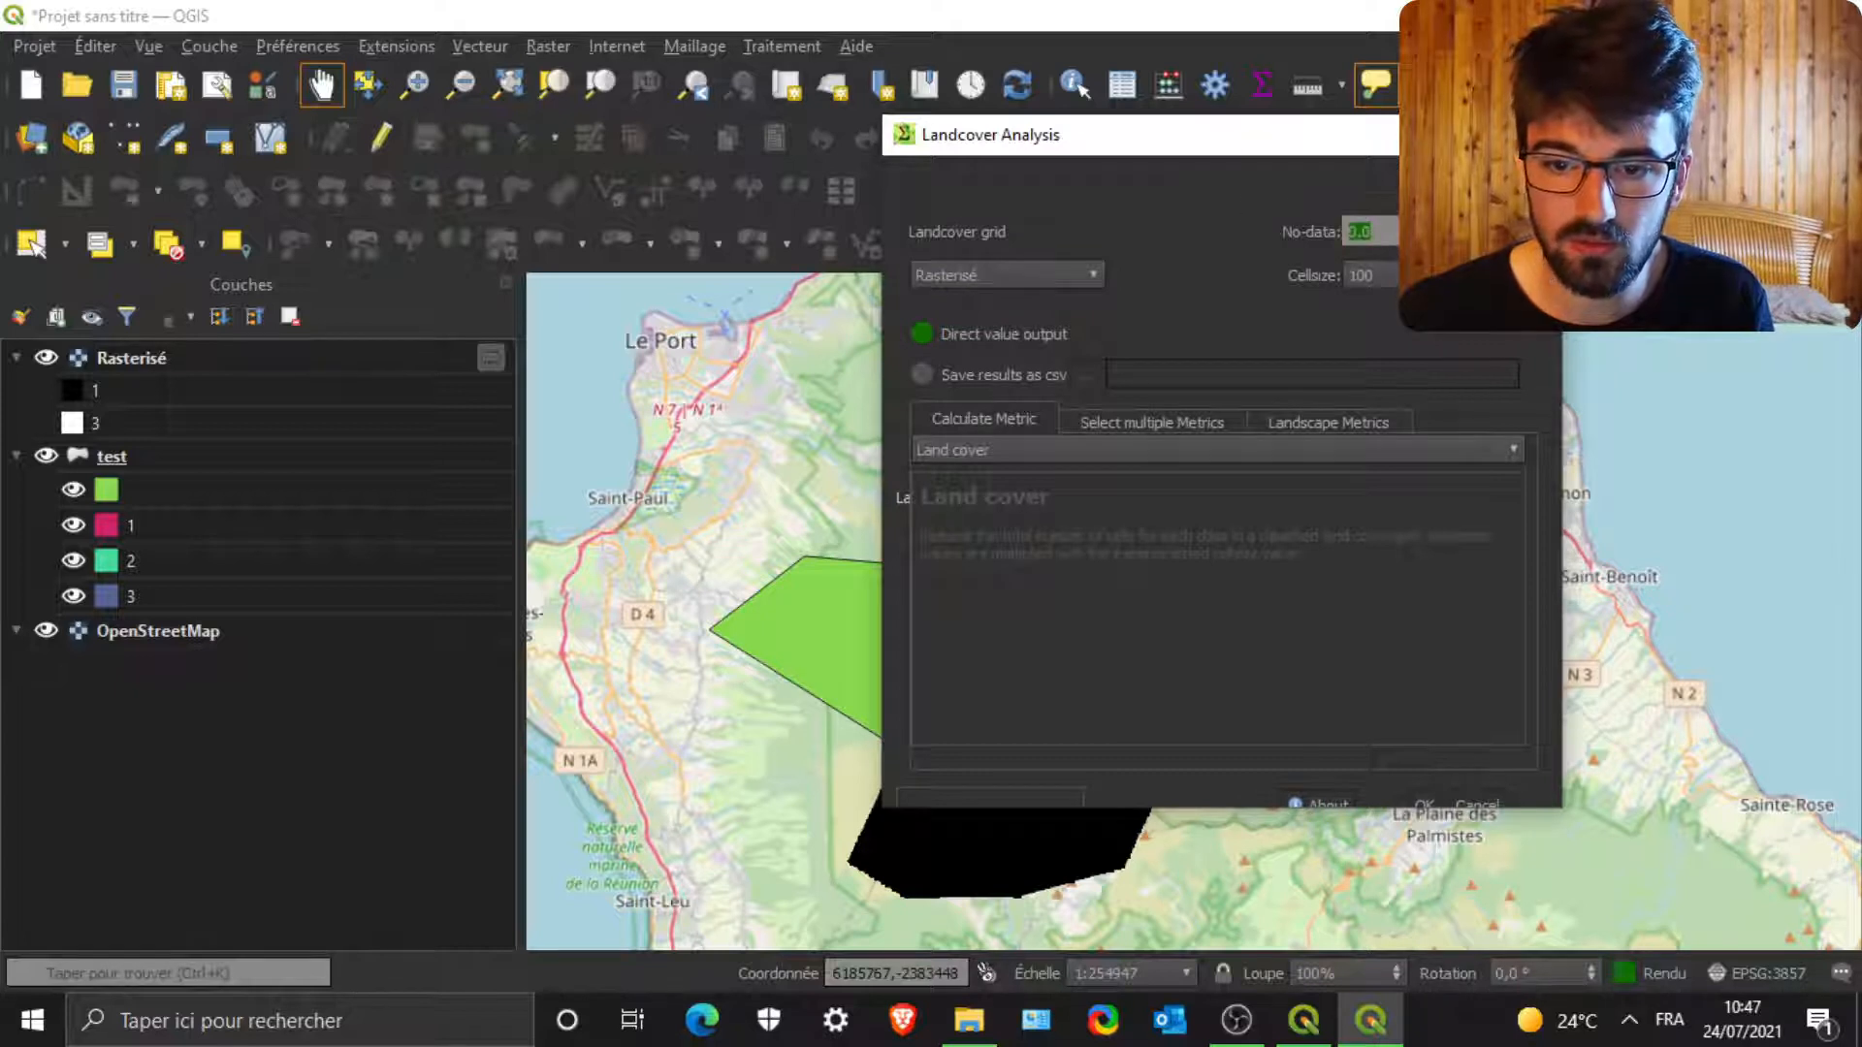
click(1364, 231)
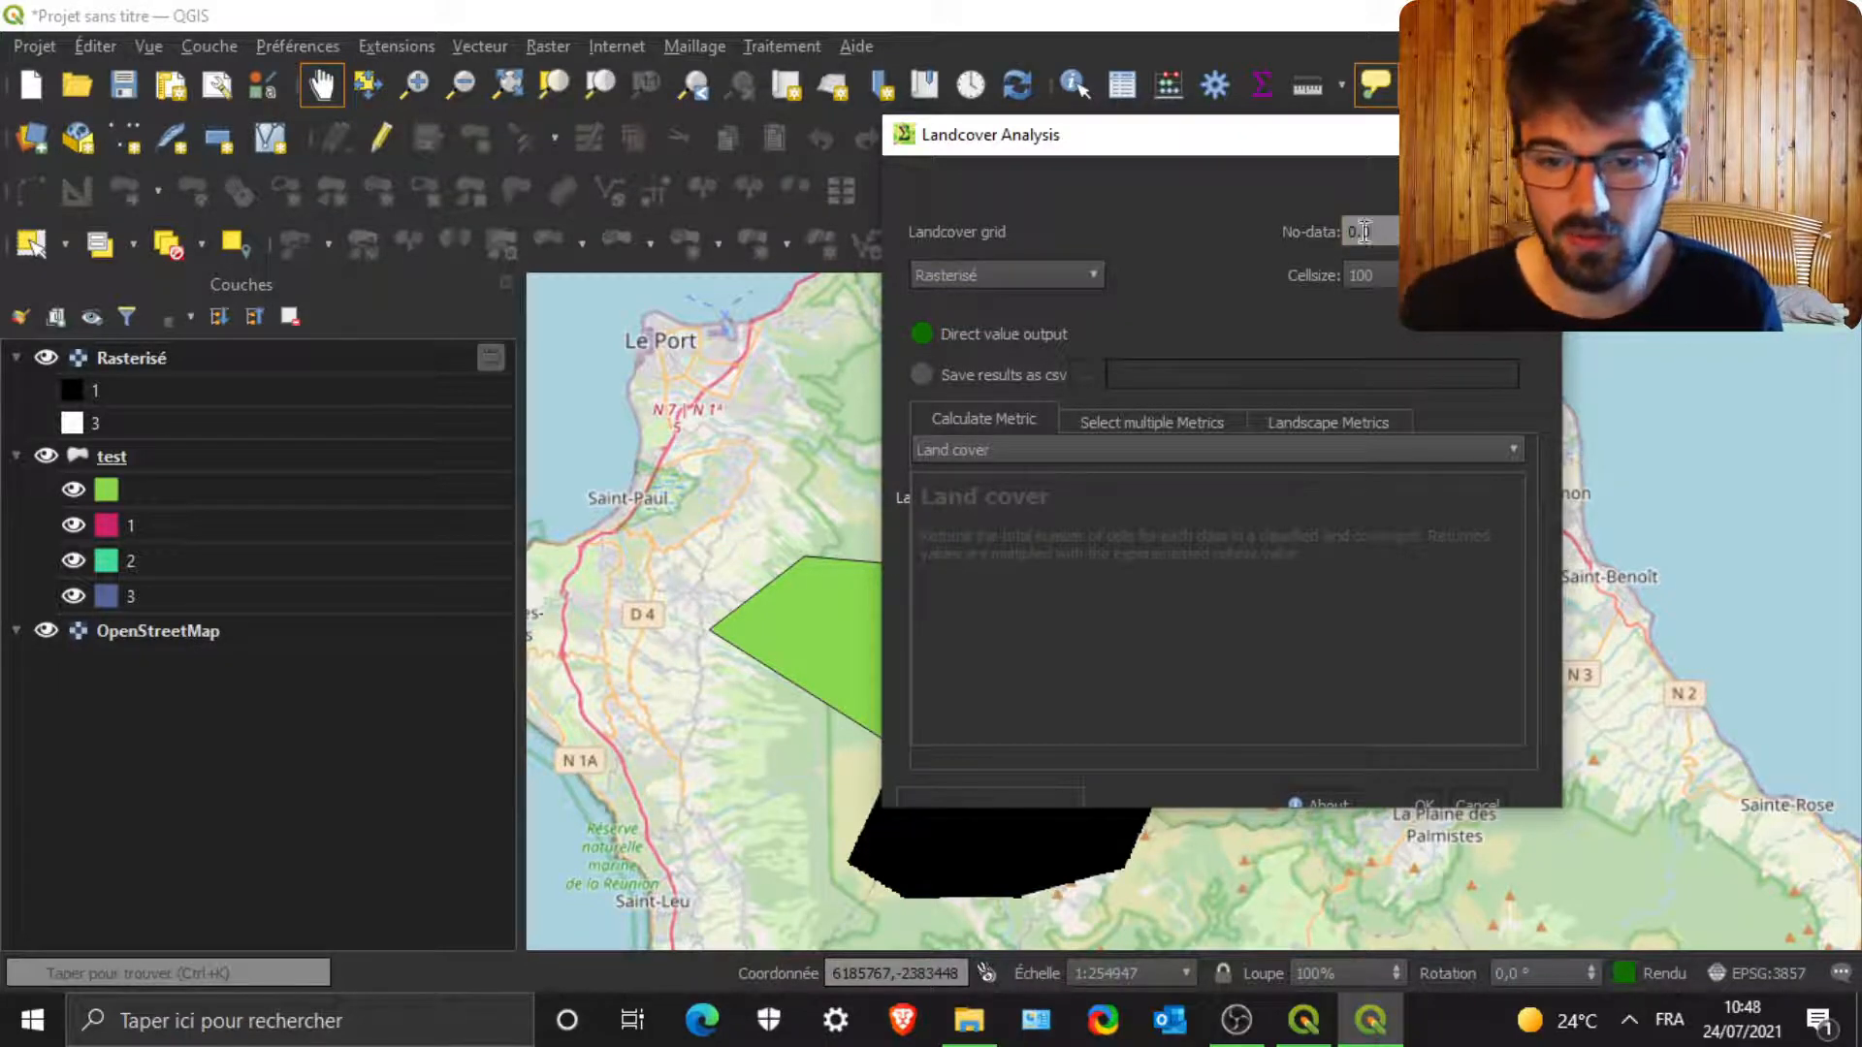
drag(1364, 231, 1242, 223)
click(1412, 275)
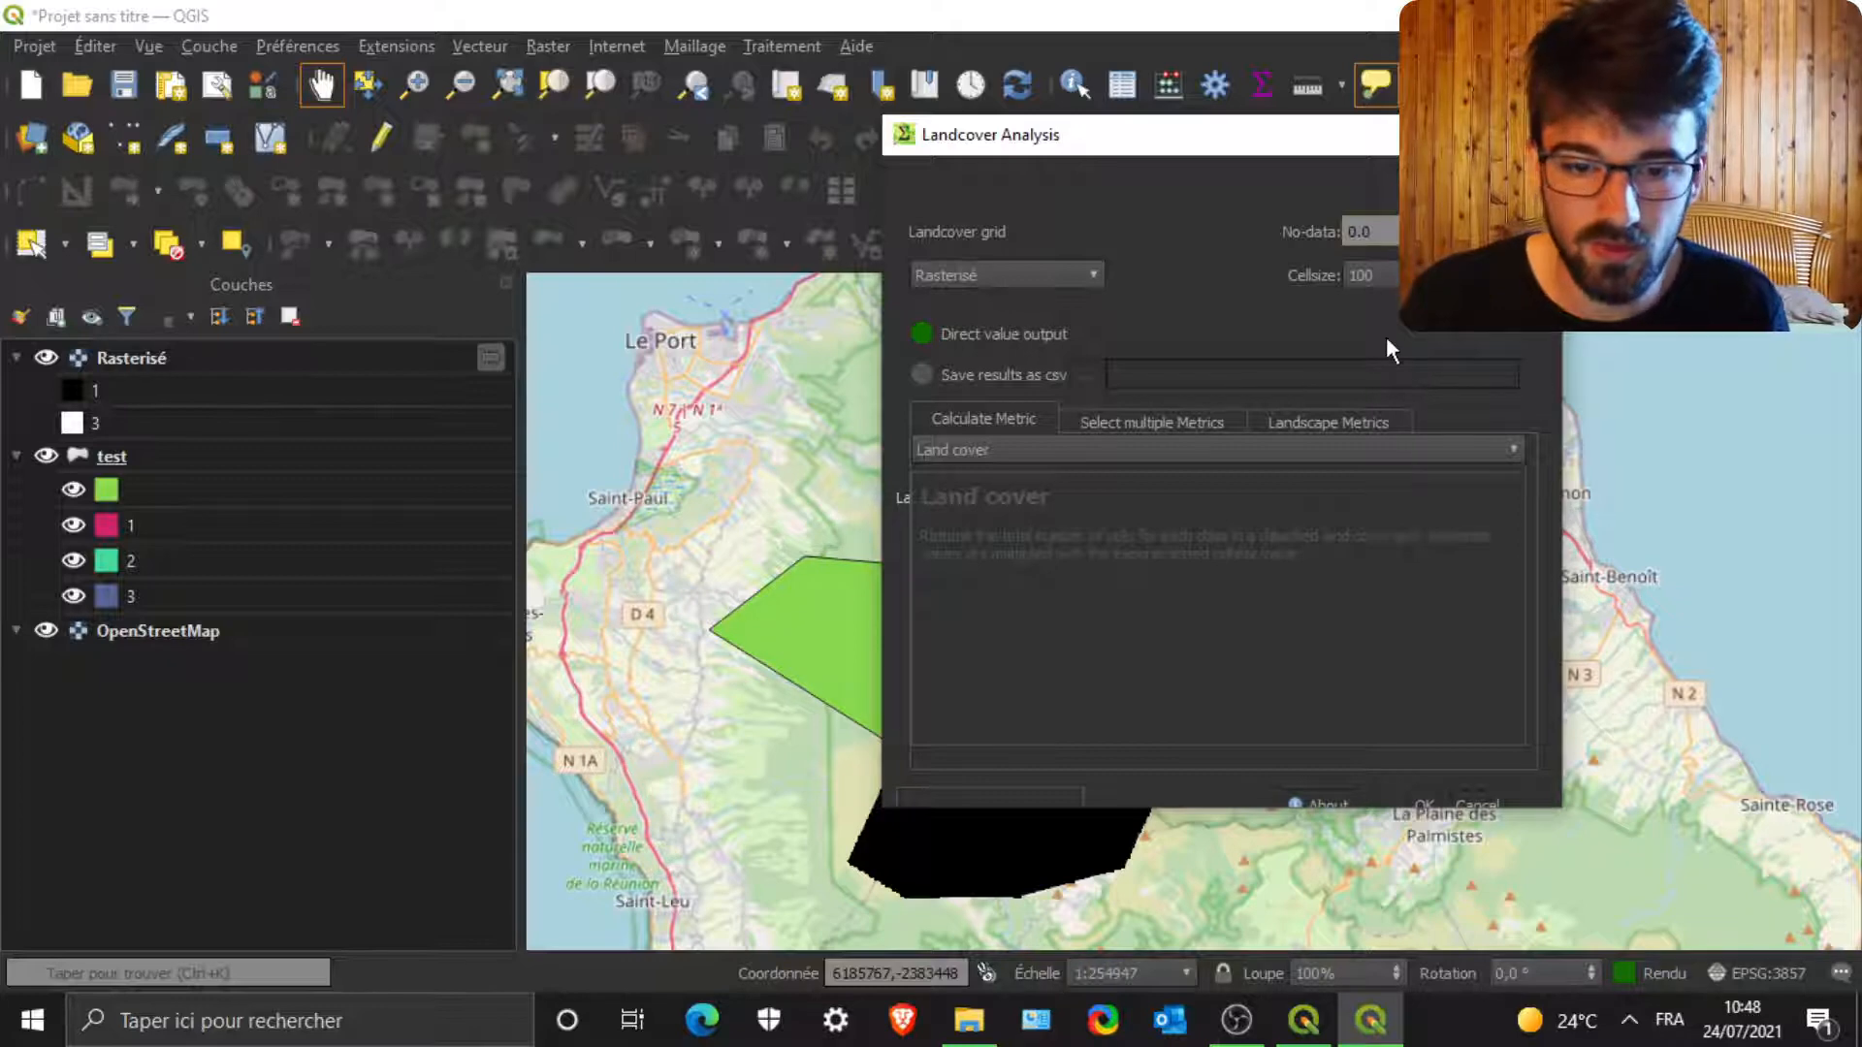
click(1004, 450)
click(1189, 266)
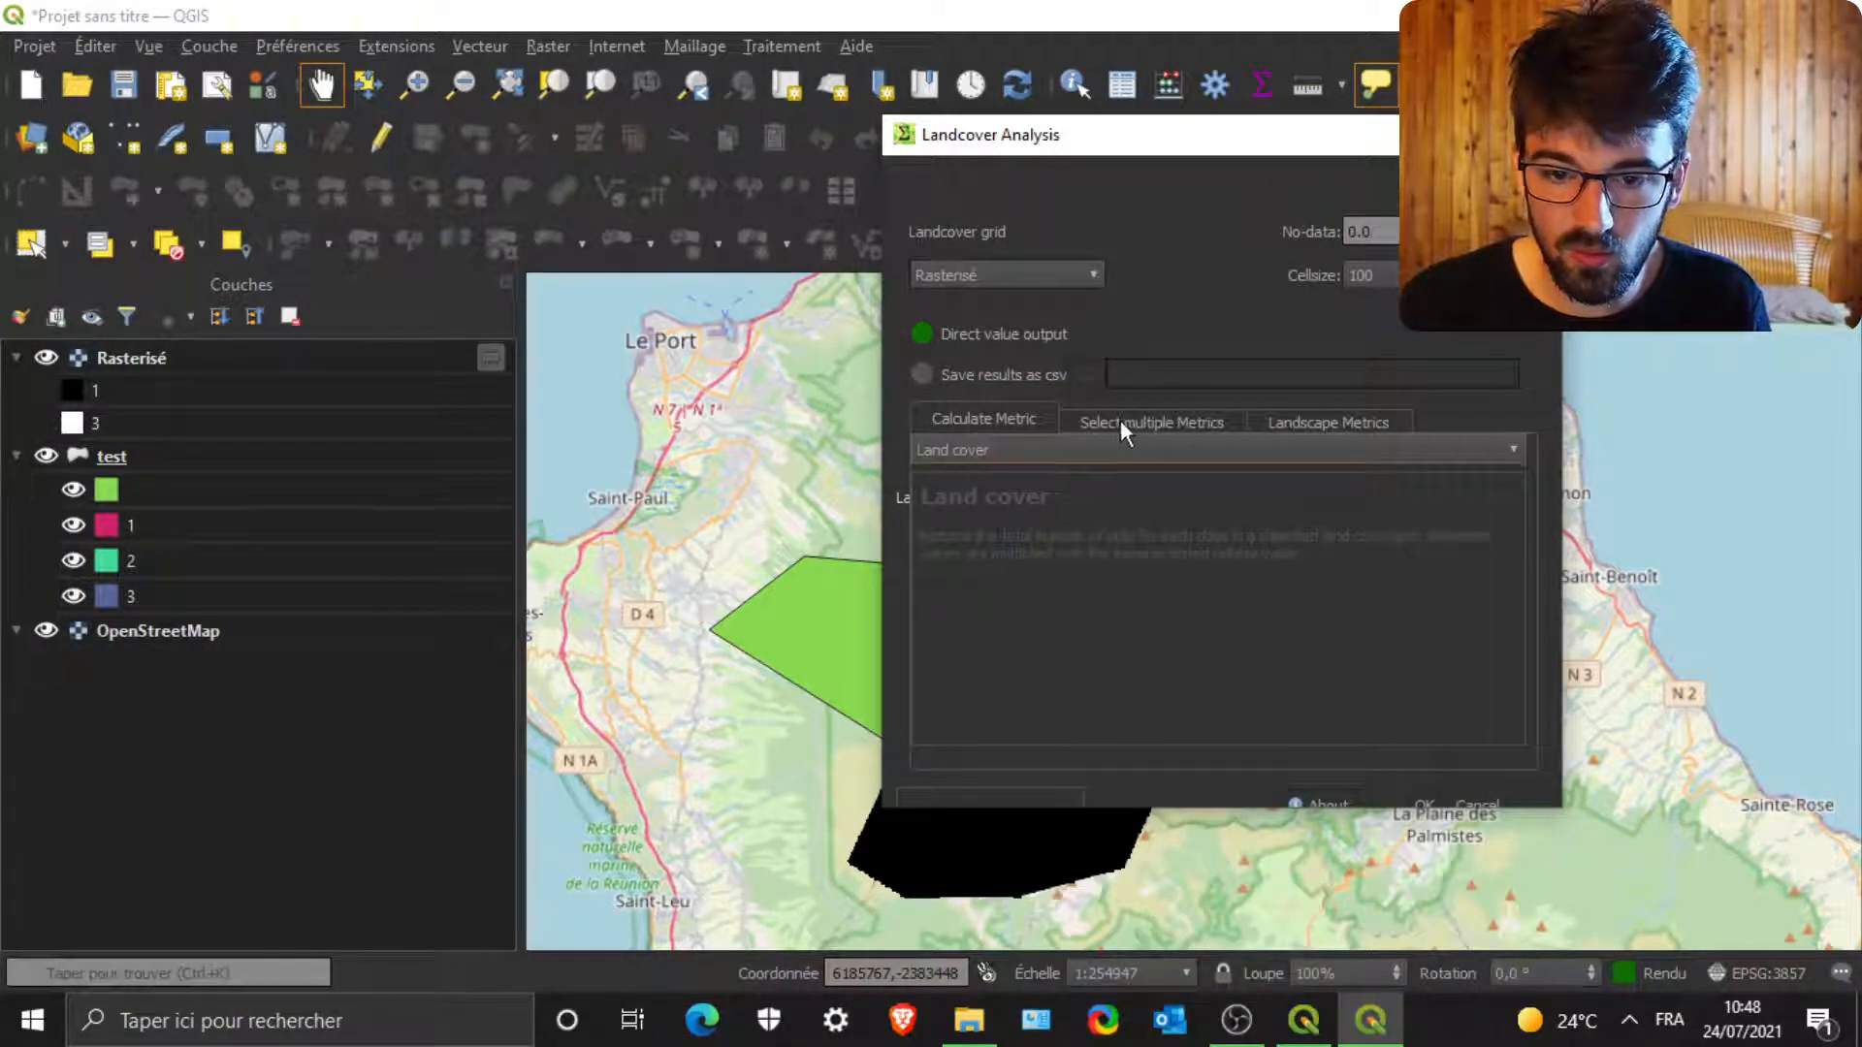
click(1120, 427)
click(999, 419)
click(995, 450)
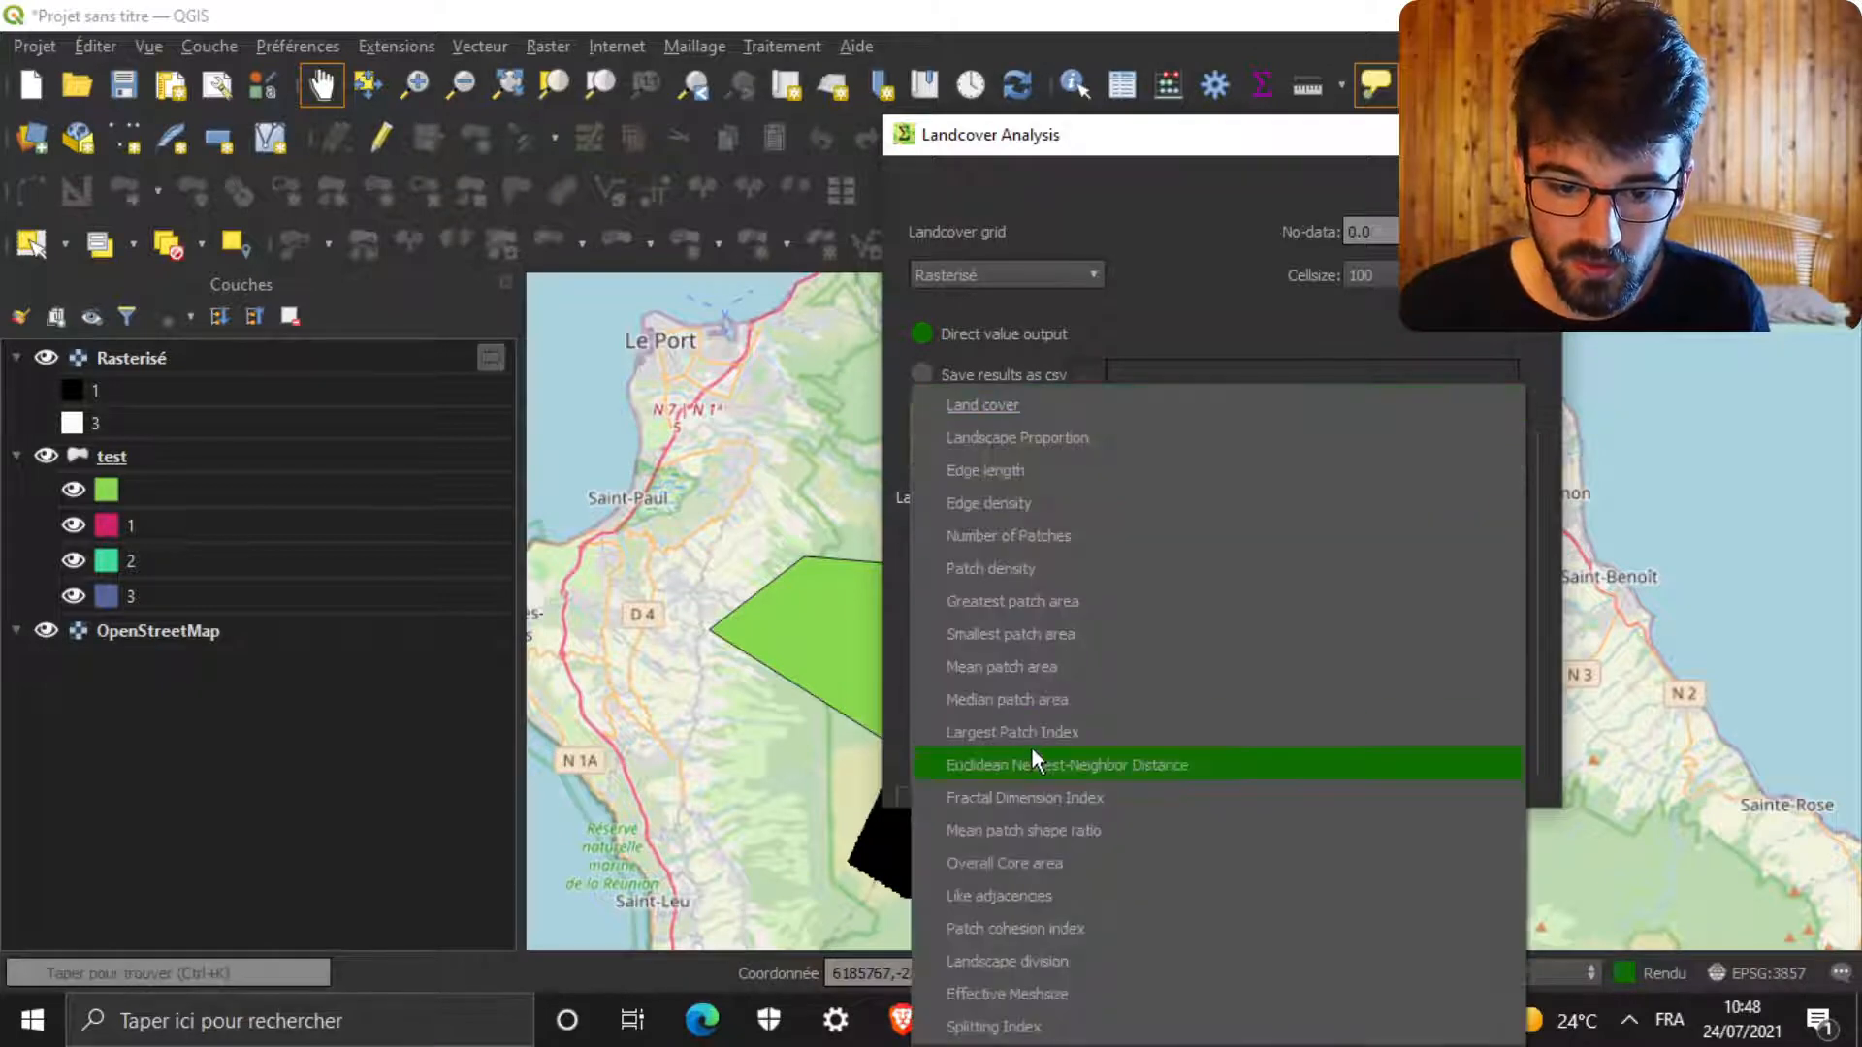
click(1237, 318)
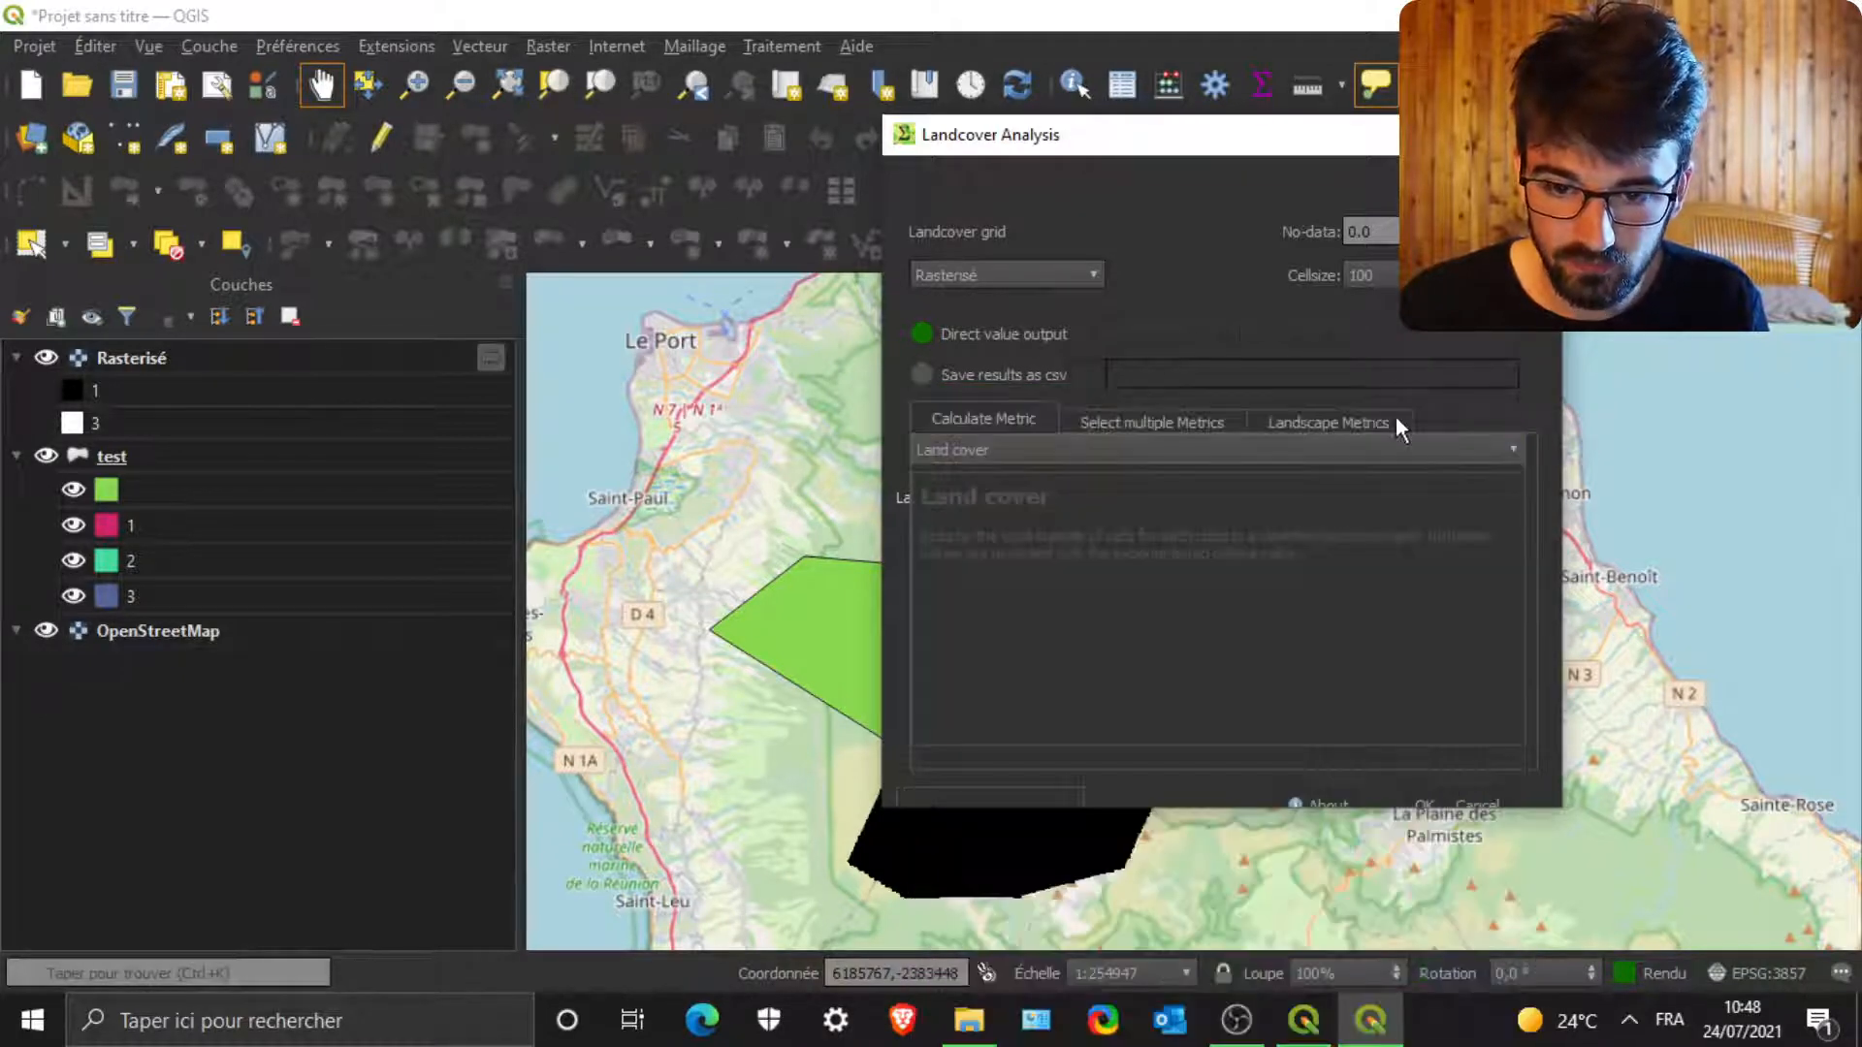
- Select the Shannon Index, Shannon equitability and Simpson Index landscape metrics, and arrange the Landcover Analysis window so its confirmation controls are accessible
click(1324, 420)
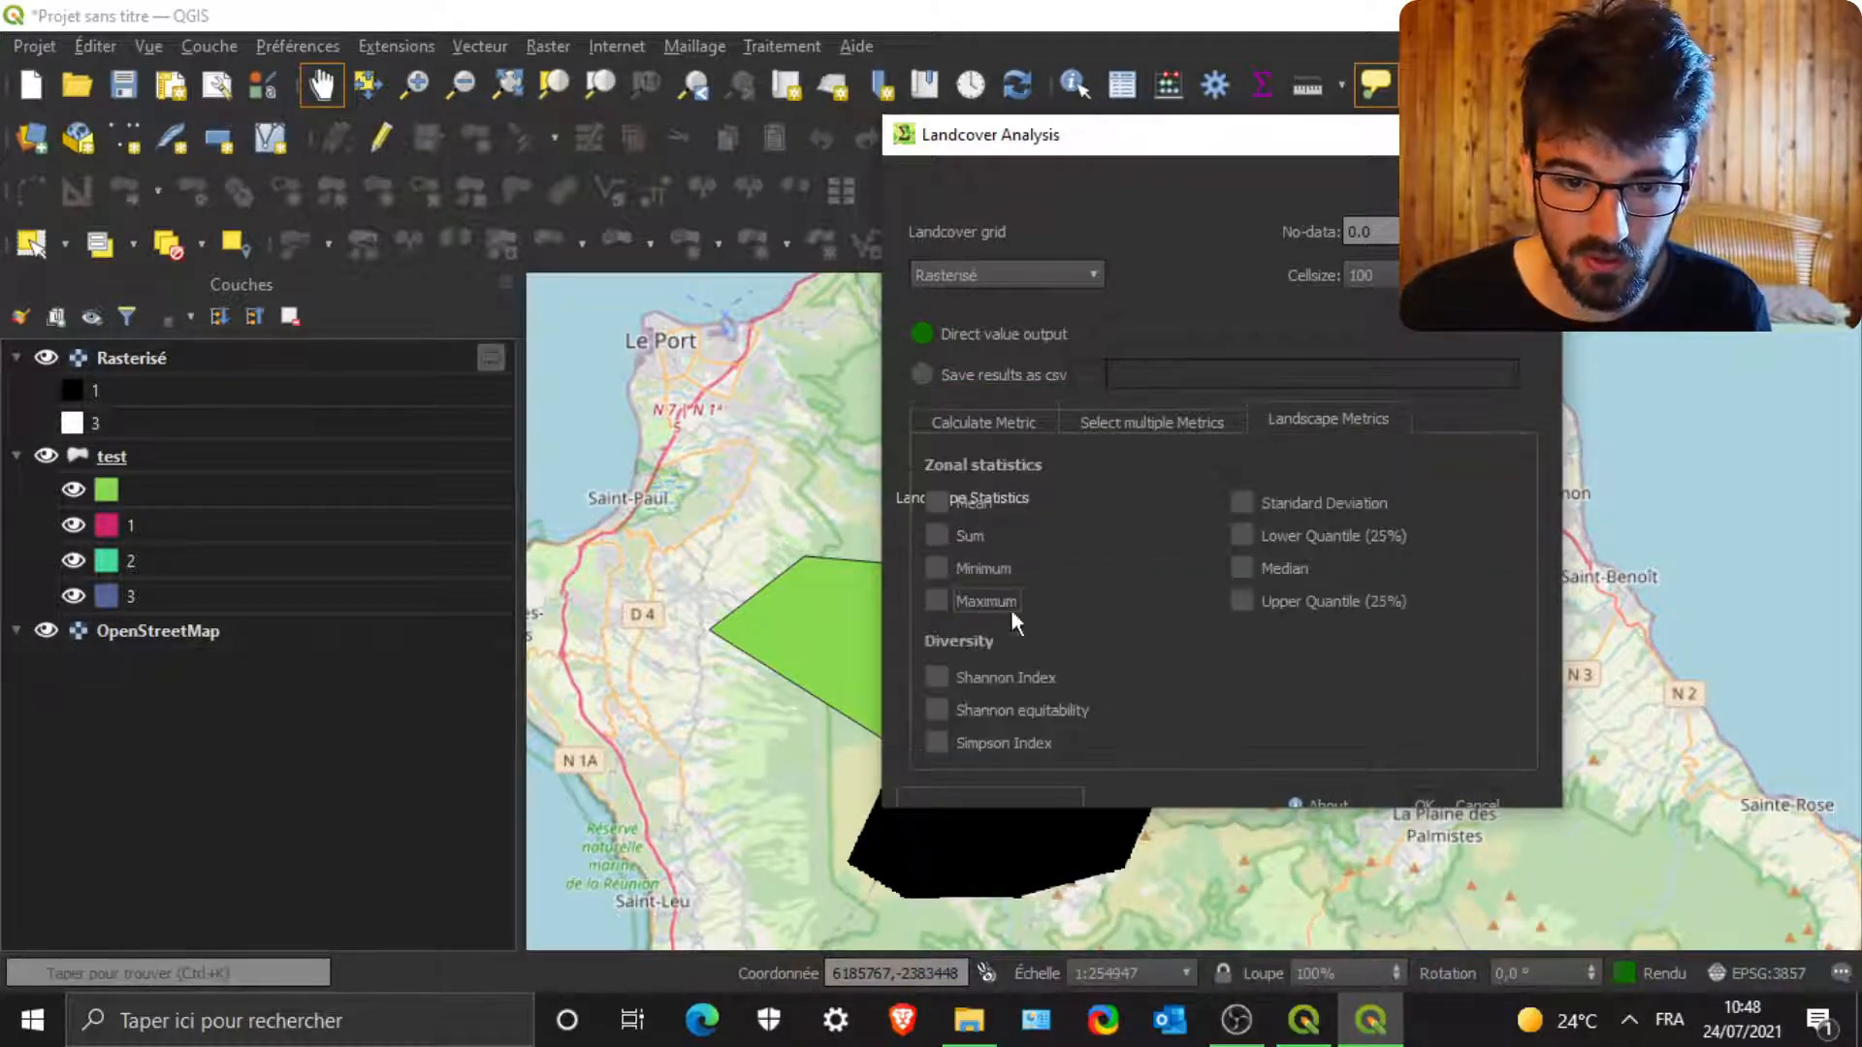
click(983, 679)
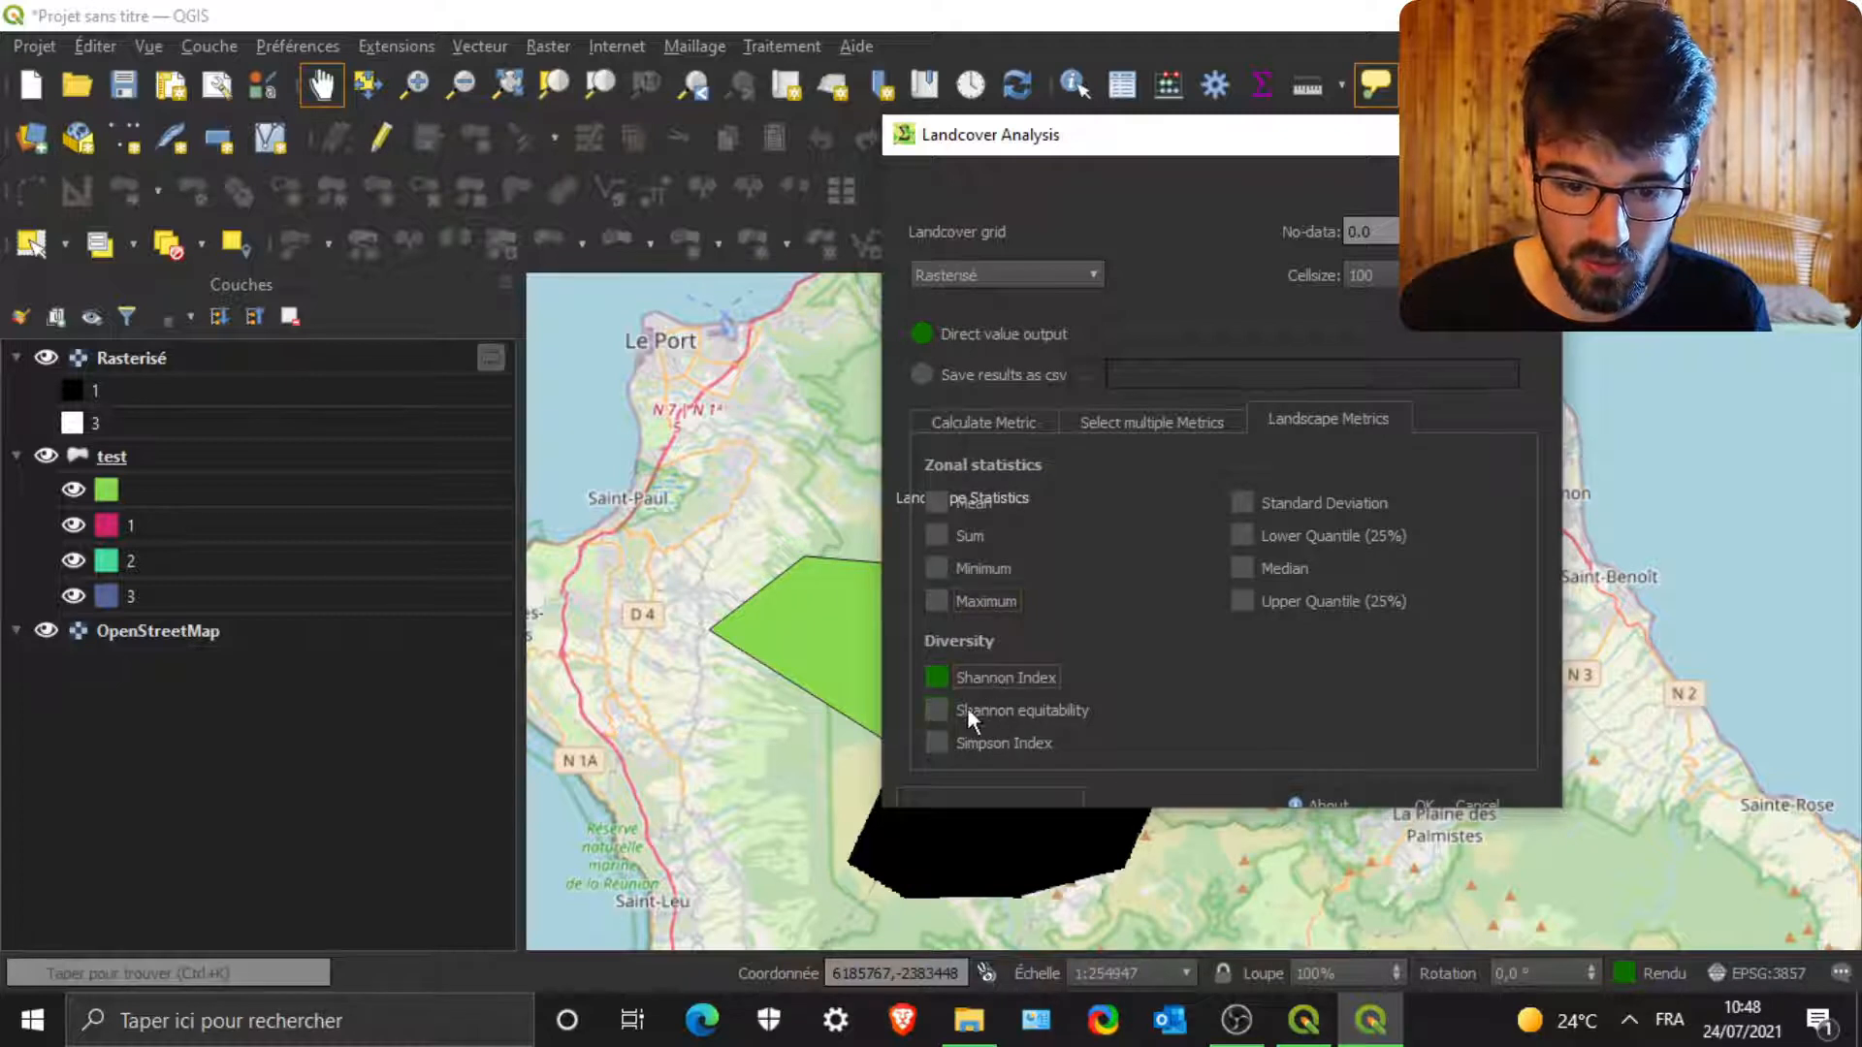
click(1020, 710)
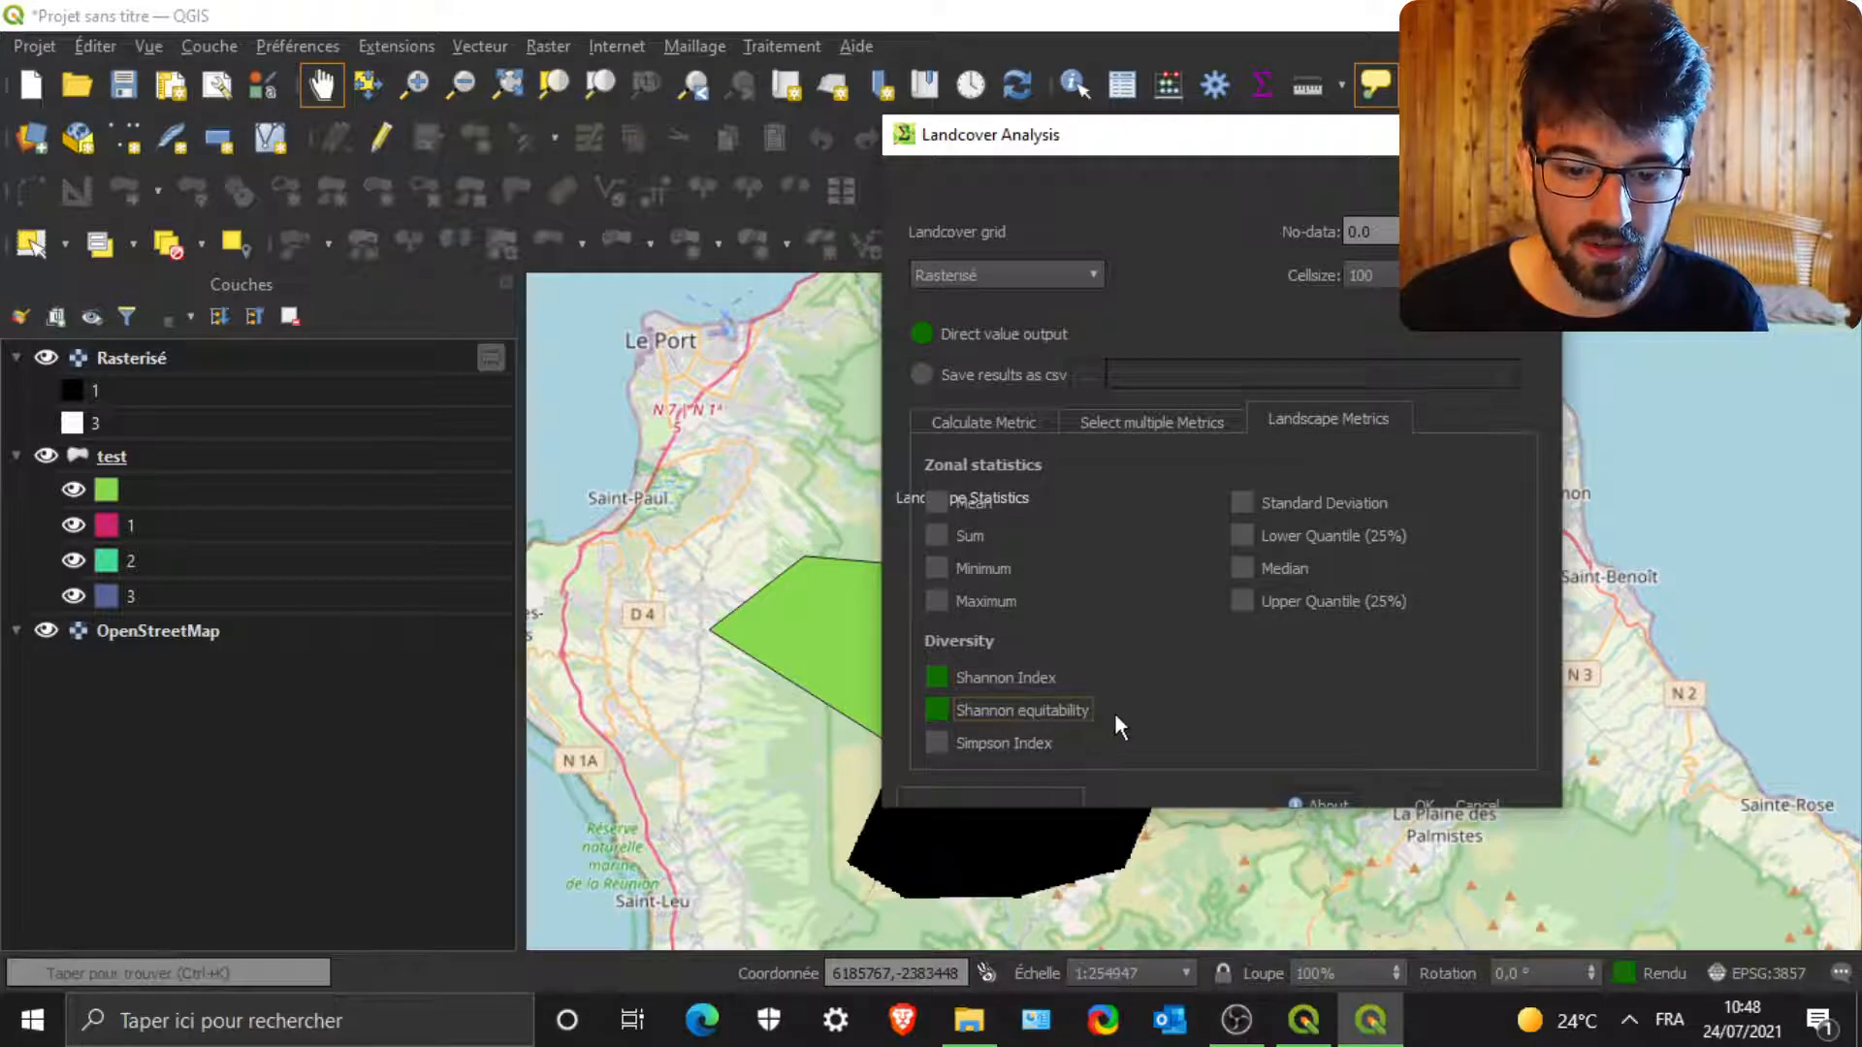
click(1003, 745)
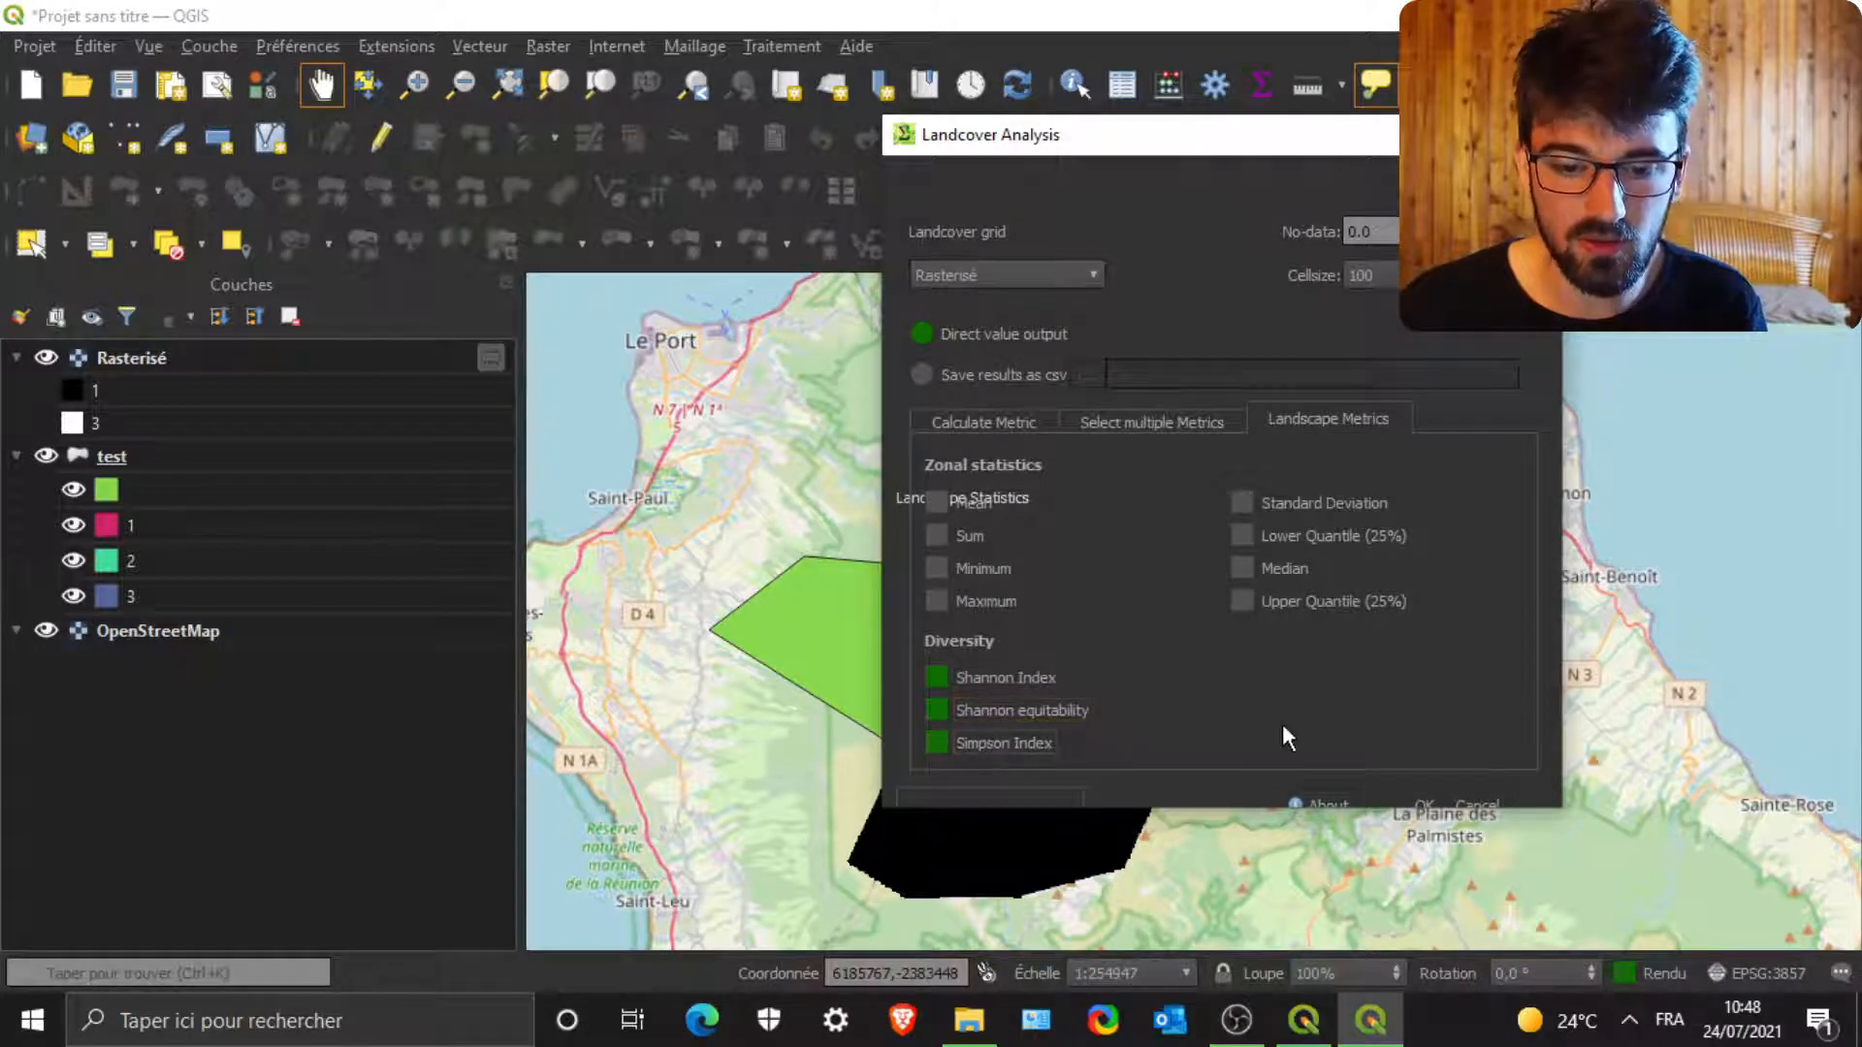
drag(1188, 124, 1063, 61)
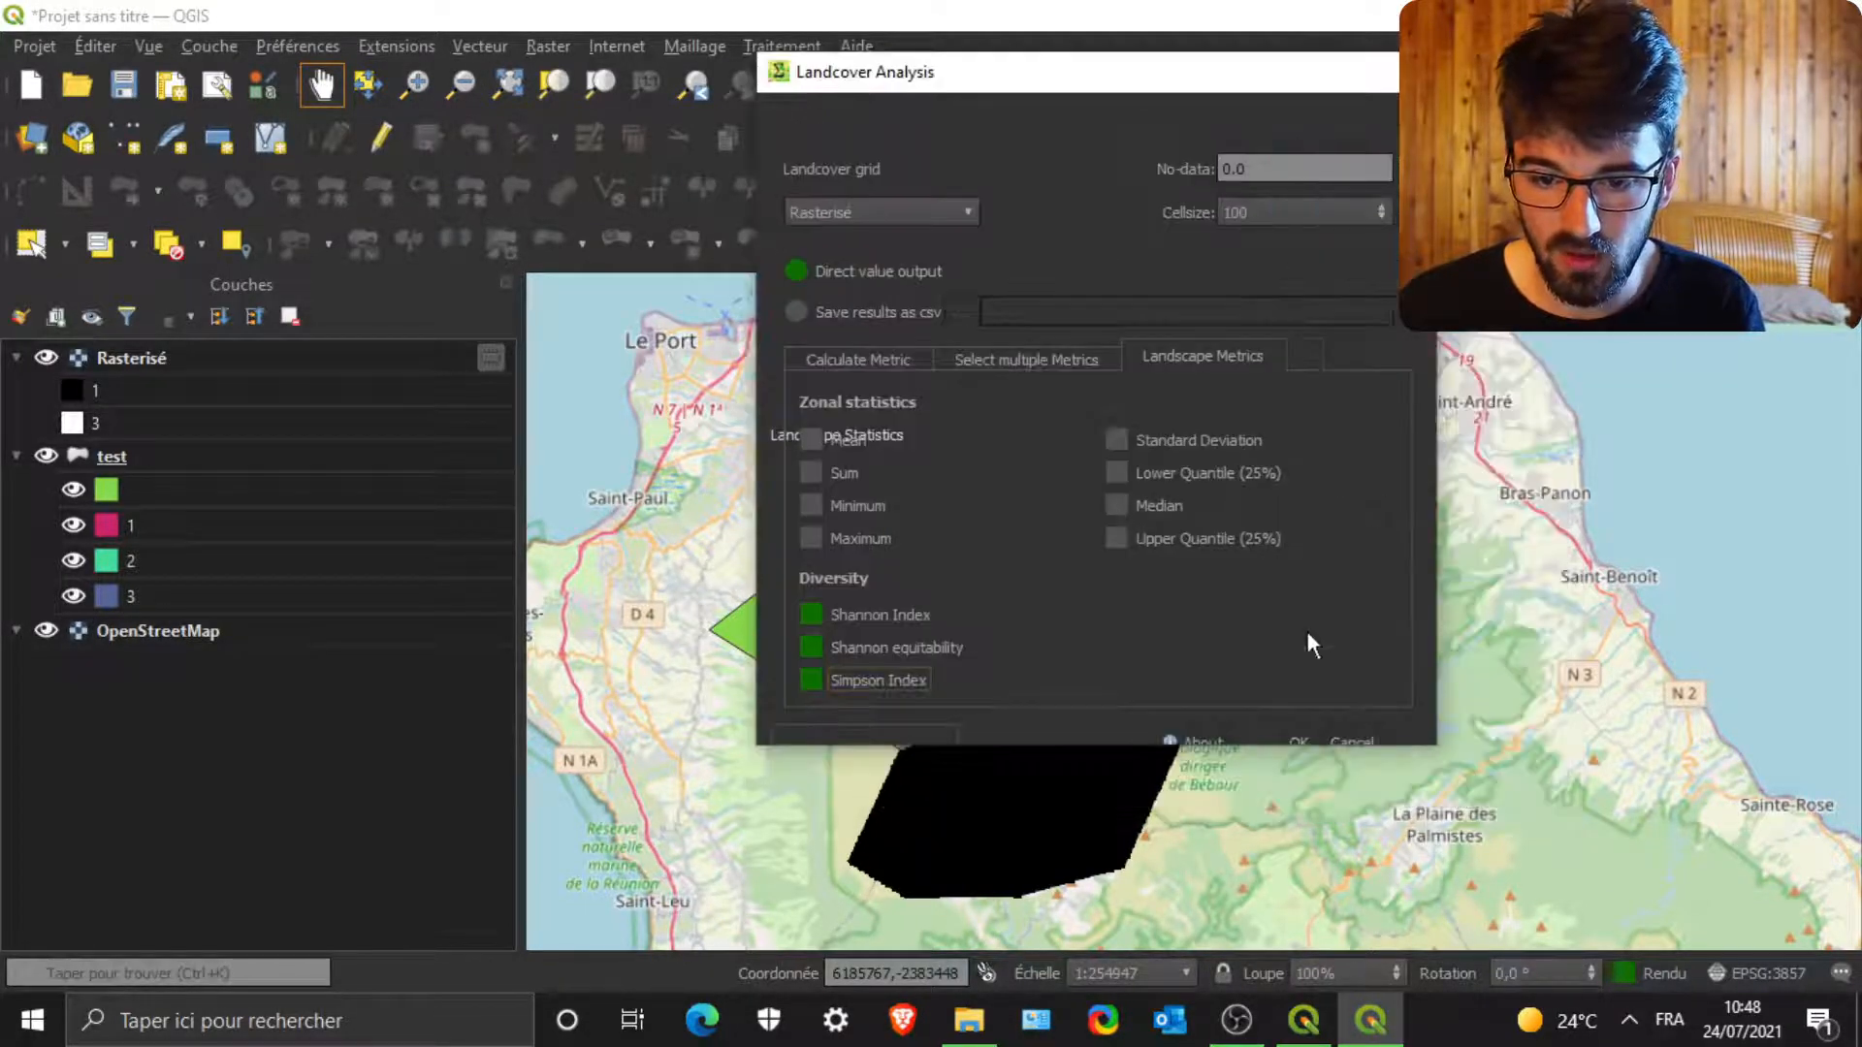
drag(1271, 748, 1272, 855)
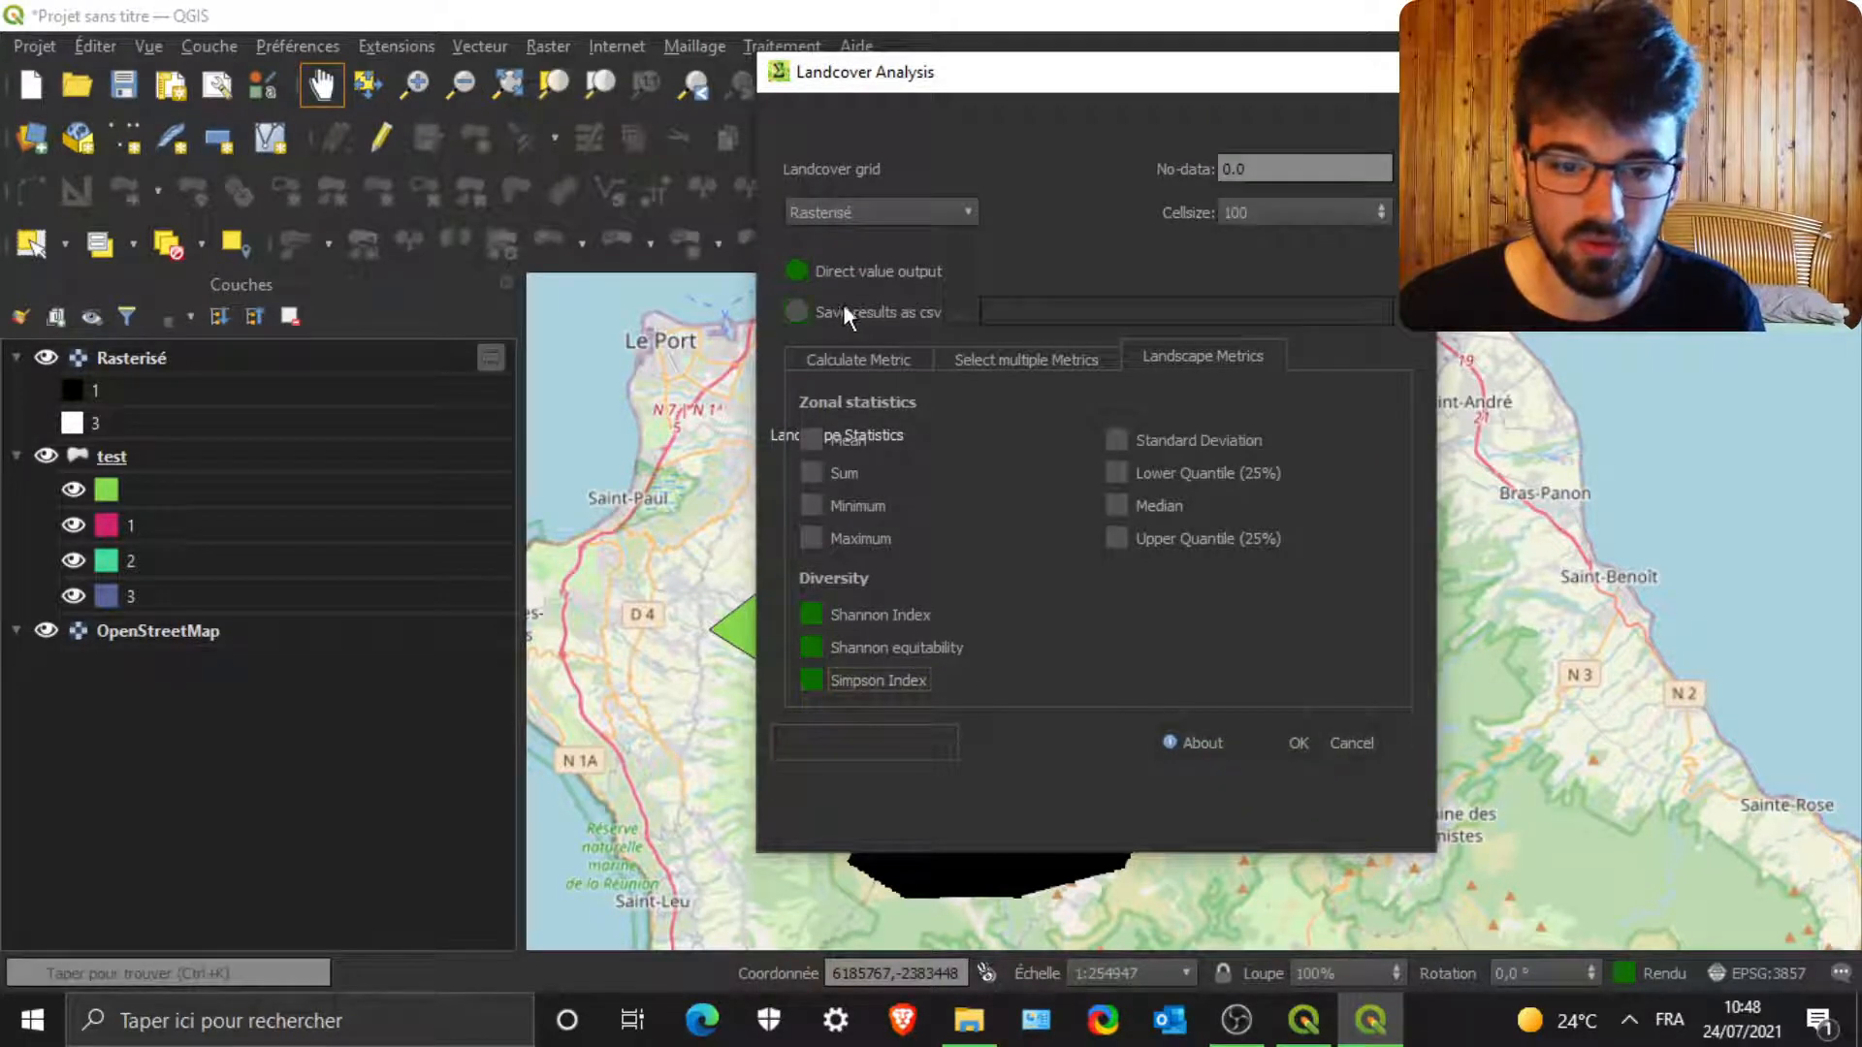
drag(968, 85, 1359, 60)
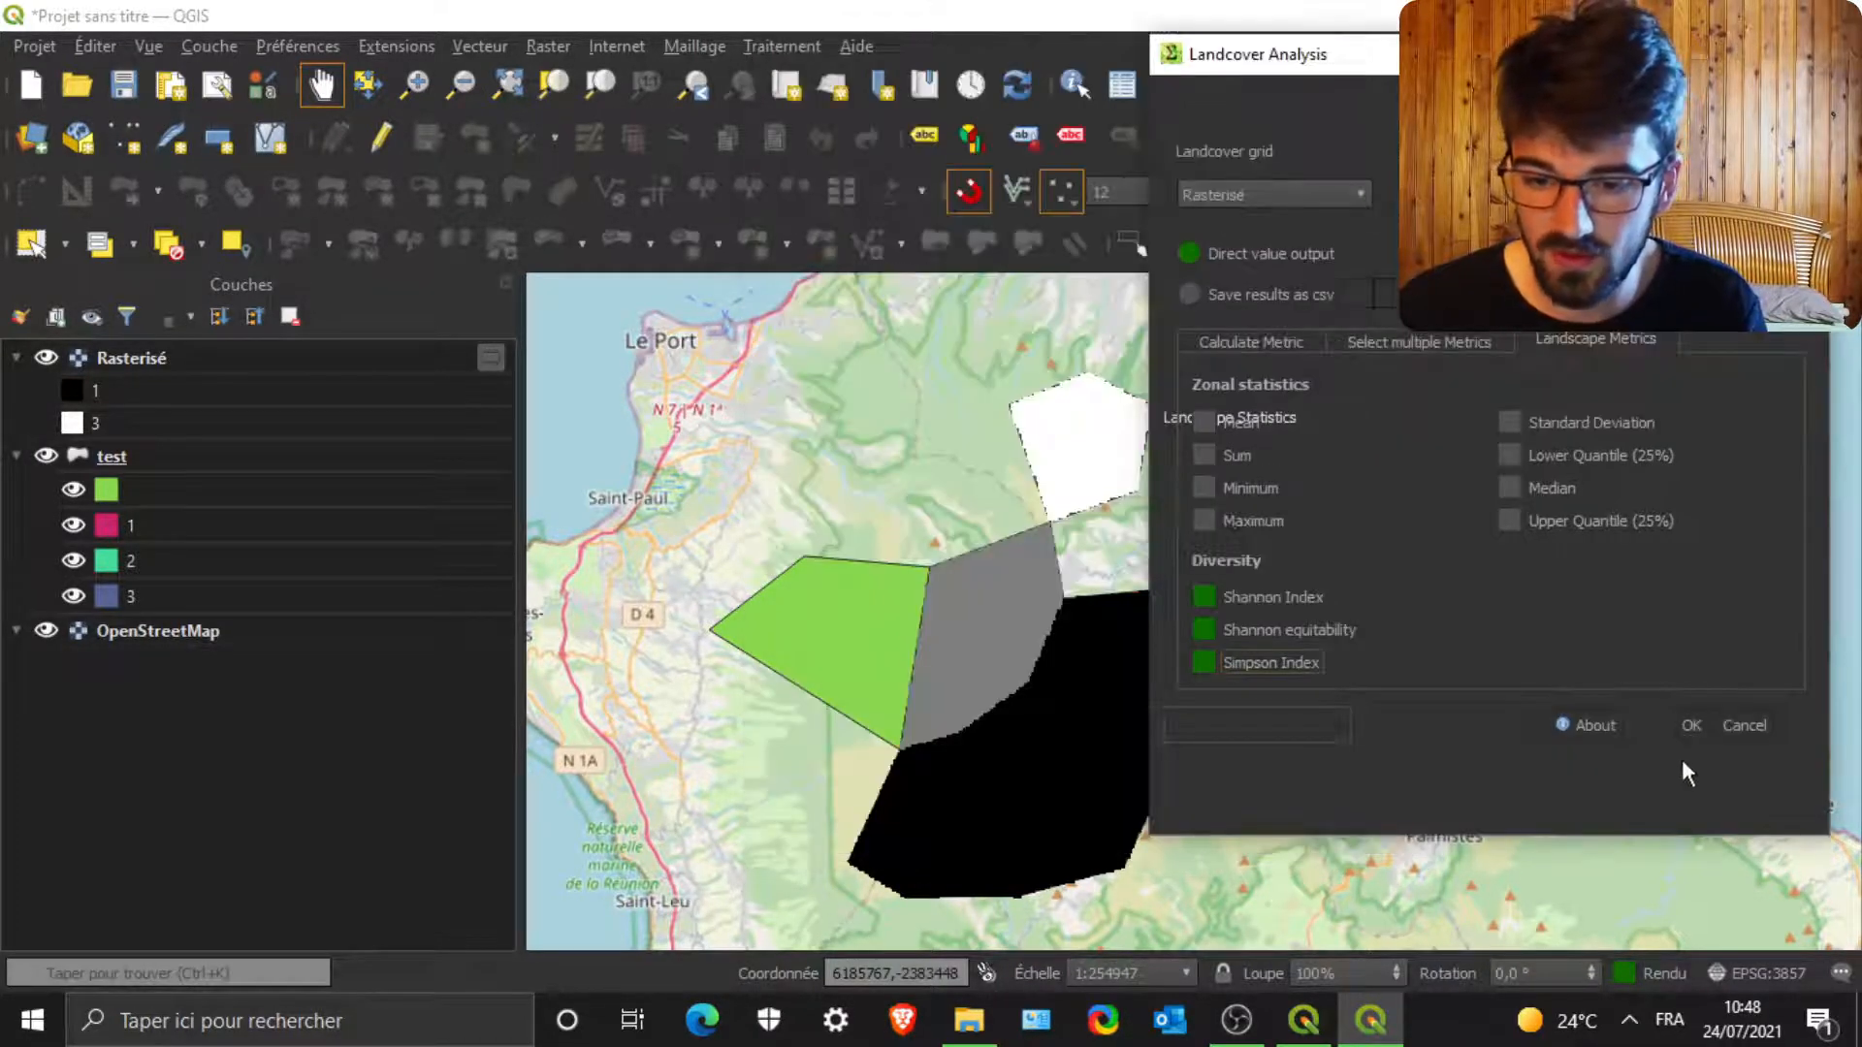
- Calculate the selected diversity metrics for Rasterisé with direct value output, and widen the Value column to read the full figures
click(1241, 254)
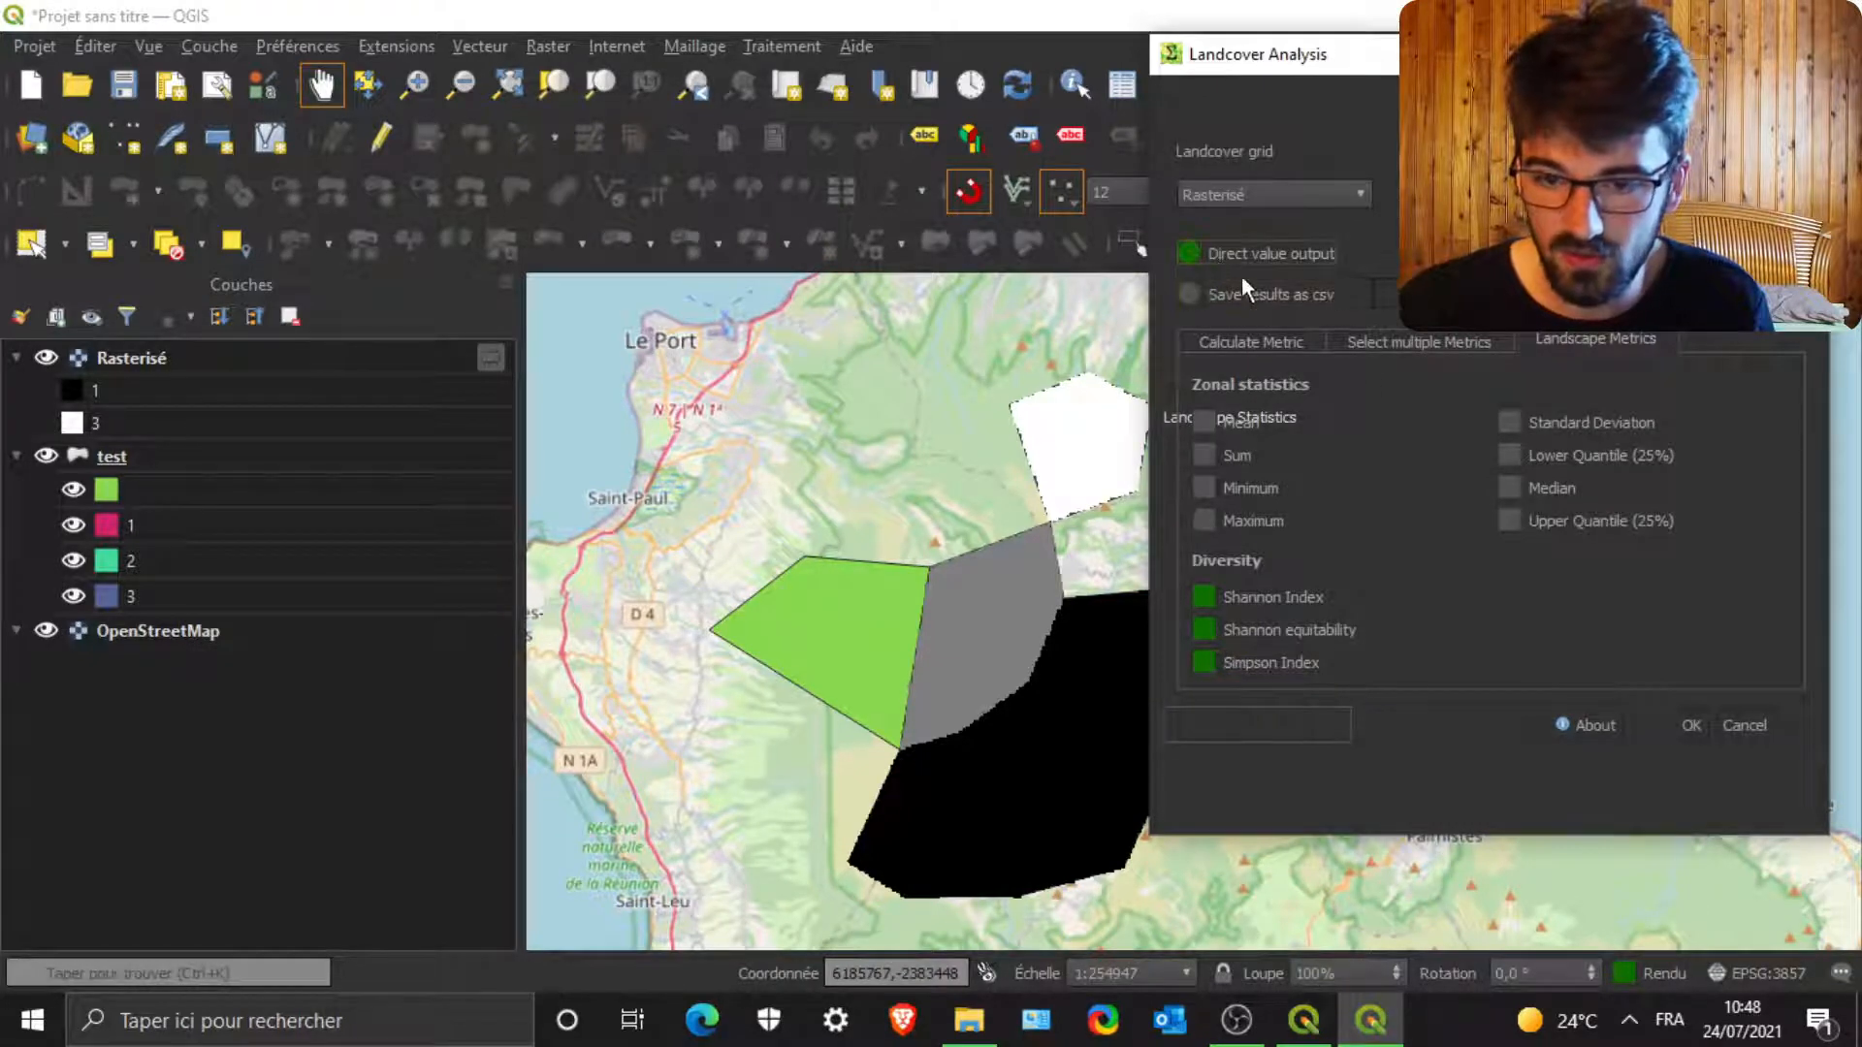
click(1690, 725)
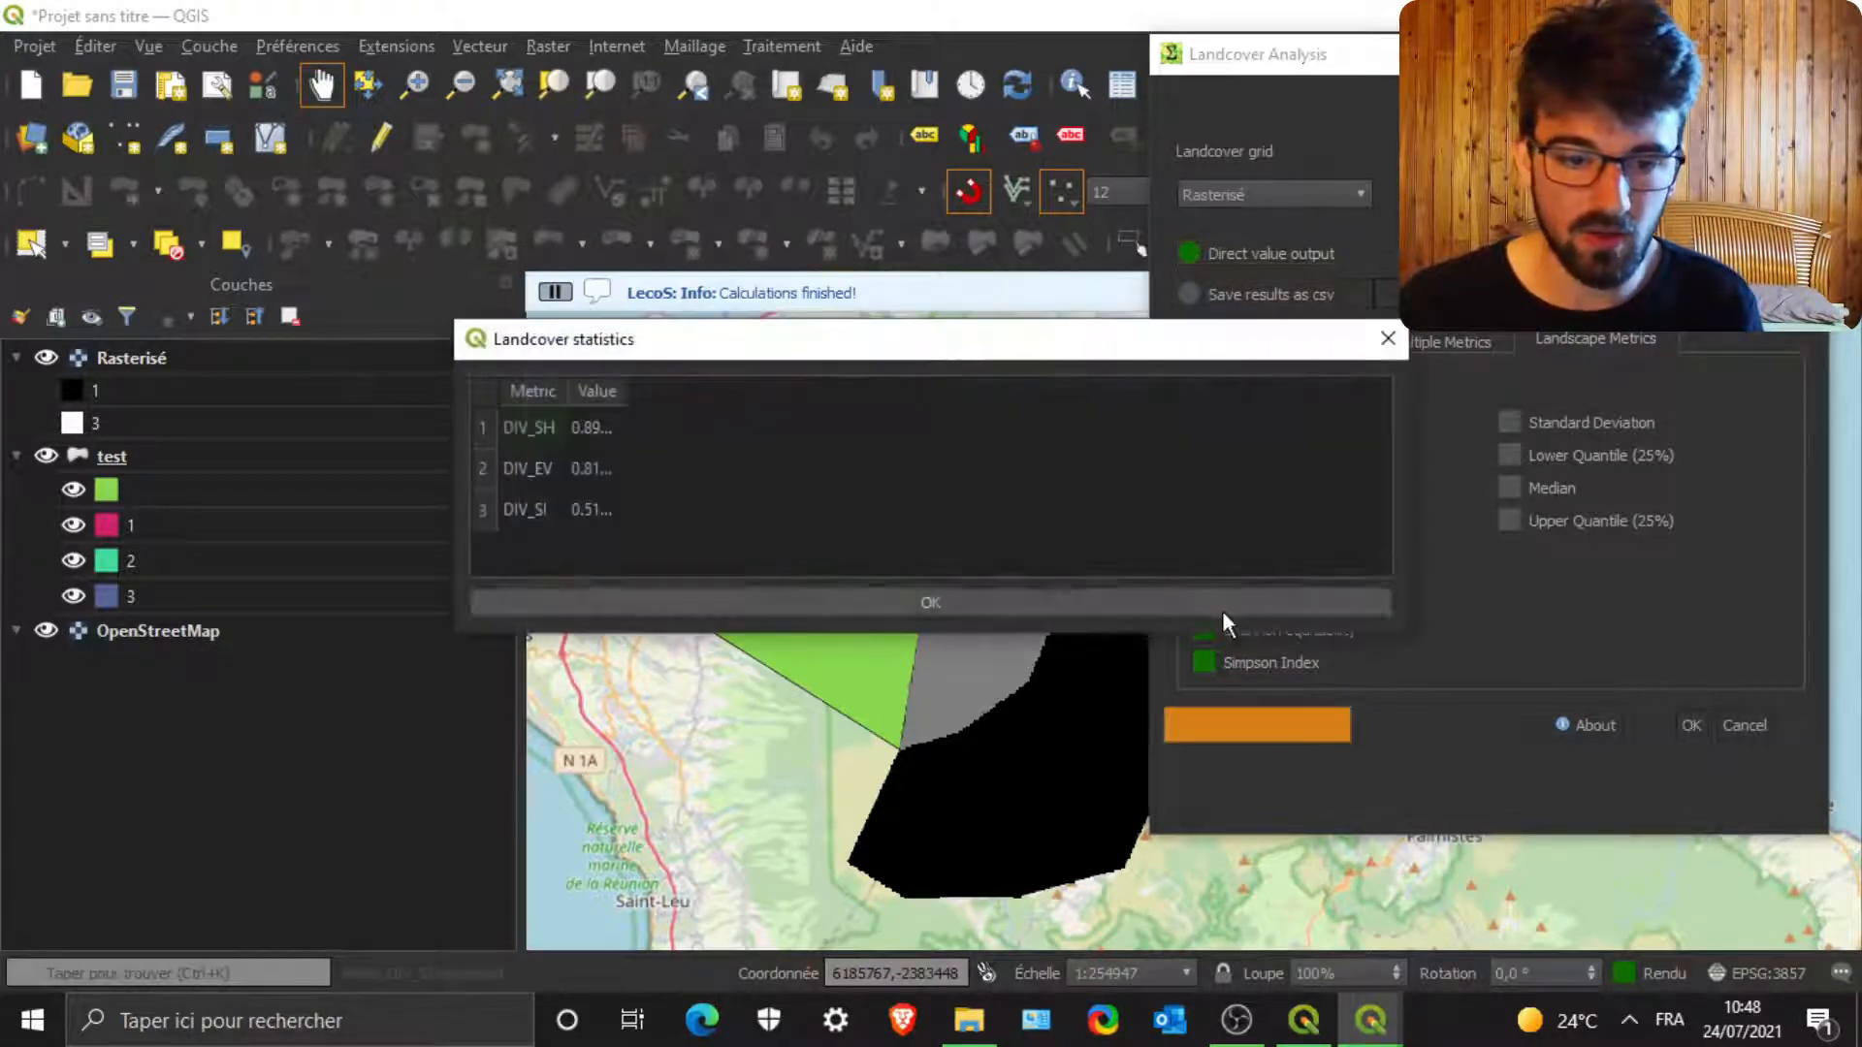
drag(835, 285, 1189, 275)
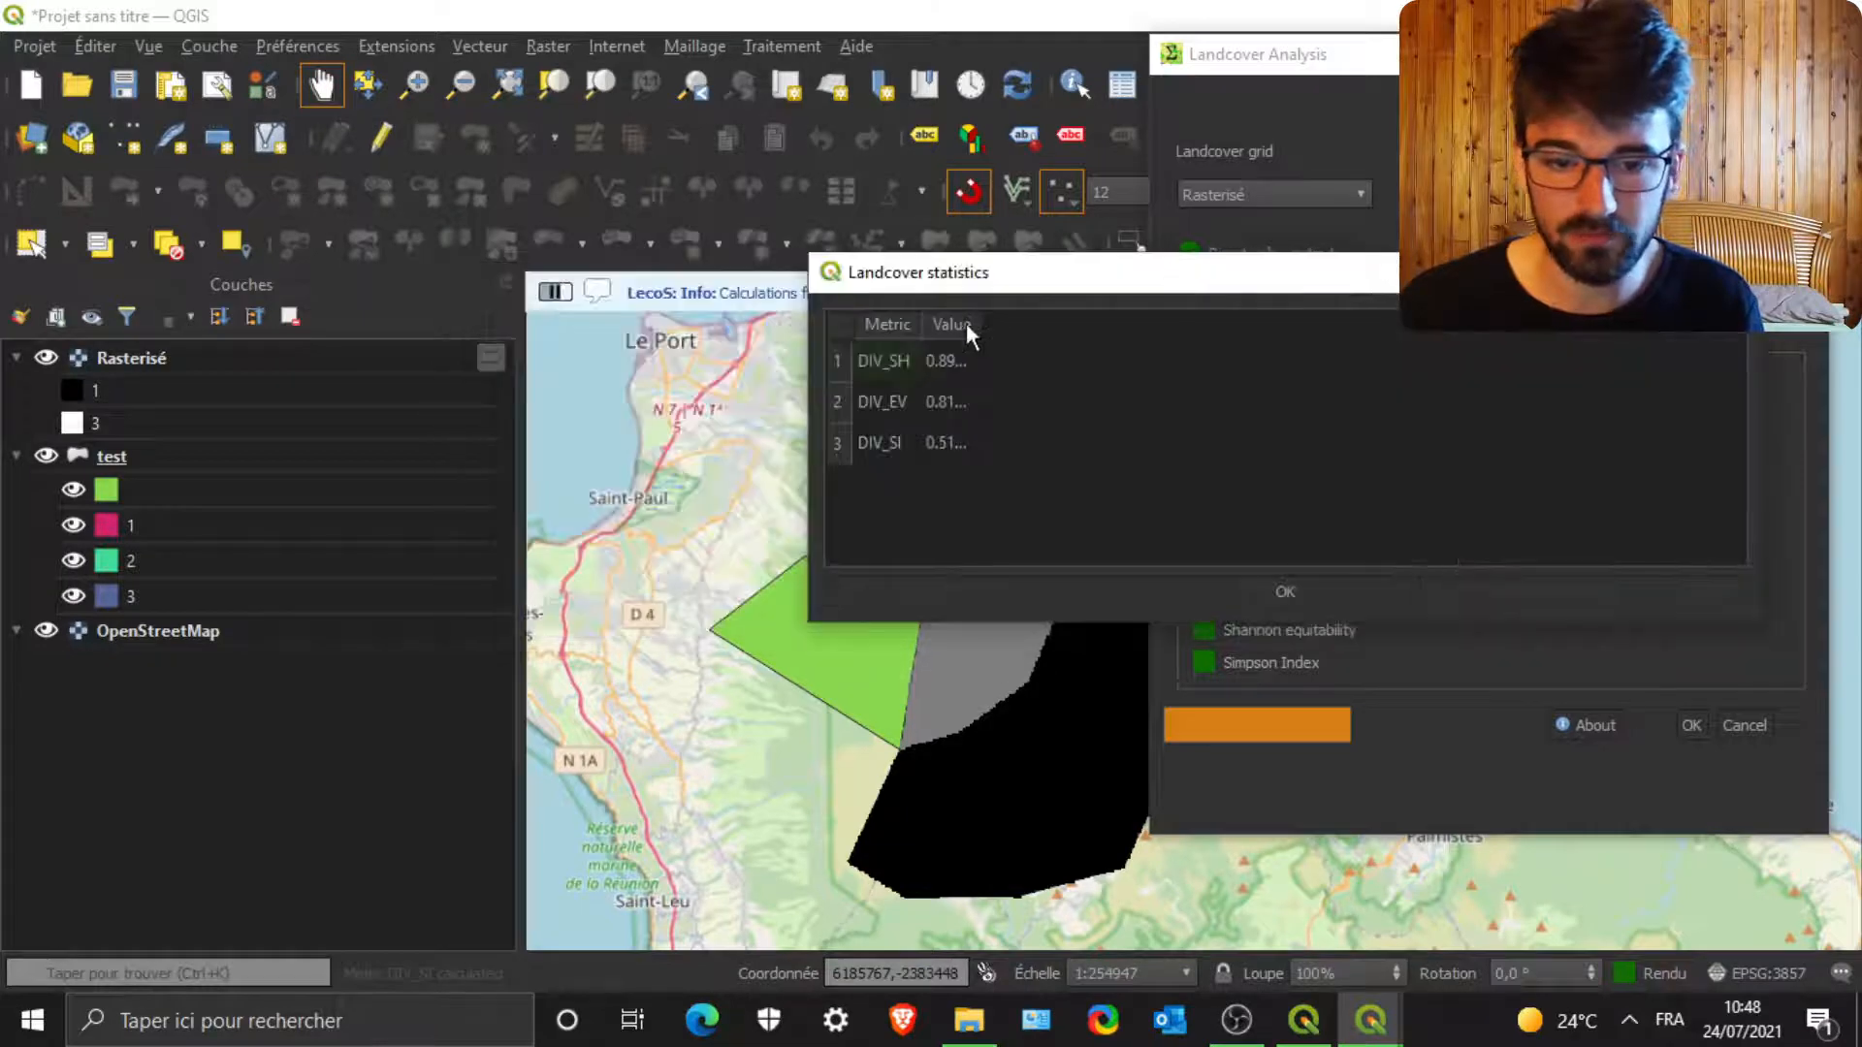
drag(966, 323, 1154, 332)
click(888, 364)
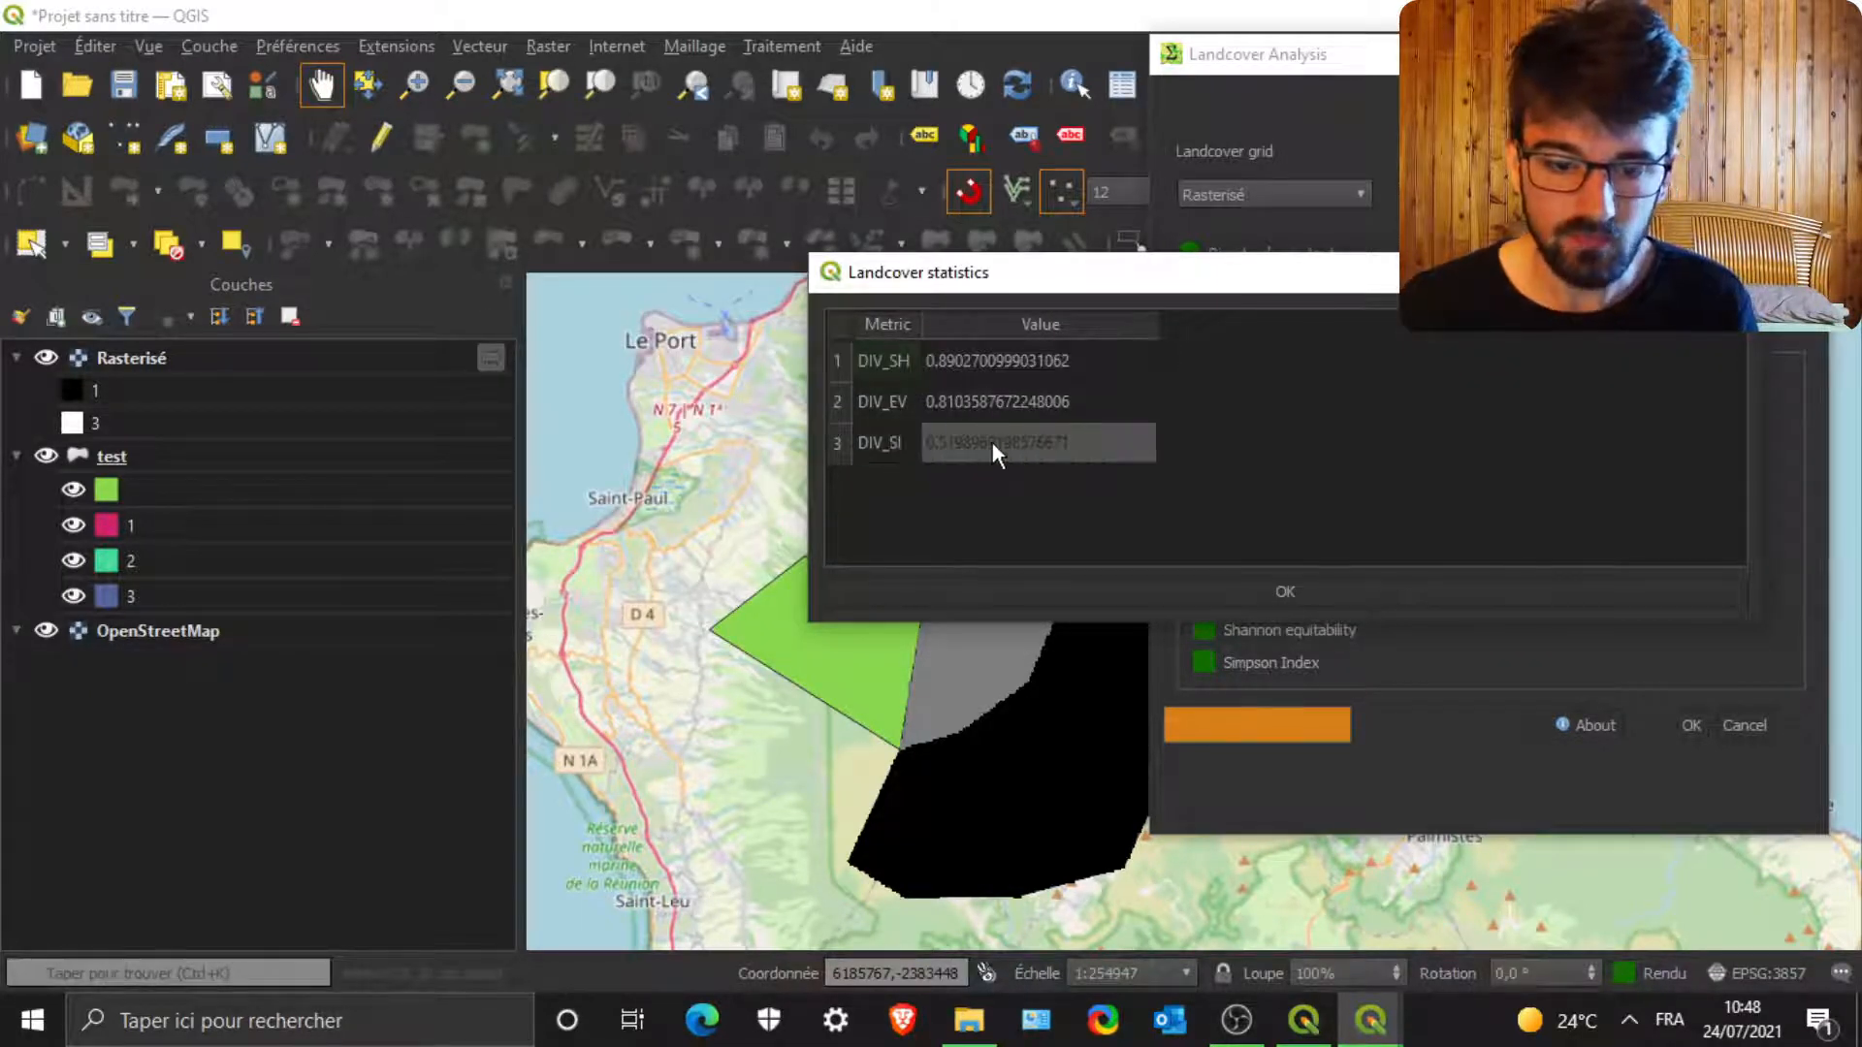
drag(1006, 283, 235, 84)
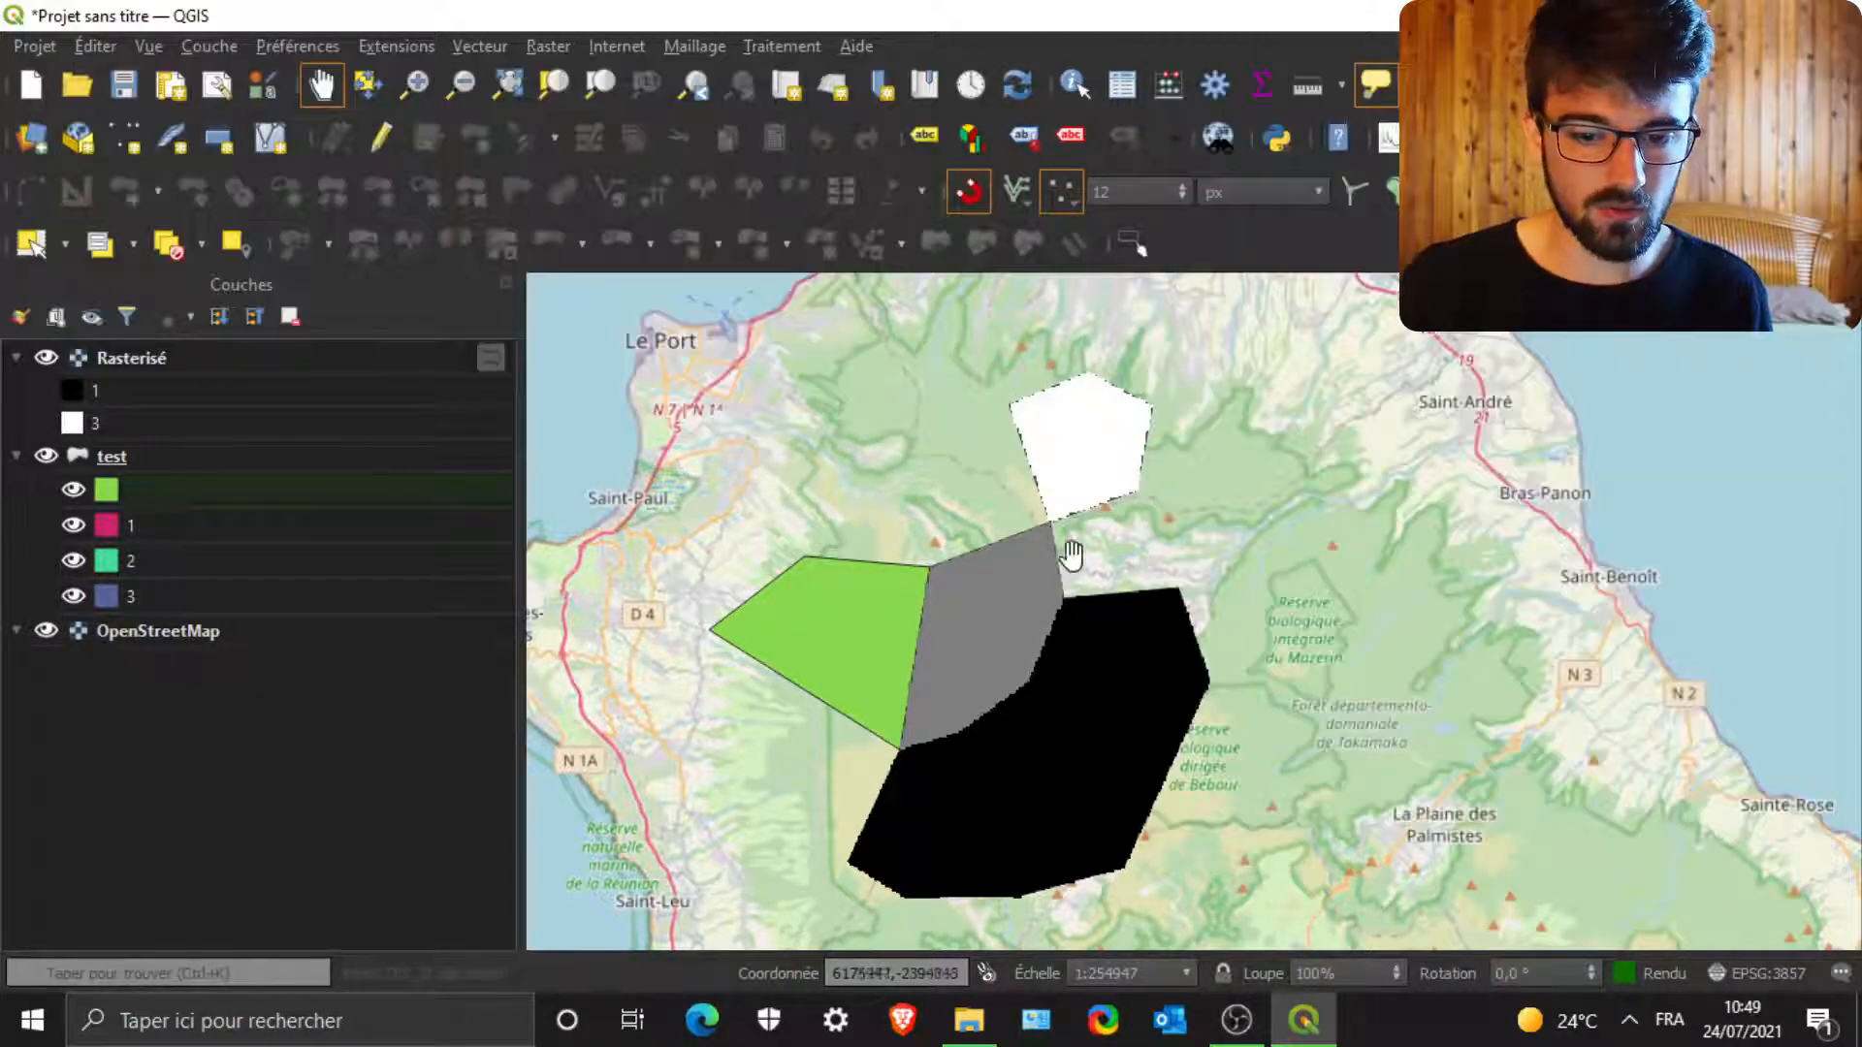
- Calculate the Edge length metric for each class of the Rasterisé grid in Landscape statistics, and close the results
scroll(1066, 572, down, 1)
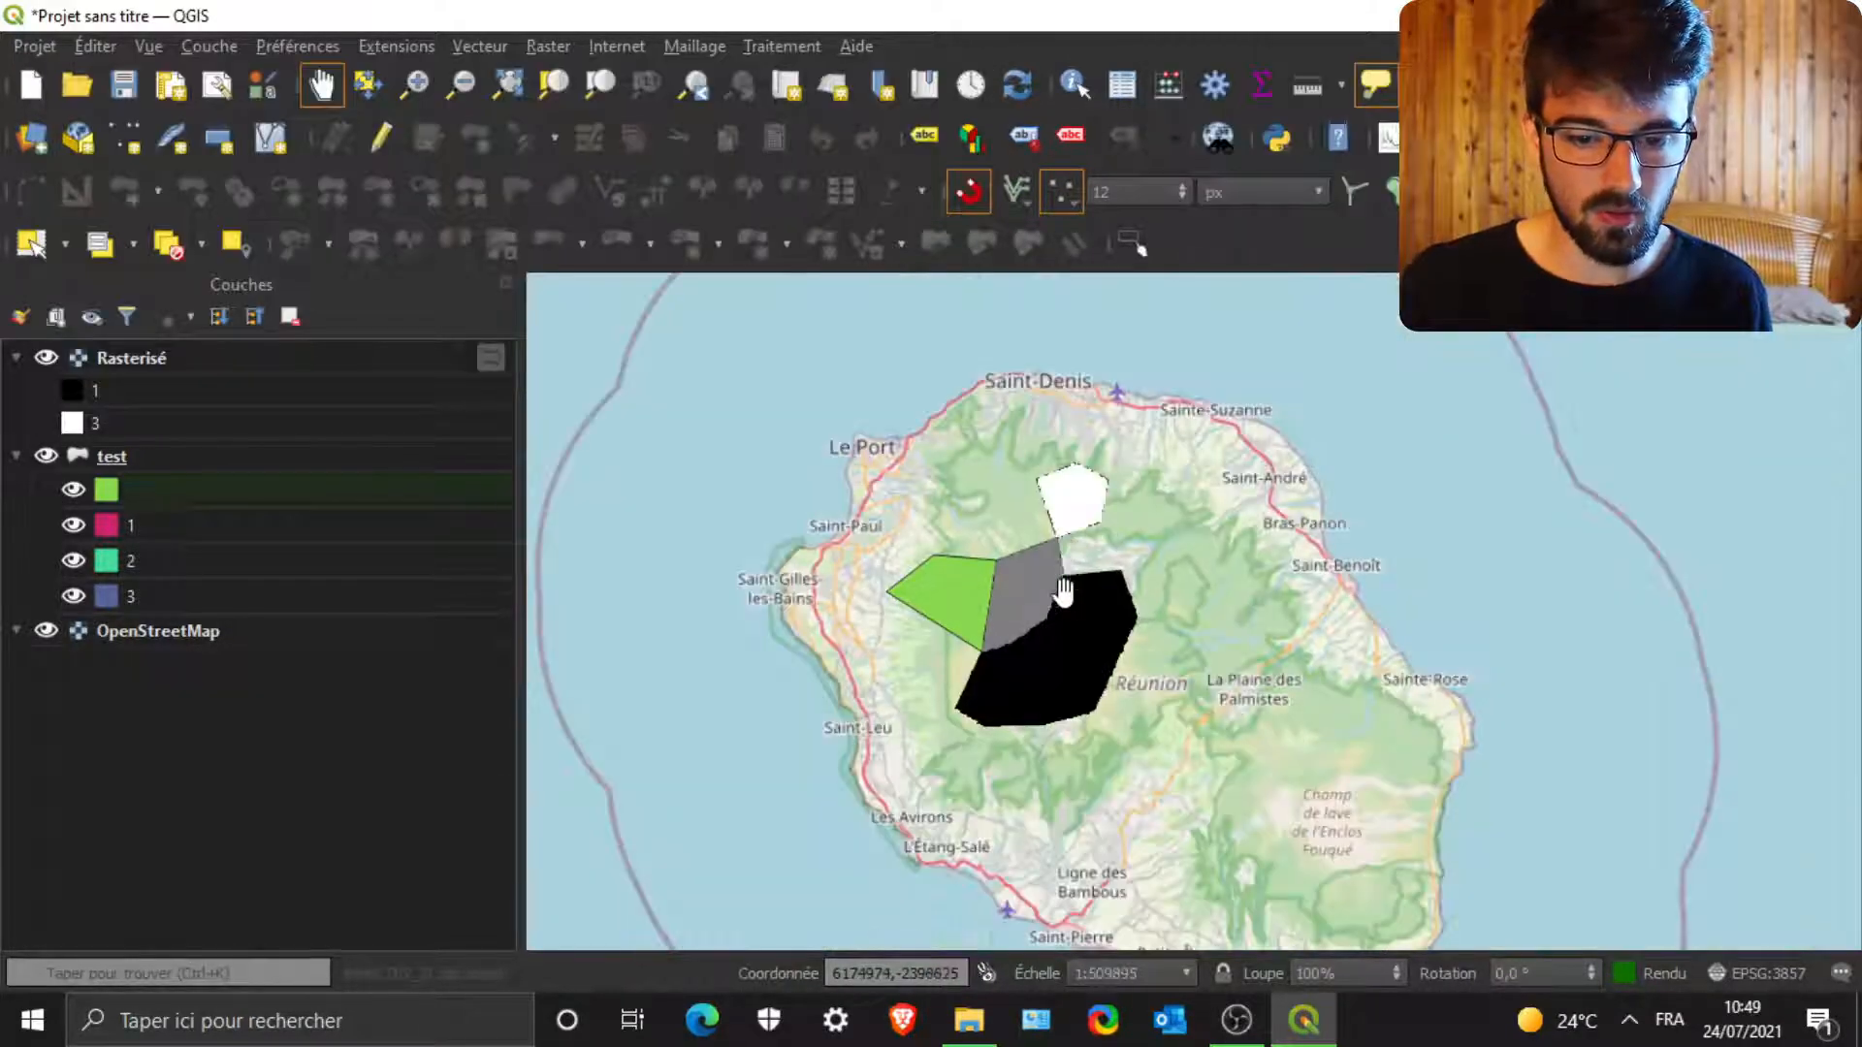
scroll(1064, 591, up, 1)
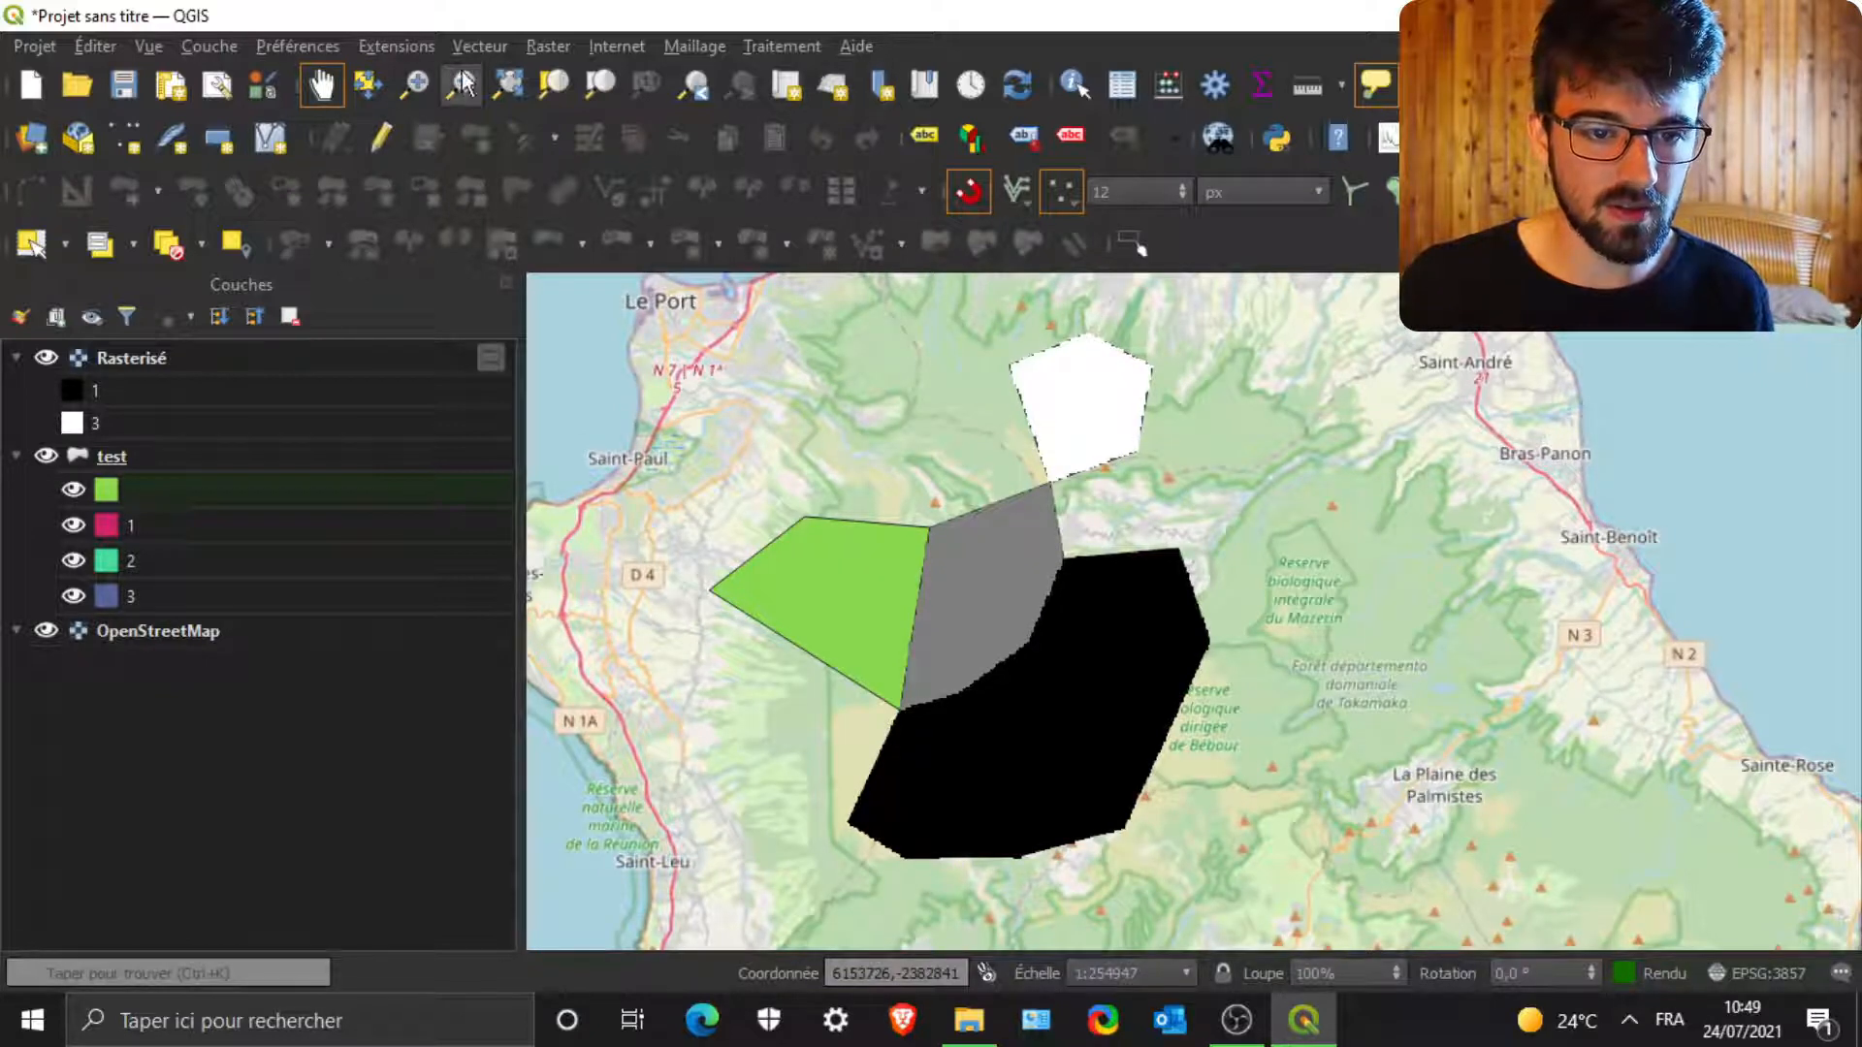
click(565, 45)
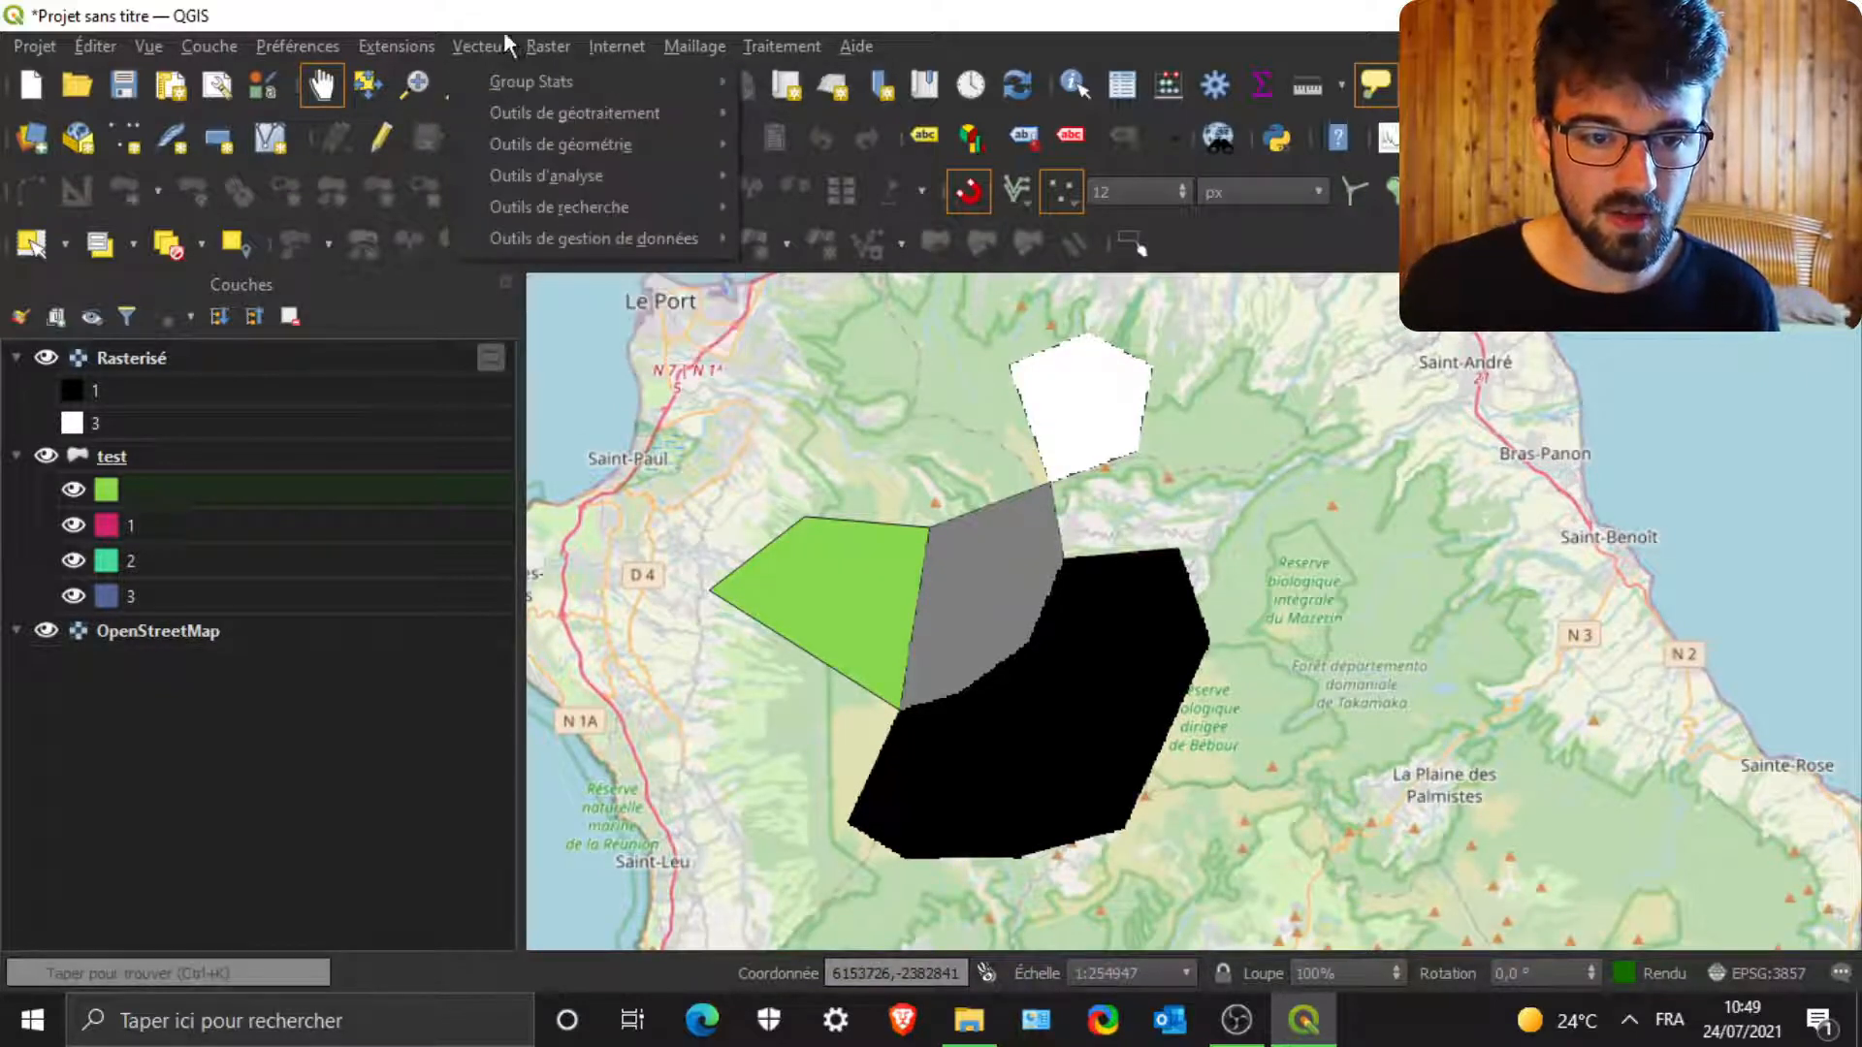
mouse_move(679, 182)
click(849, 176)
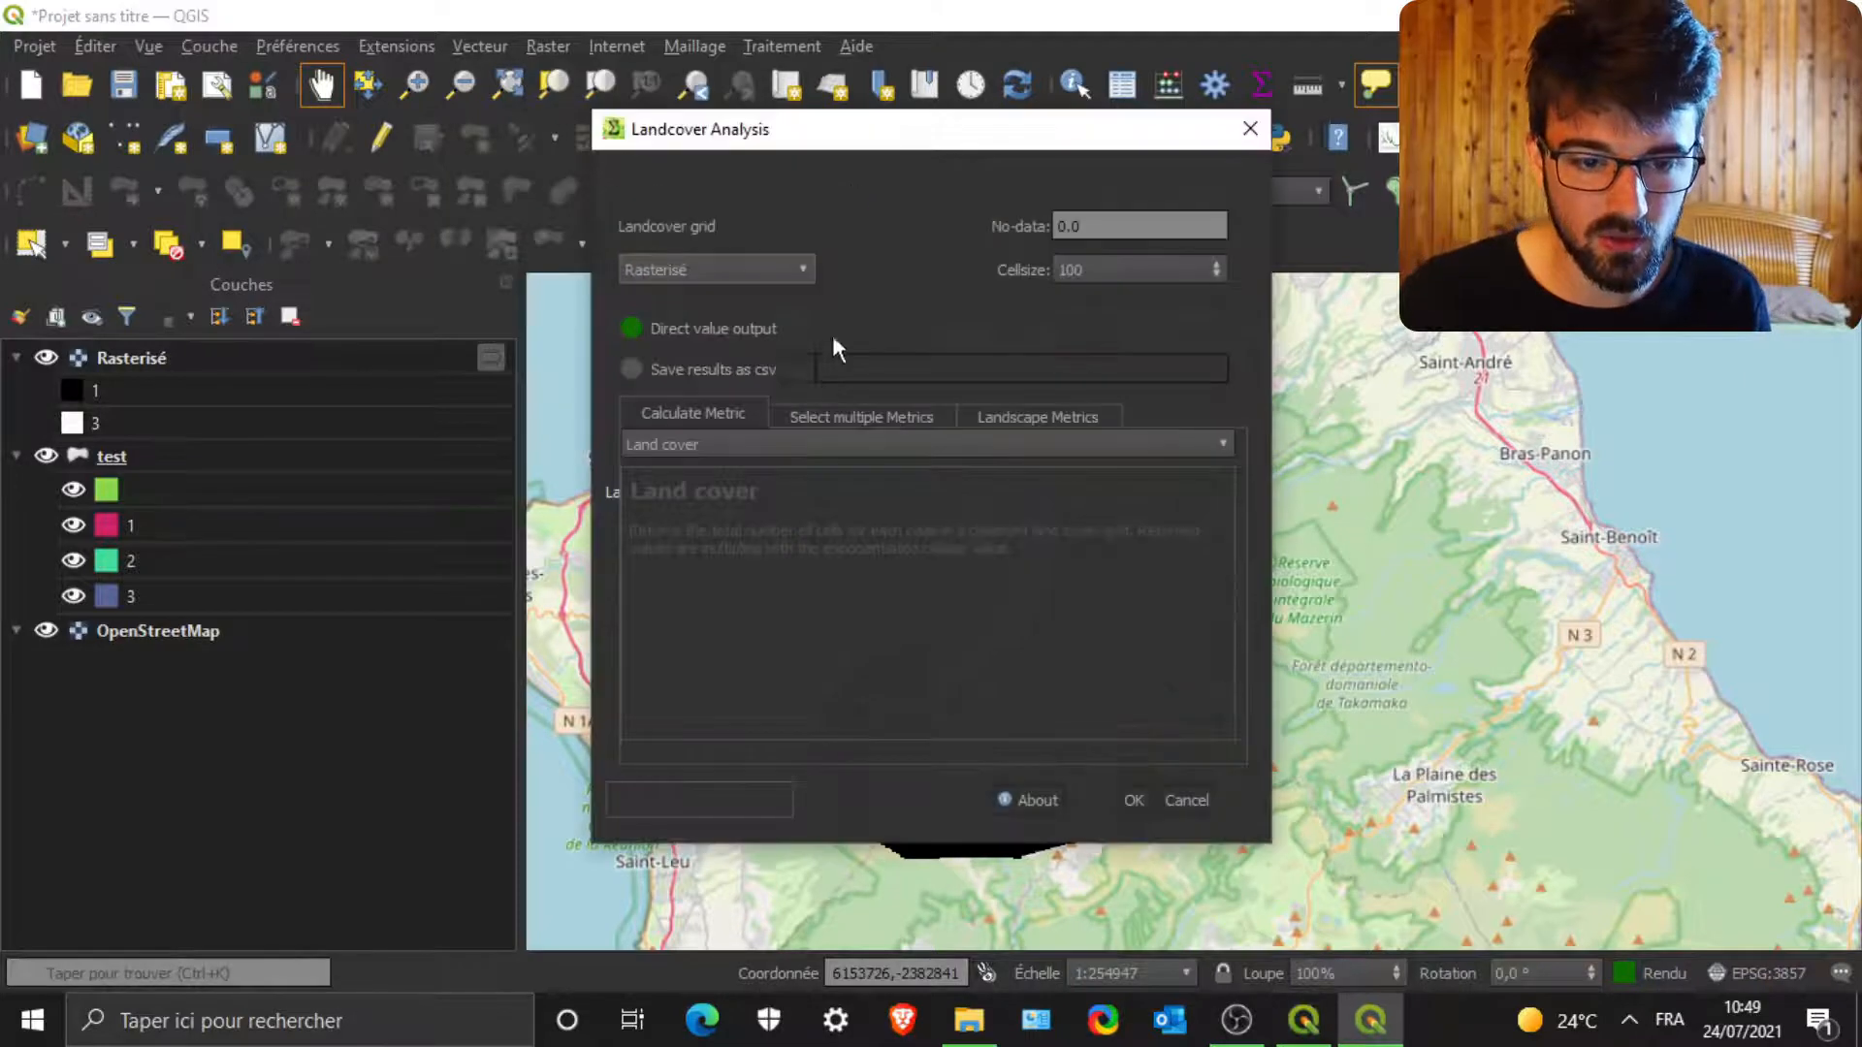
click(683, 444)
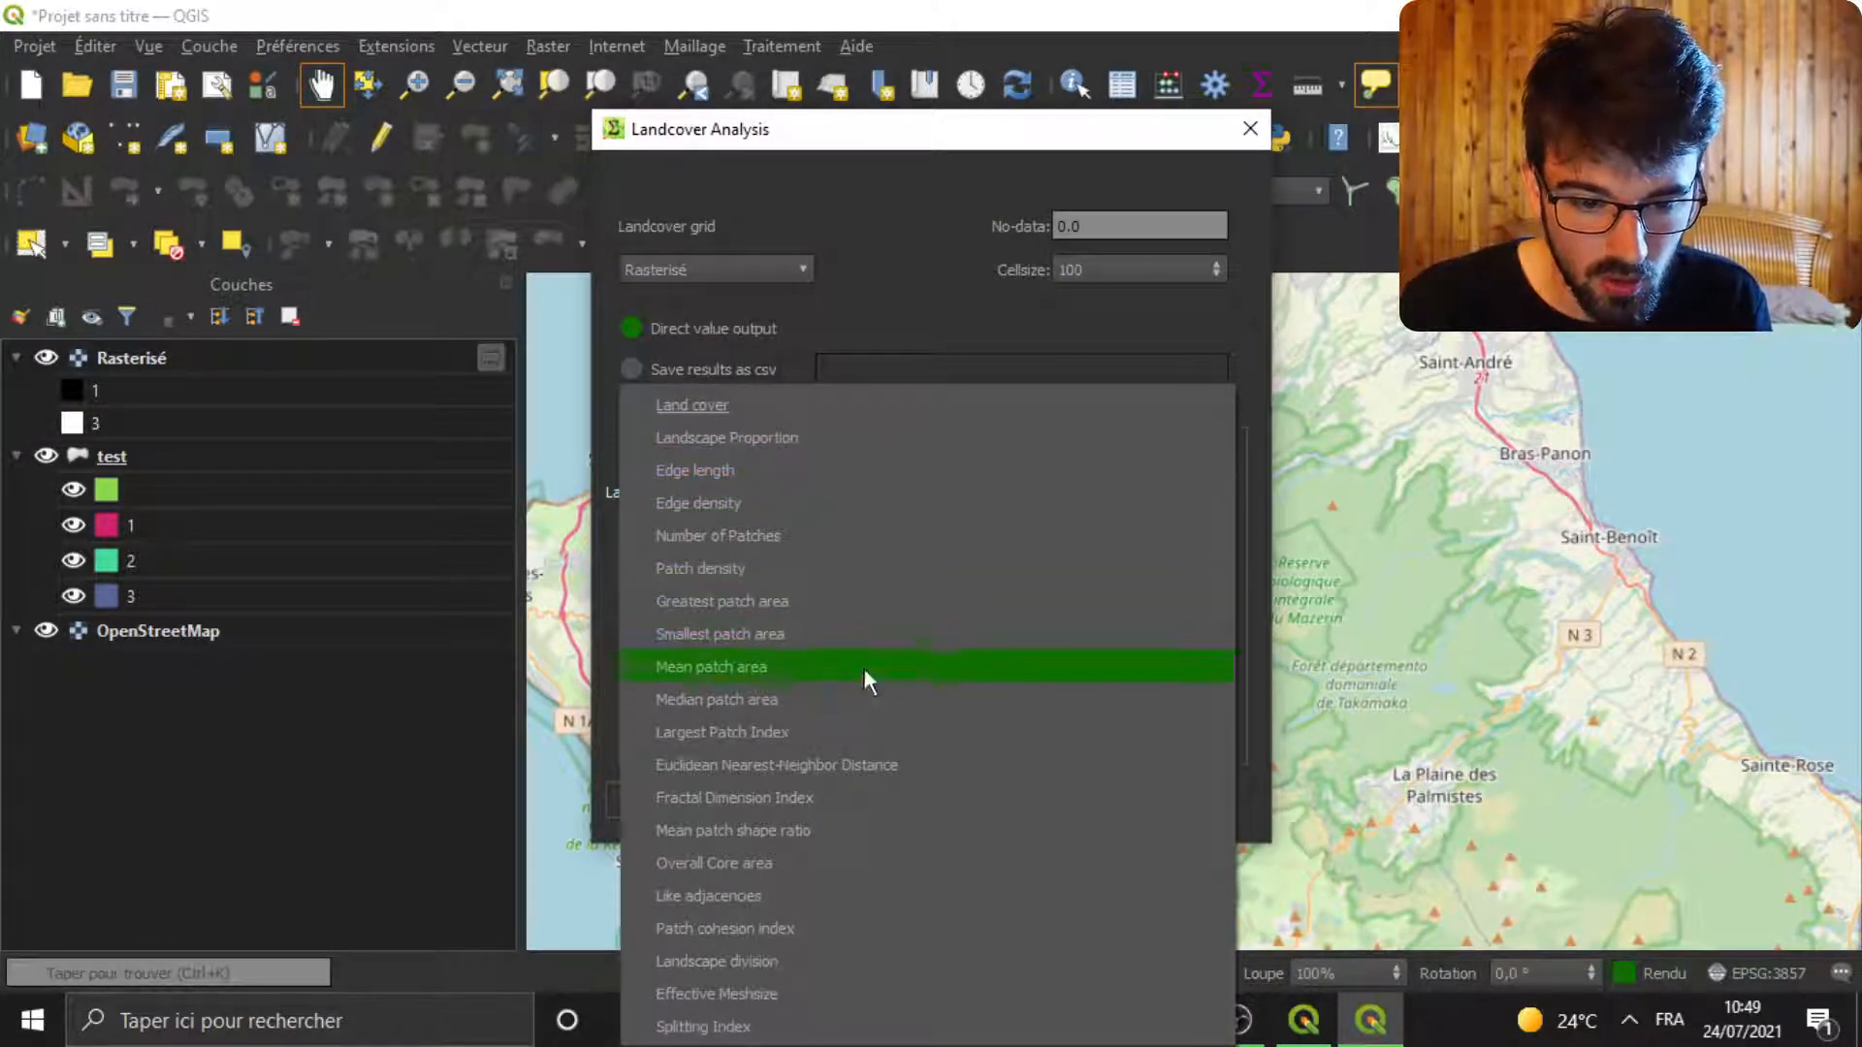
click(705, 472)
click(1127, 796)
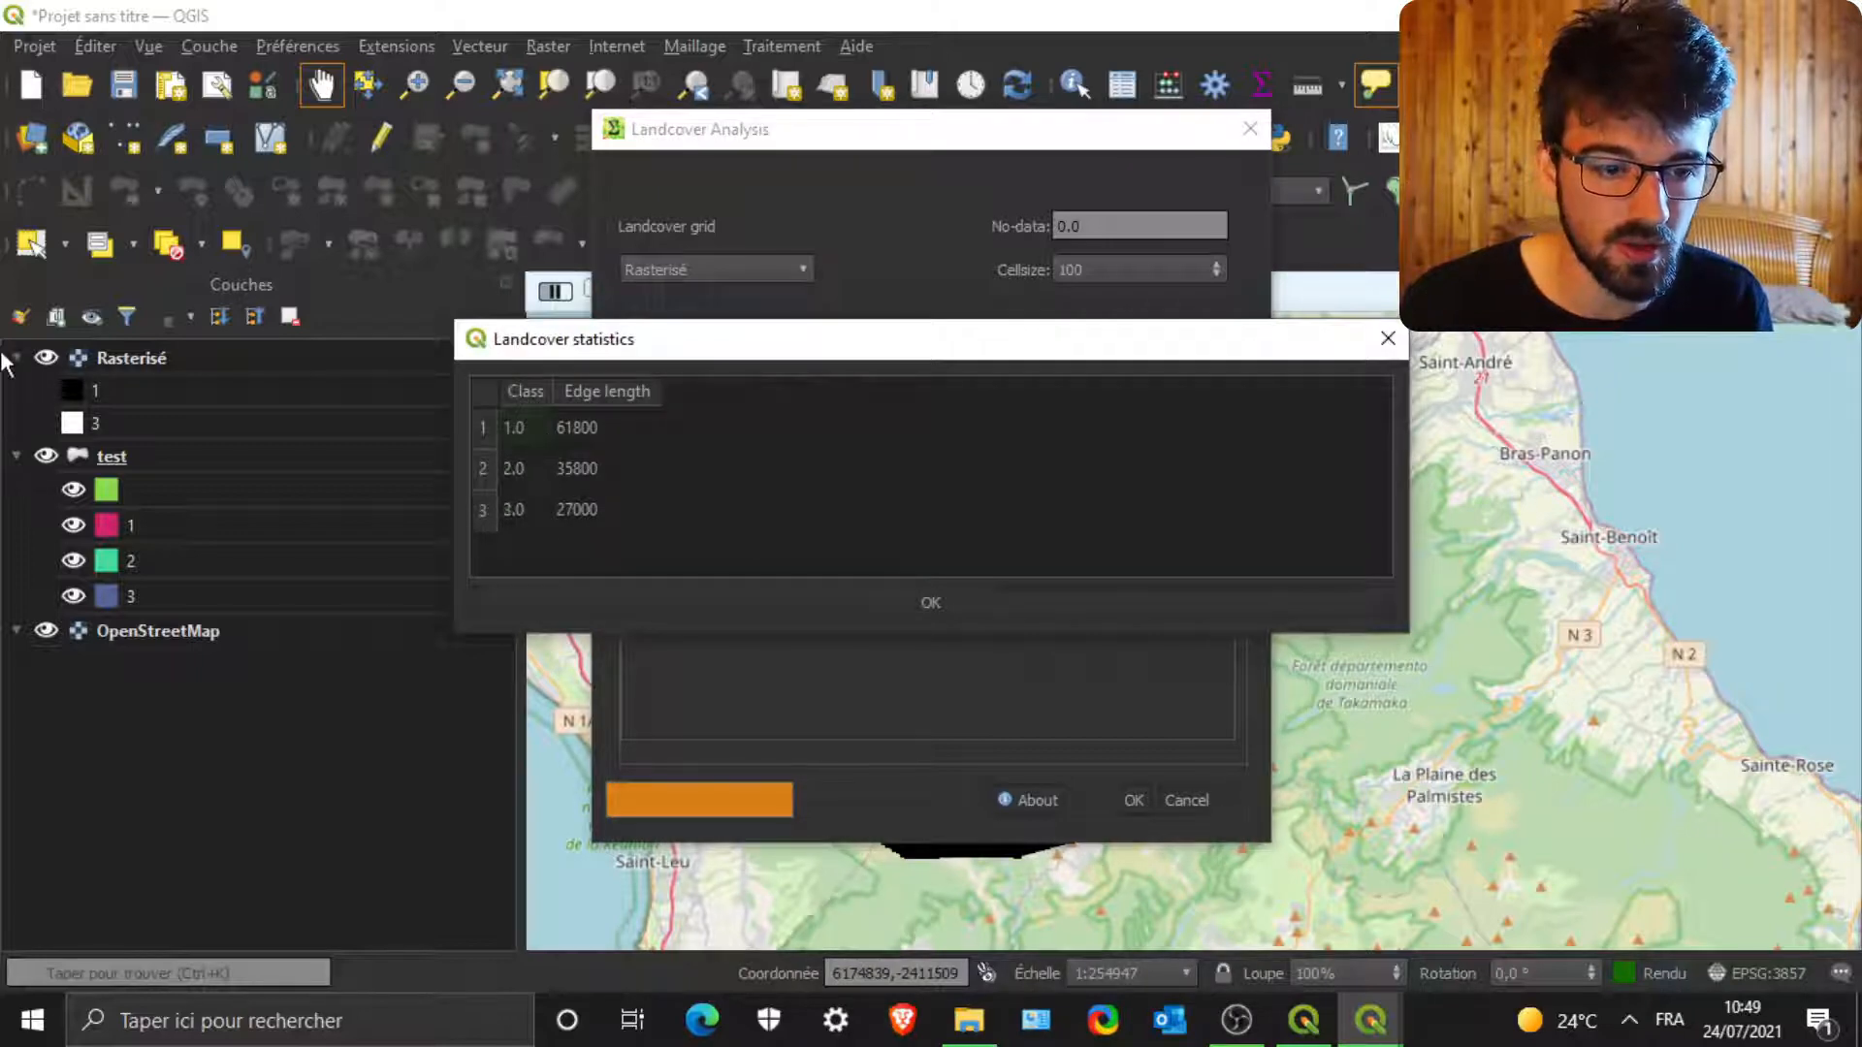
click(929, 605)
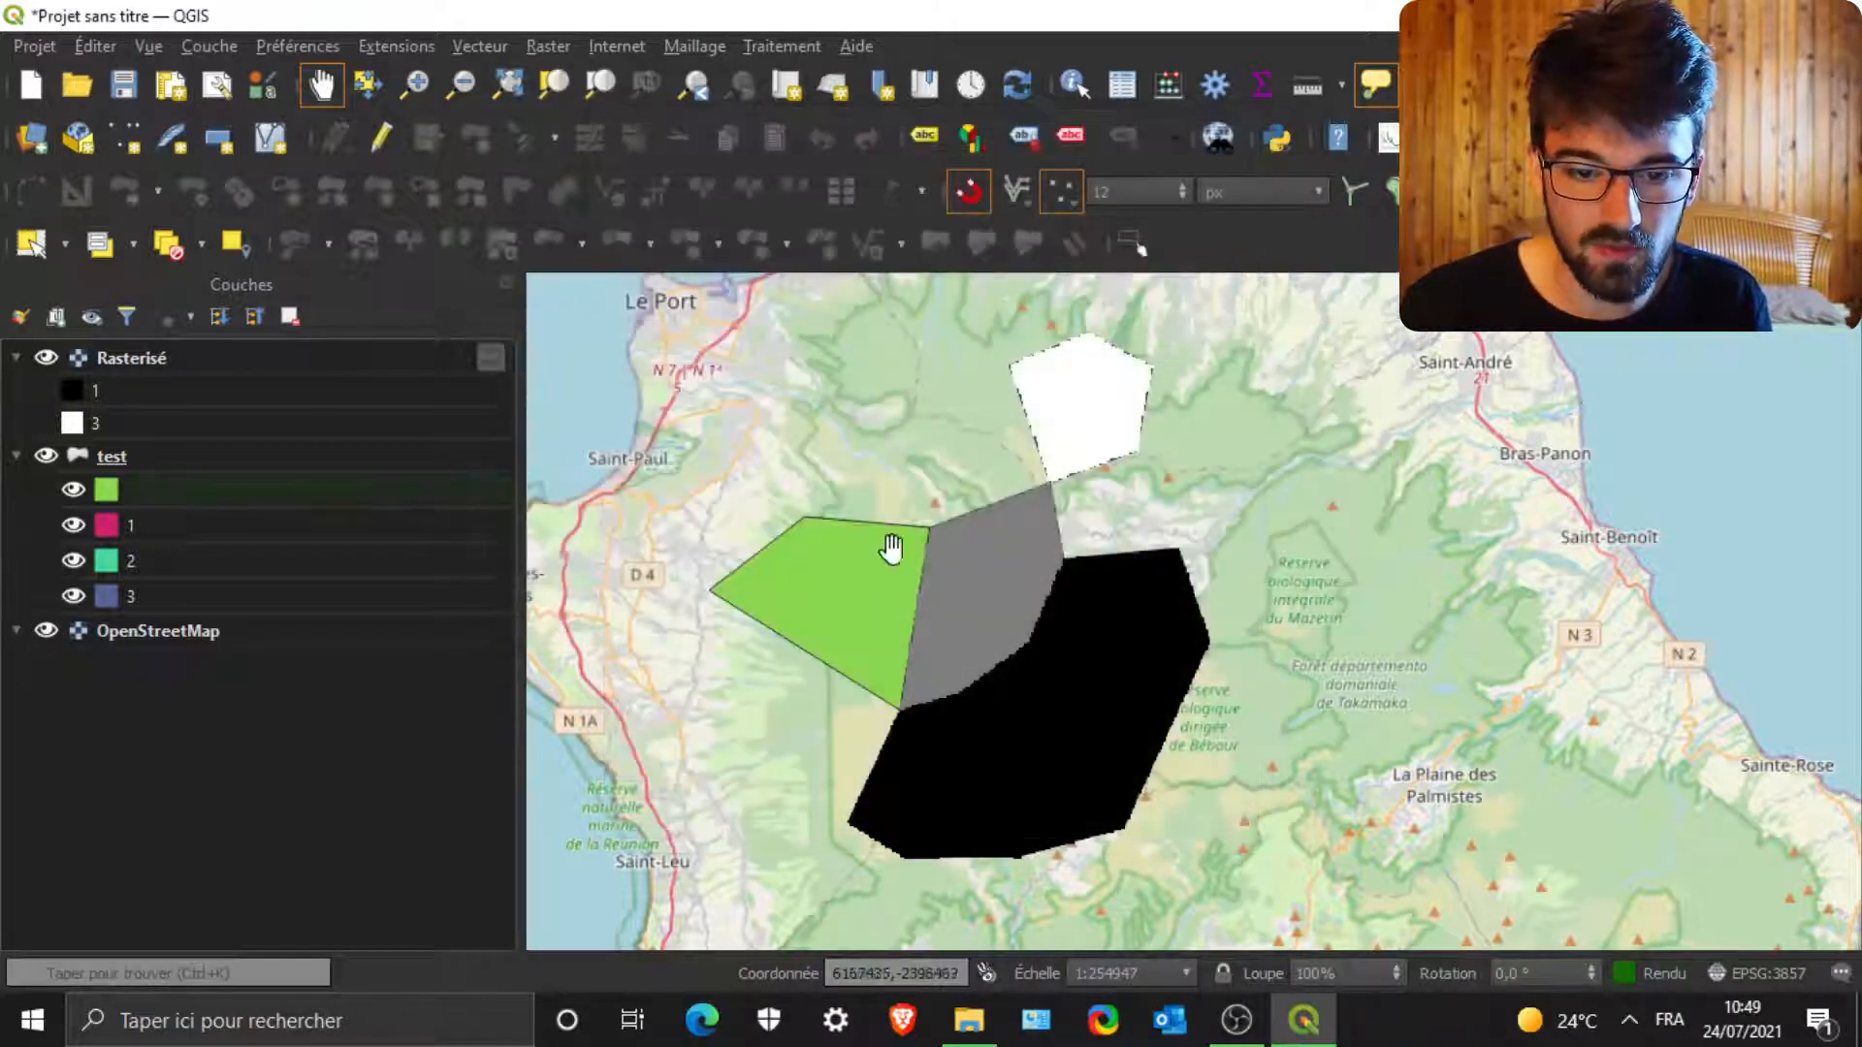
- Reopen Landscape statistics, examine the metrics offered for single, multiple and landscape calculation, and close Landcover Analysis without calculating
click(547, 45)
mouse_move(642, 190)
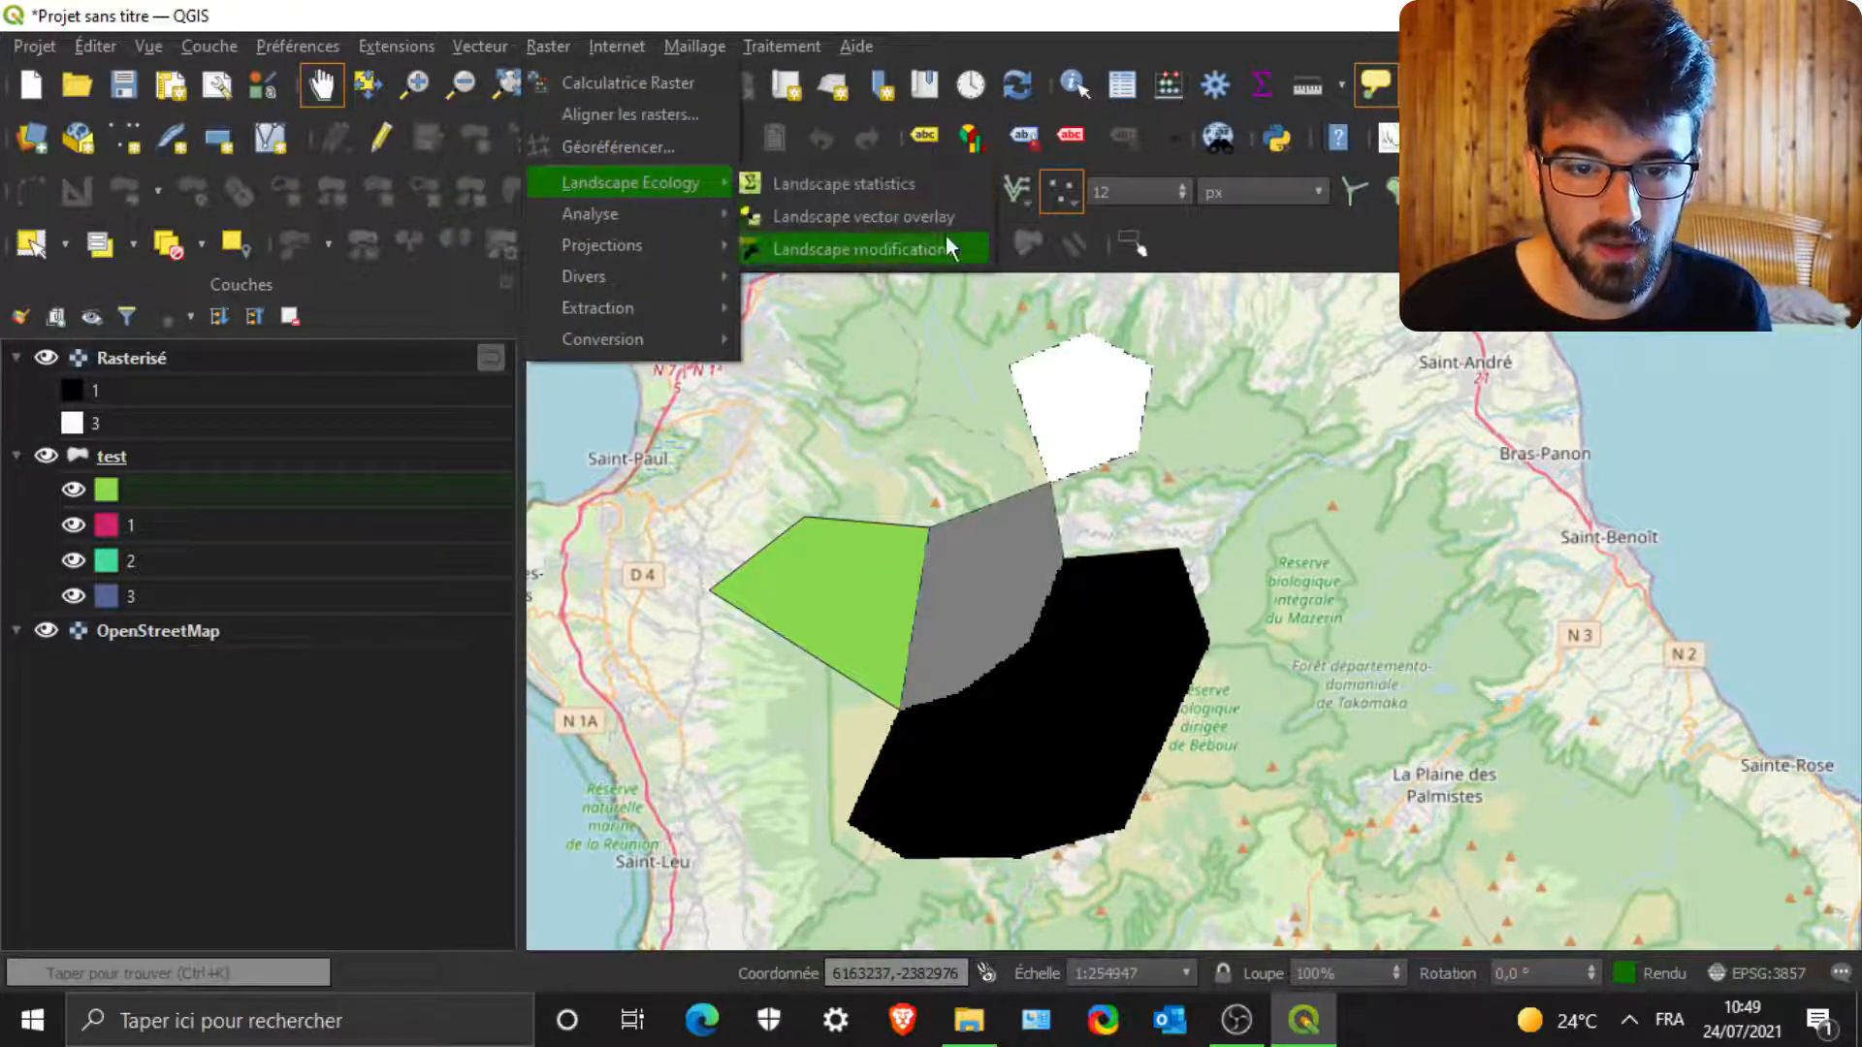
click(861, 188)
click(737, 444)
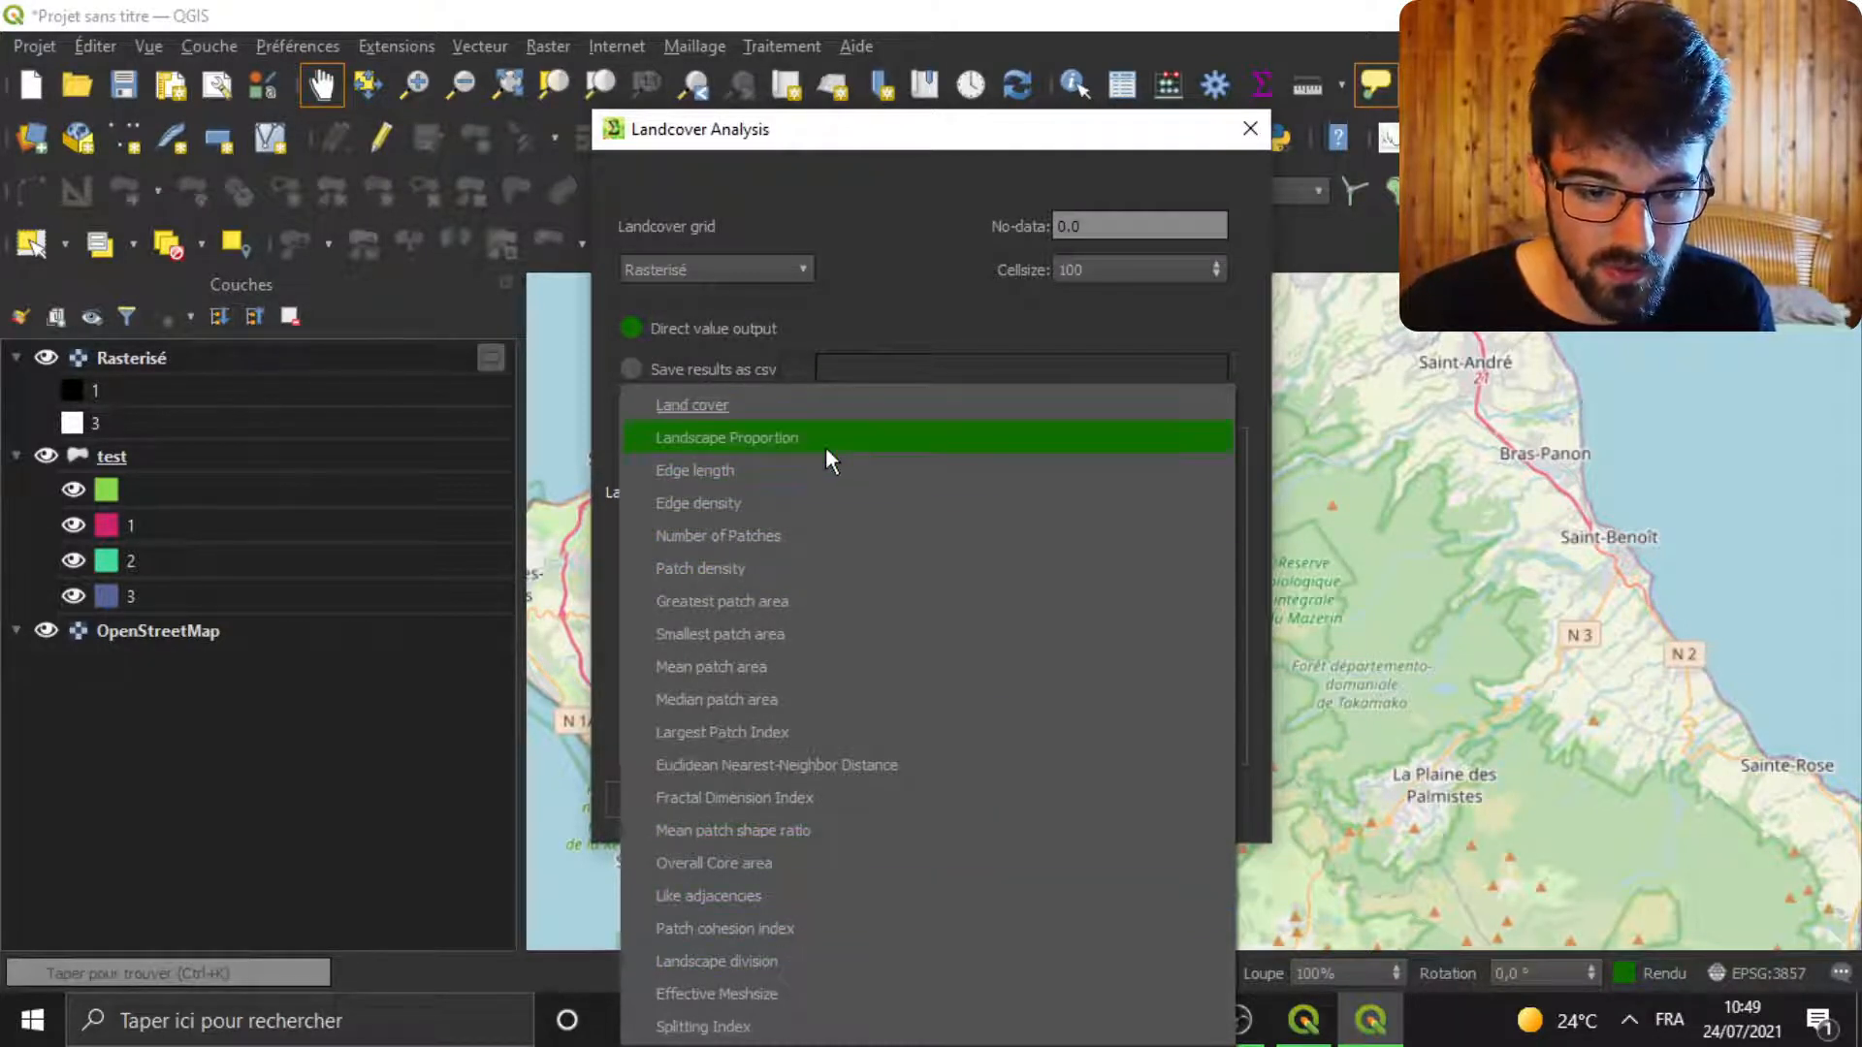
click(946, 324)
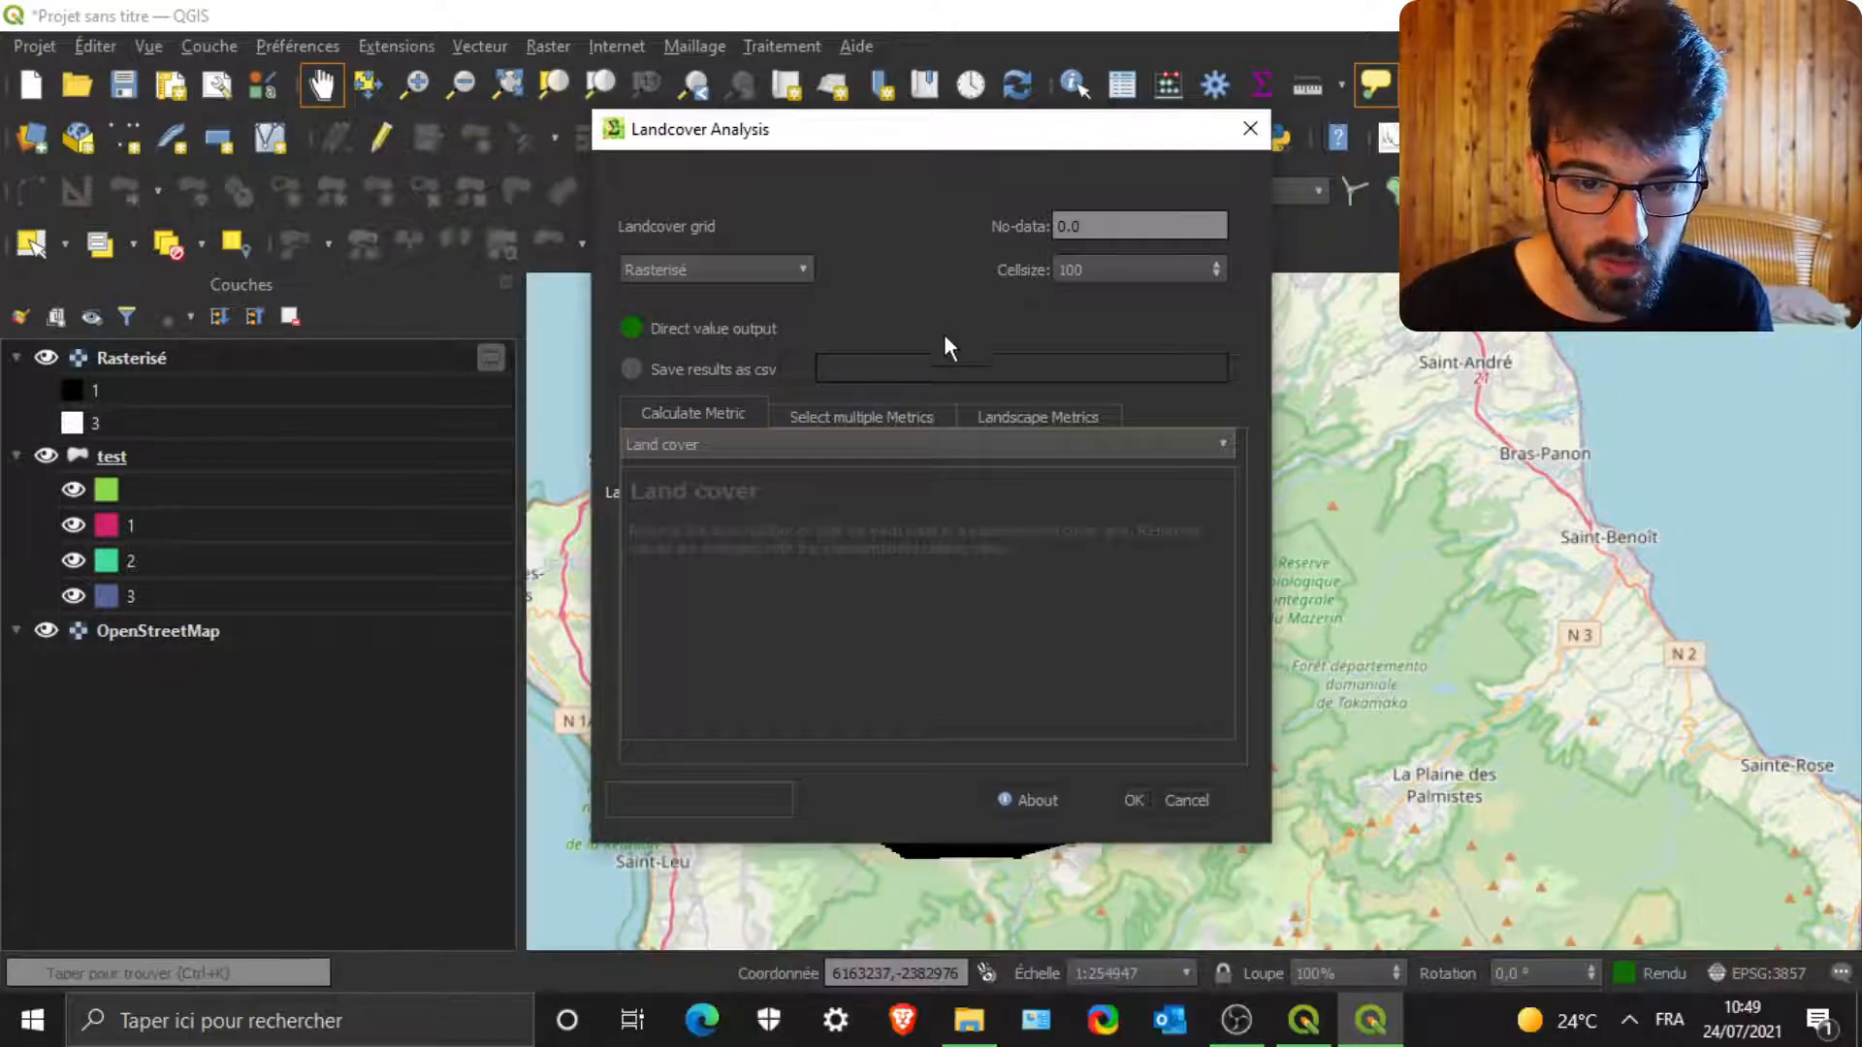
click(871, 419)
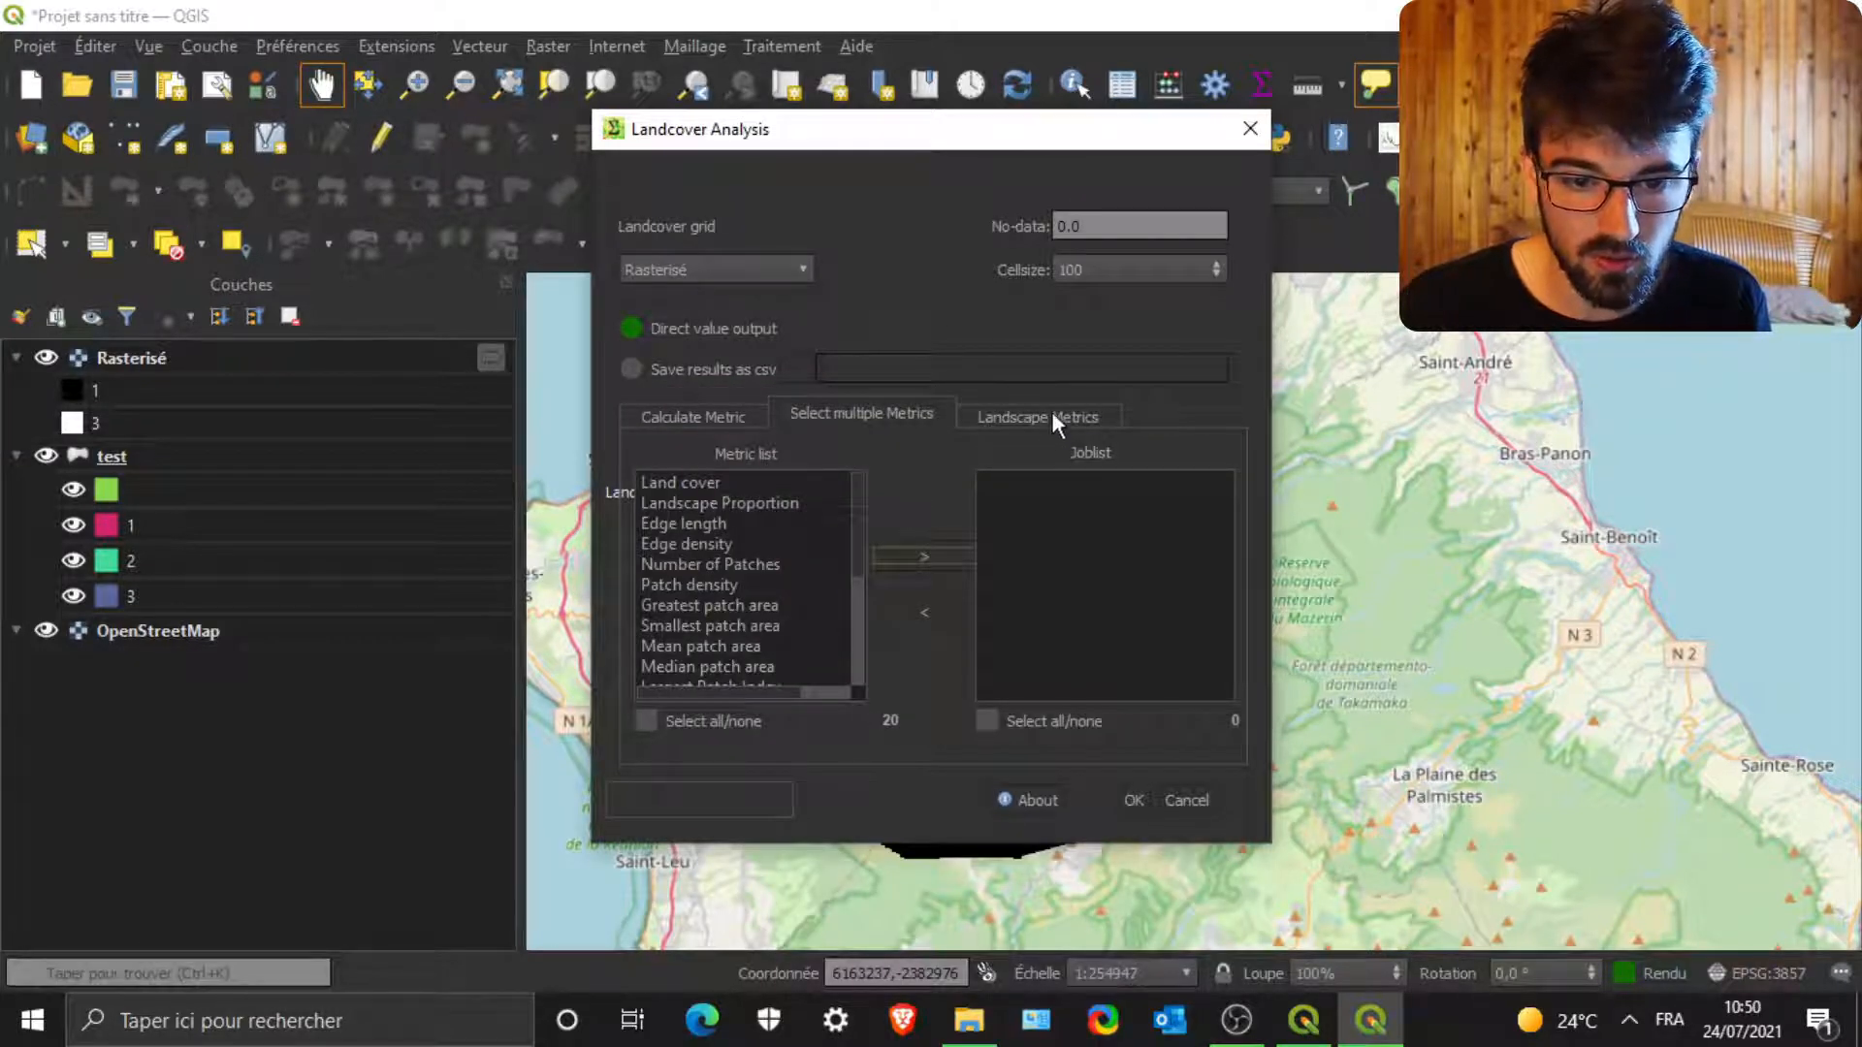
click(1052, 415)
click(830, 411)
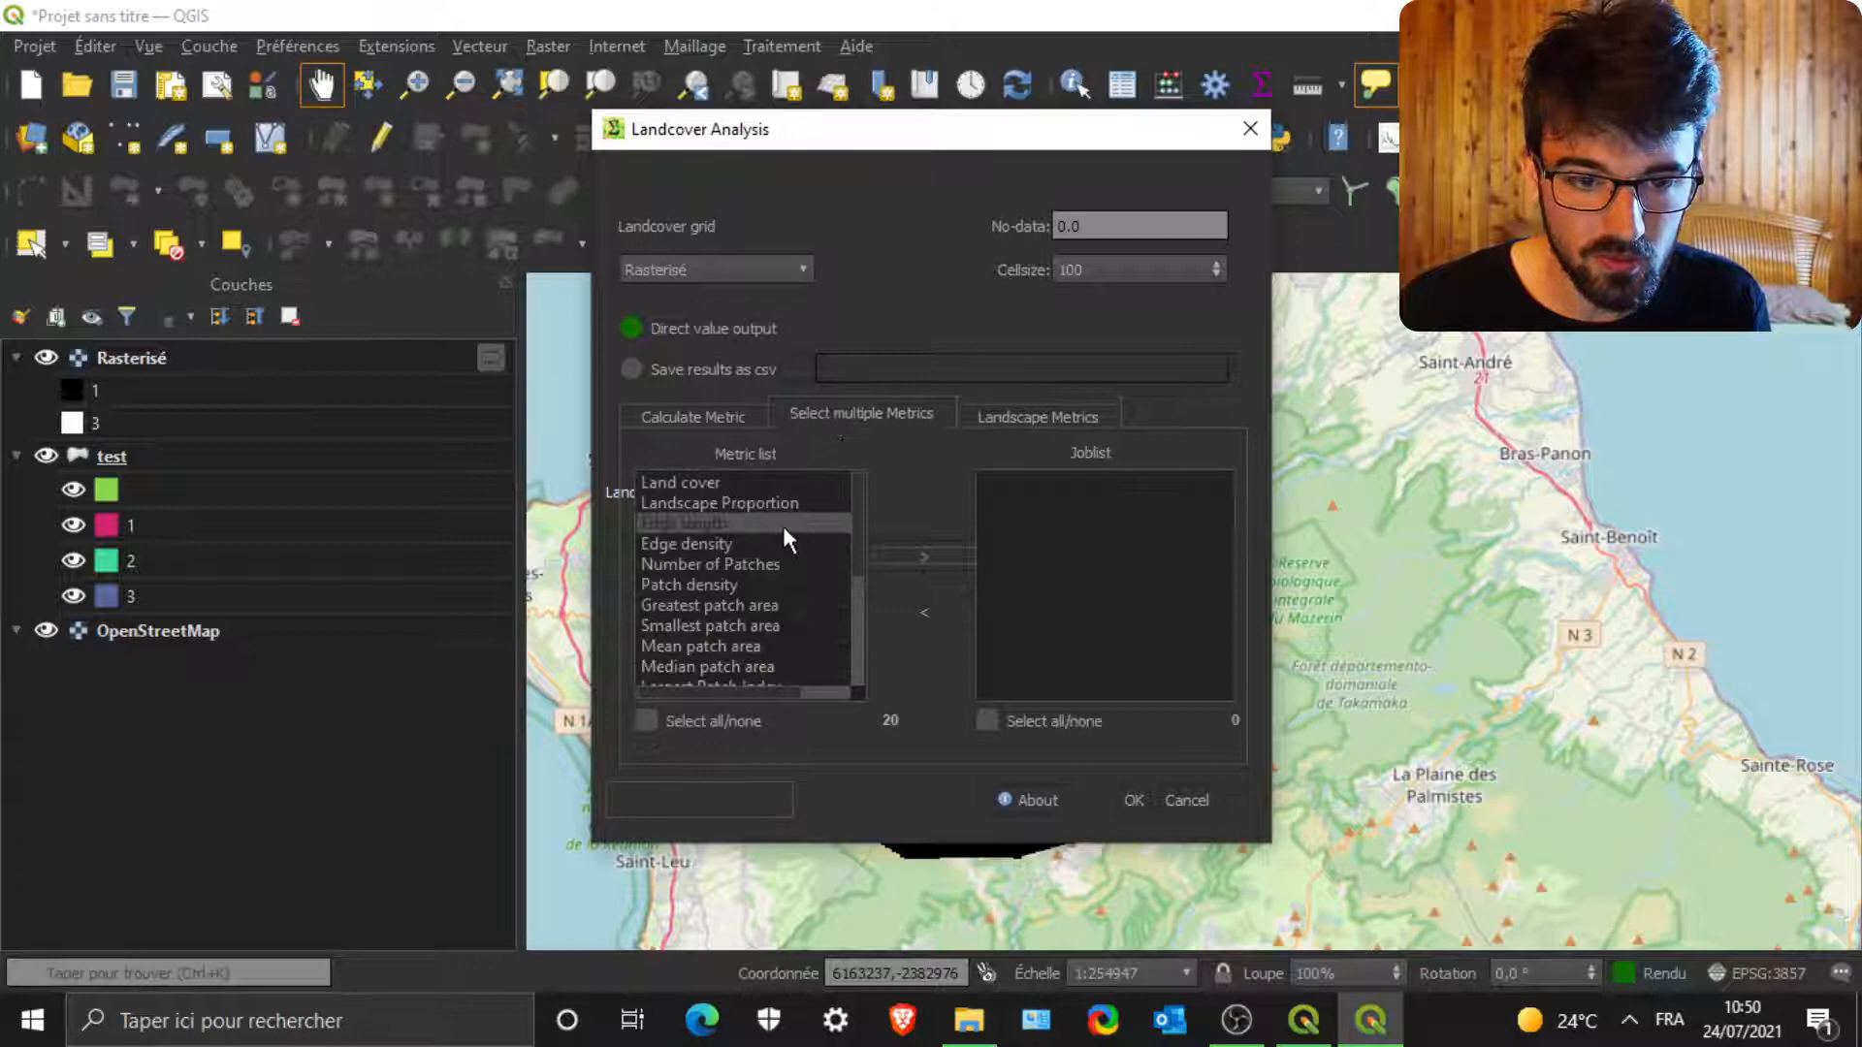
click(1250, 128)
click(524, 46)
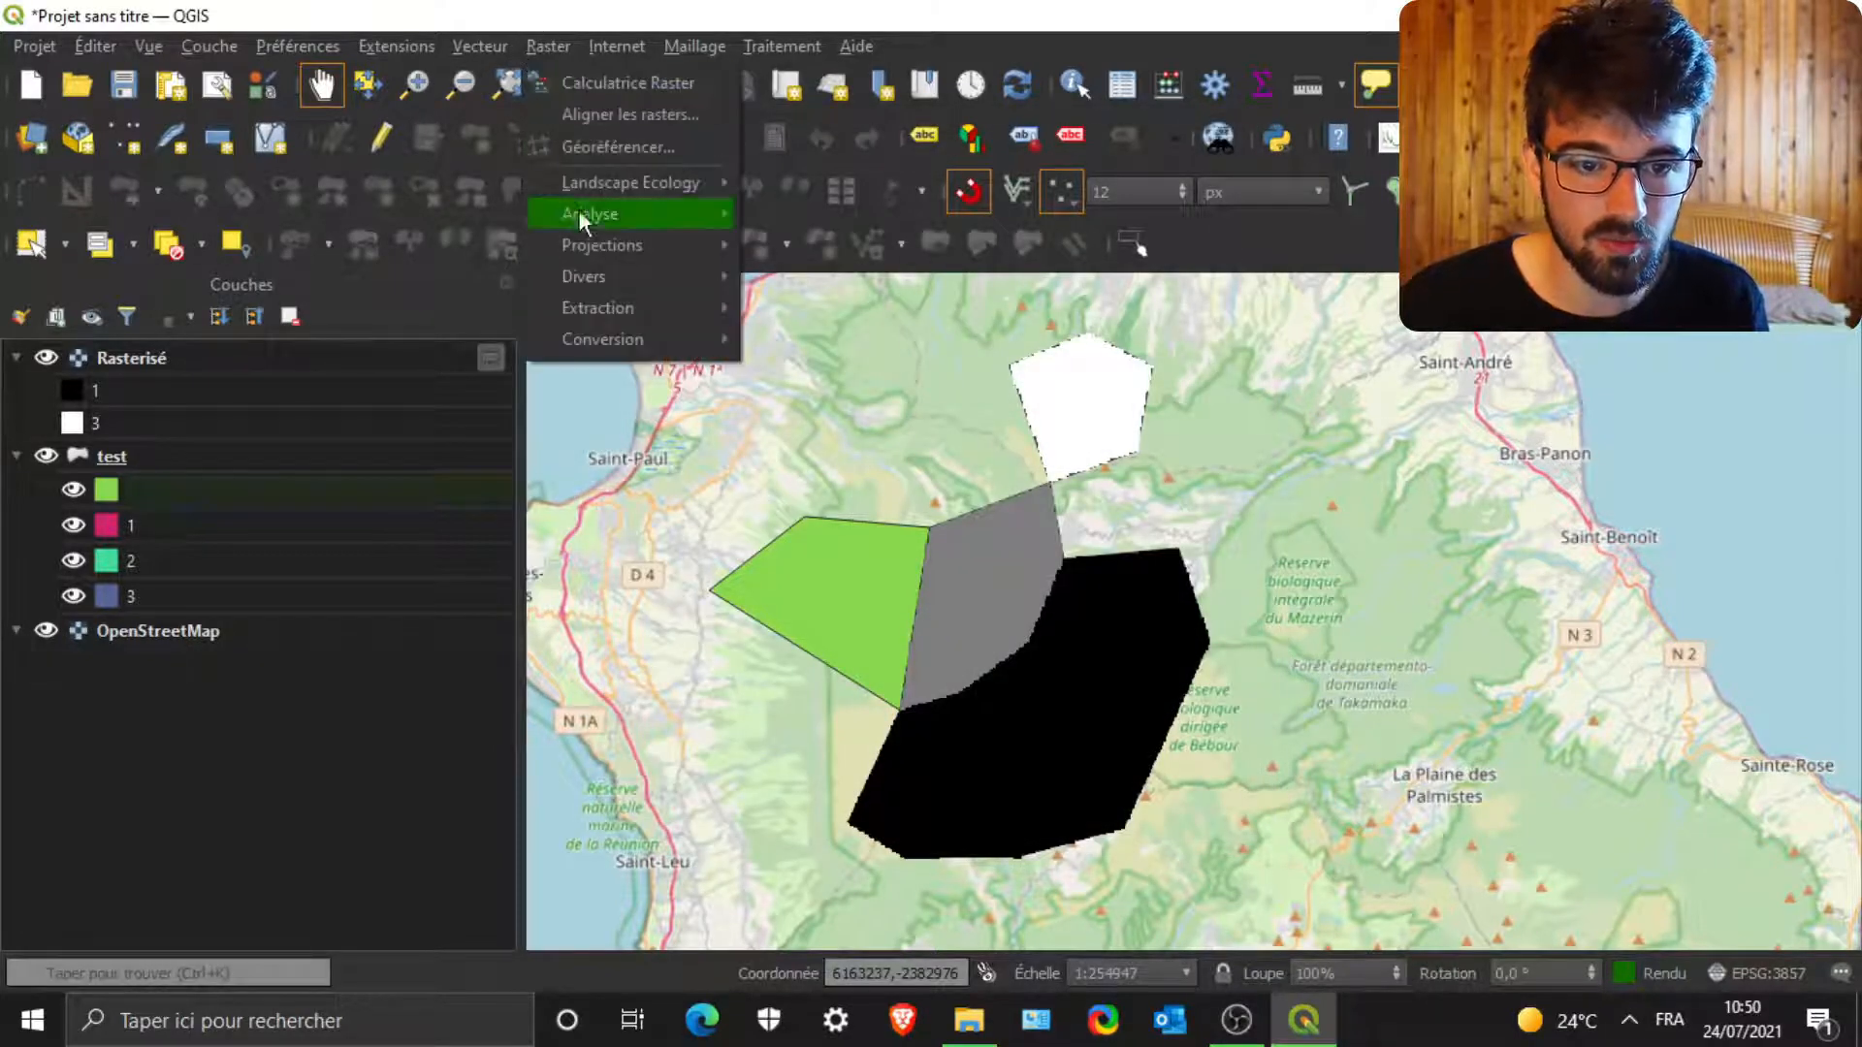
mouse_move(630, 180)
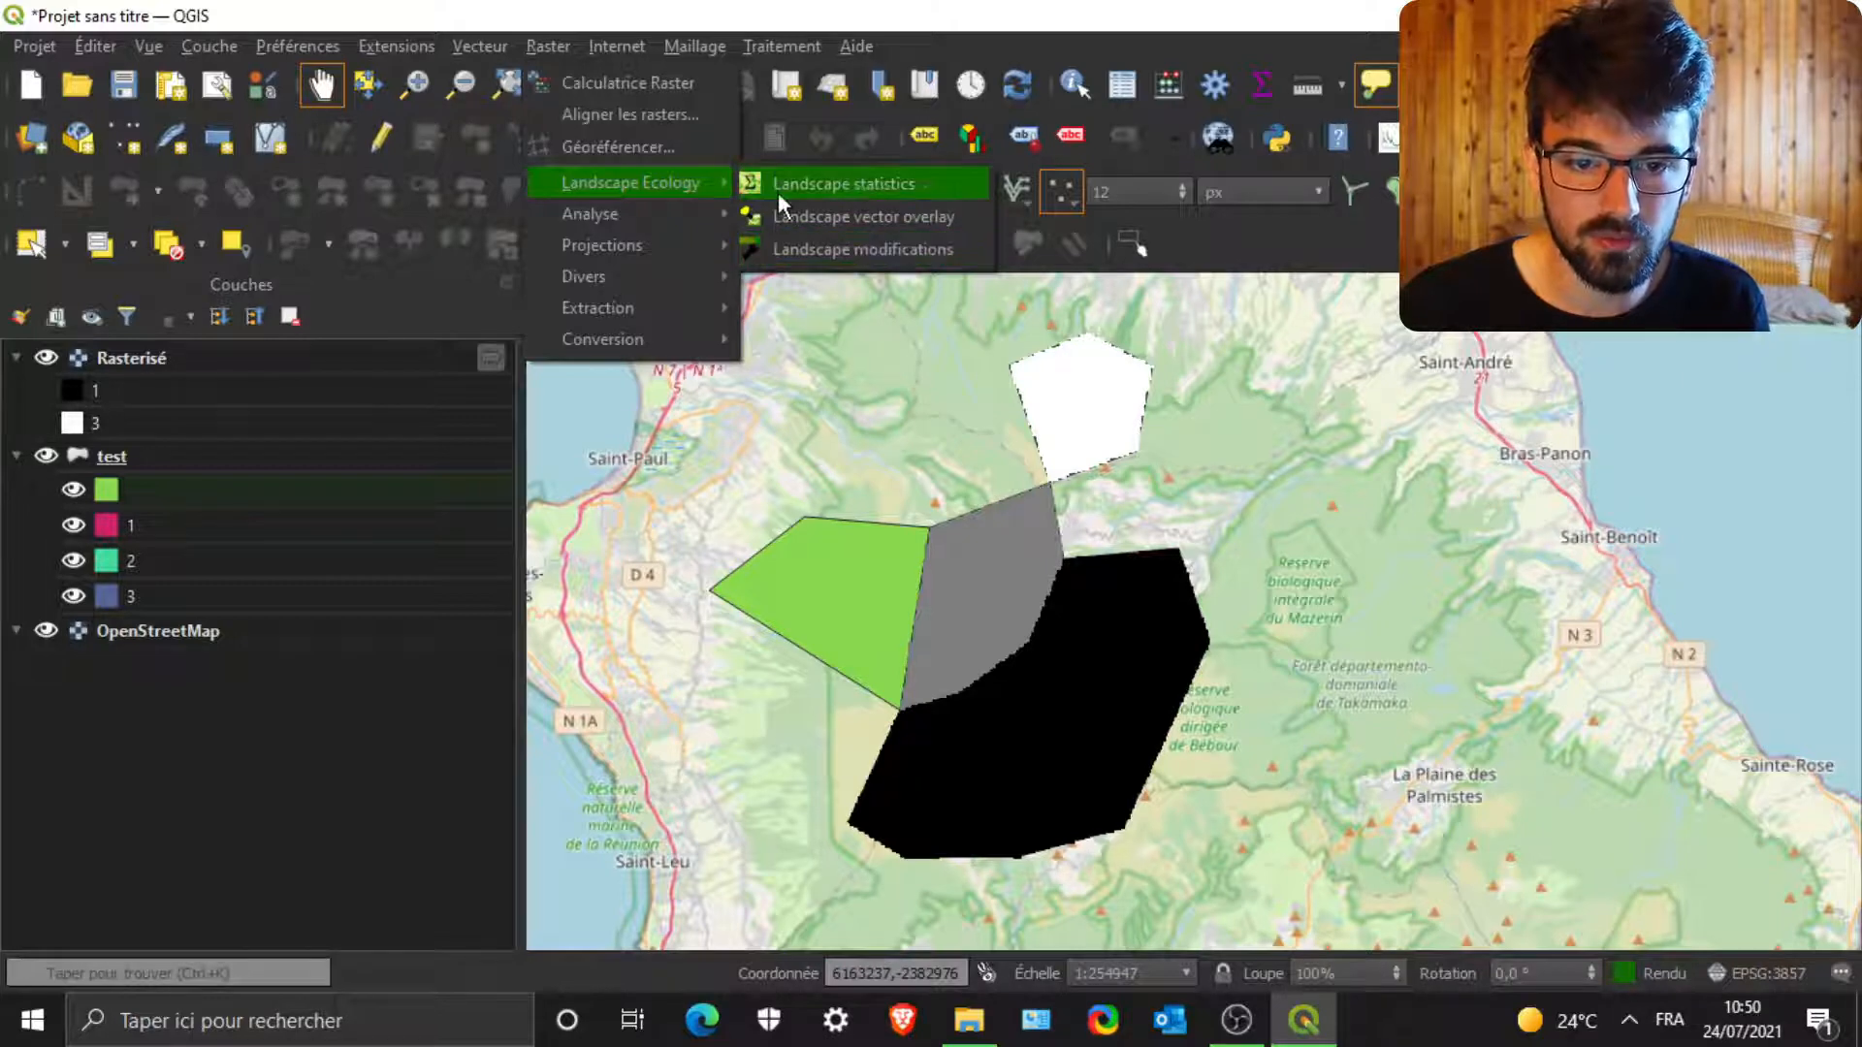
scroll(1054, 805, down, 1)
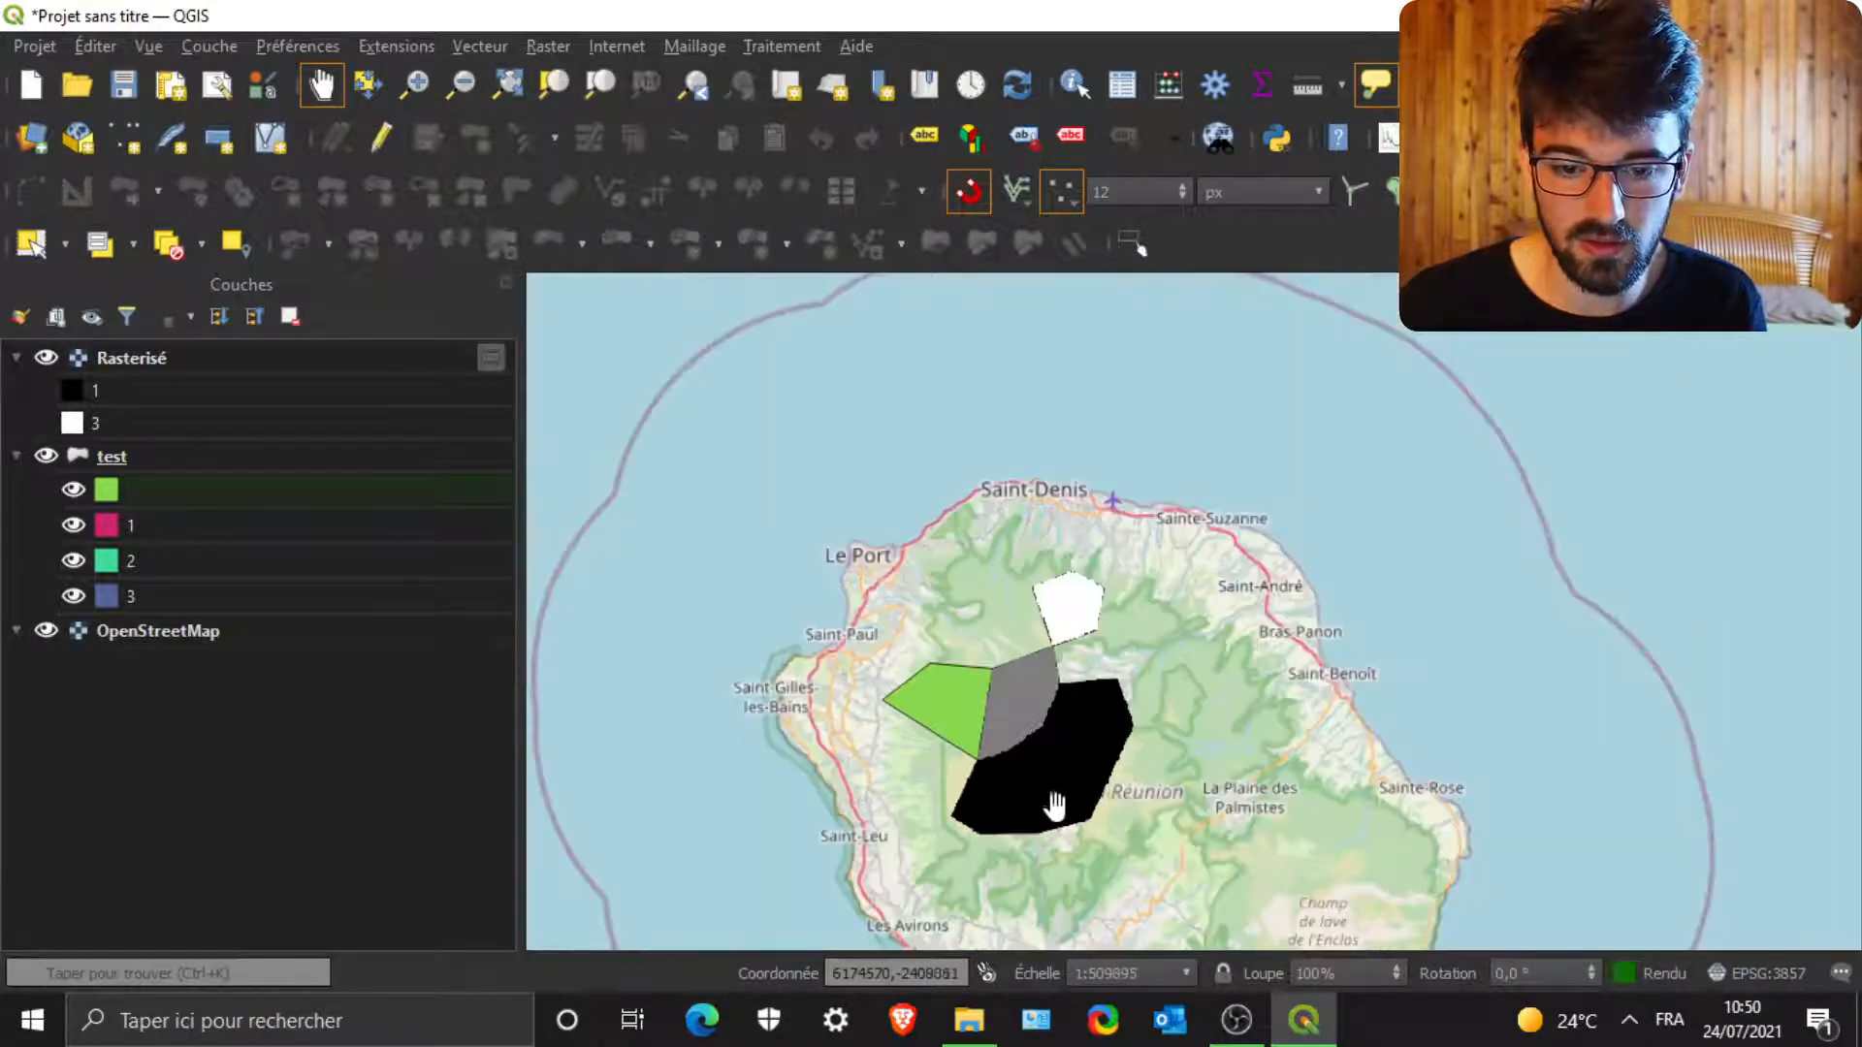
scroll(1055, 805, up, 1)
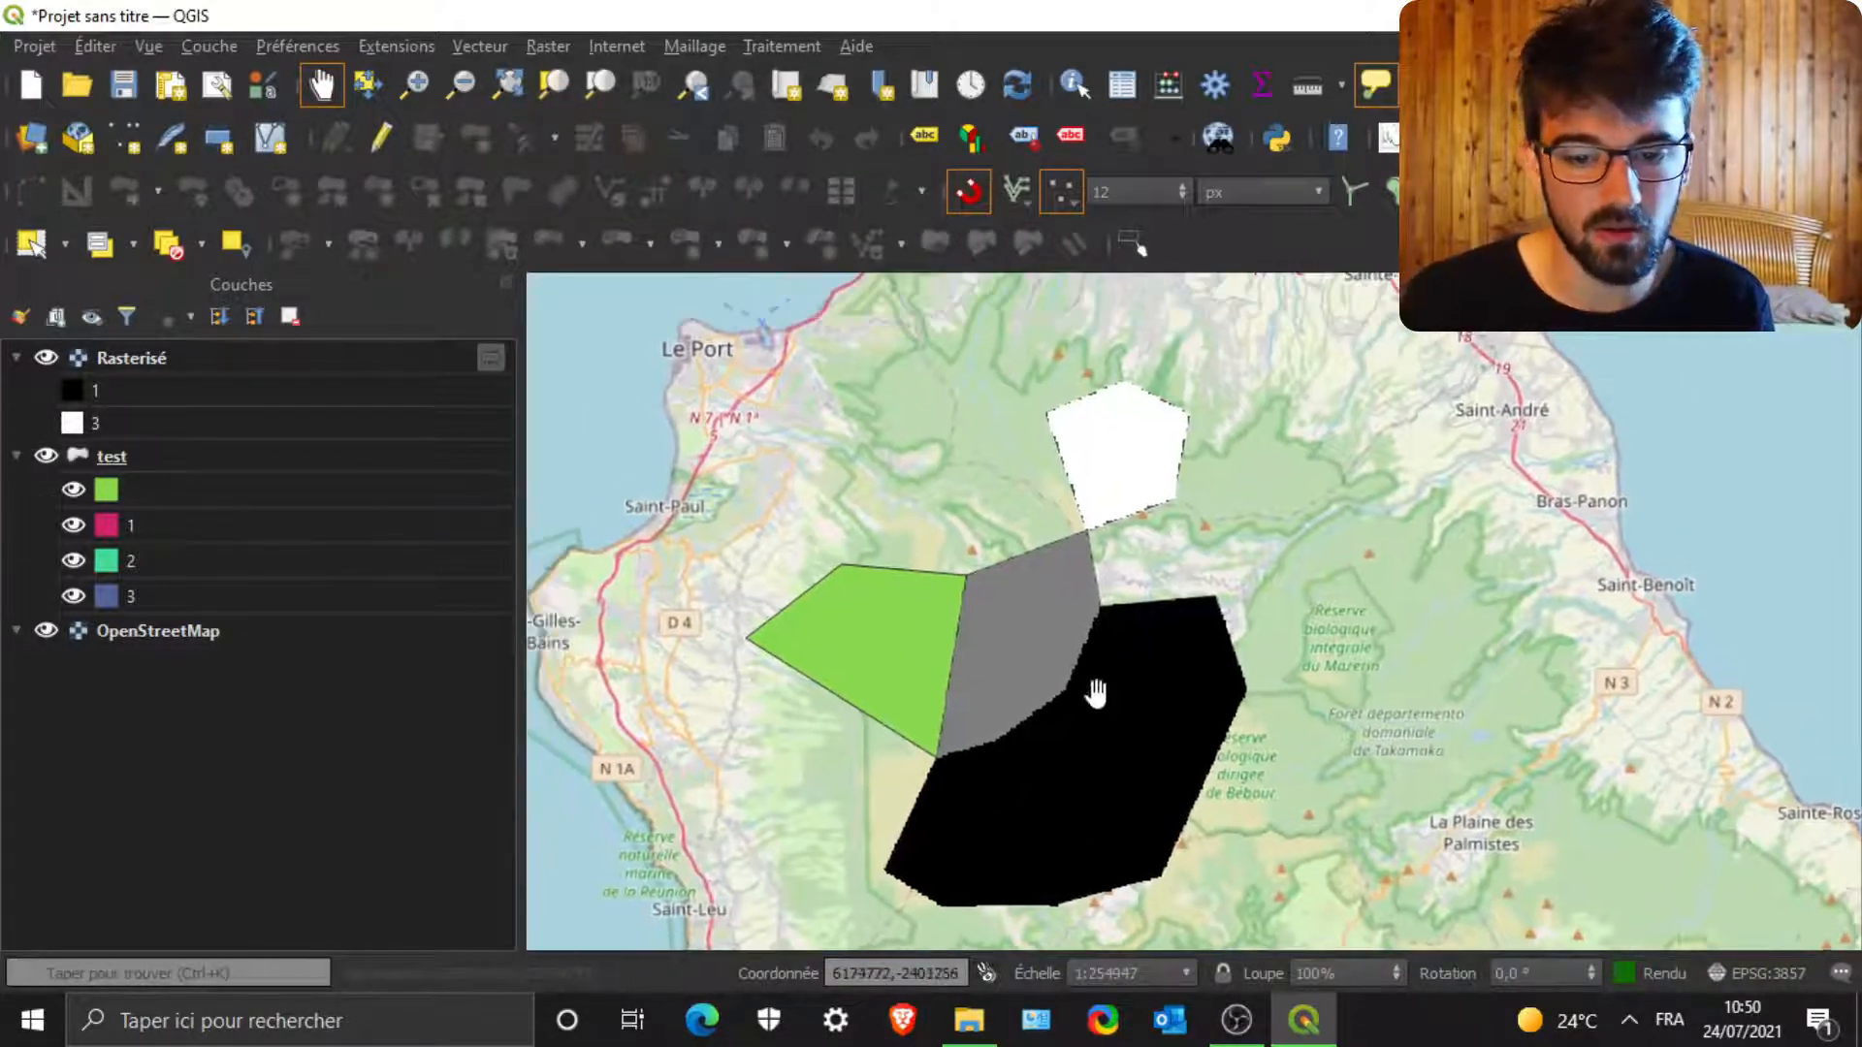
drag(1076, 635, 1047, 590)
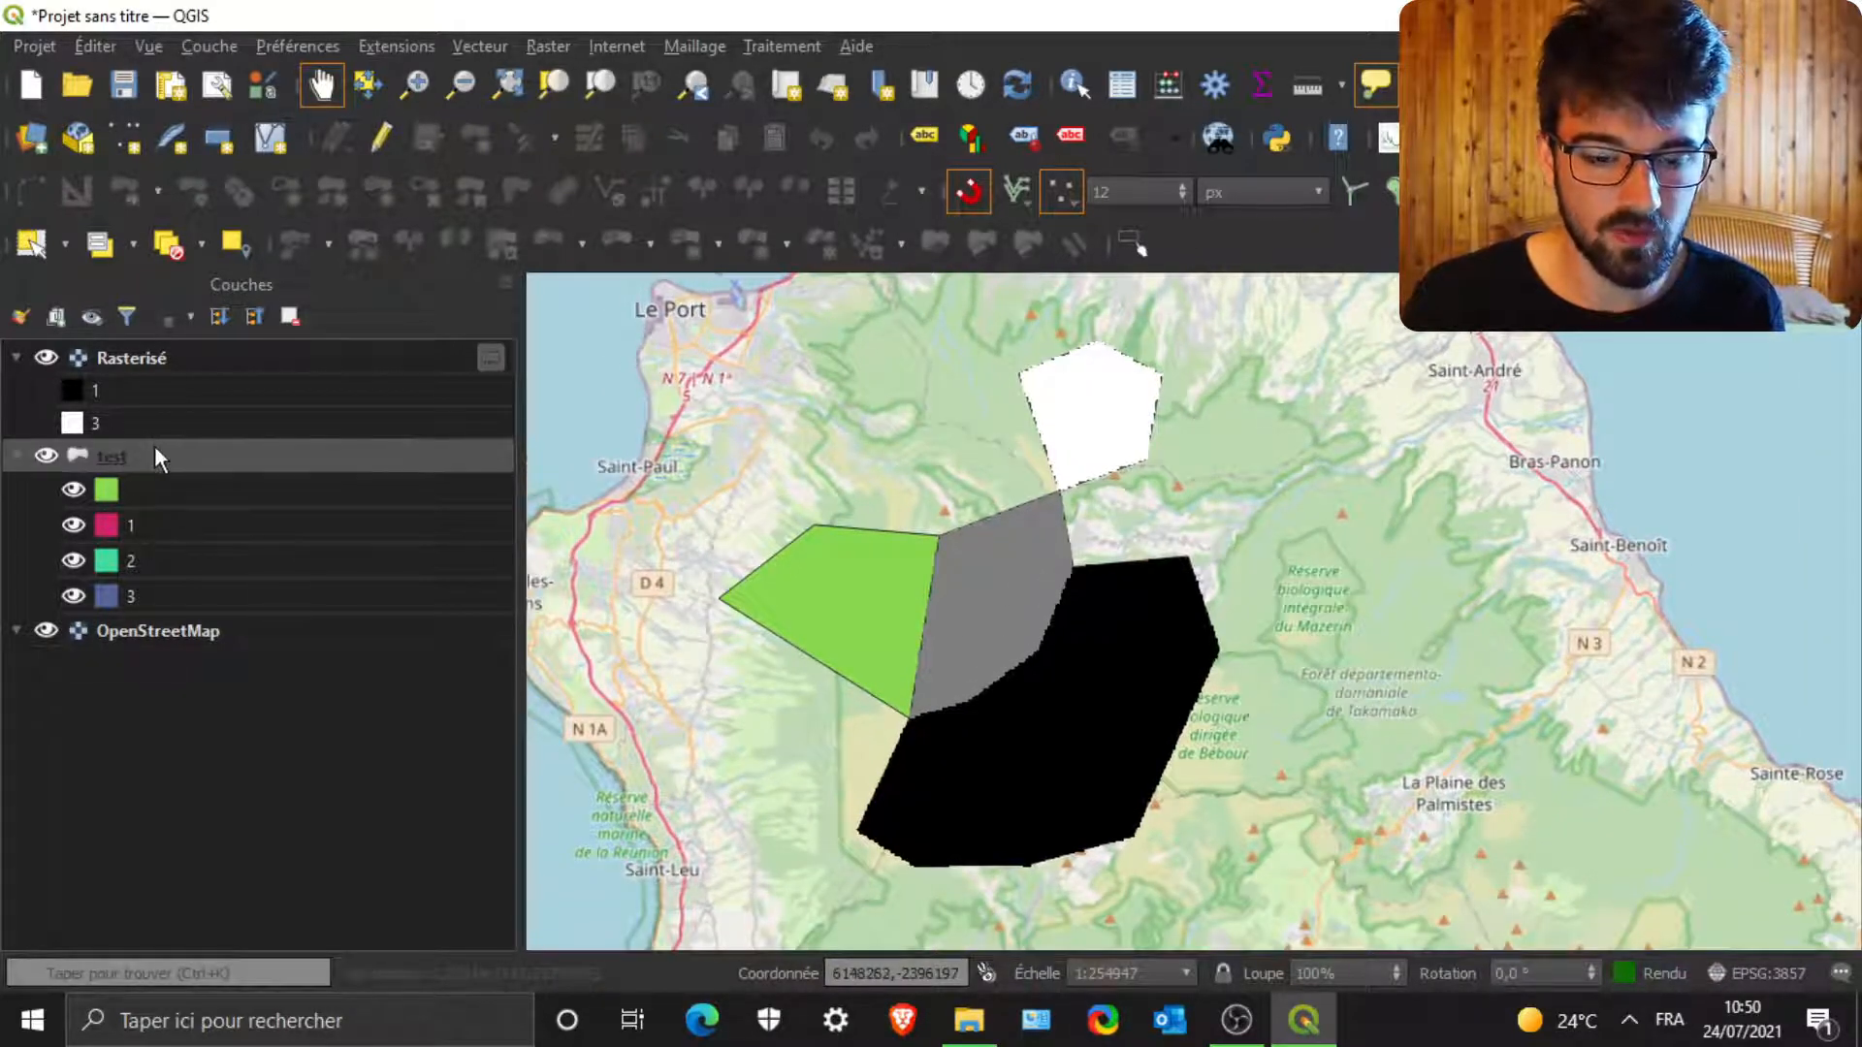